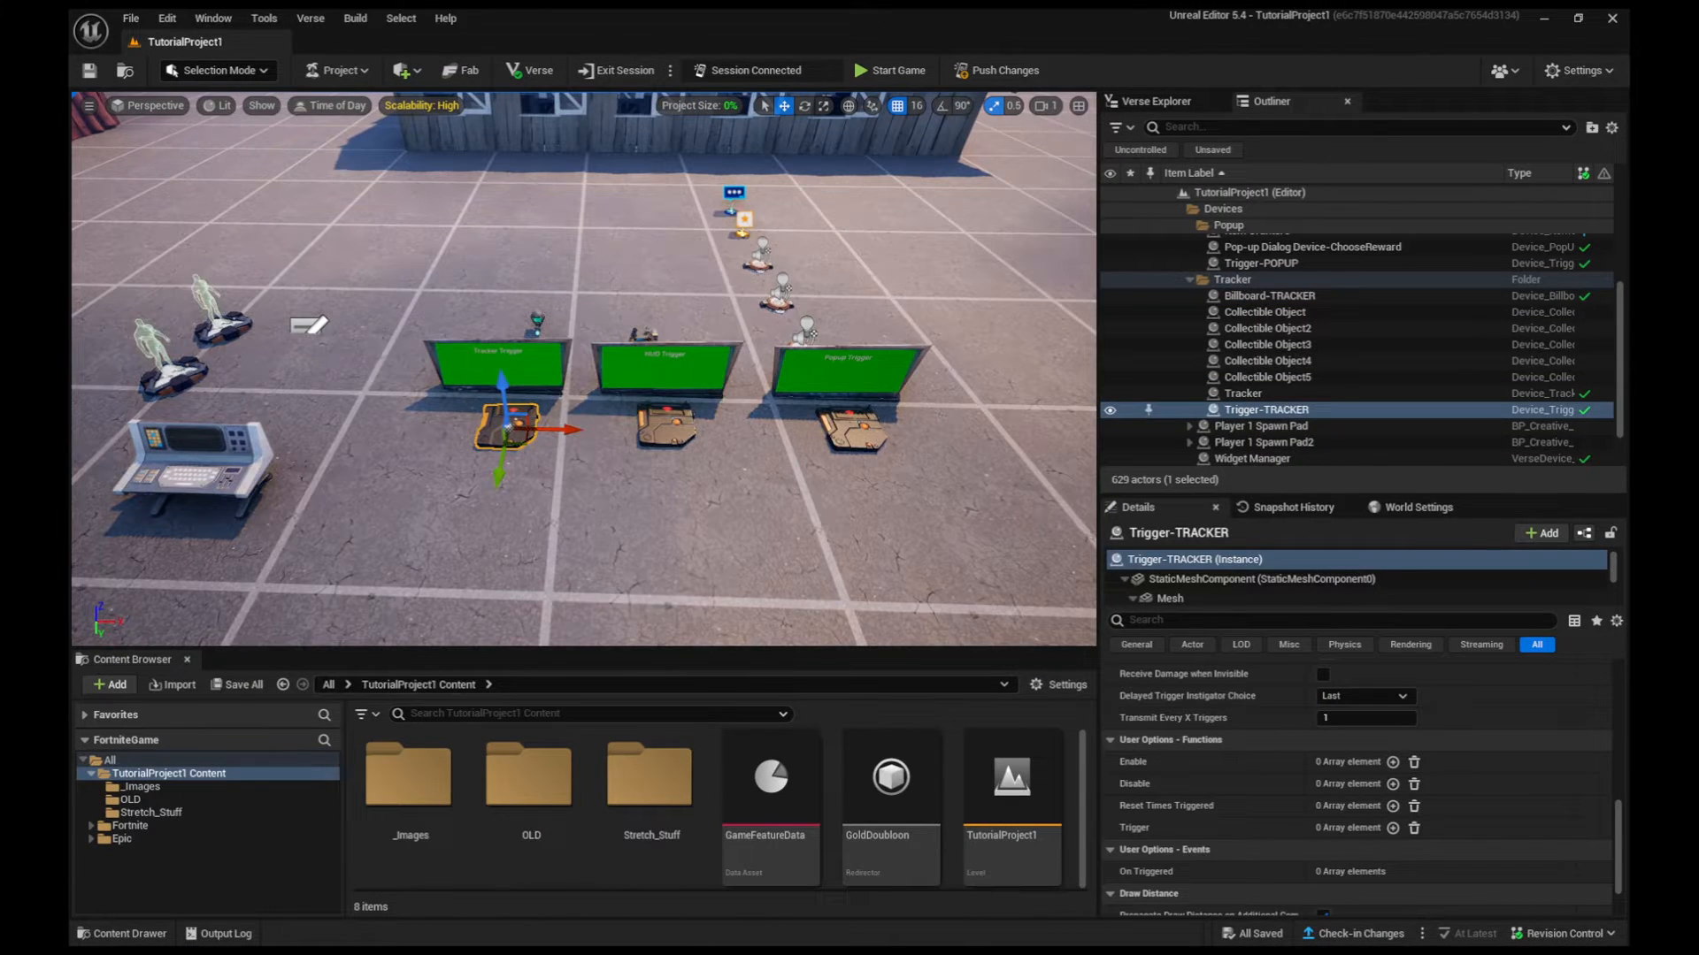
Inspect the placed trigger, tracker and popup devices in the level, then review the Widget Manager's popup and HUD settings.
key("d")
right_click_drag(583, 369, 654, 387)
key("w")
key("d")
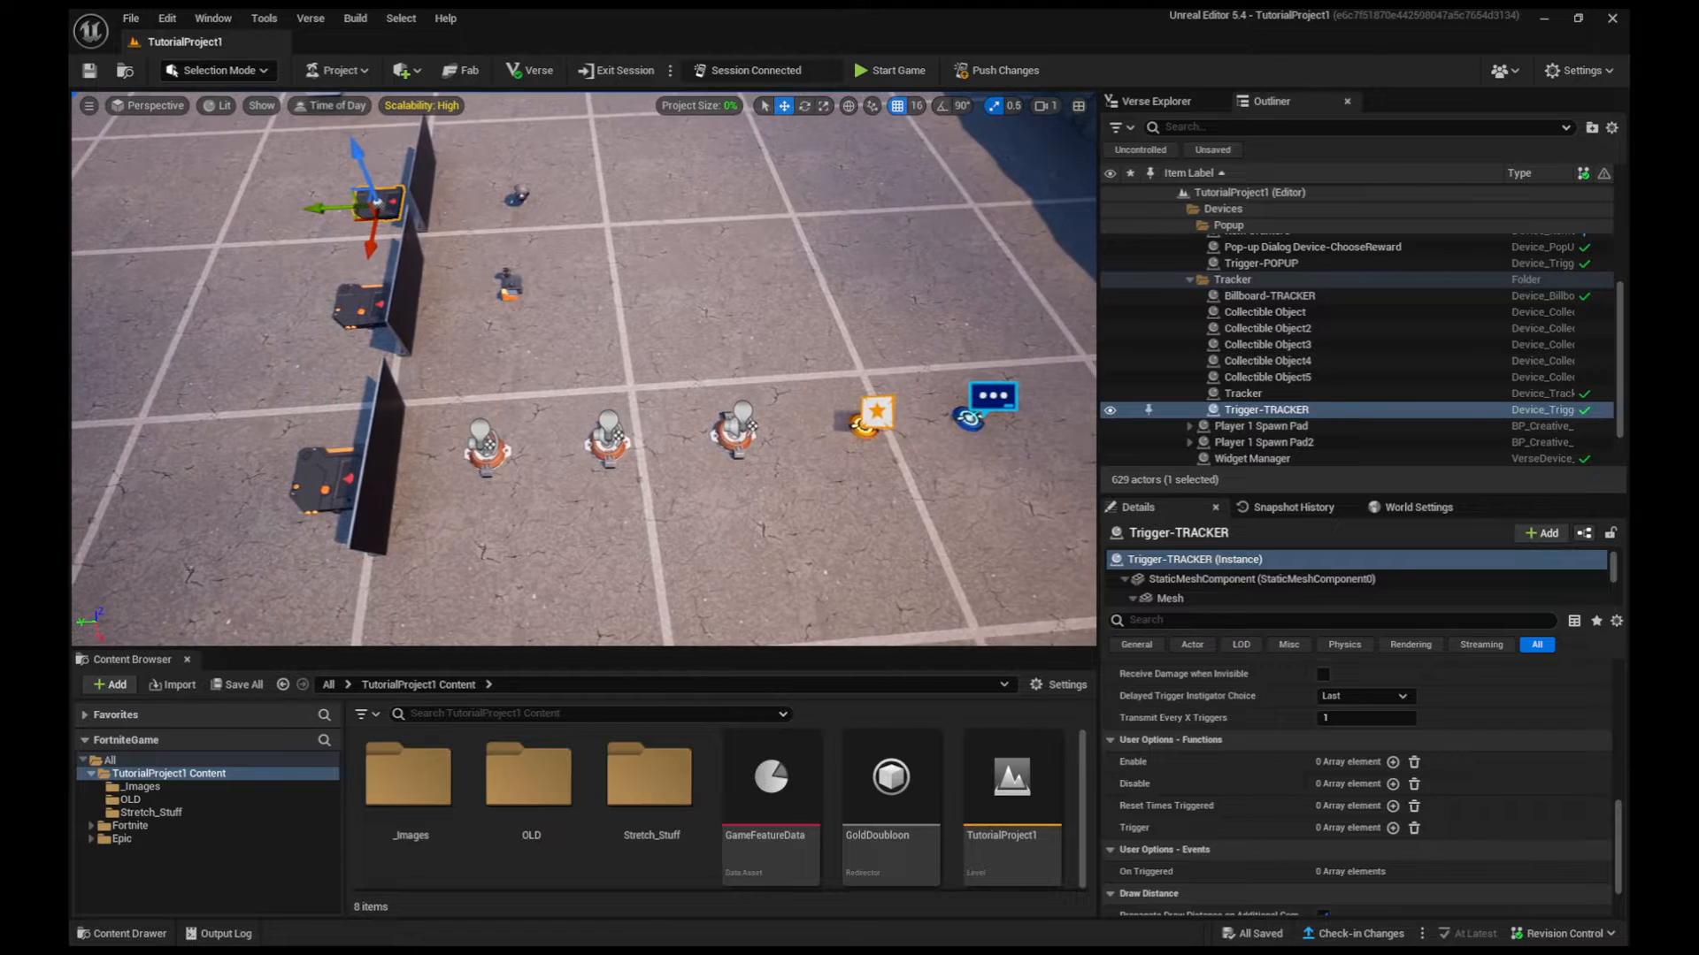
right_click_drag(584, 369, 772, 363)
key("w")
key("a")
key("s")
left_click(611, 411)
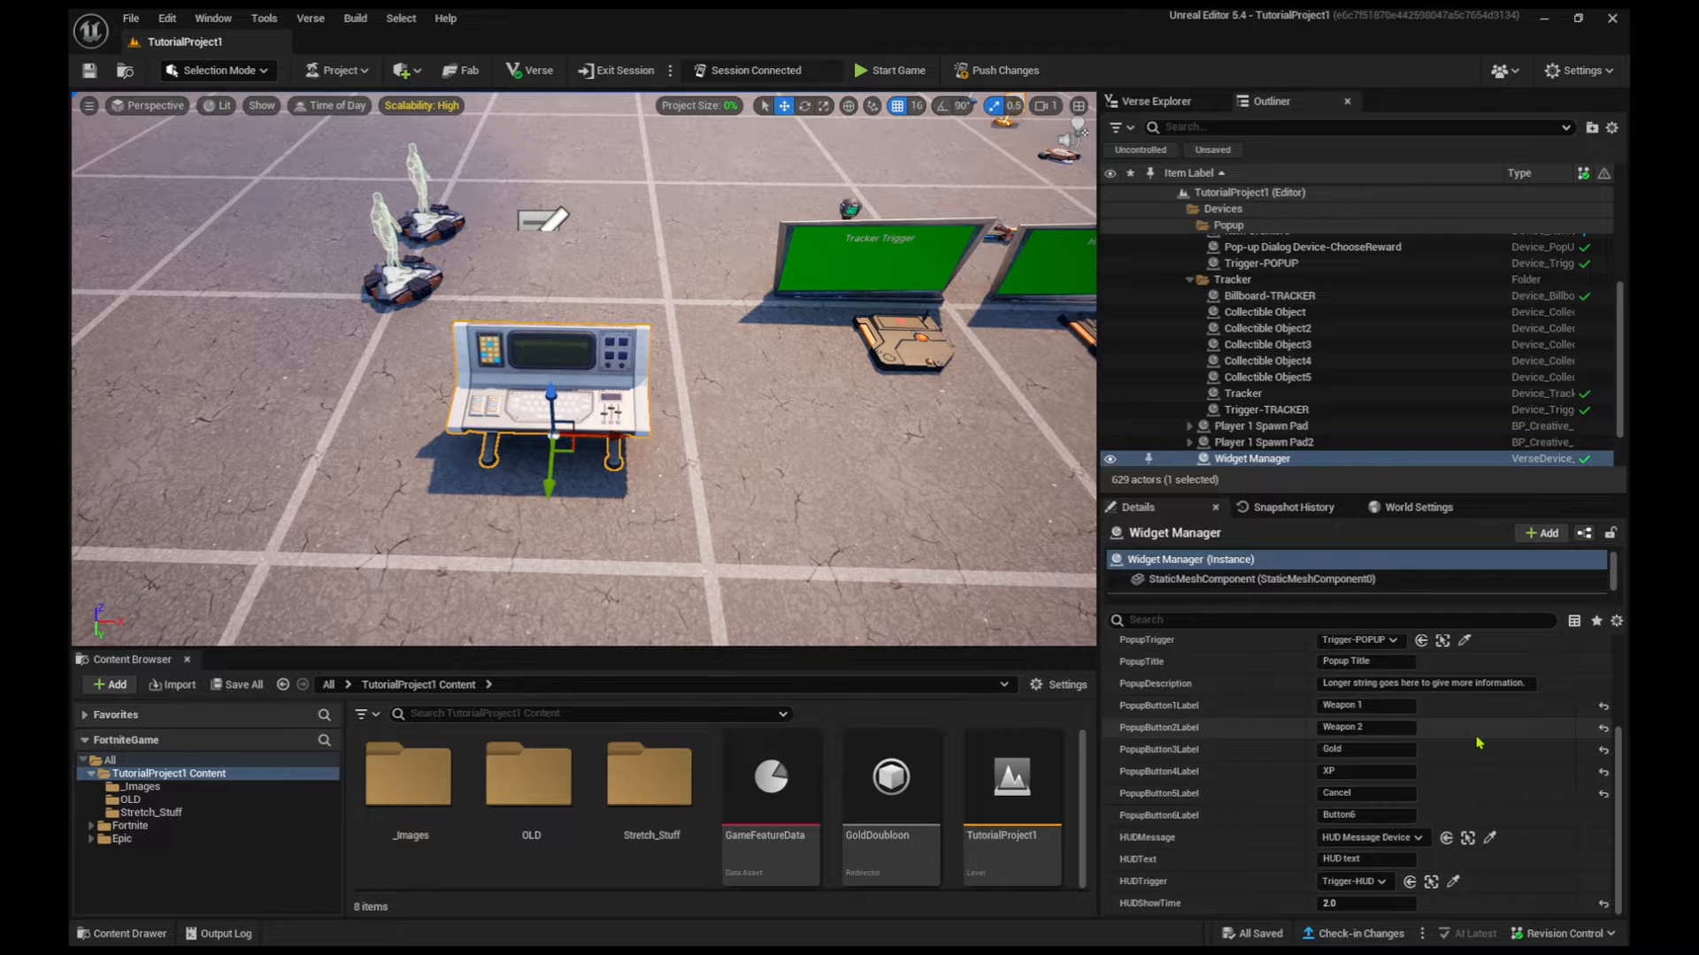
scroll(1477, 742, "up", 3)
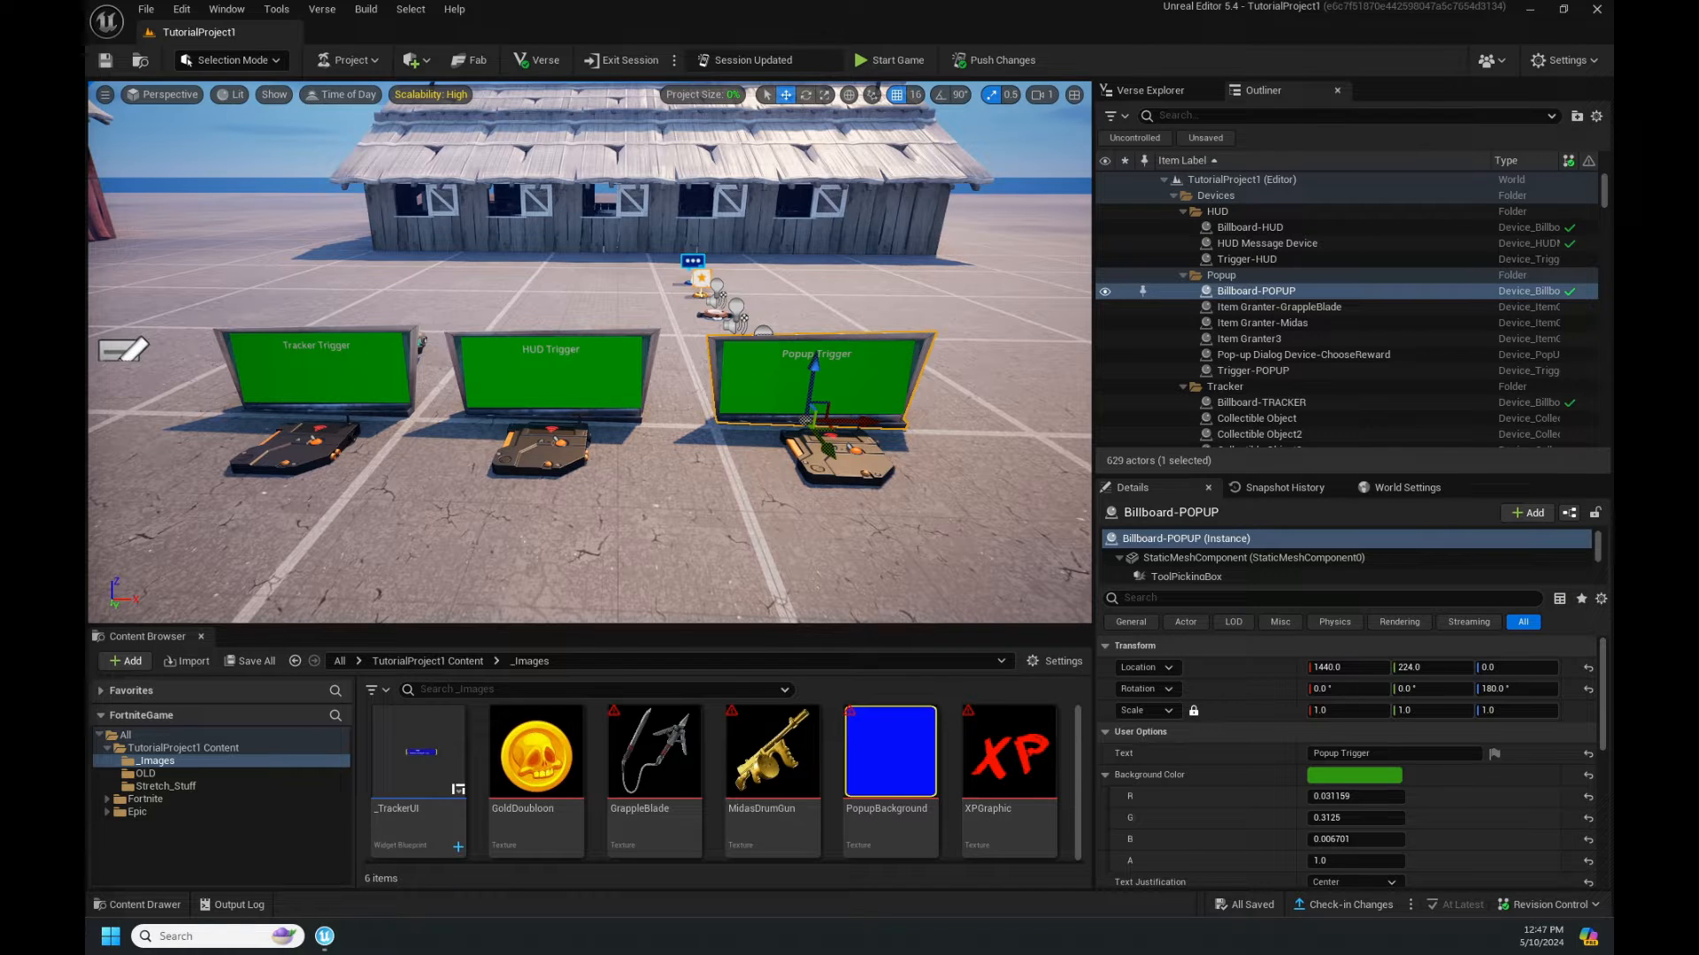
Select the HUD Message Device and review its user options, including the HUD Widget, Intro Animation and Outro Animation choices.
right_click_drag(632, 496, 274, 562)
left_click(644, 299)
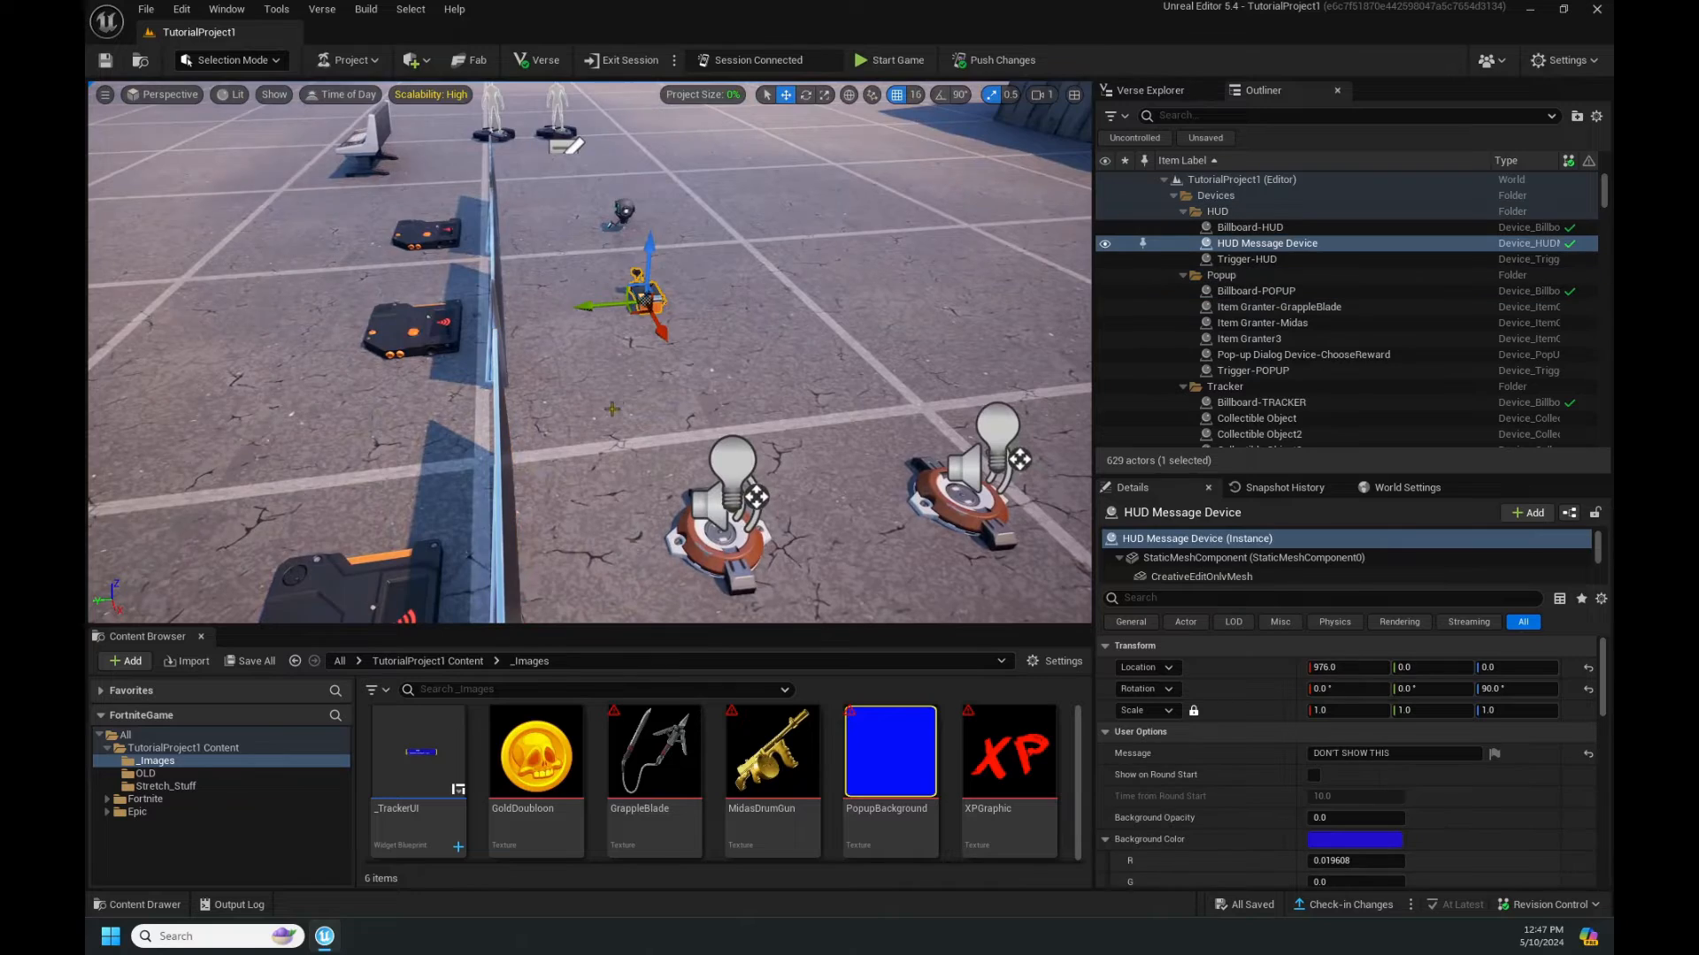
right_click_drag(613, 408, 867, 389)
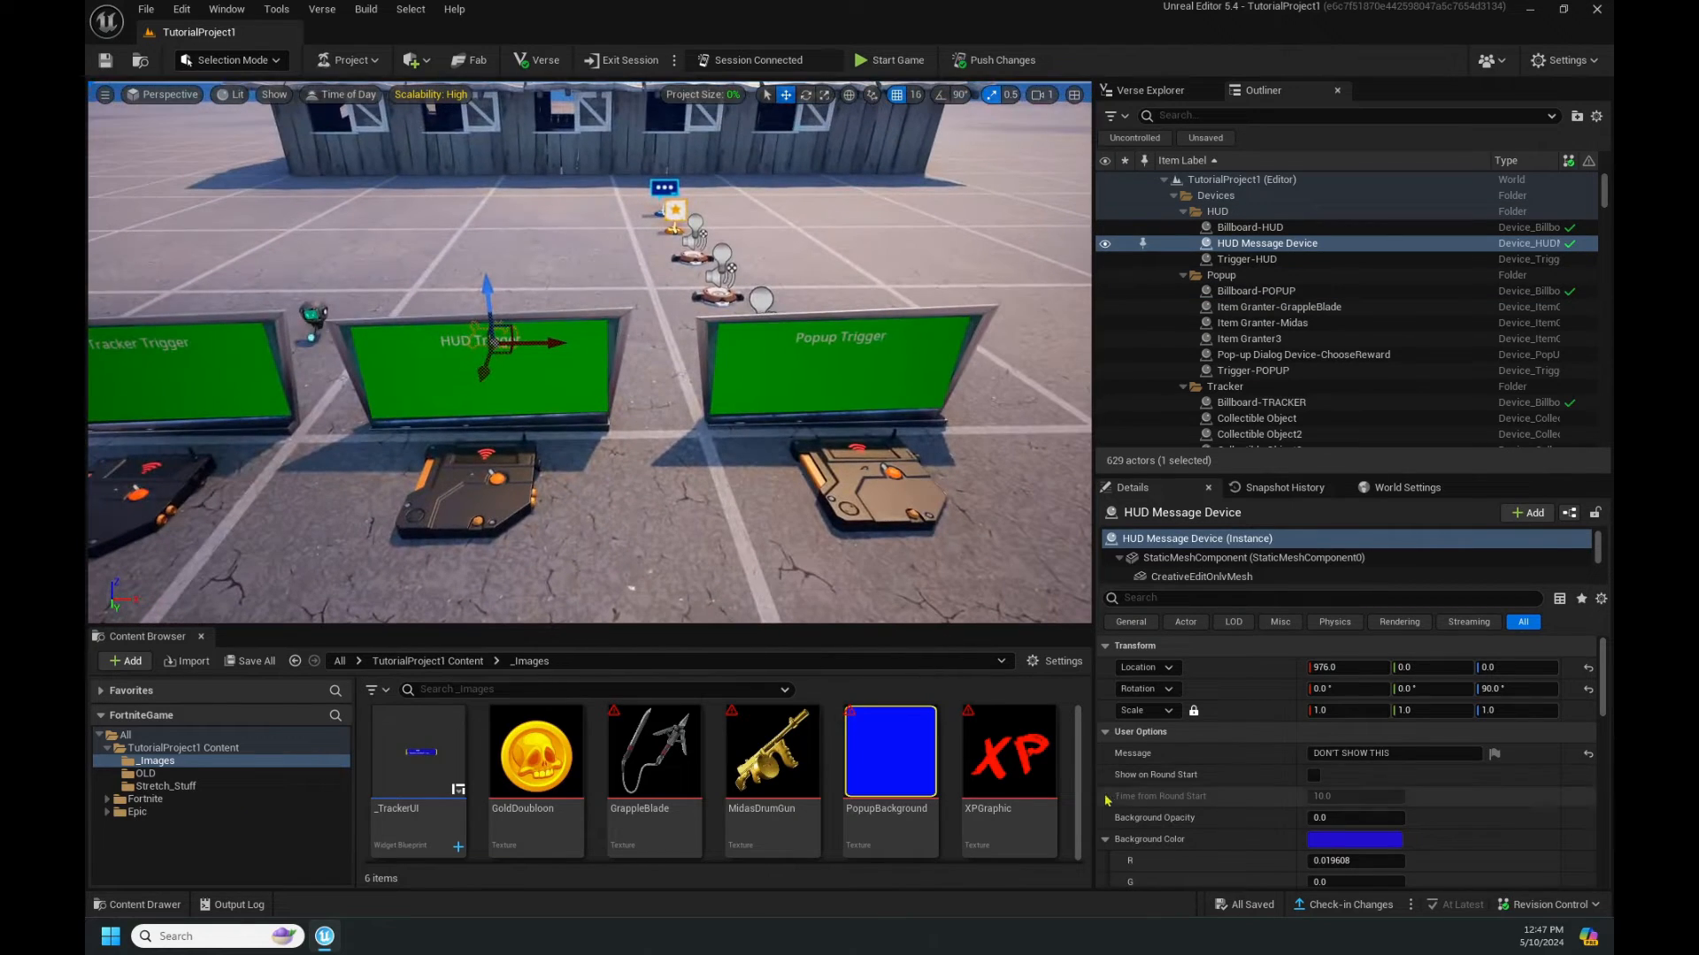
scroll(1513, 805, "down", 5)
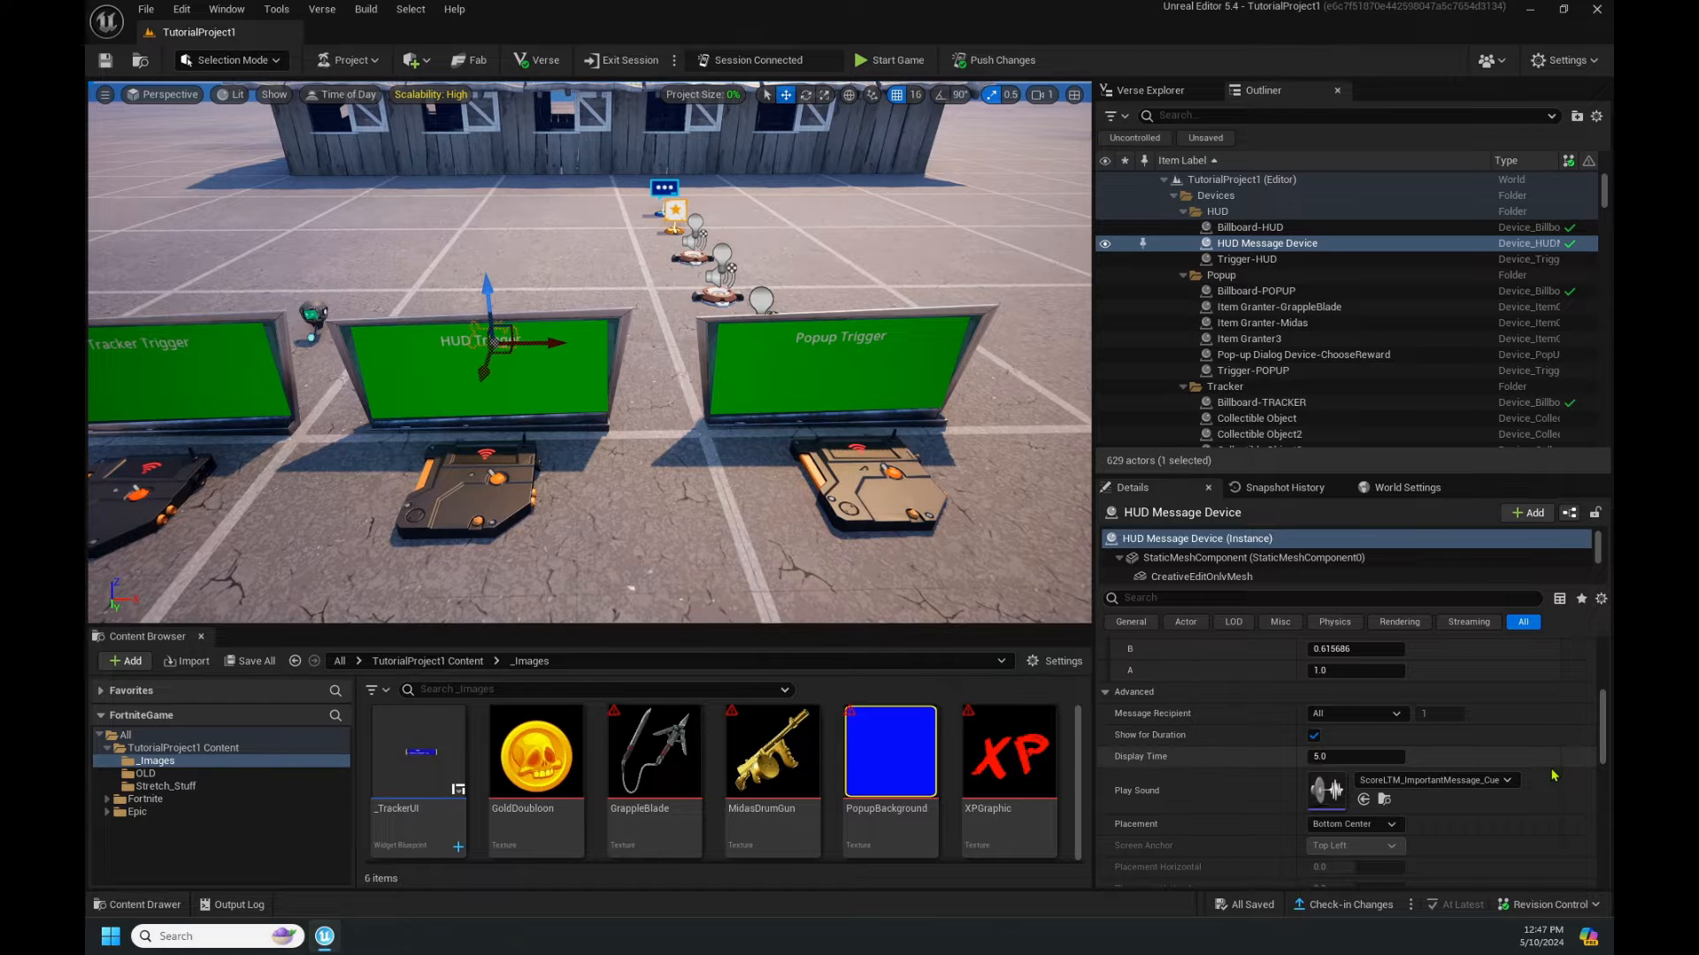
scroll(1513, 756, "down", 4)
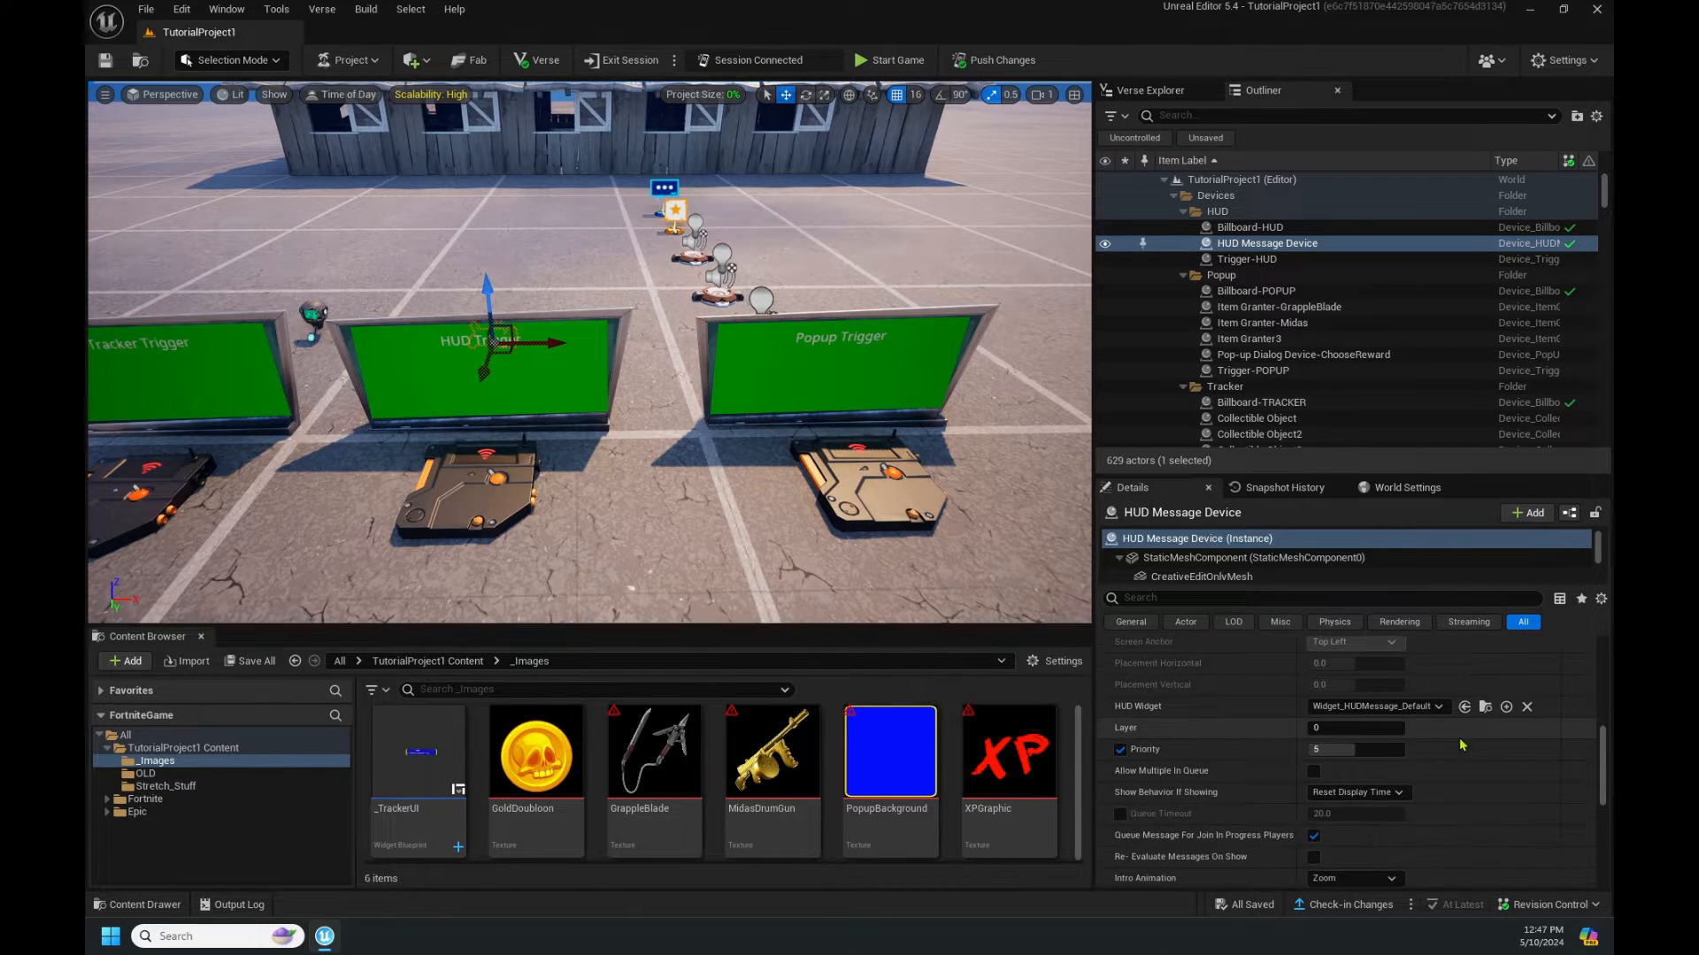
scroll(1462, 746, "down", 3)
left_click(1368, 754)
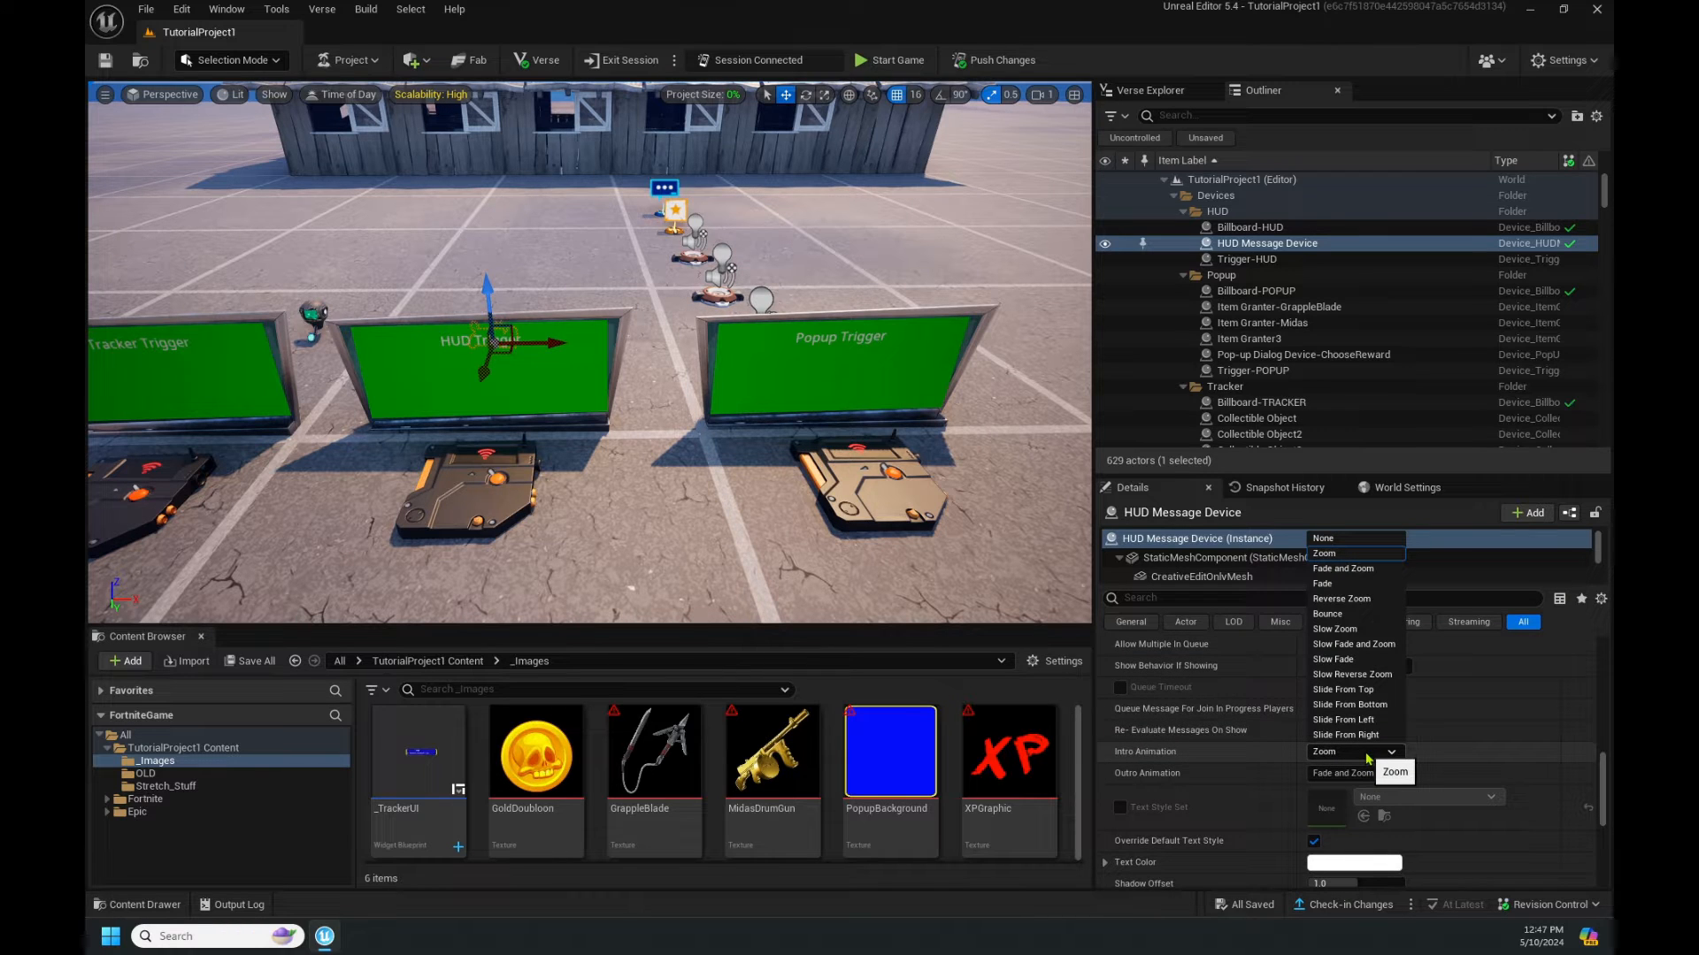
left_click(1368, 753)
left_click(1367, 773)
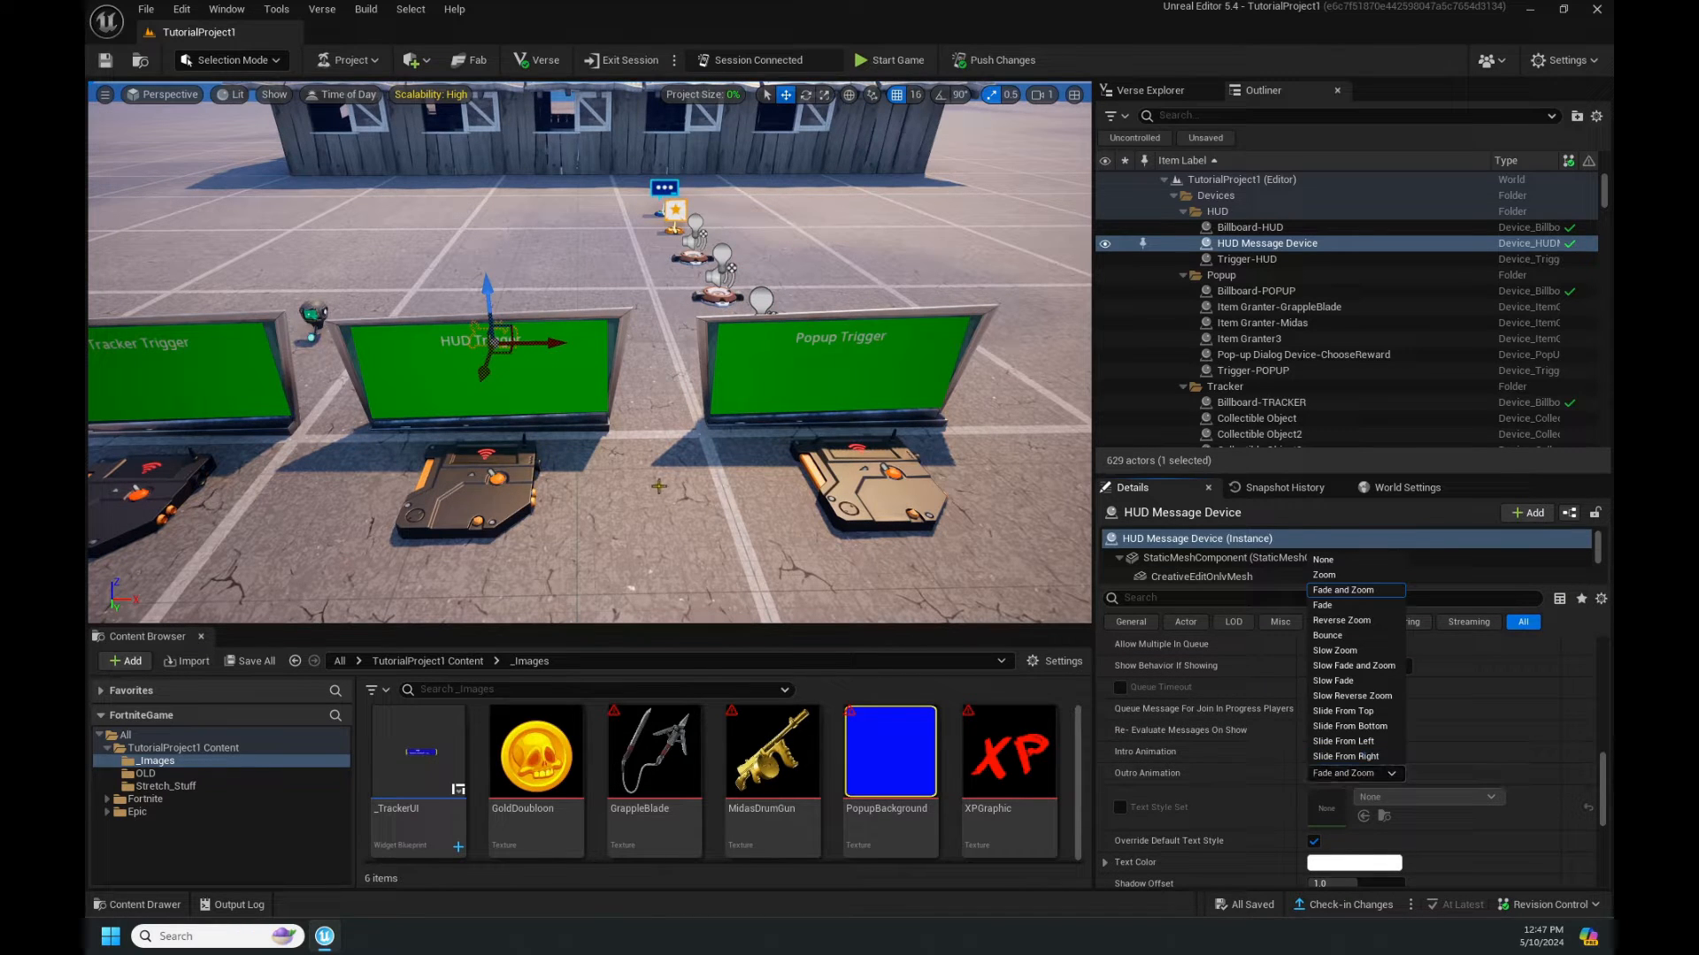
left_click(1361, 773)
mouse_move(657, 475)
right_mouse_down()
mouse_move(522, 465)
mouse_move(667, 478)
right_mouse_up()
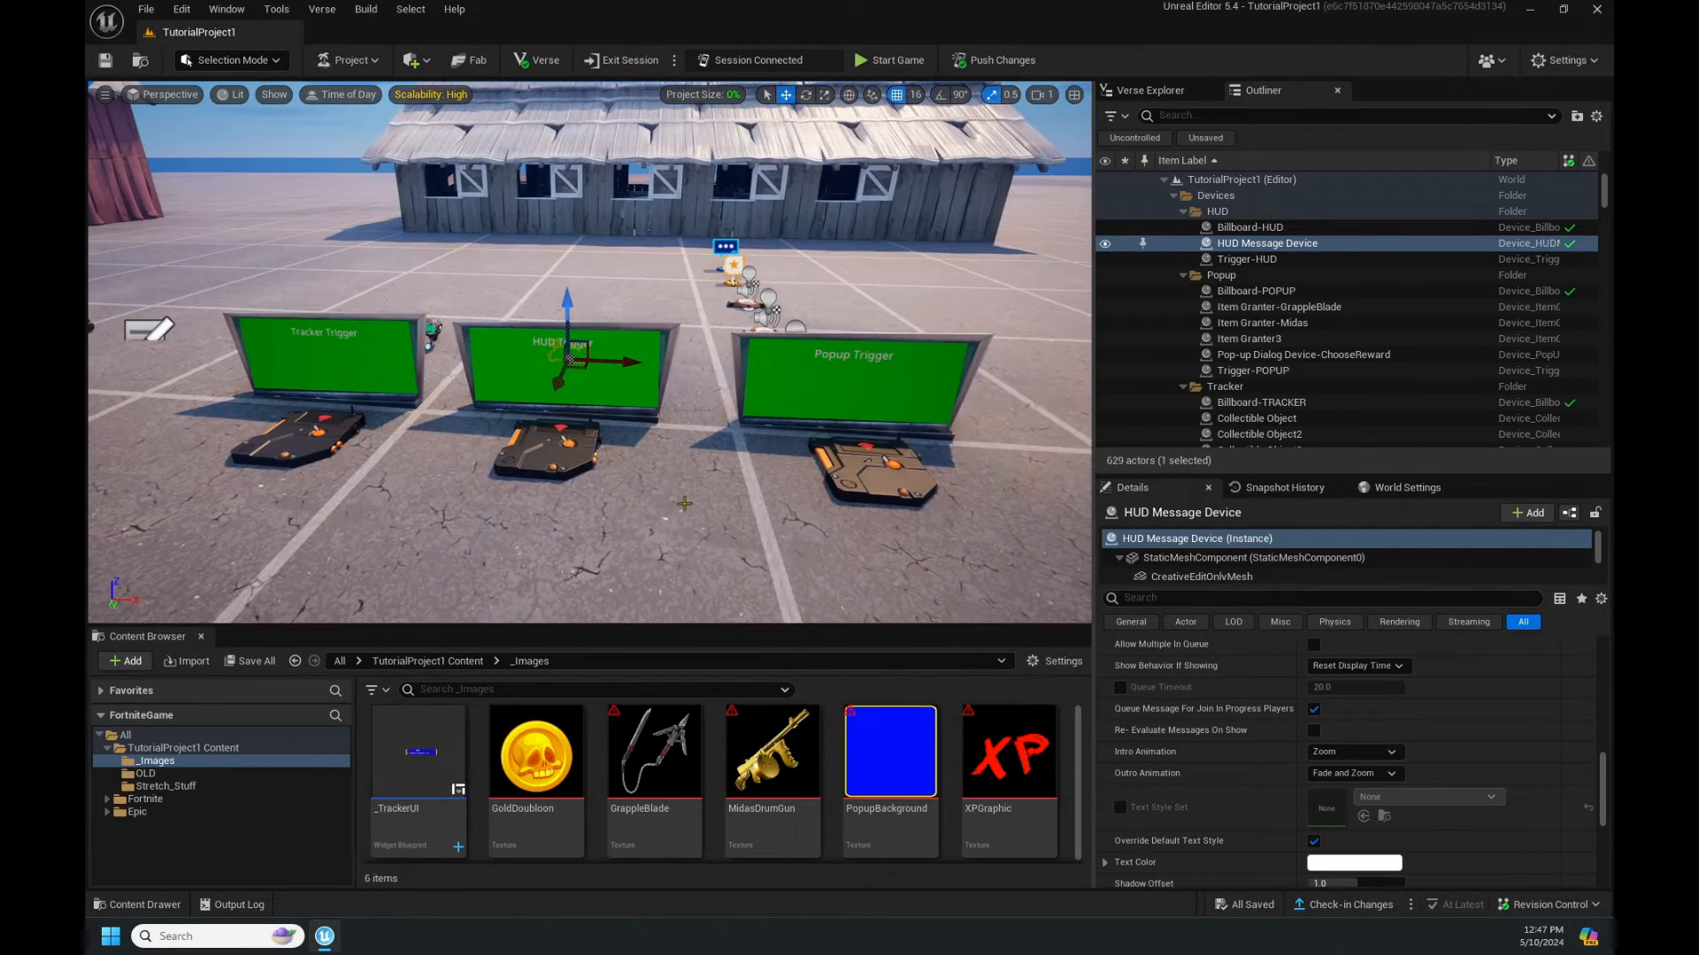
Create a Widget Blueprint with the User Widget parent class in the _Images folder and name it _HUD_UI.
right_click(482, 734)
mouse_move(570, 698)
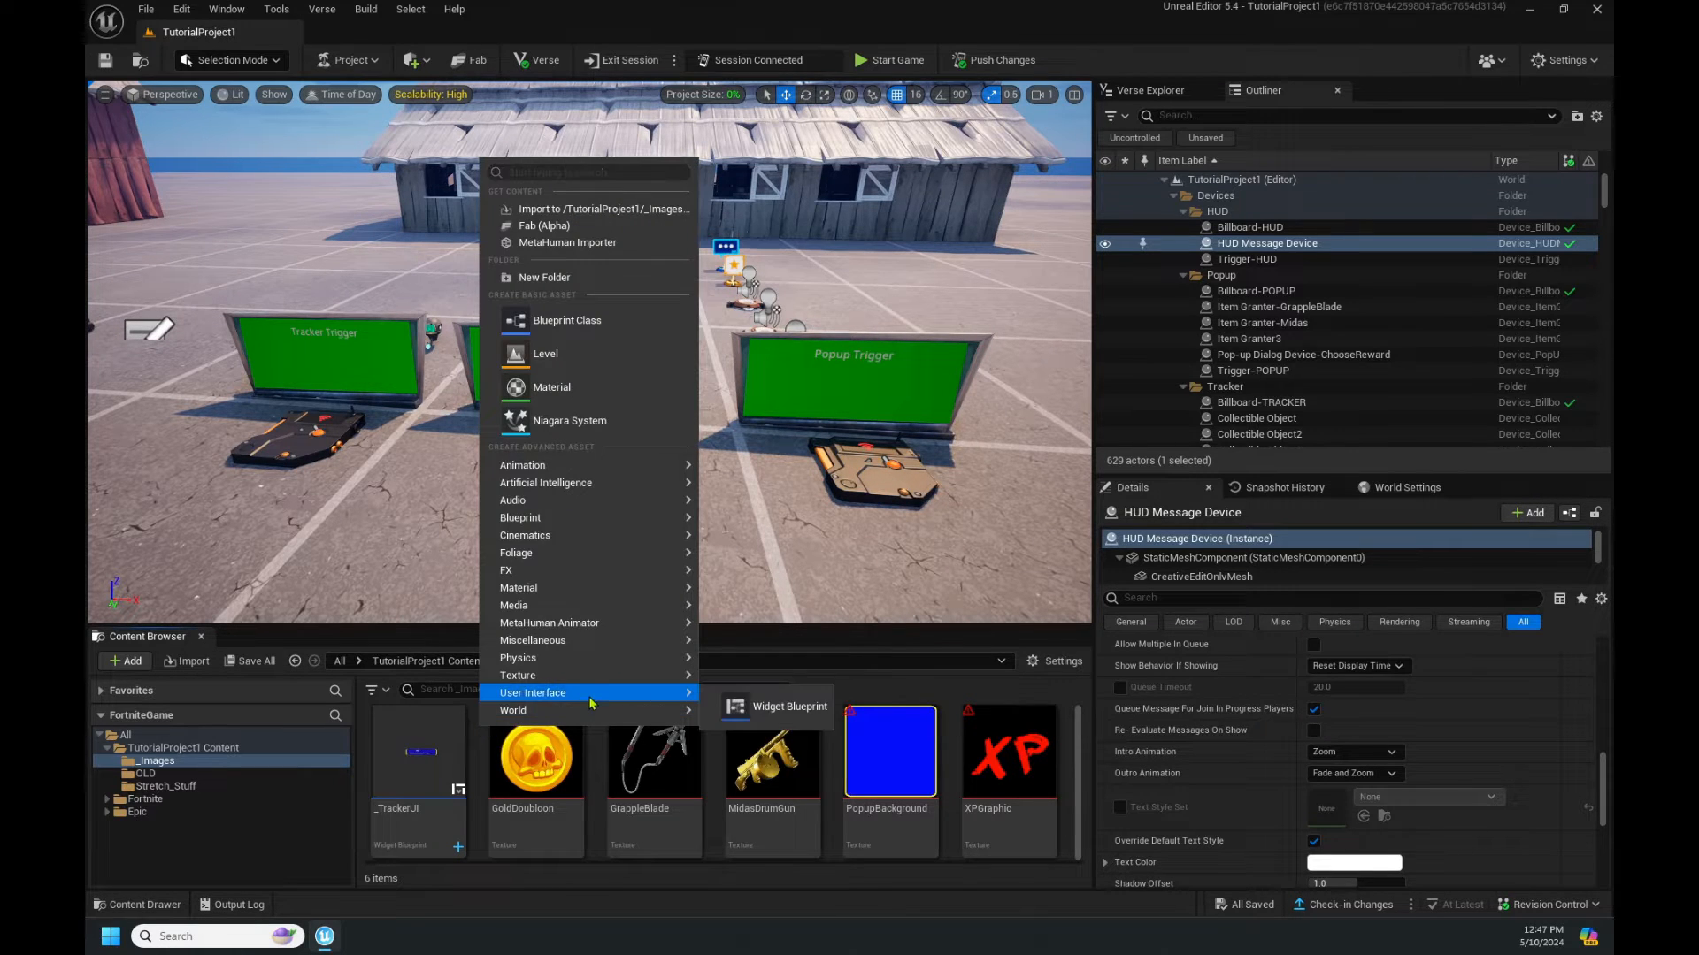
left_click(779, 707)
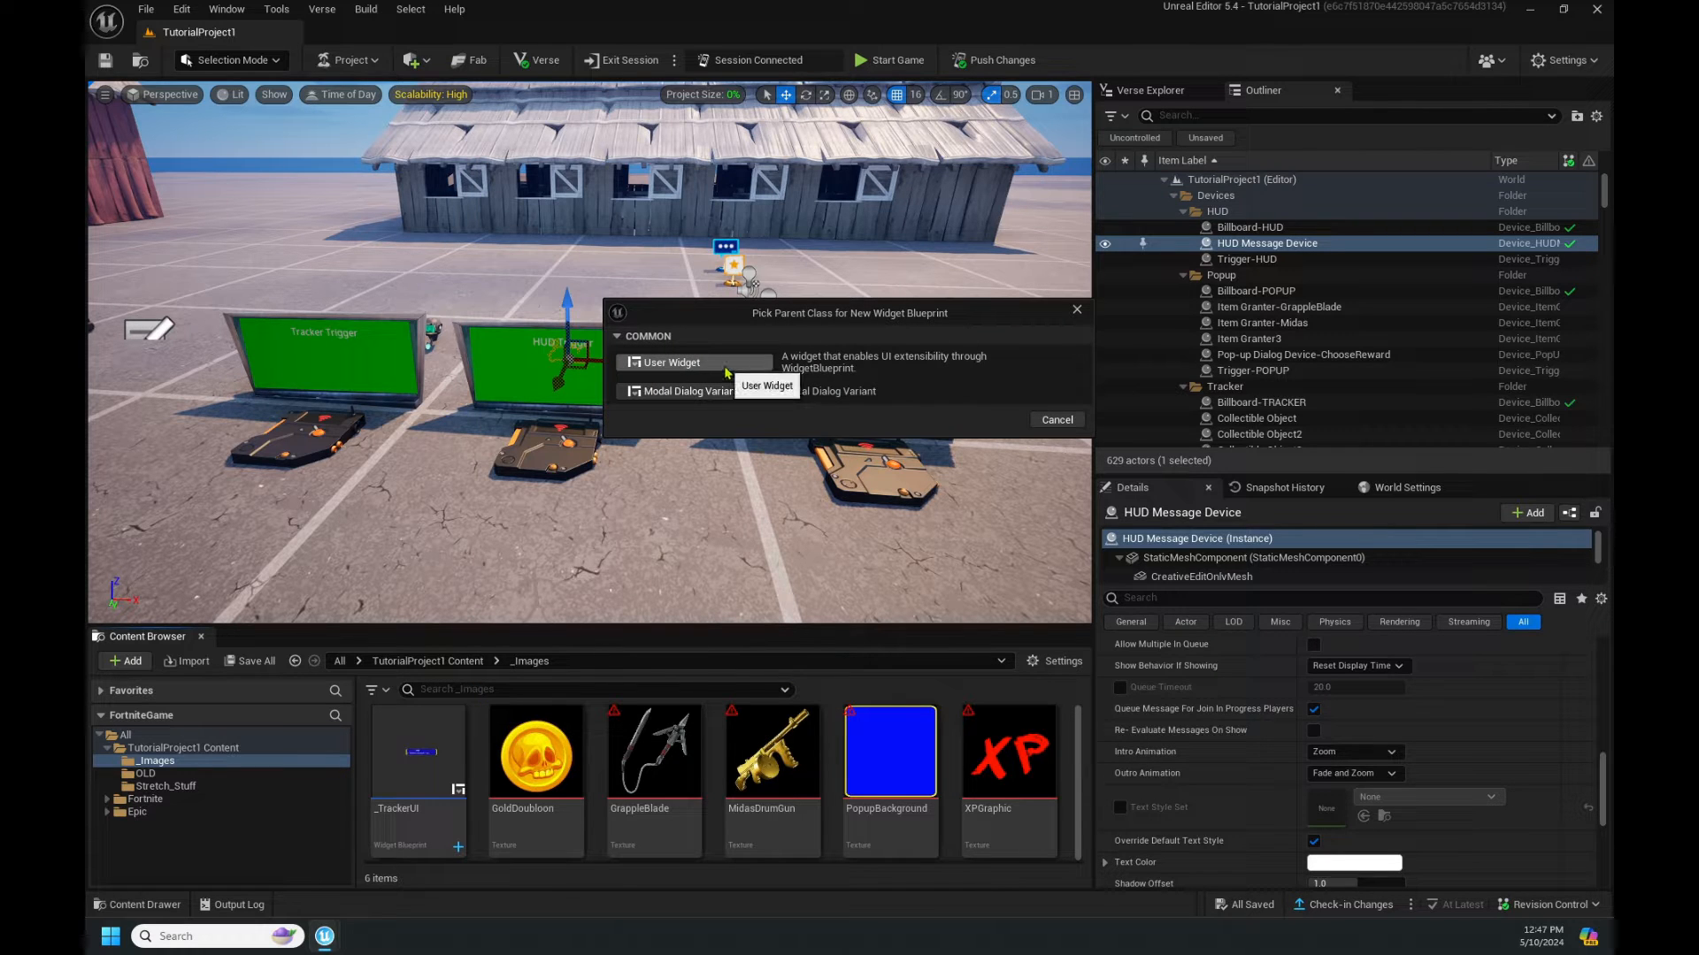
left_click(725, 372)
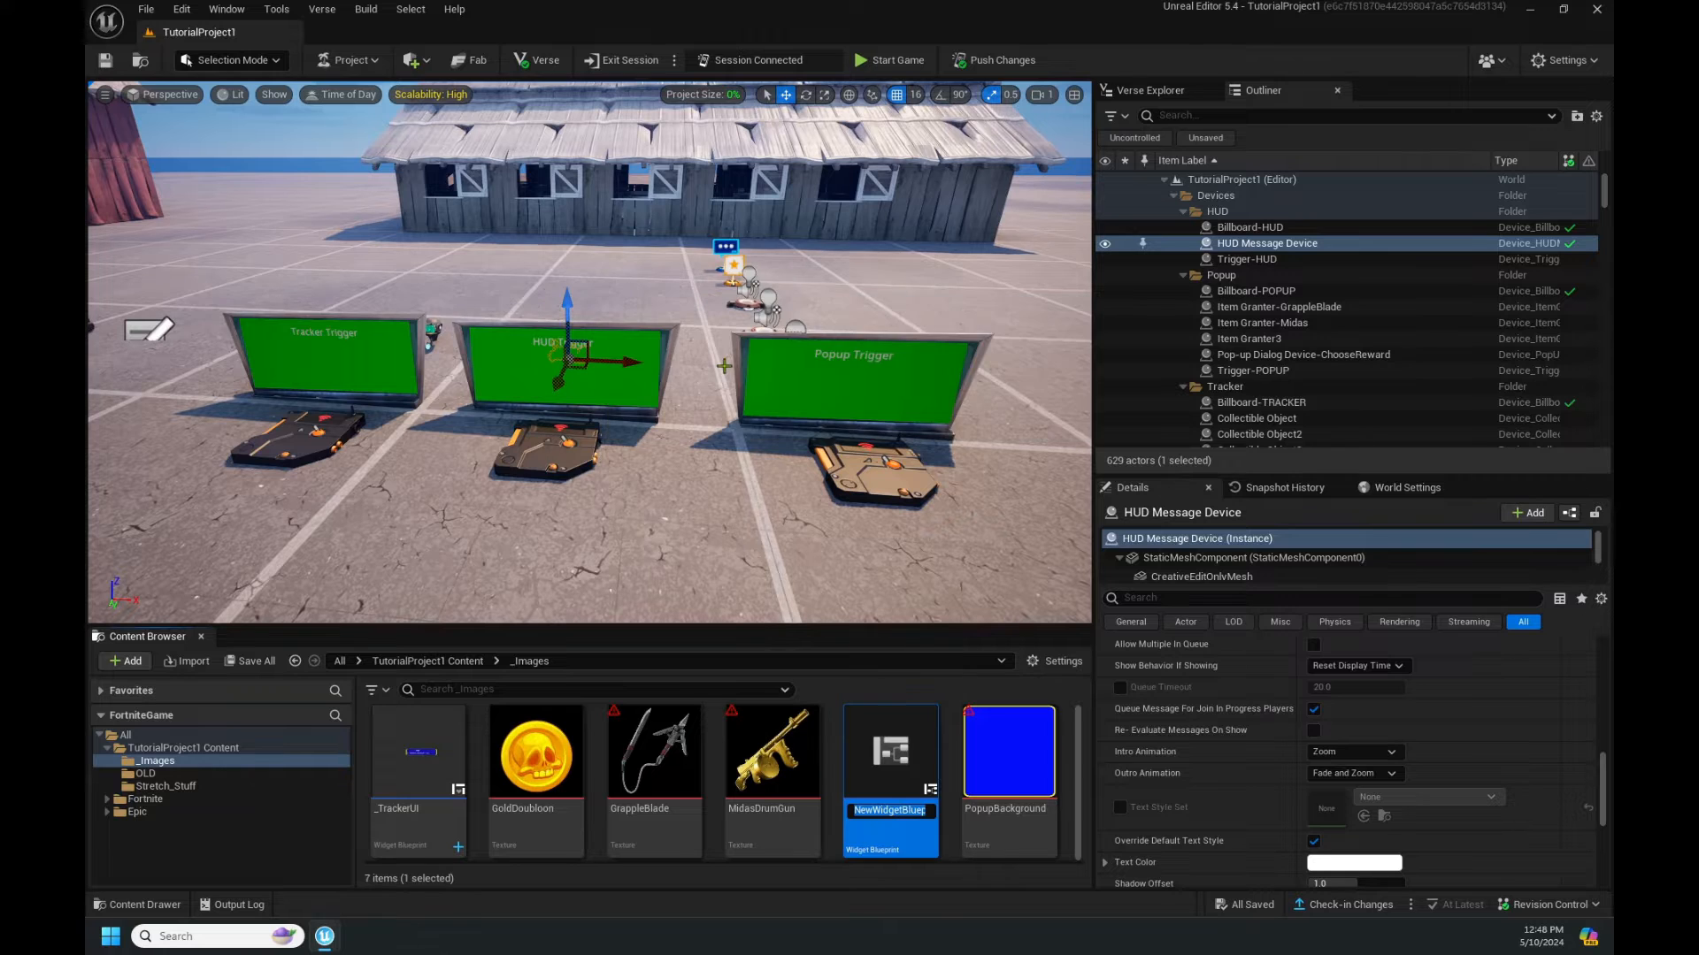
type("_")
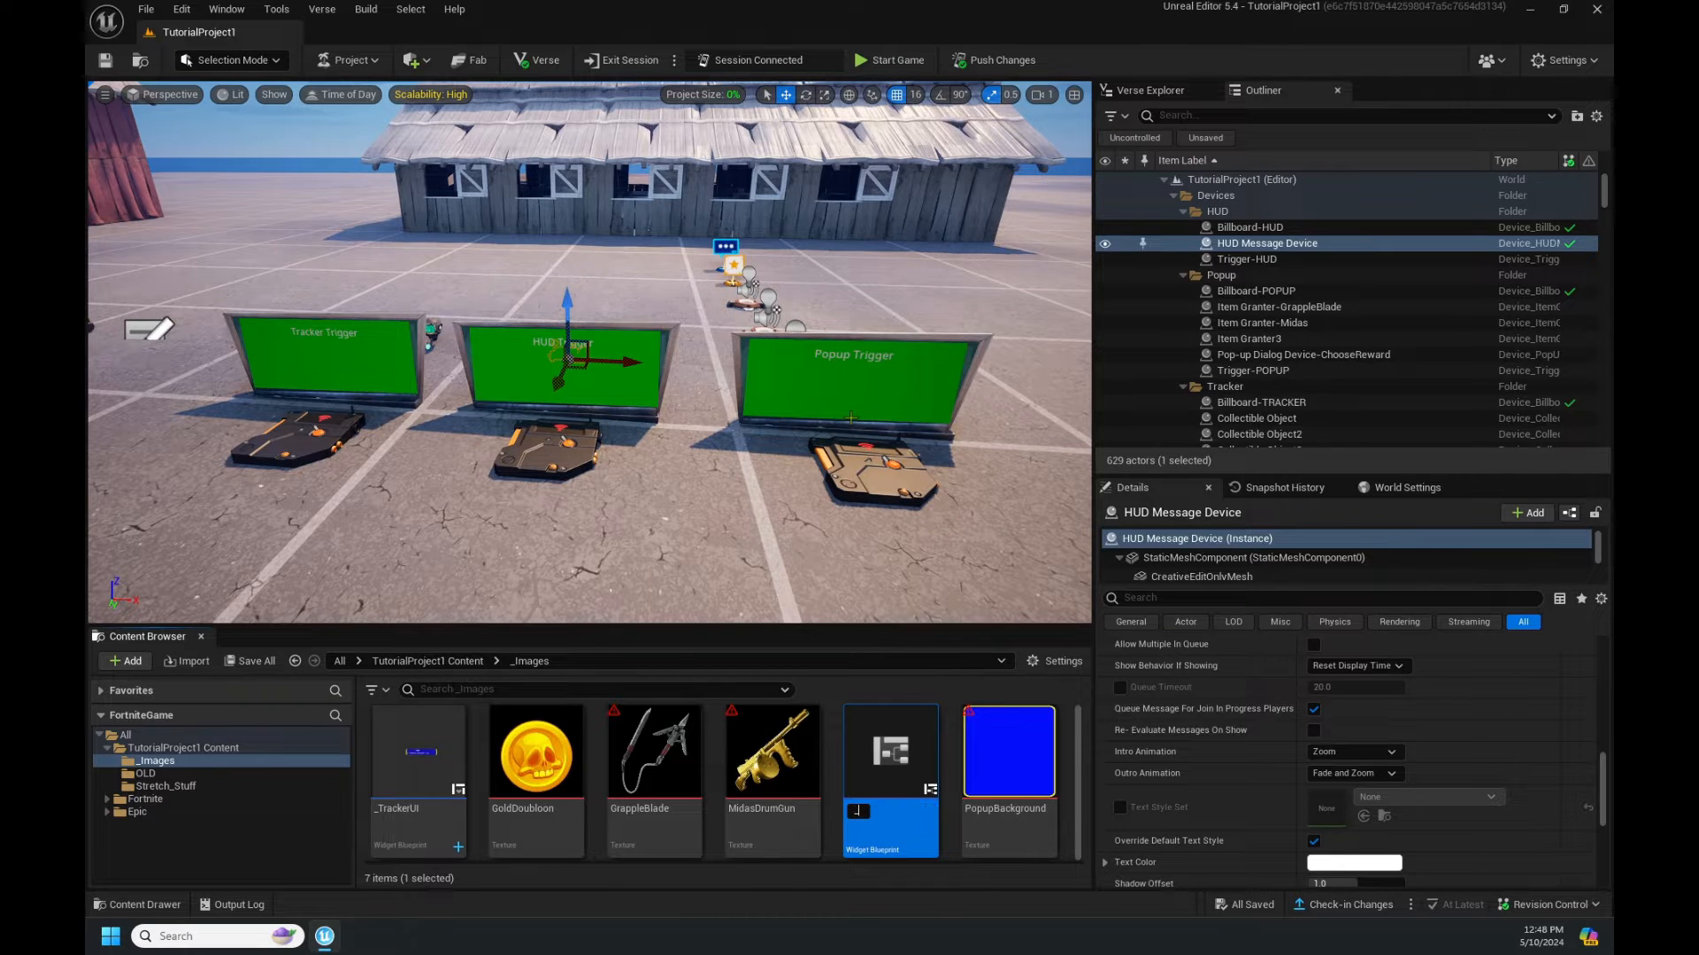
type("H")
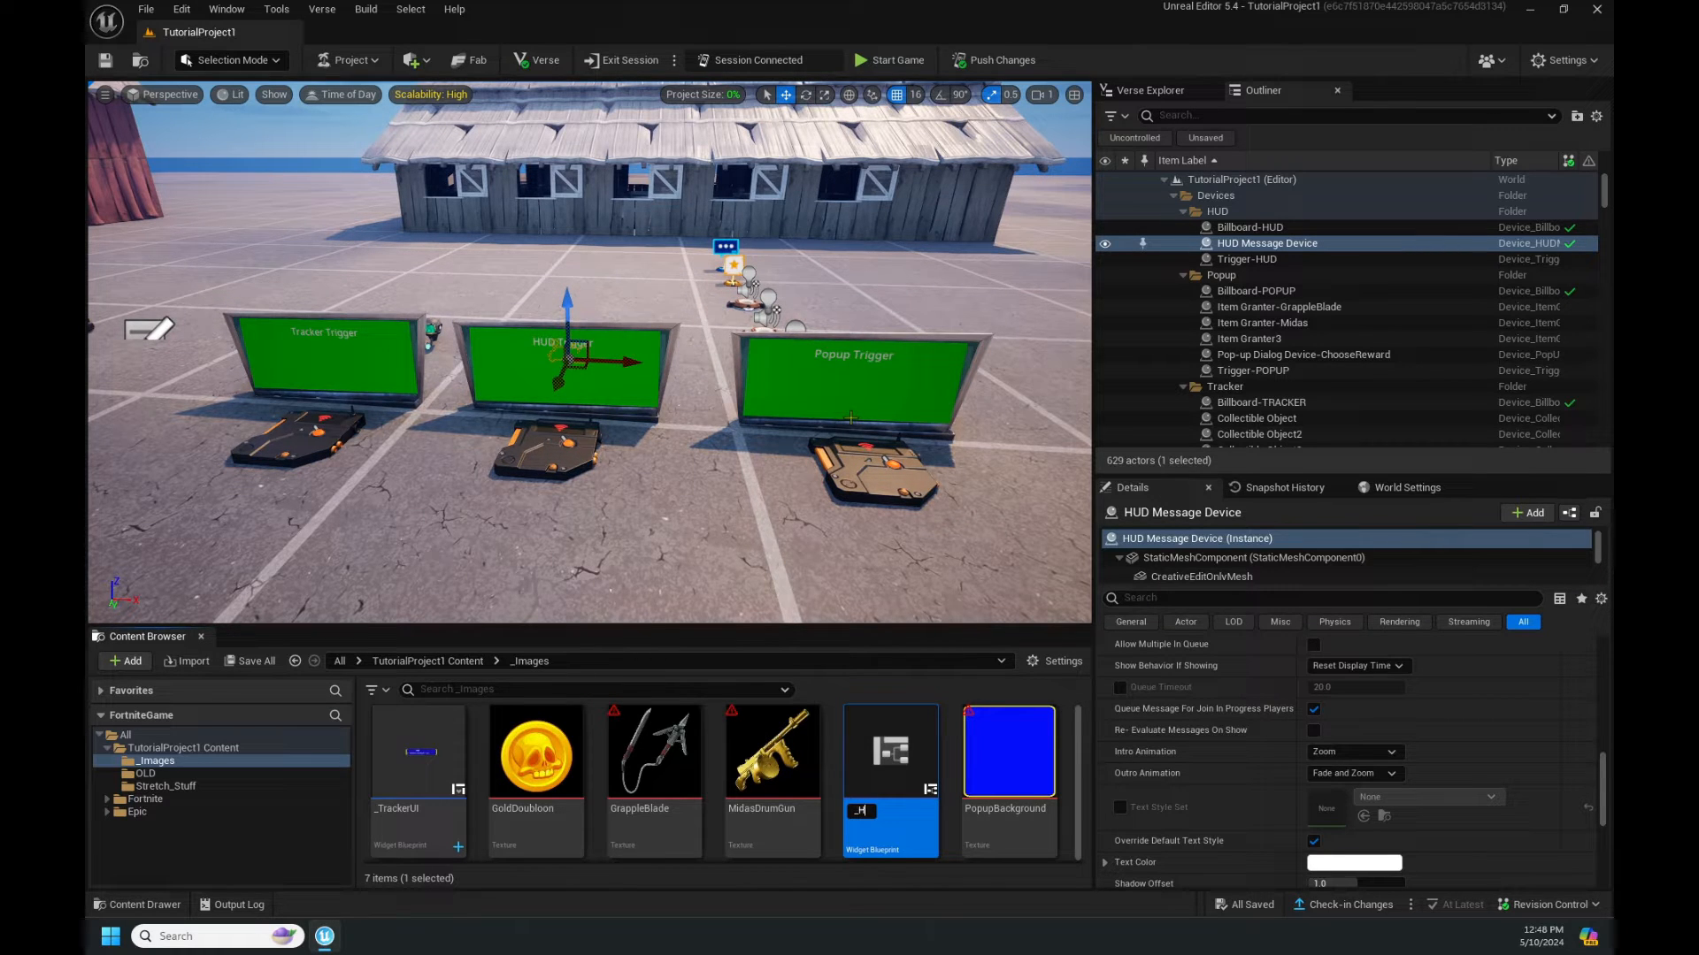
type("UDU")
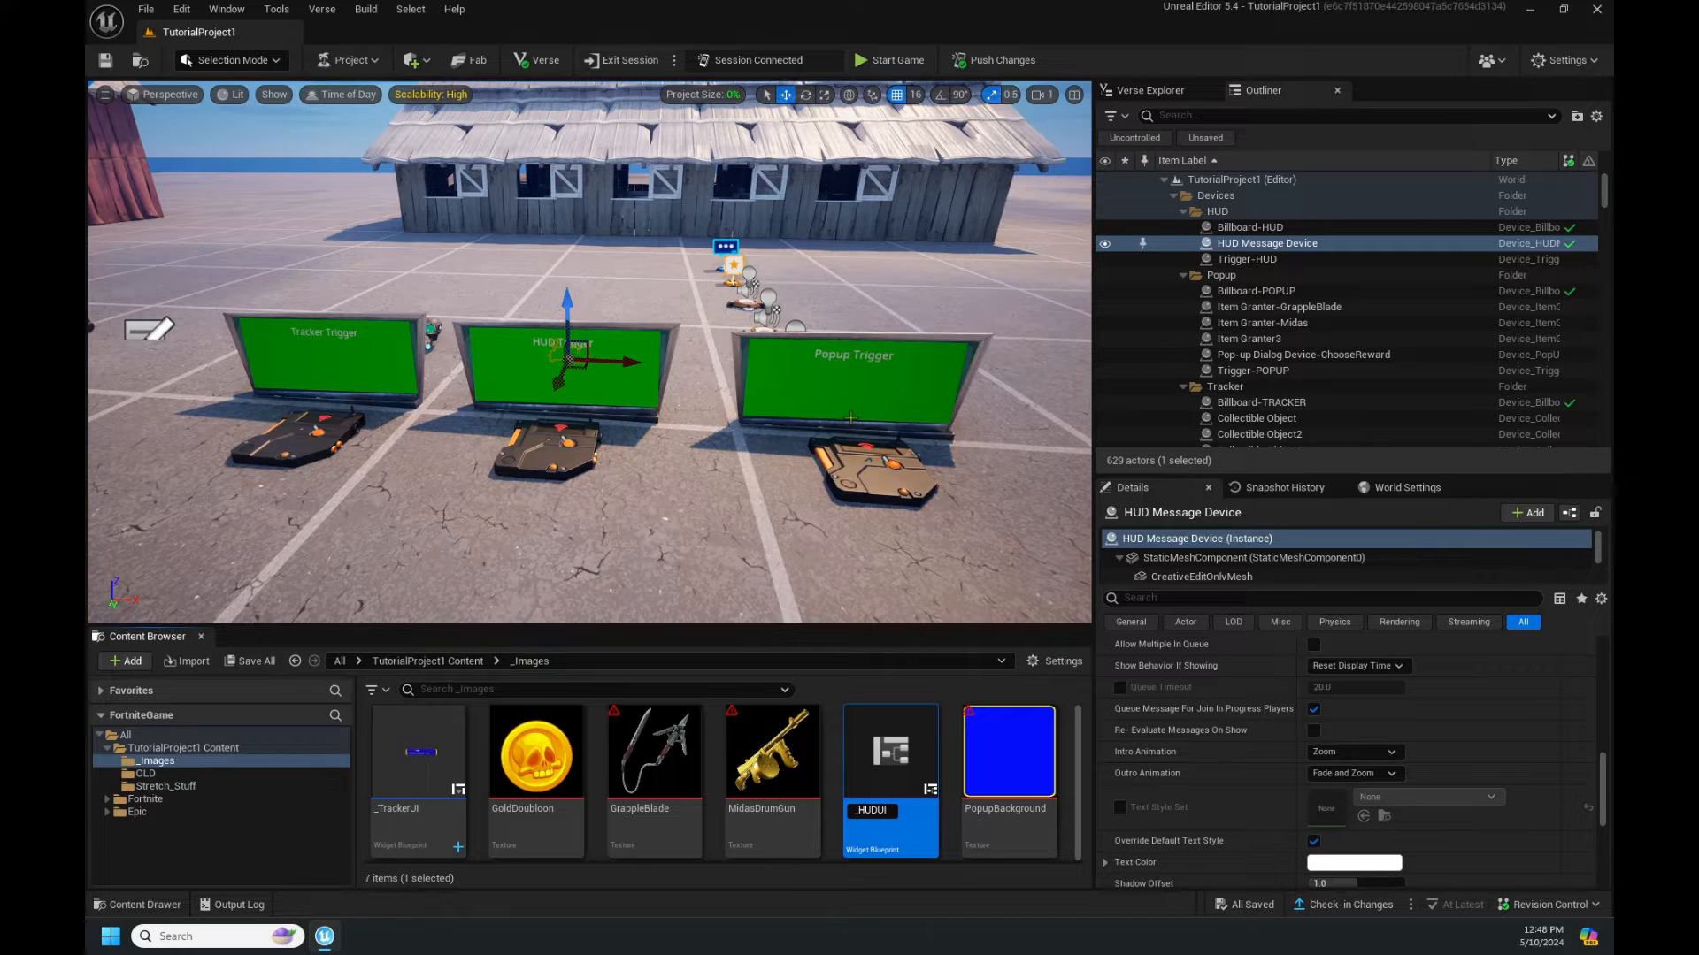
key("BackSpace")
type("_")
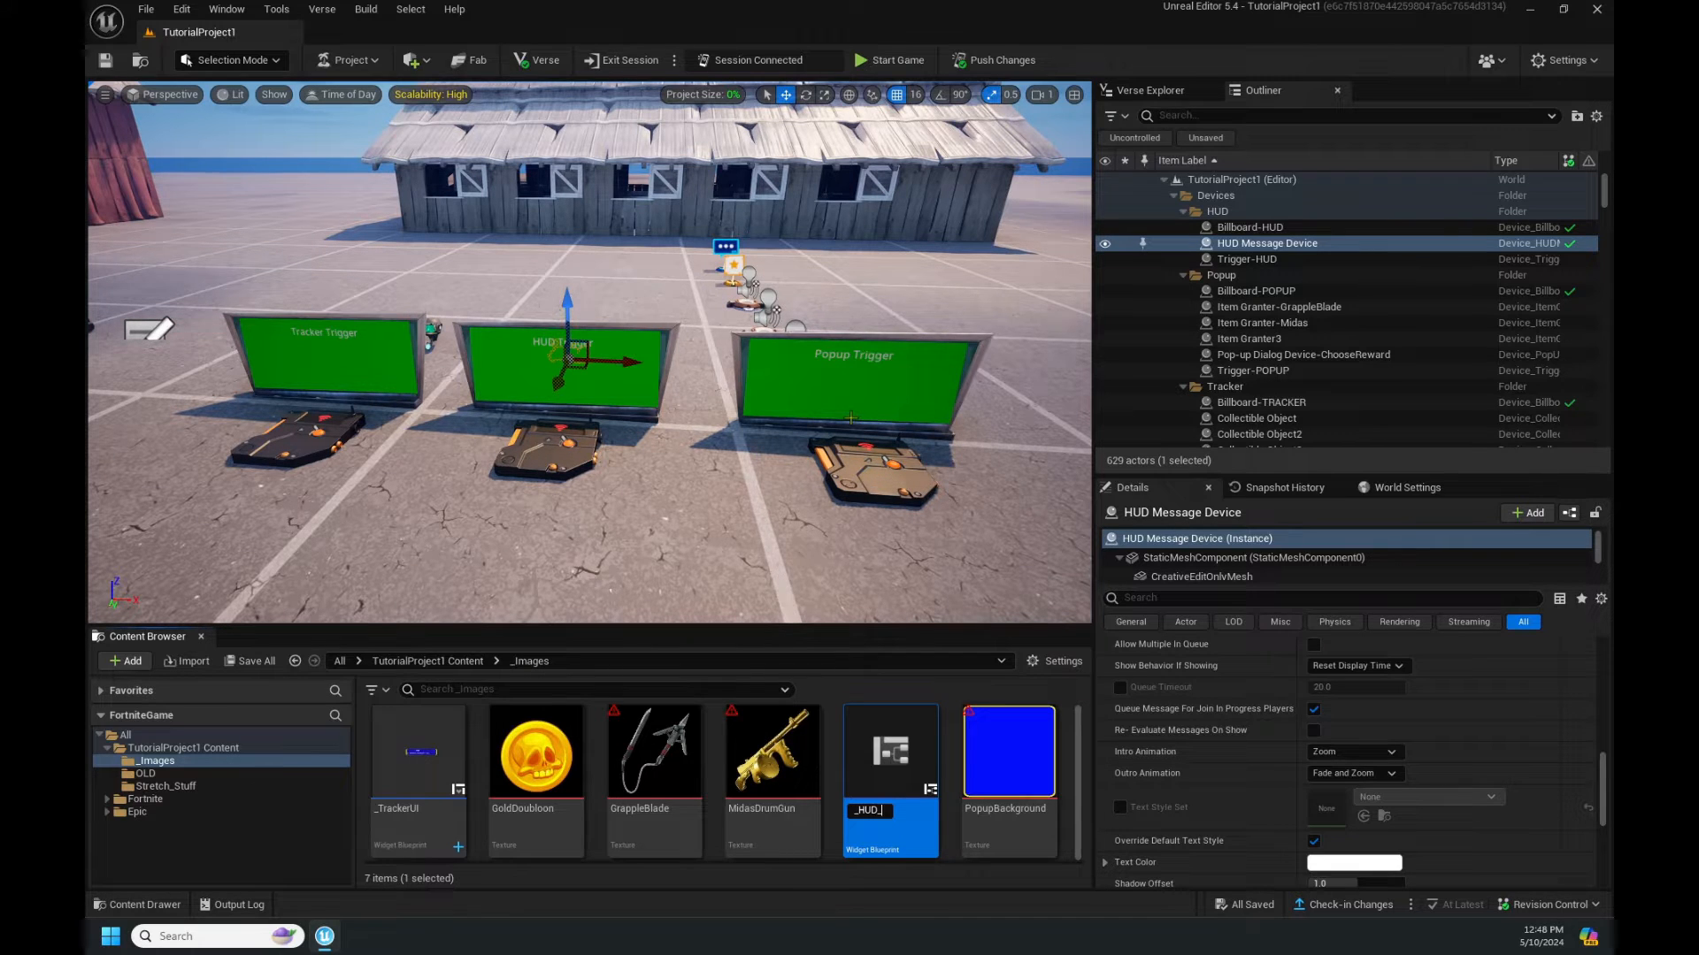
type("UI")
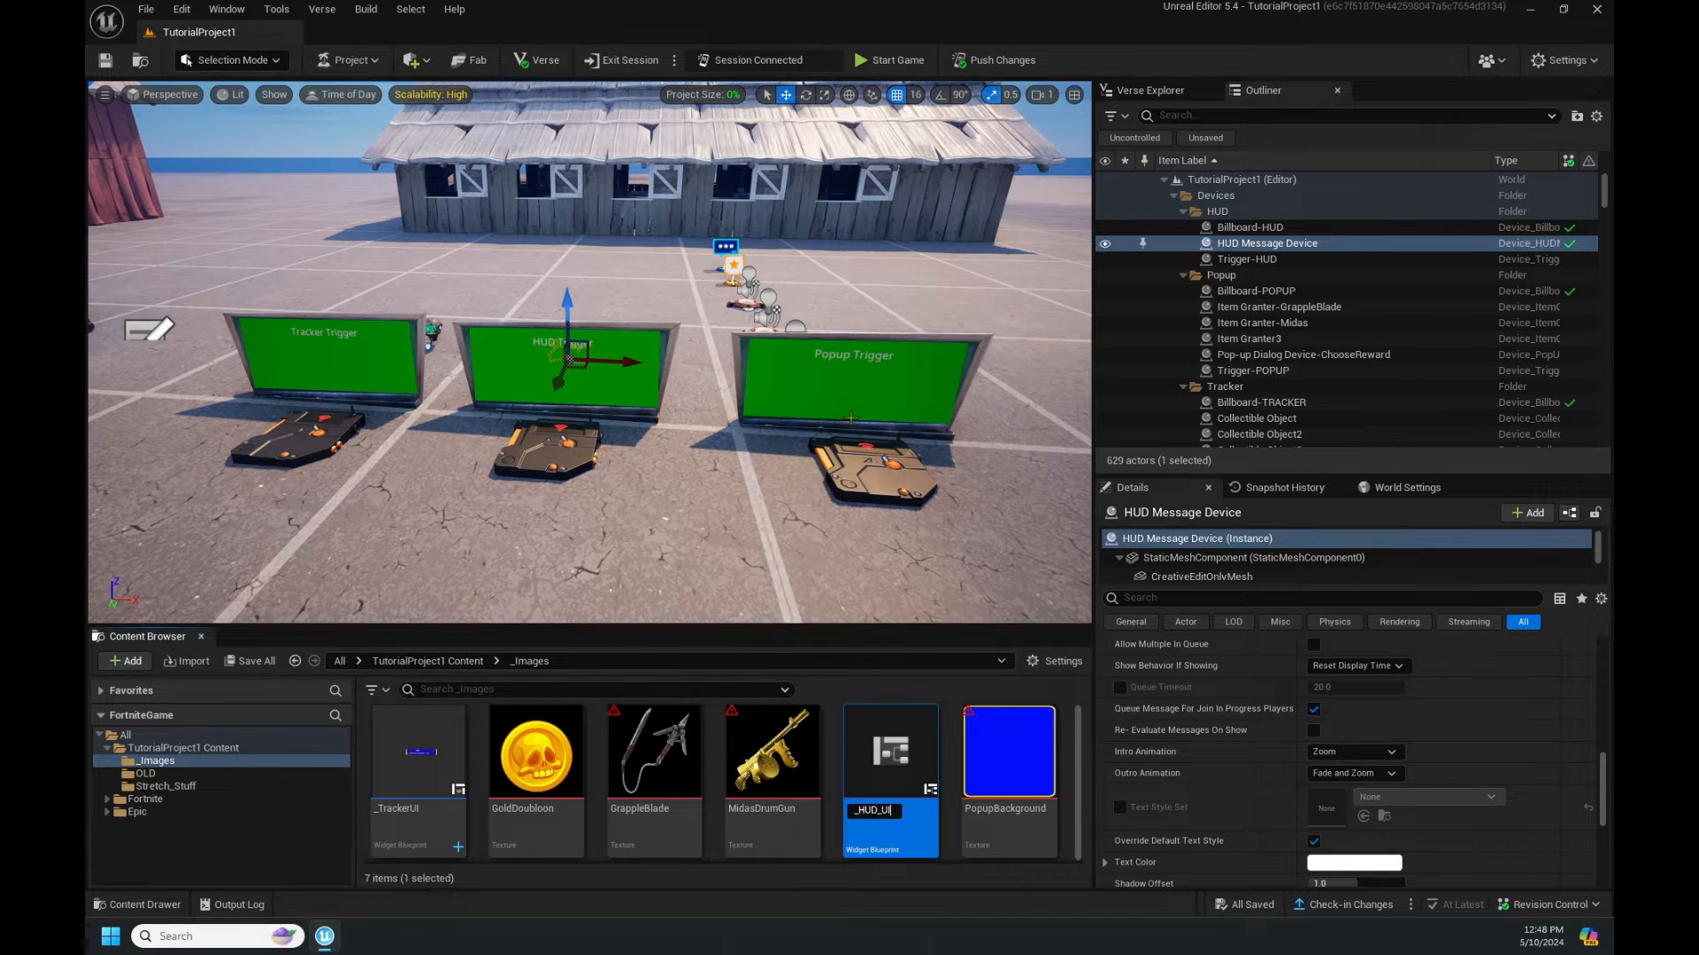
key("Return")
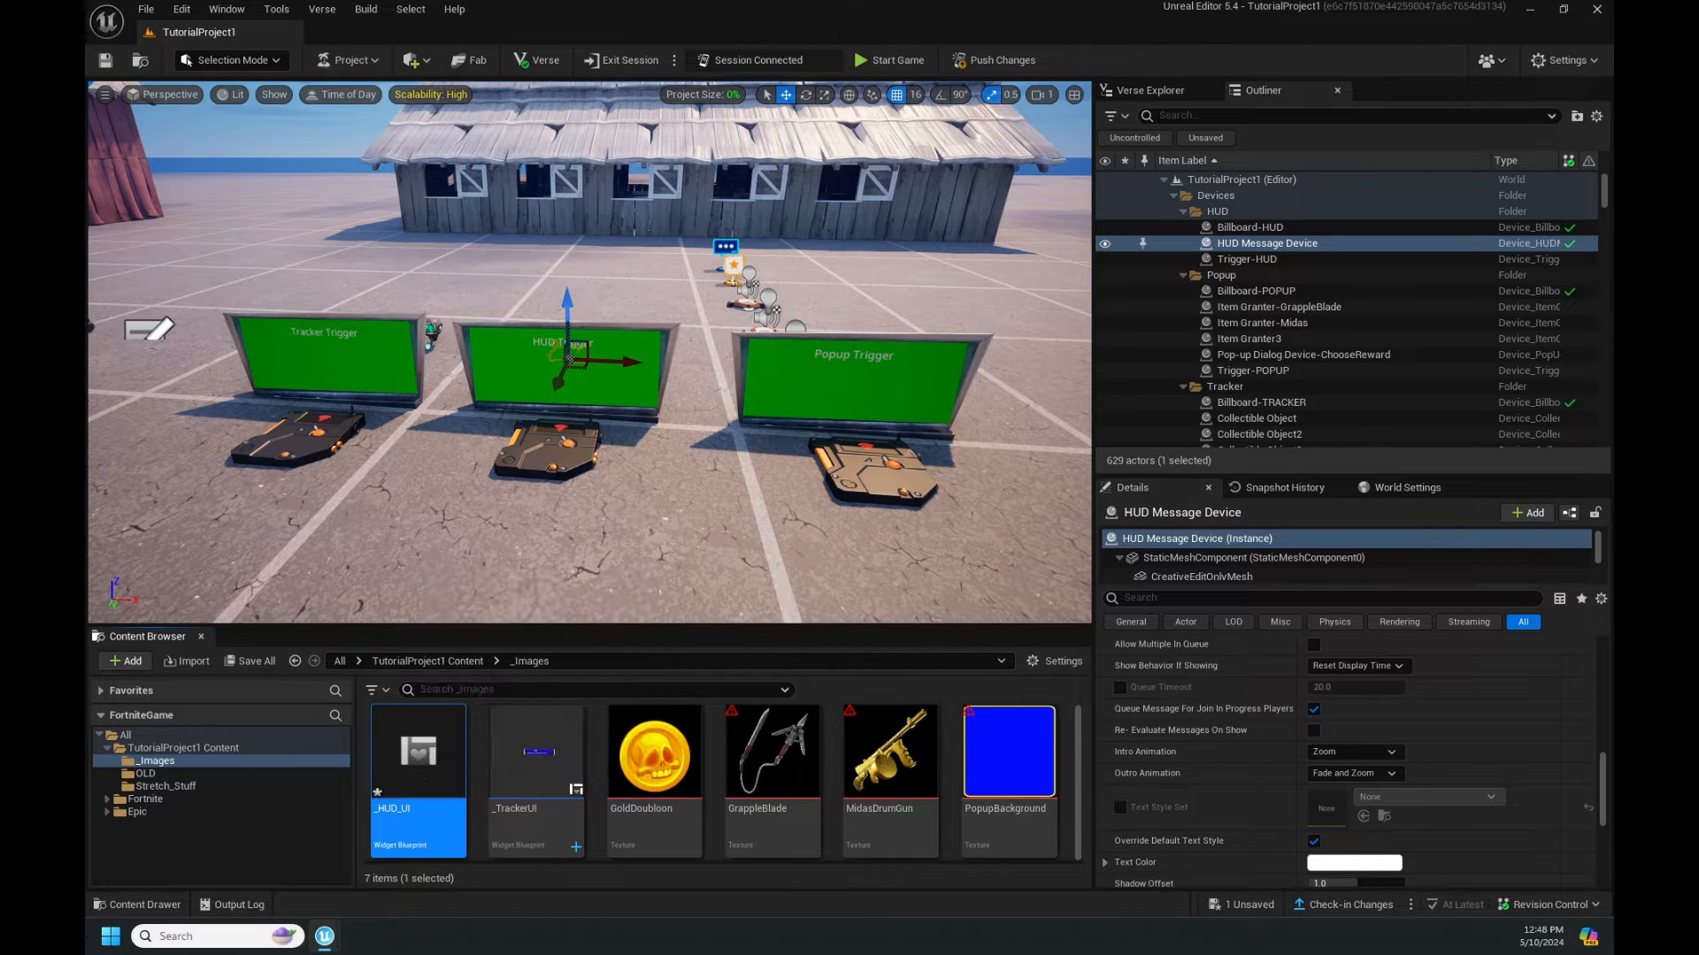
Open the _HUD_UI widget in a full-size editor without the Viewmodels window and add a Canvas Panel as its root.
double_click(417, 752)
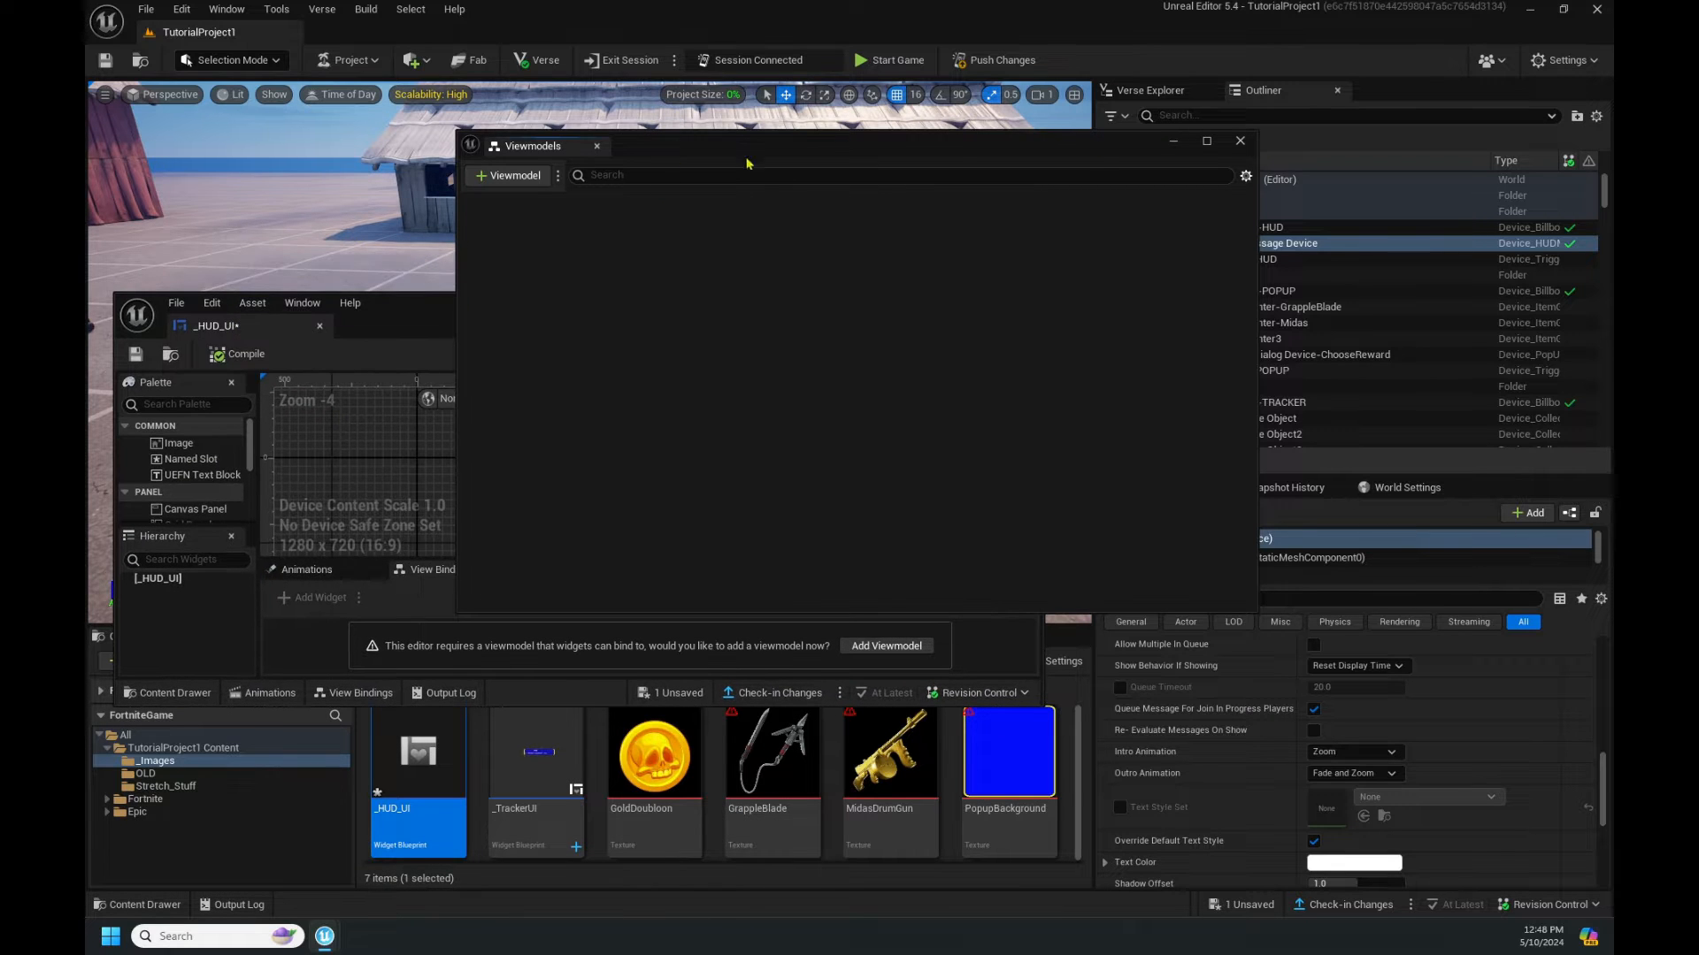
left_click(1240, 141)
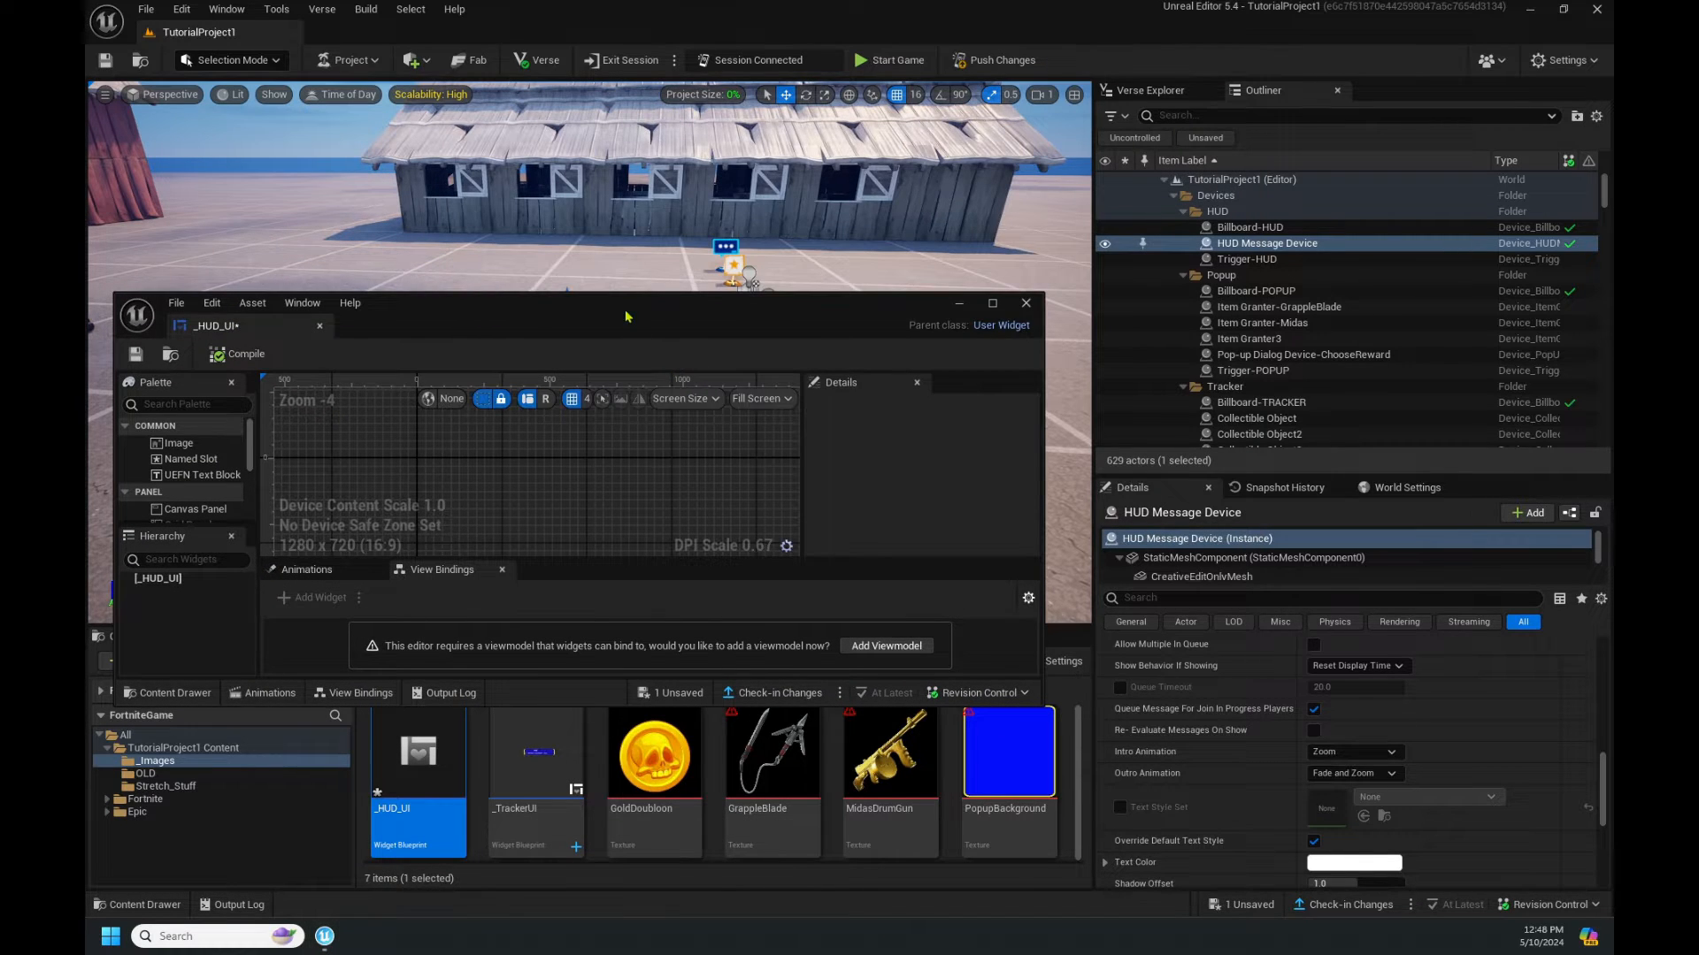
double_click(626, 316)
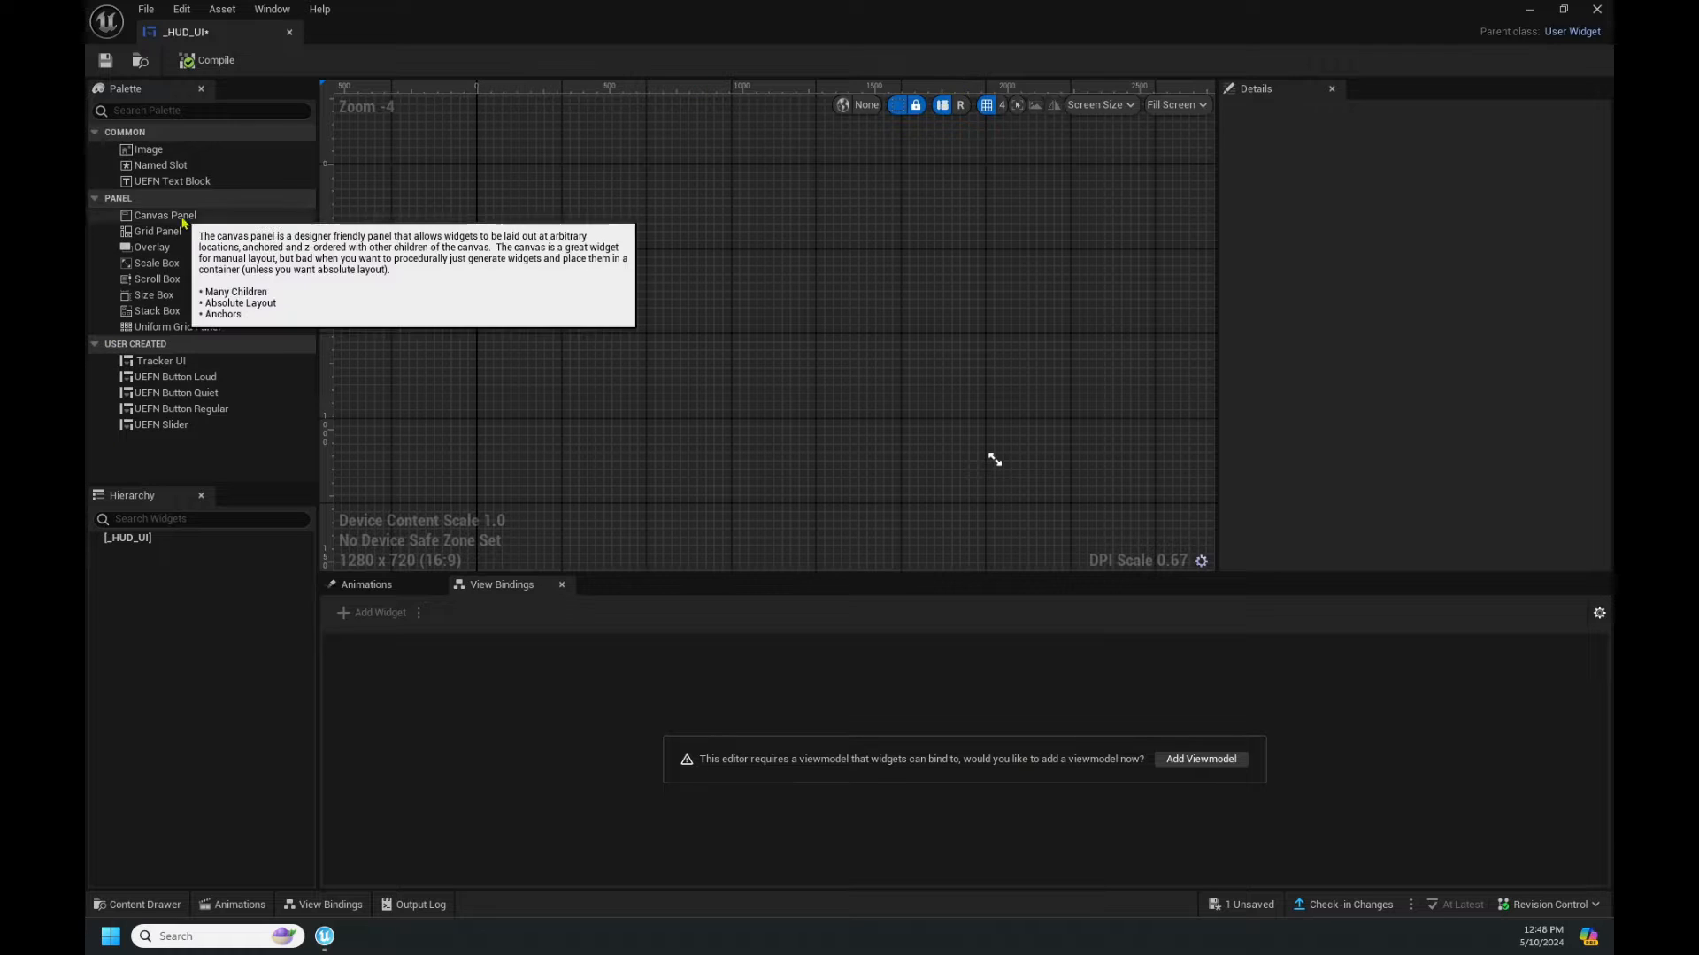
left_click_drag(183, 223, 720, 265)
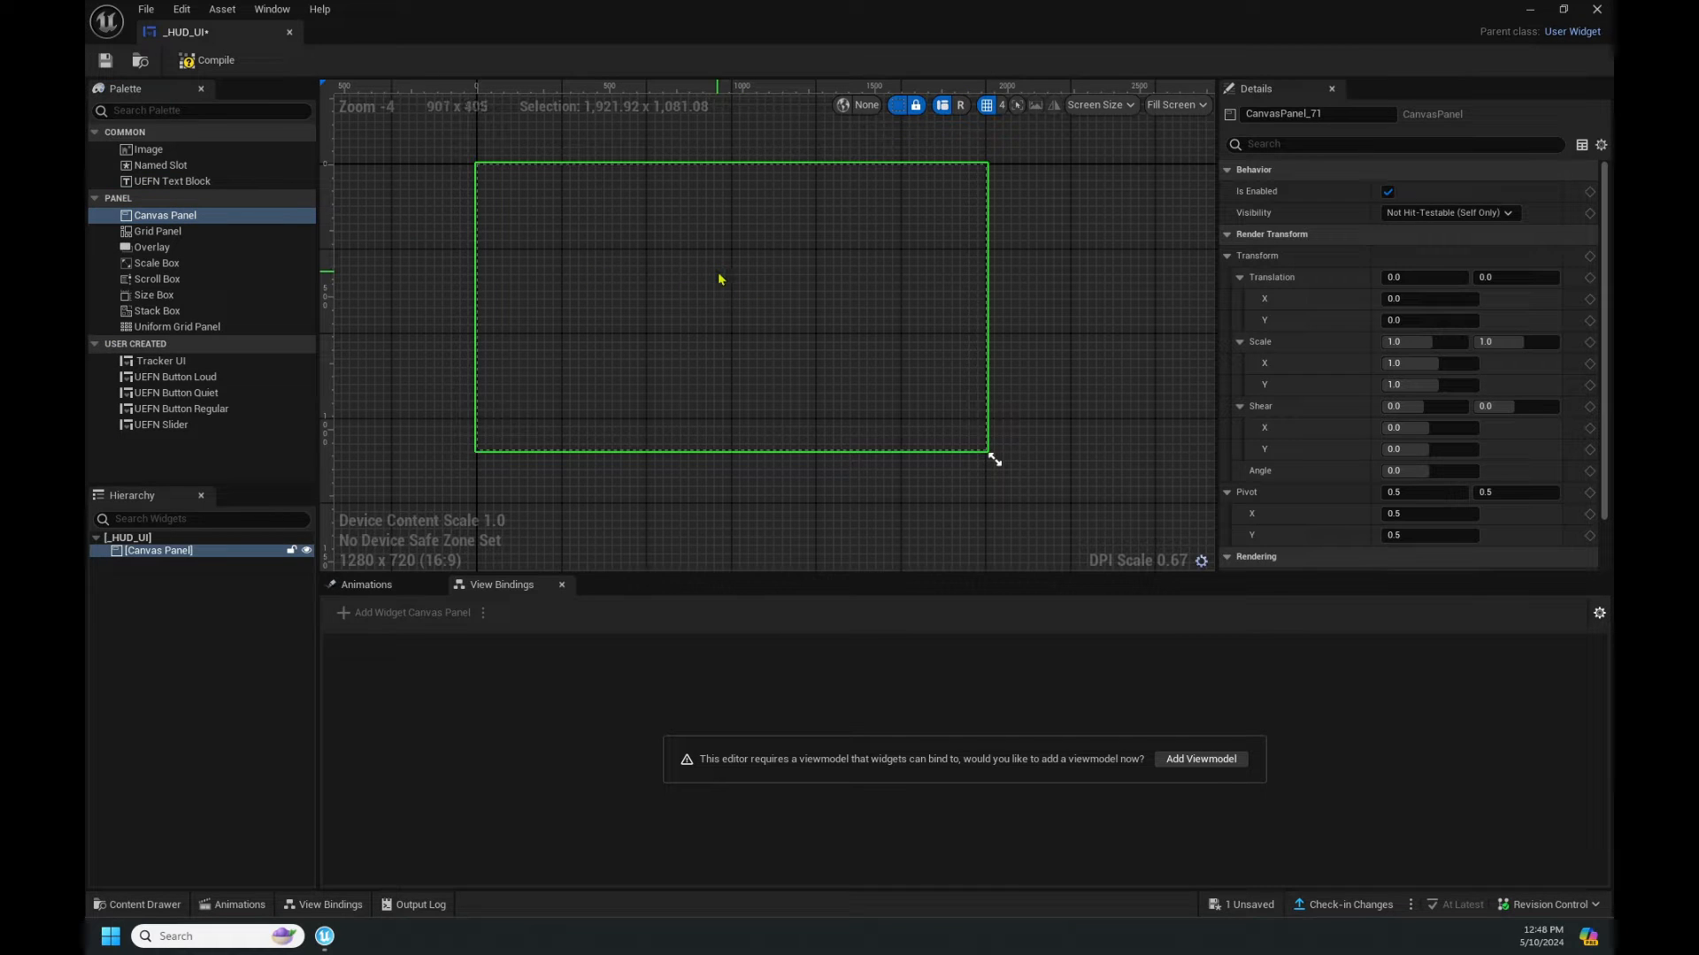
Add the XPGraphic texture from the _Images folder to the canvas as an image about 184 by 148, near position 860, 548.
double_click(702, 11)
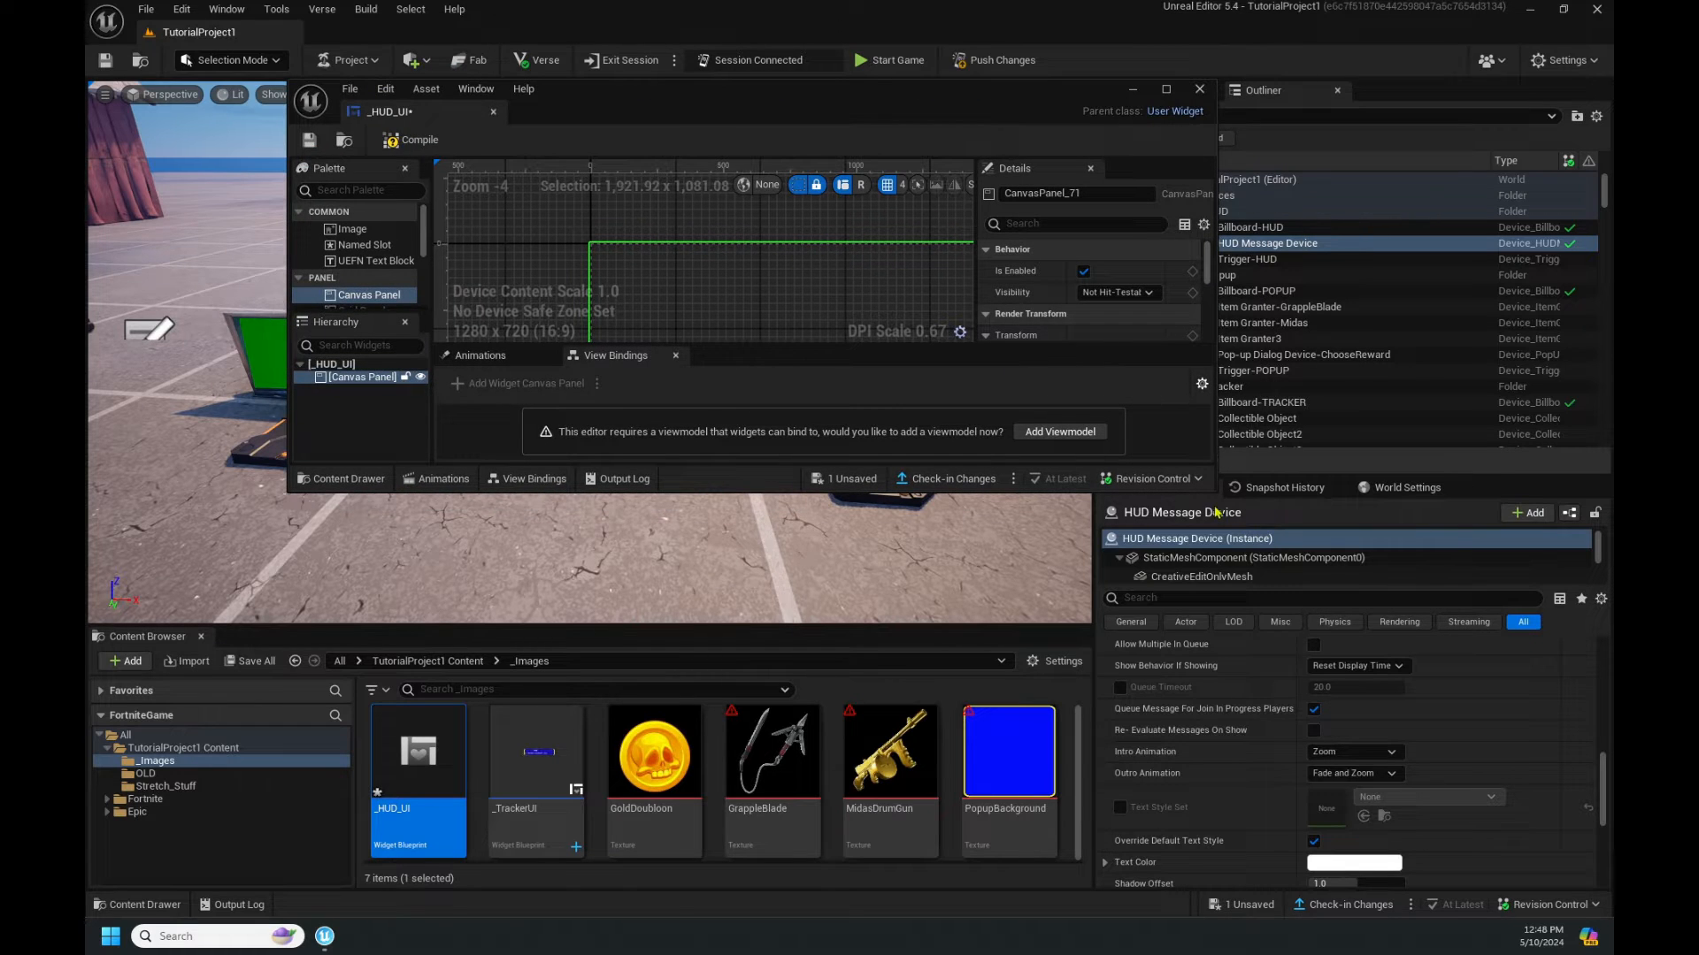
left_click_drag(1214, 493, 1353, 563)
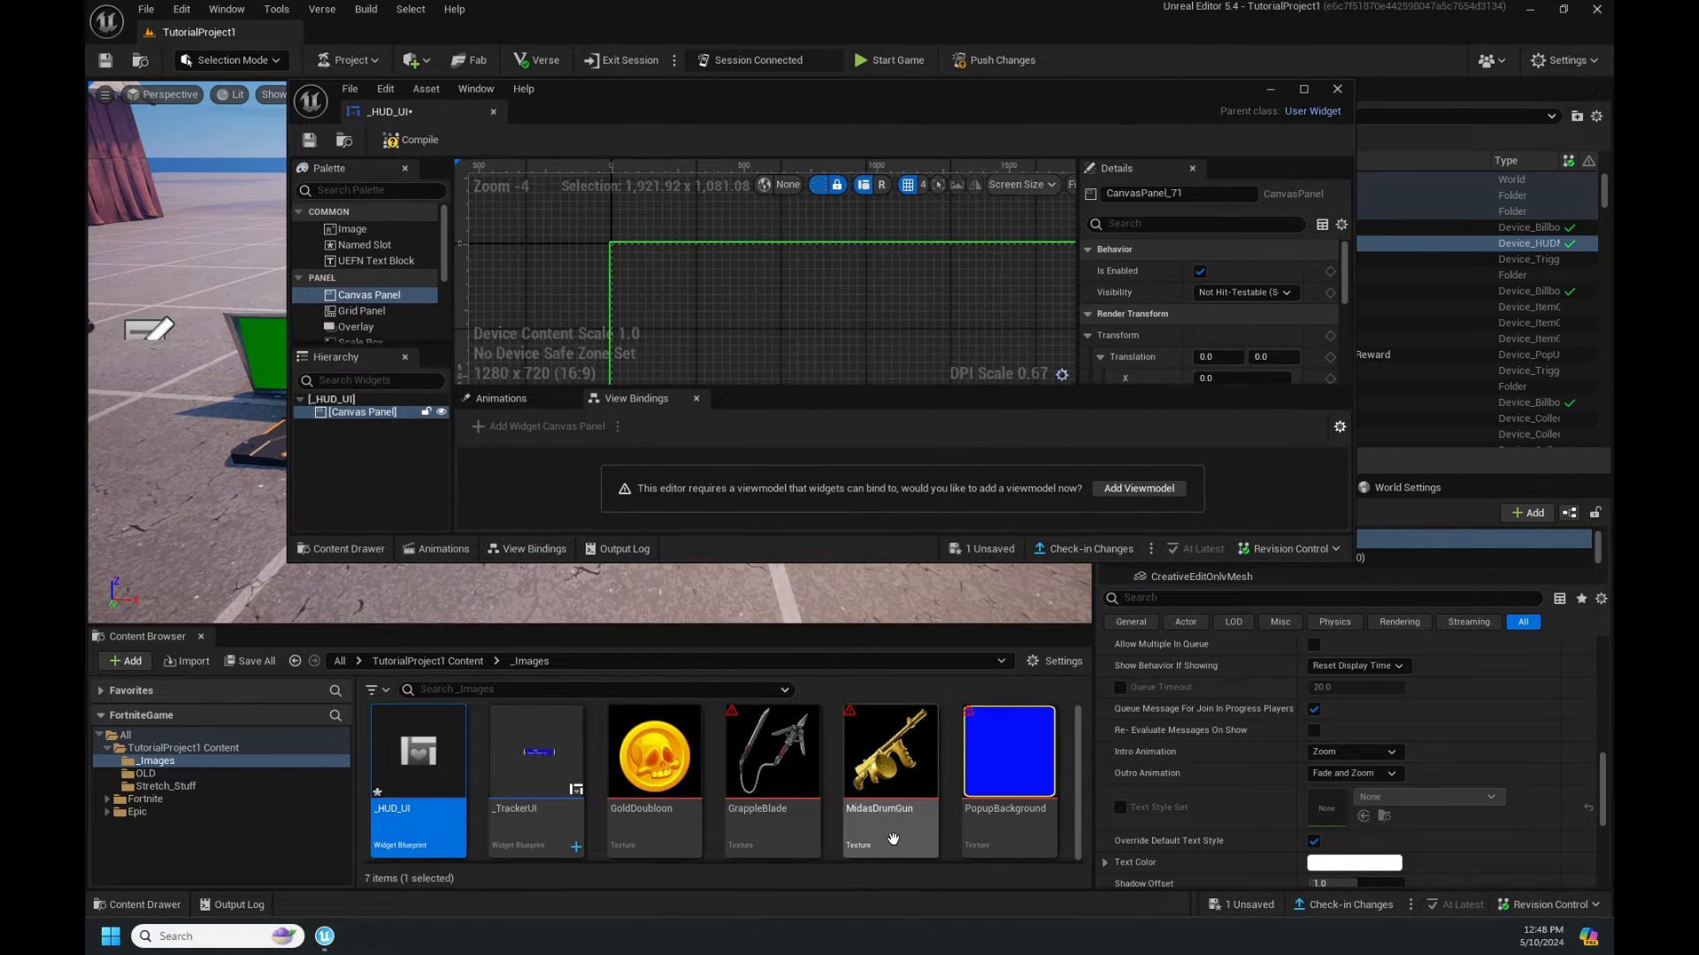
scroll(893, 838, "down", 2)
left_click_drag(417, 827, 862, 340)
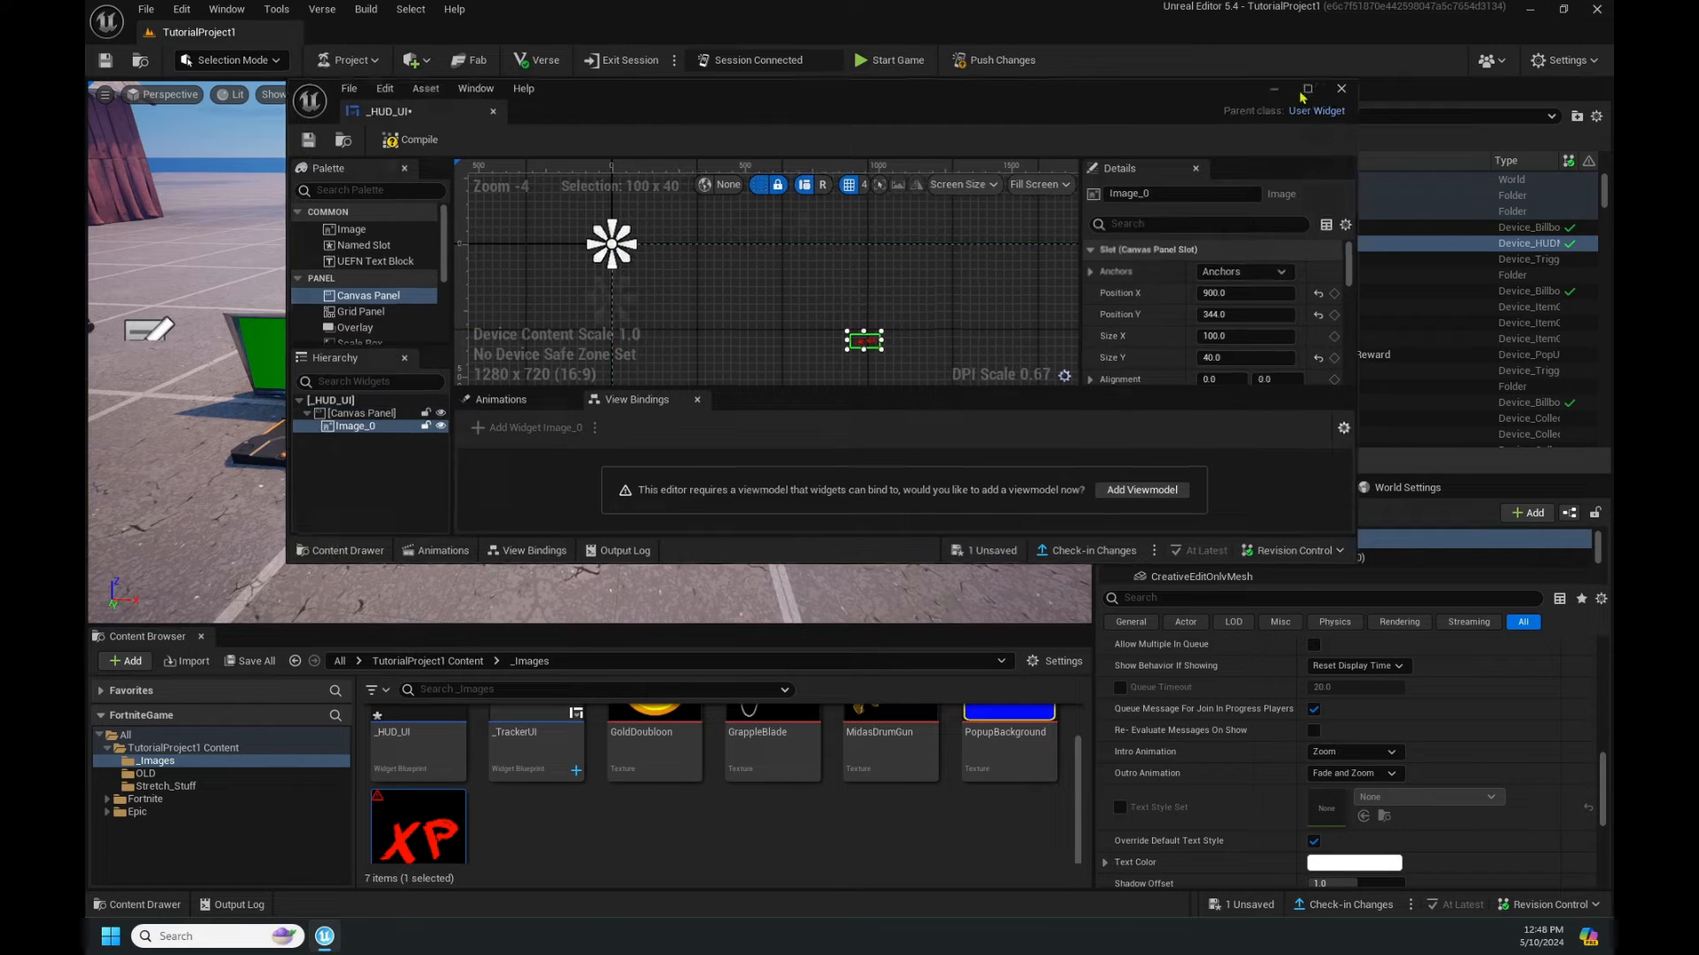
left_click(1304, 89)
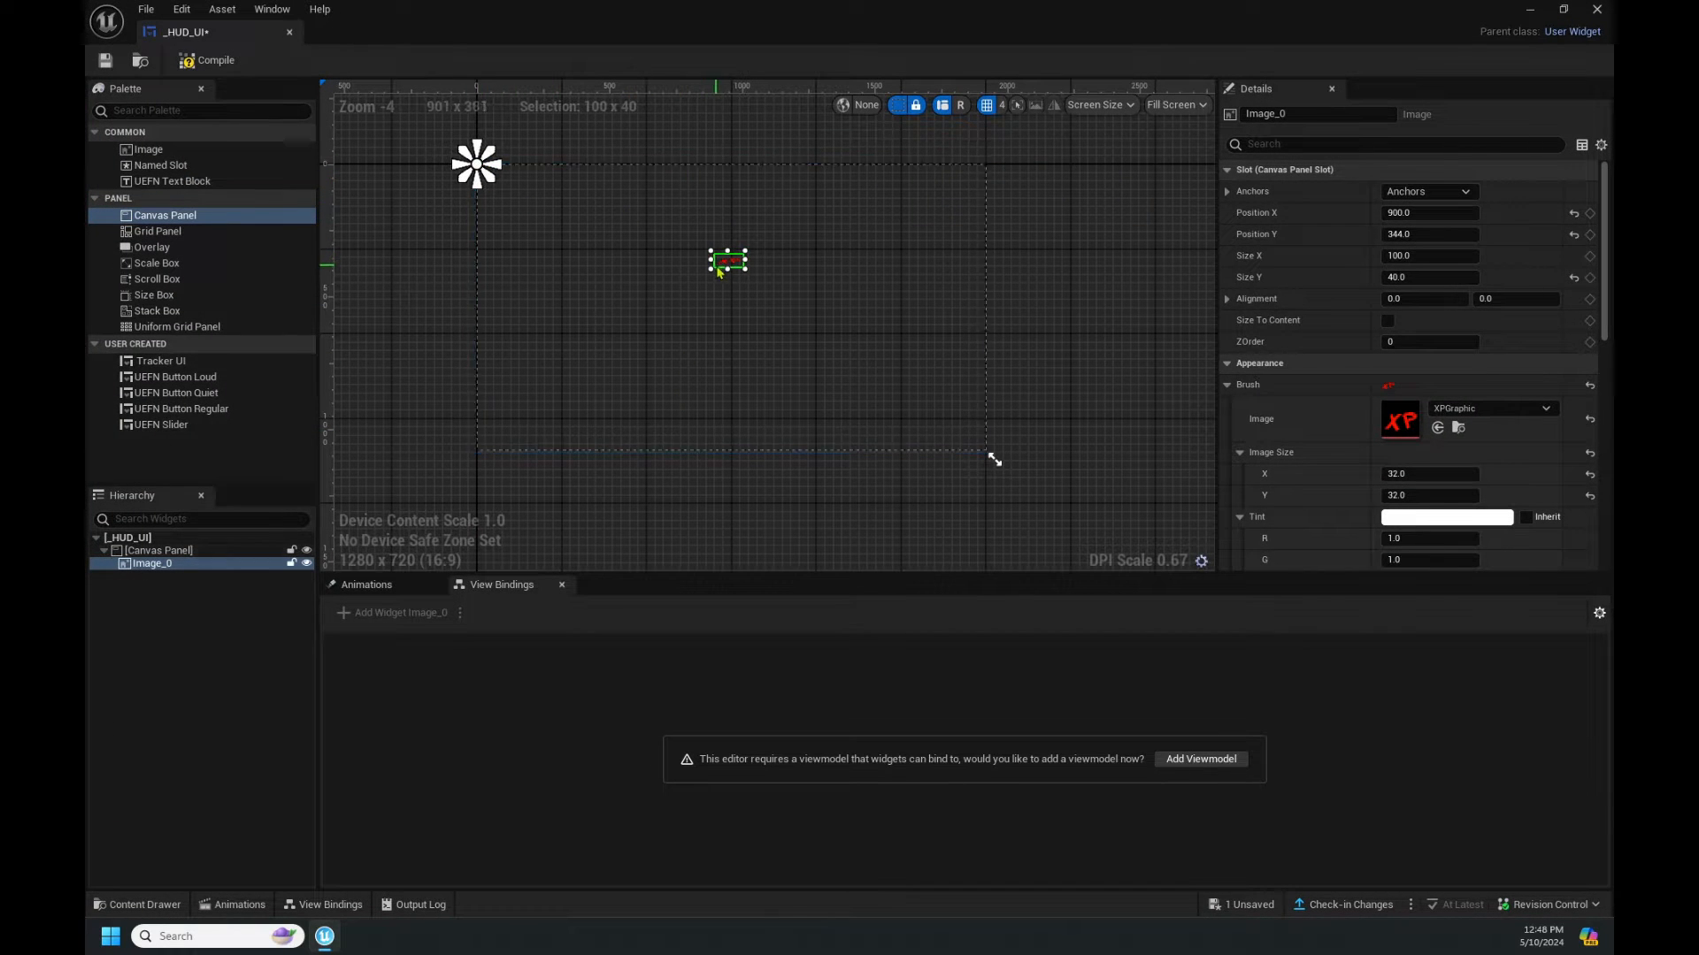
left_click_drag(727, 270, 740, 341)
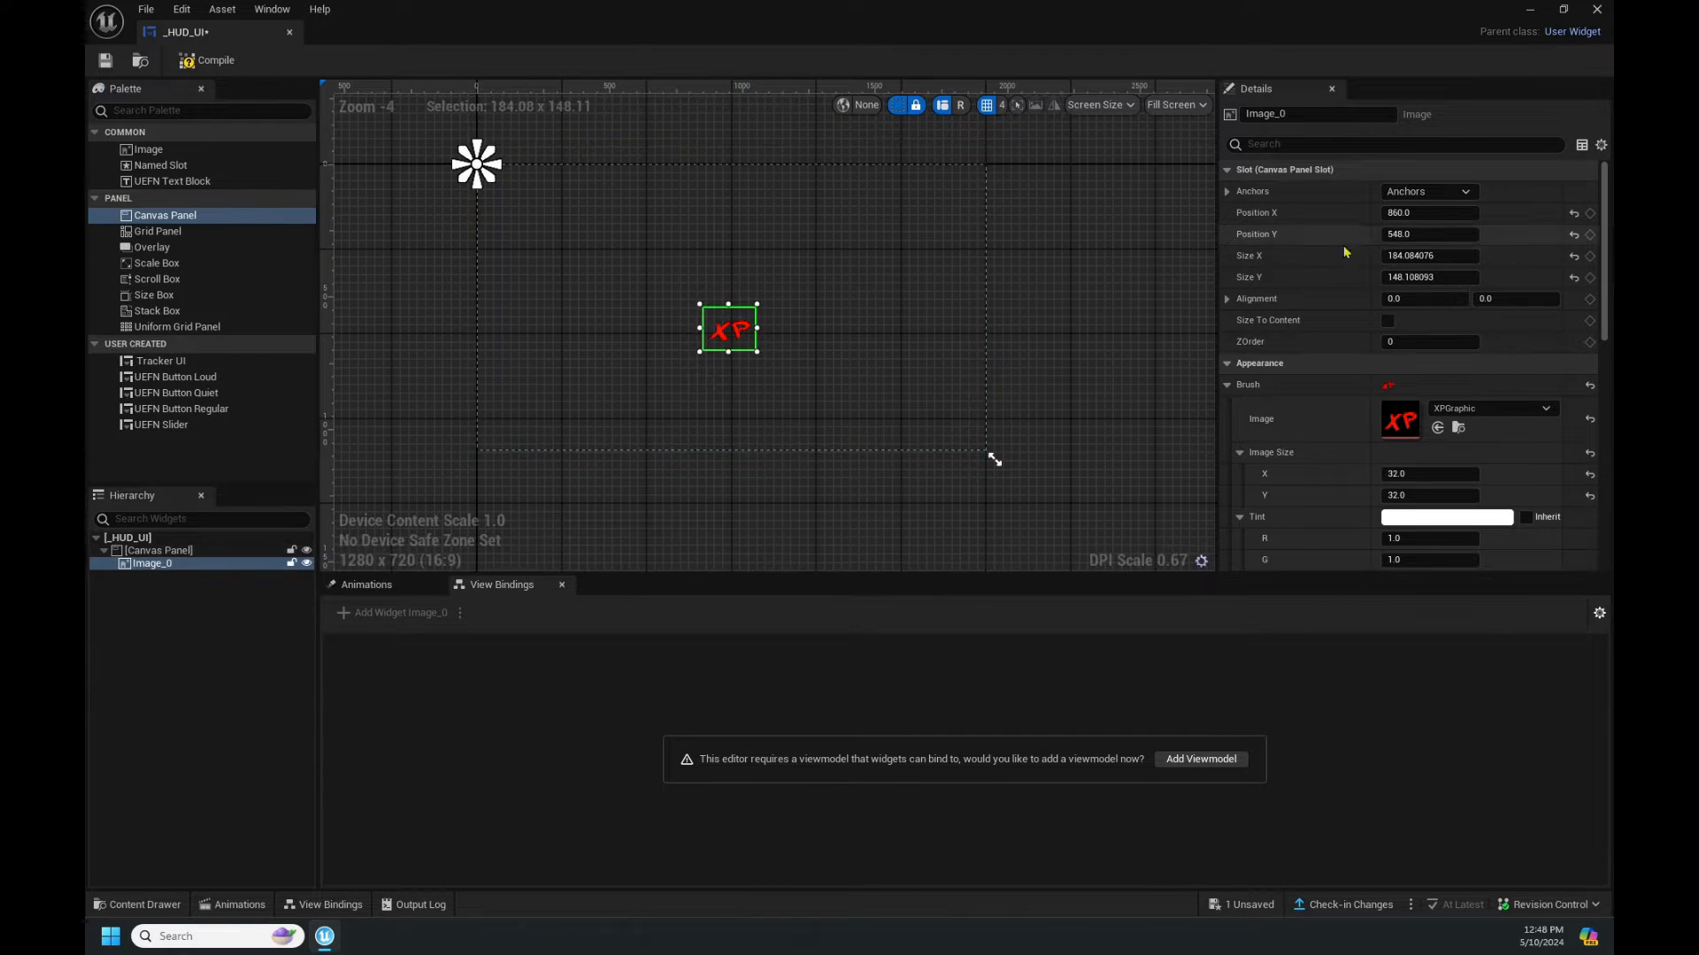
Resize the XP image to 300 by 300, anchor it to the canvas centre and position it at about -153, -21.
left_click(1434, 259)
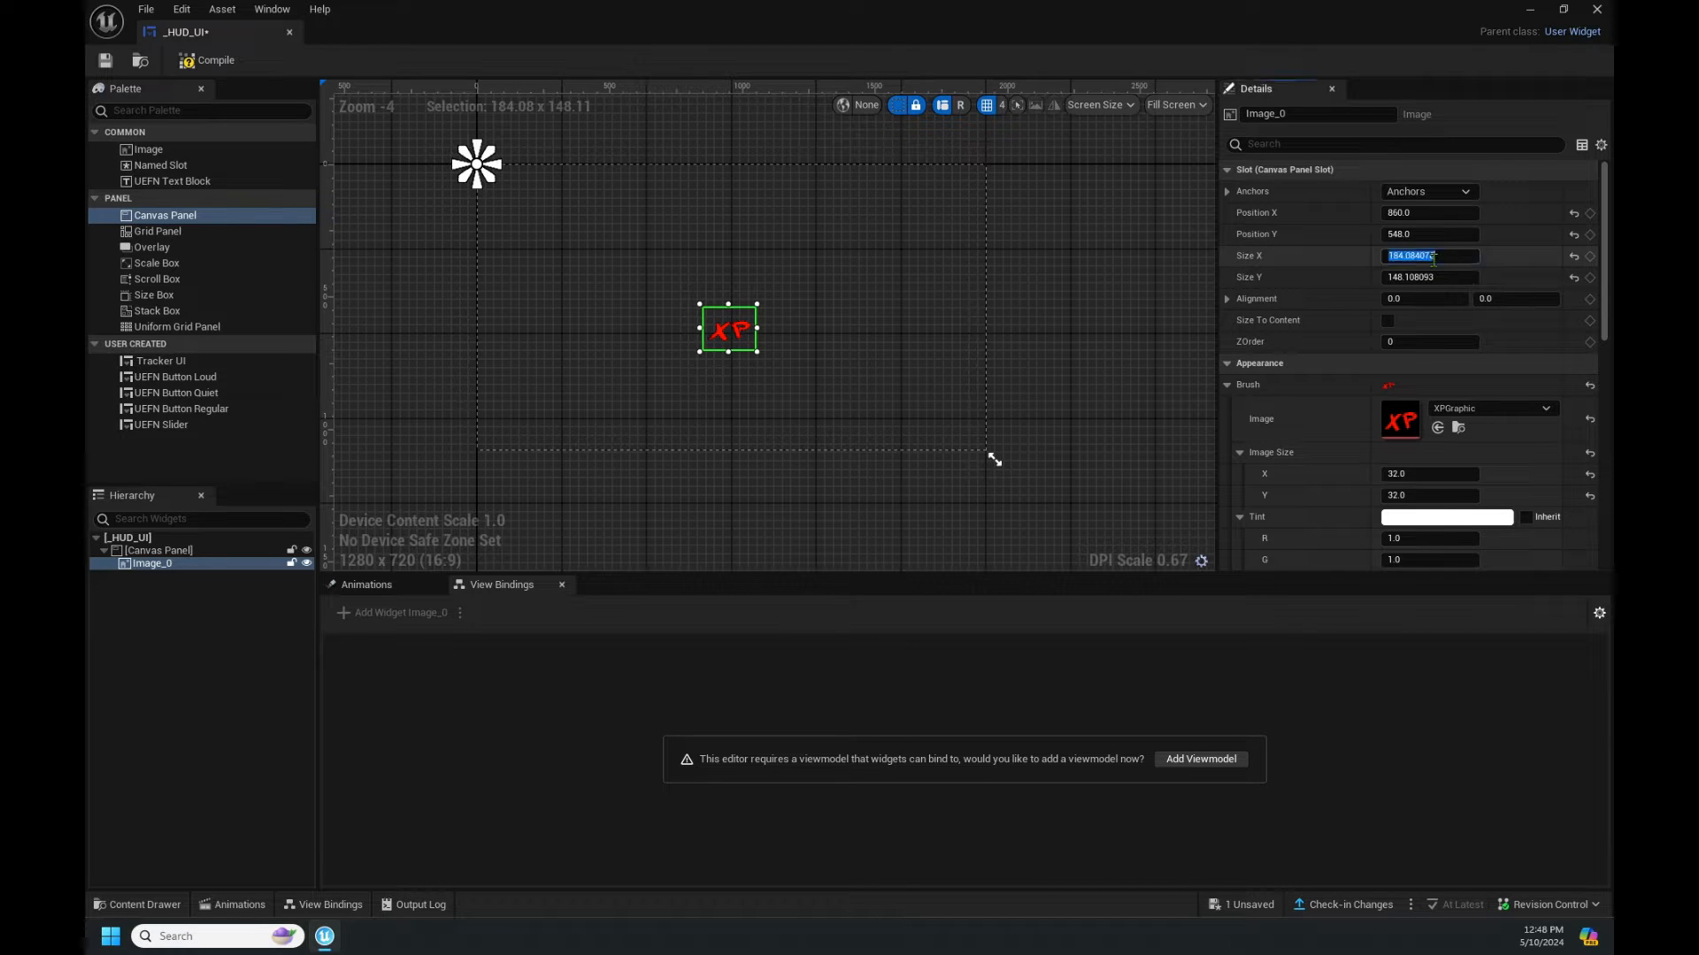
type("300")
key("Tab")
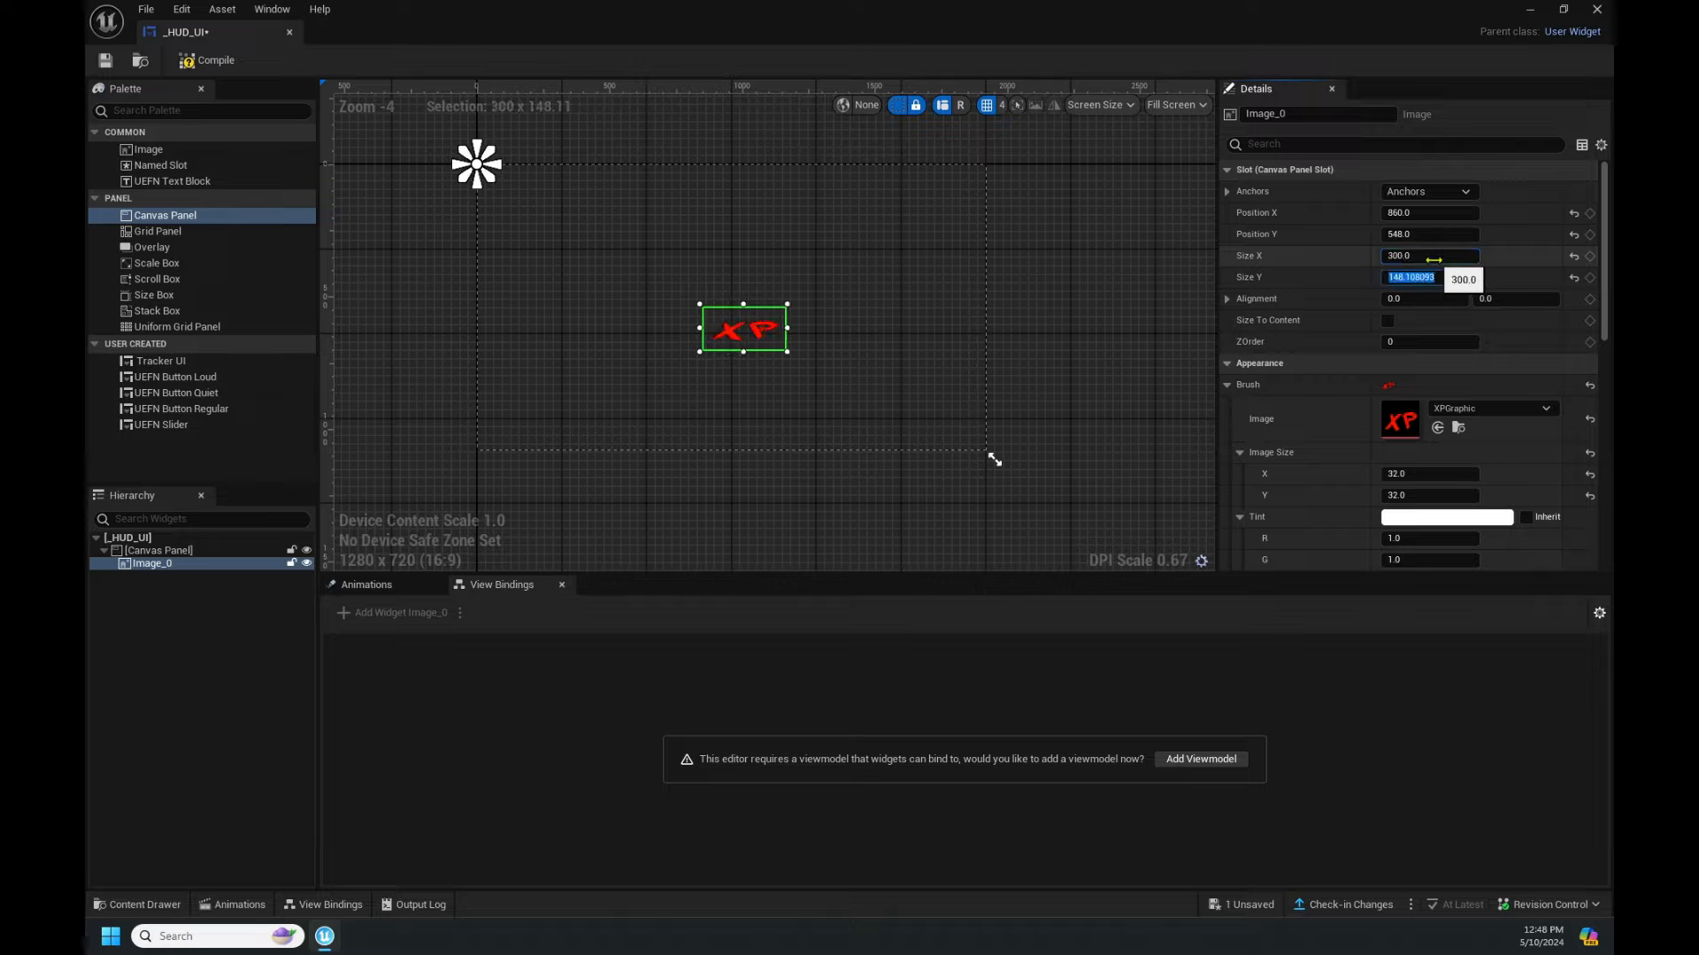
type("300")
key("Tab")
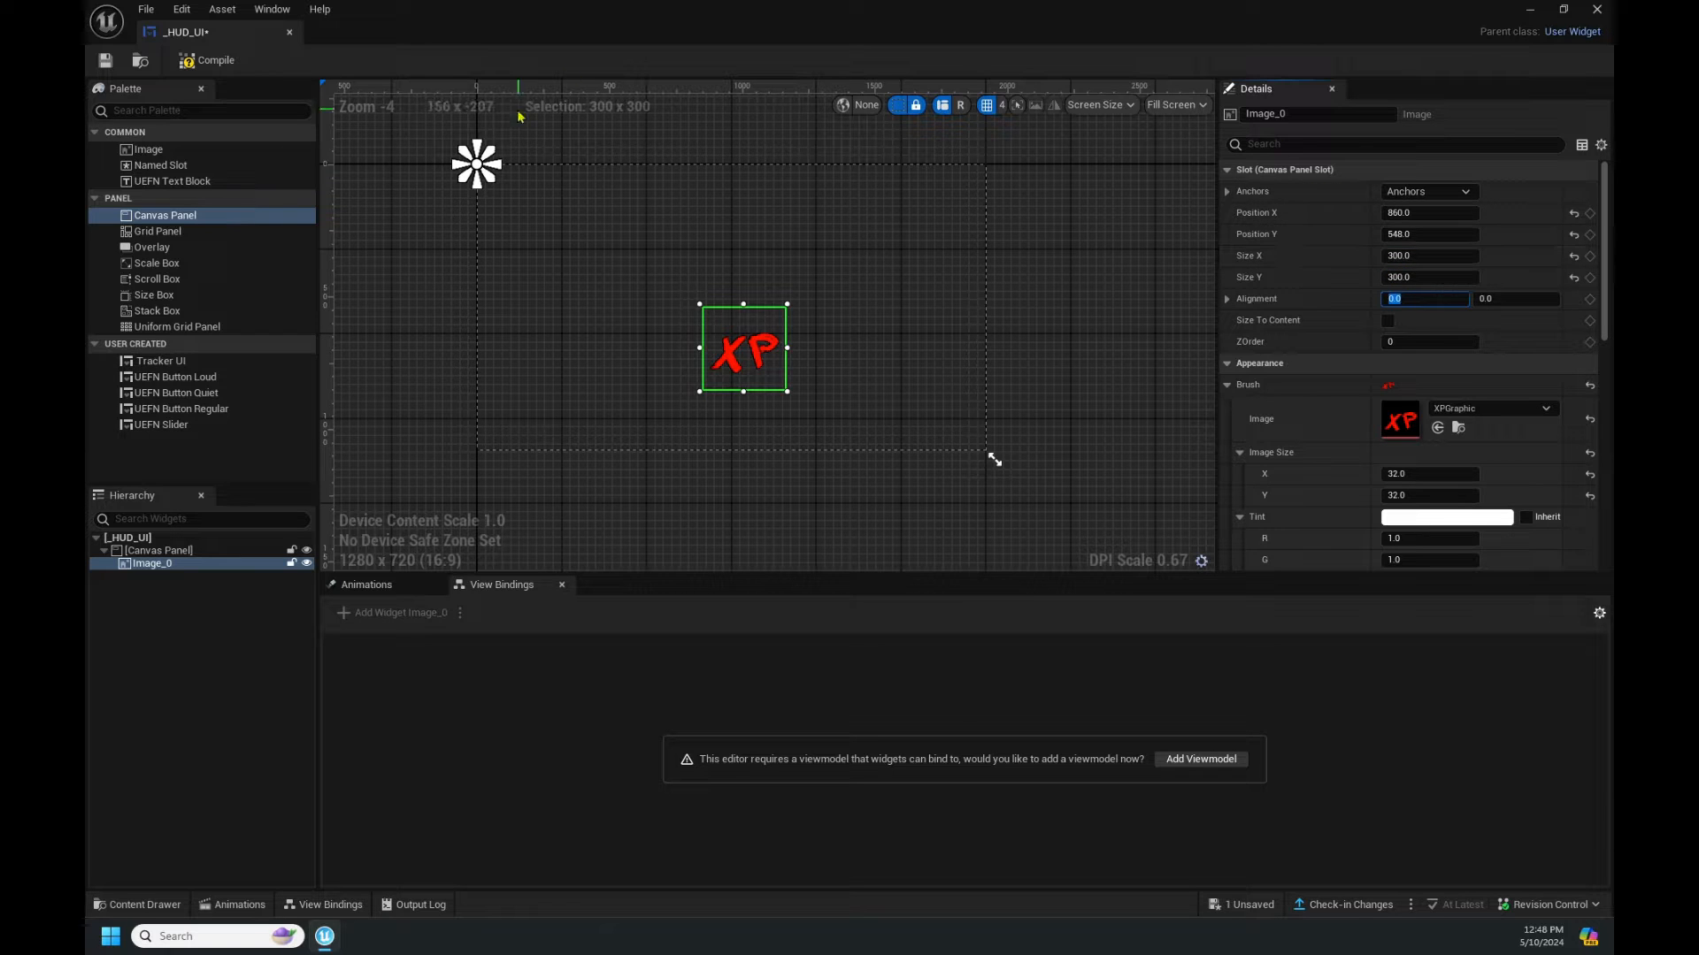
left_click_drag(477, 167, 737, 311)
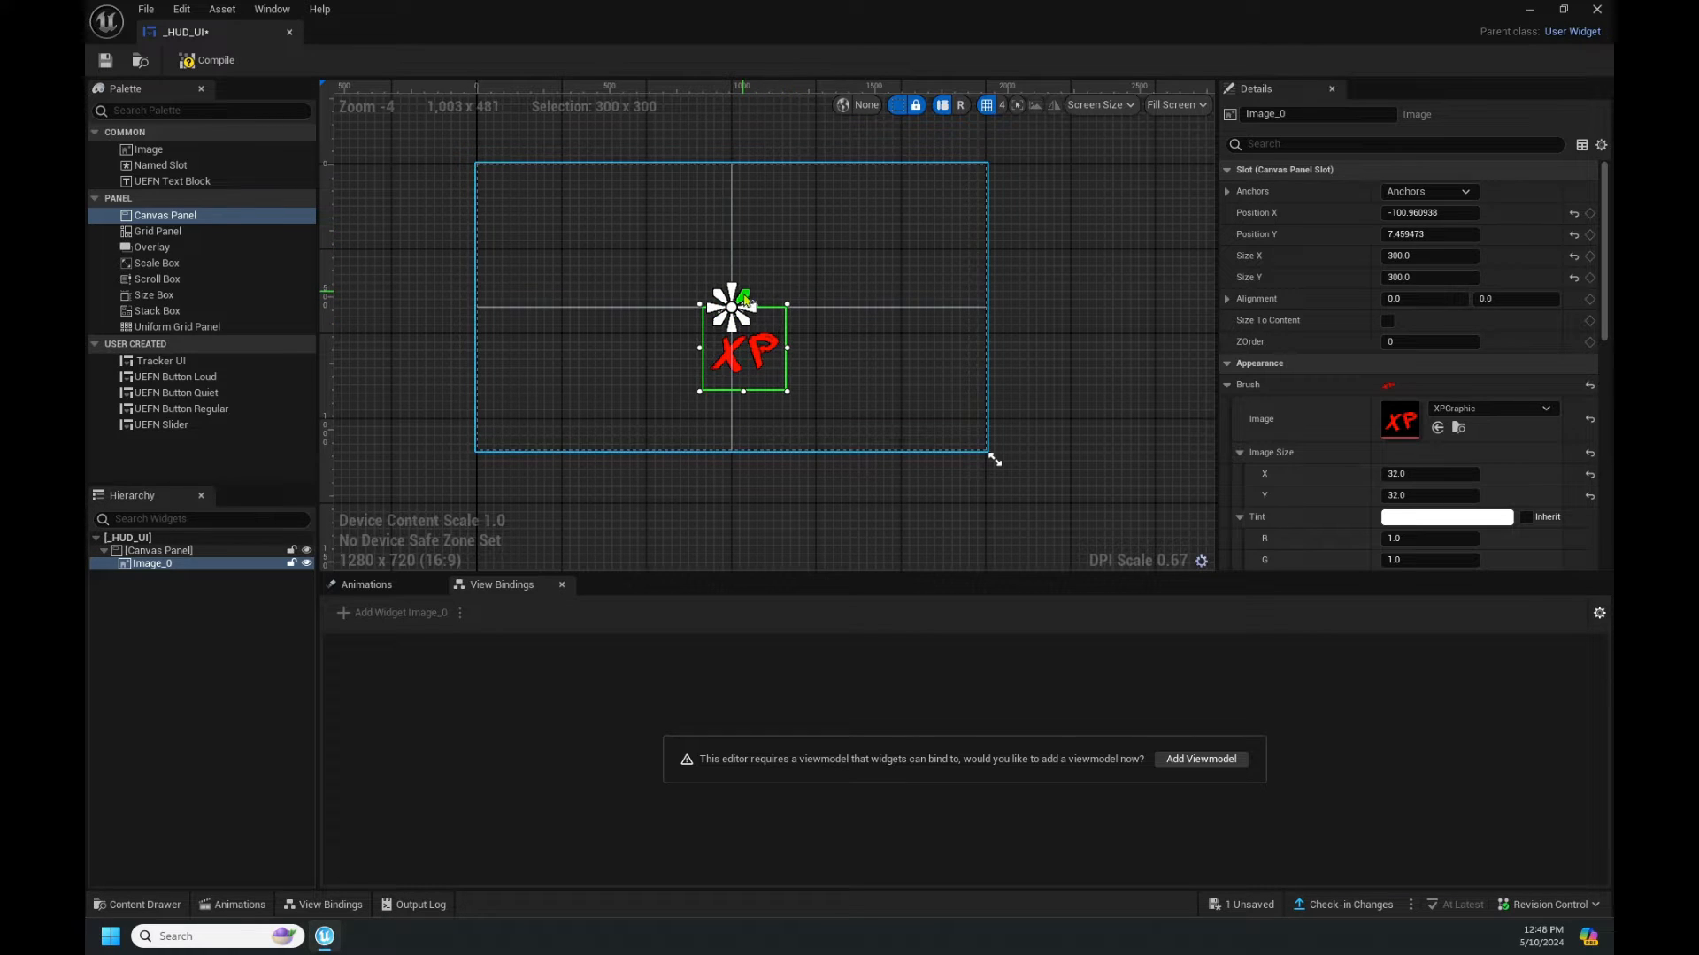
left_click_drag(750, 354, 746, 347)
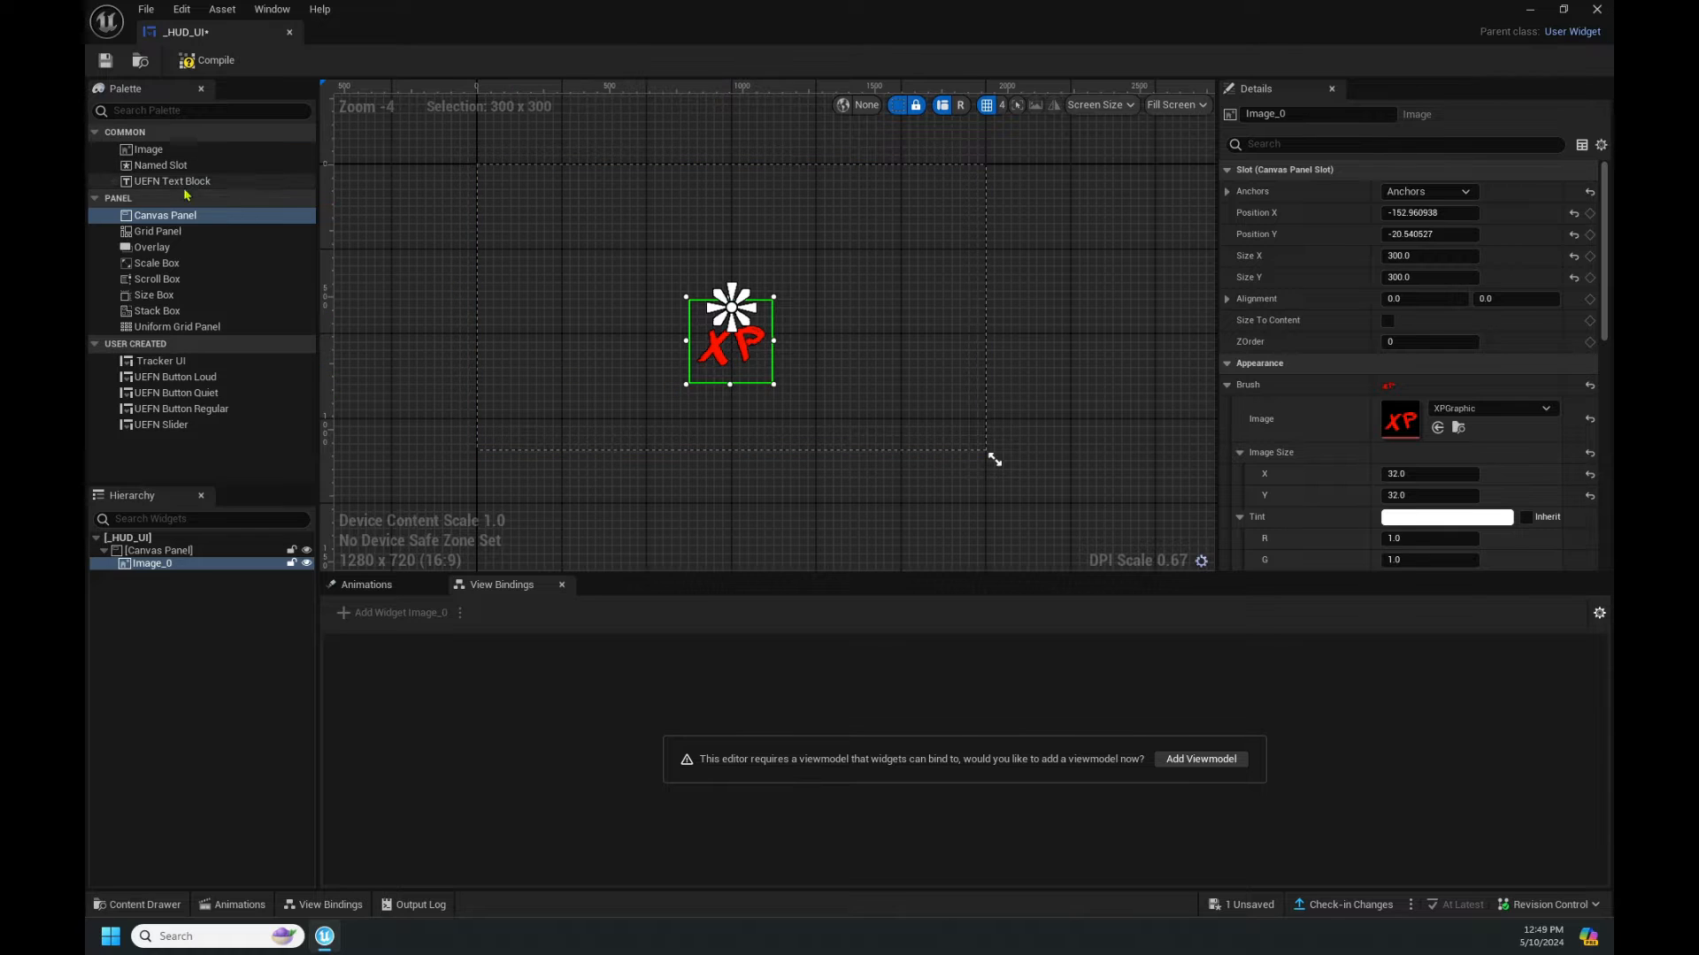
Add a UEFN Text Block about 444 by 176 above the XP image and anchor it to the canvas centre.
left_click_drag(177, 185, 767, 294)
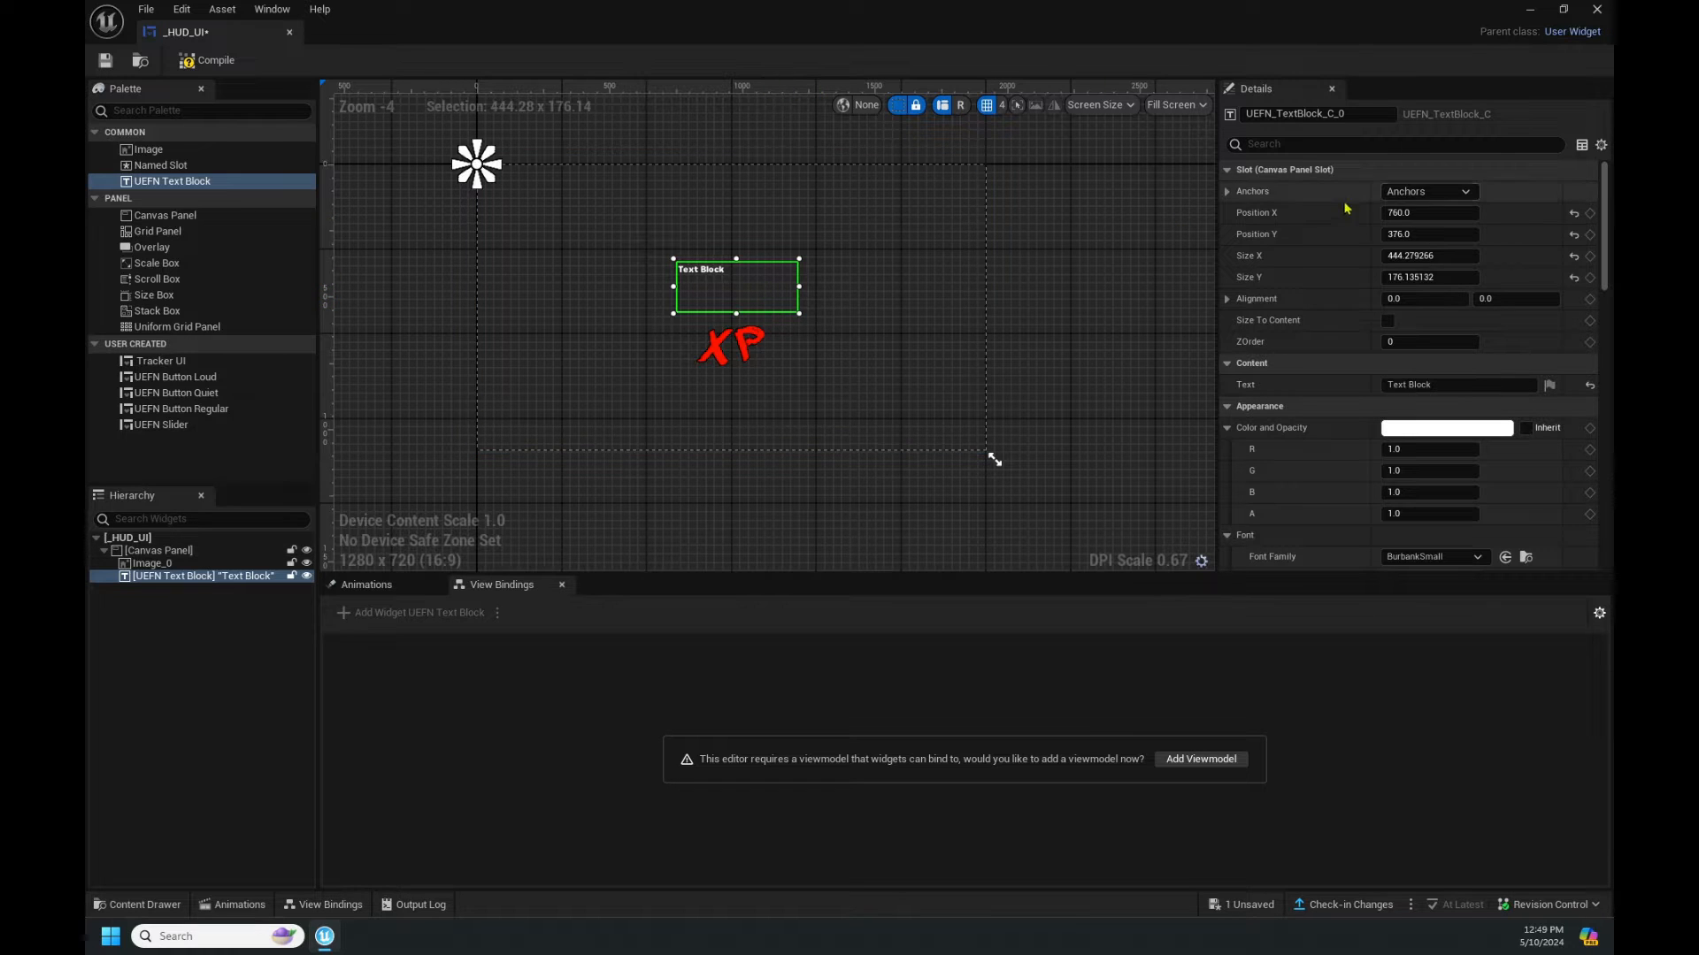
left_click(1462, 193)
left_click(1464, 228)
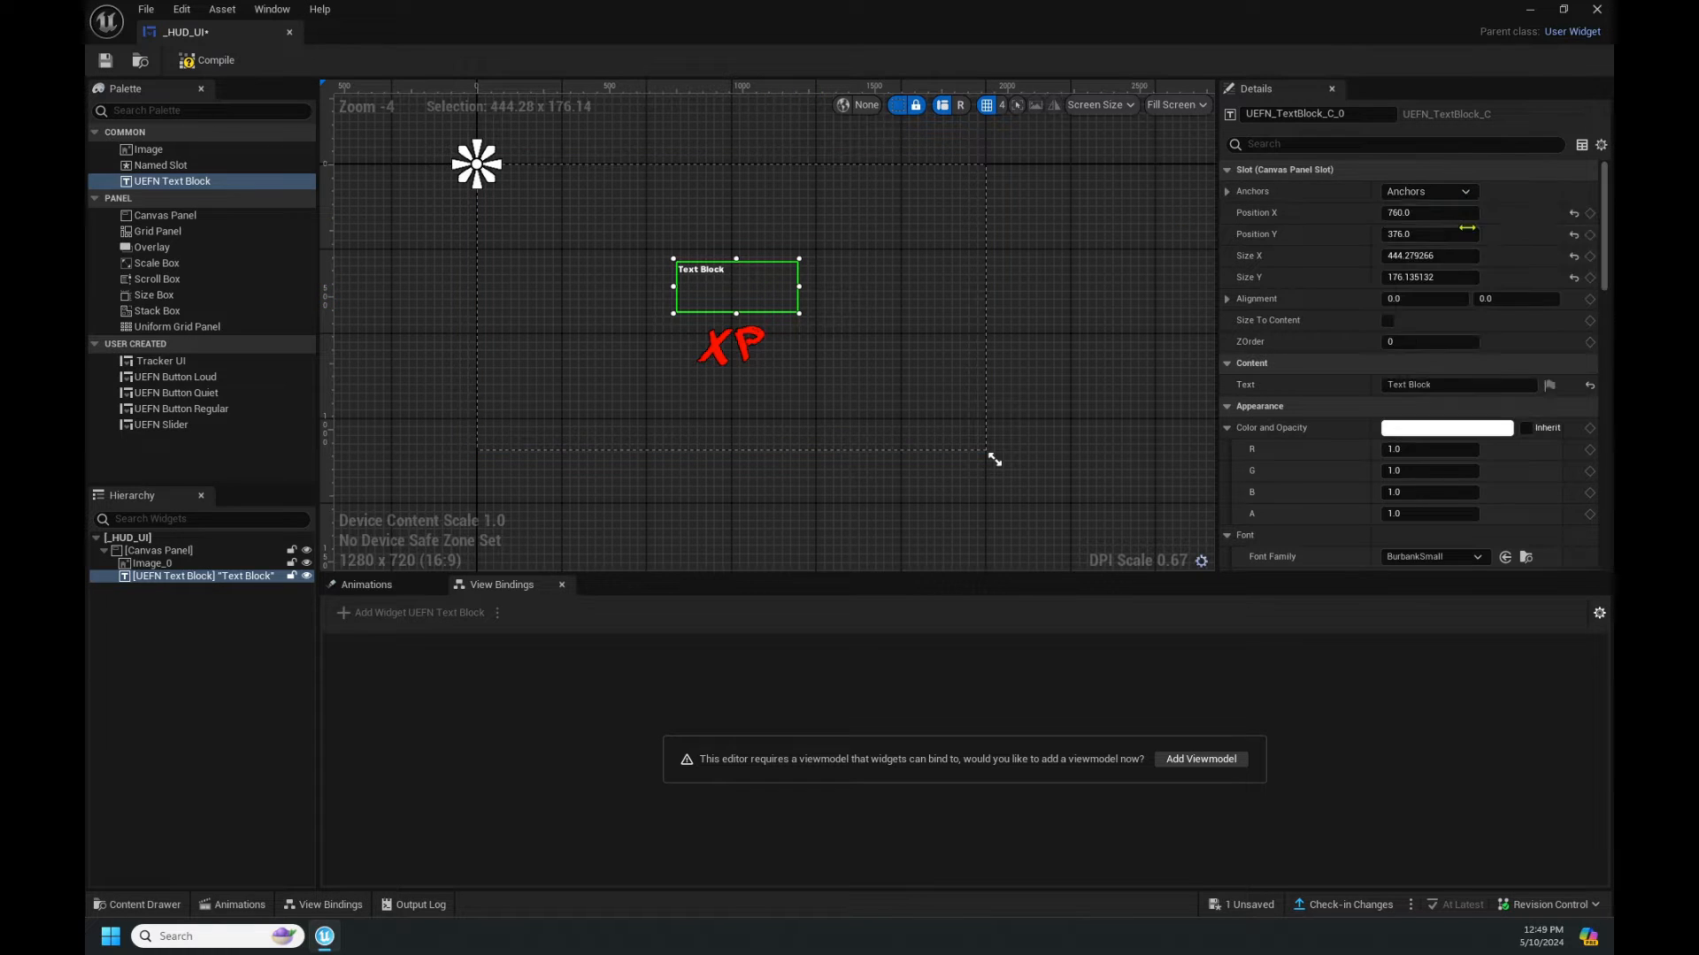
left_click(1426, 192)
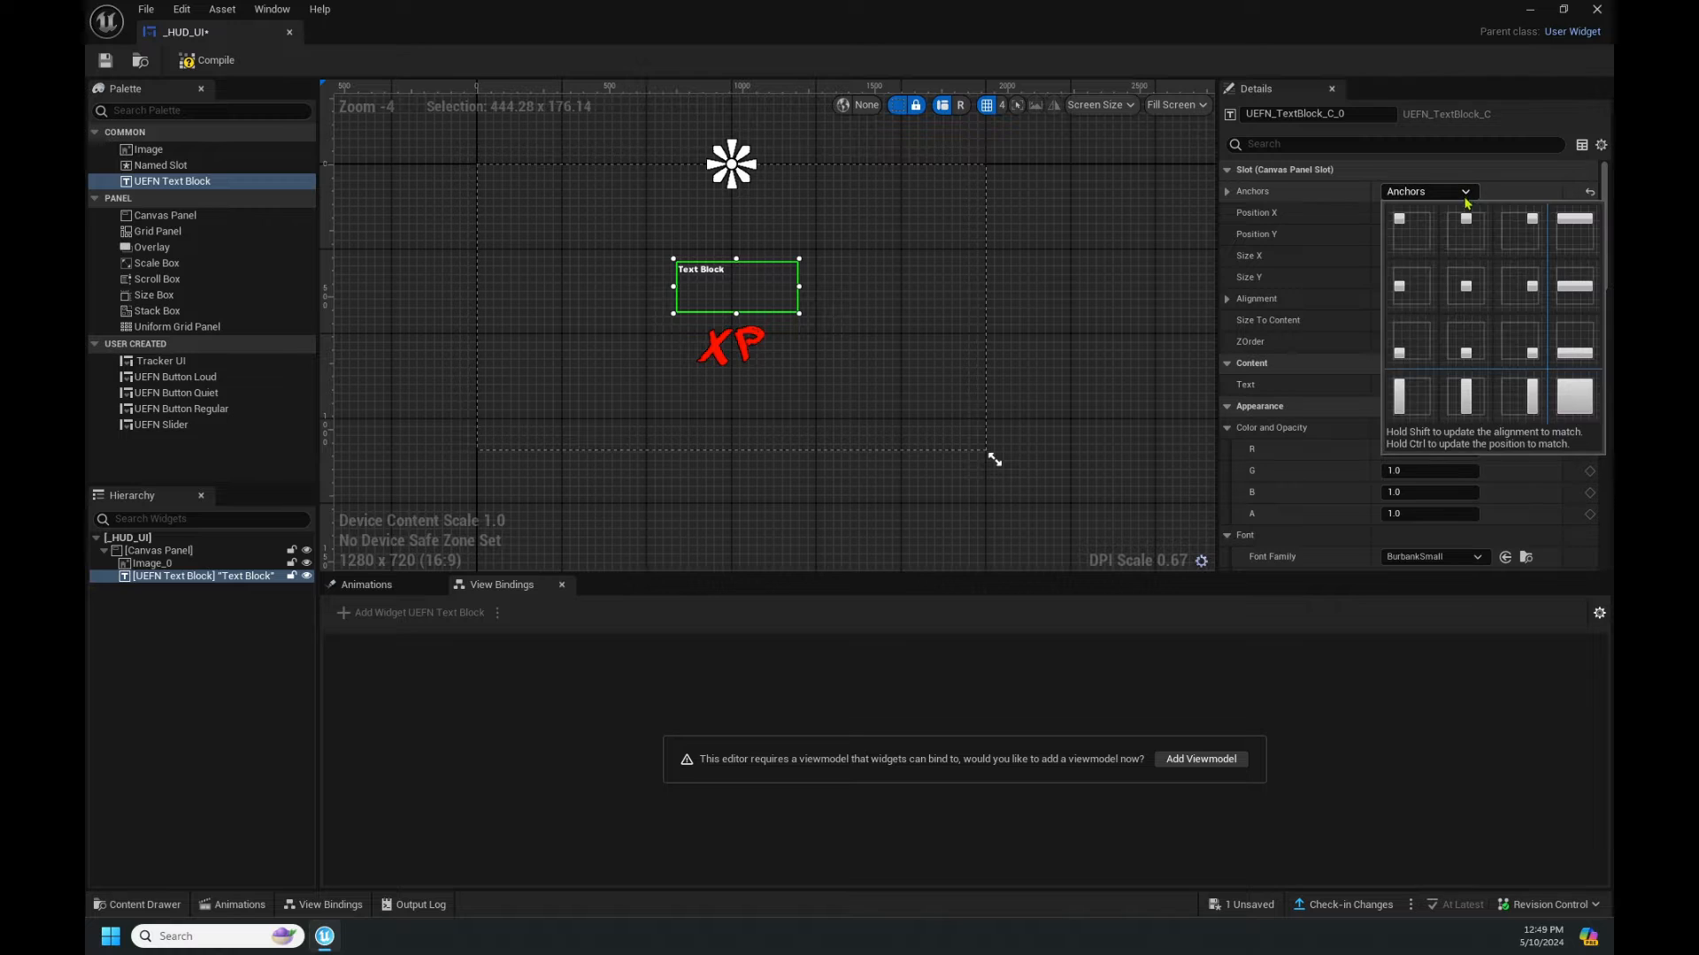
left_click(1466, 285)
Set the text block's font size to 80.
scroll(1451, 389, "down", 5)
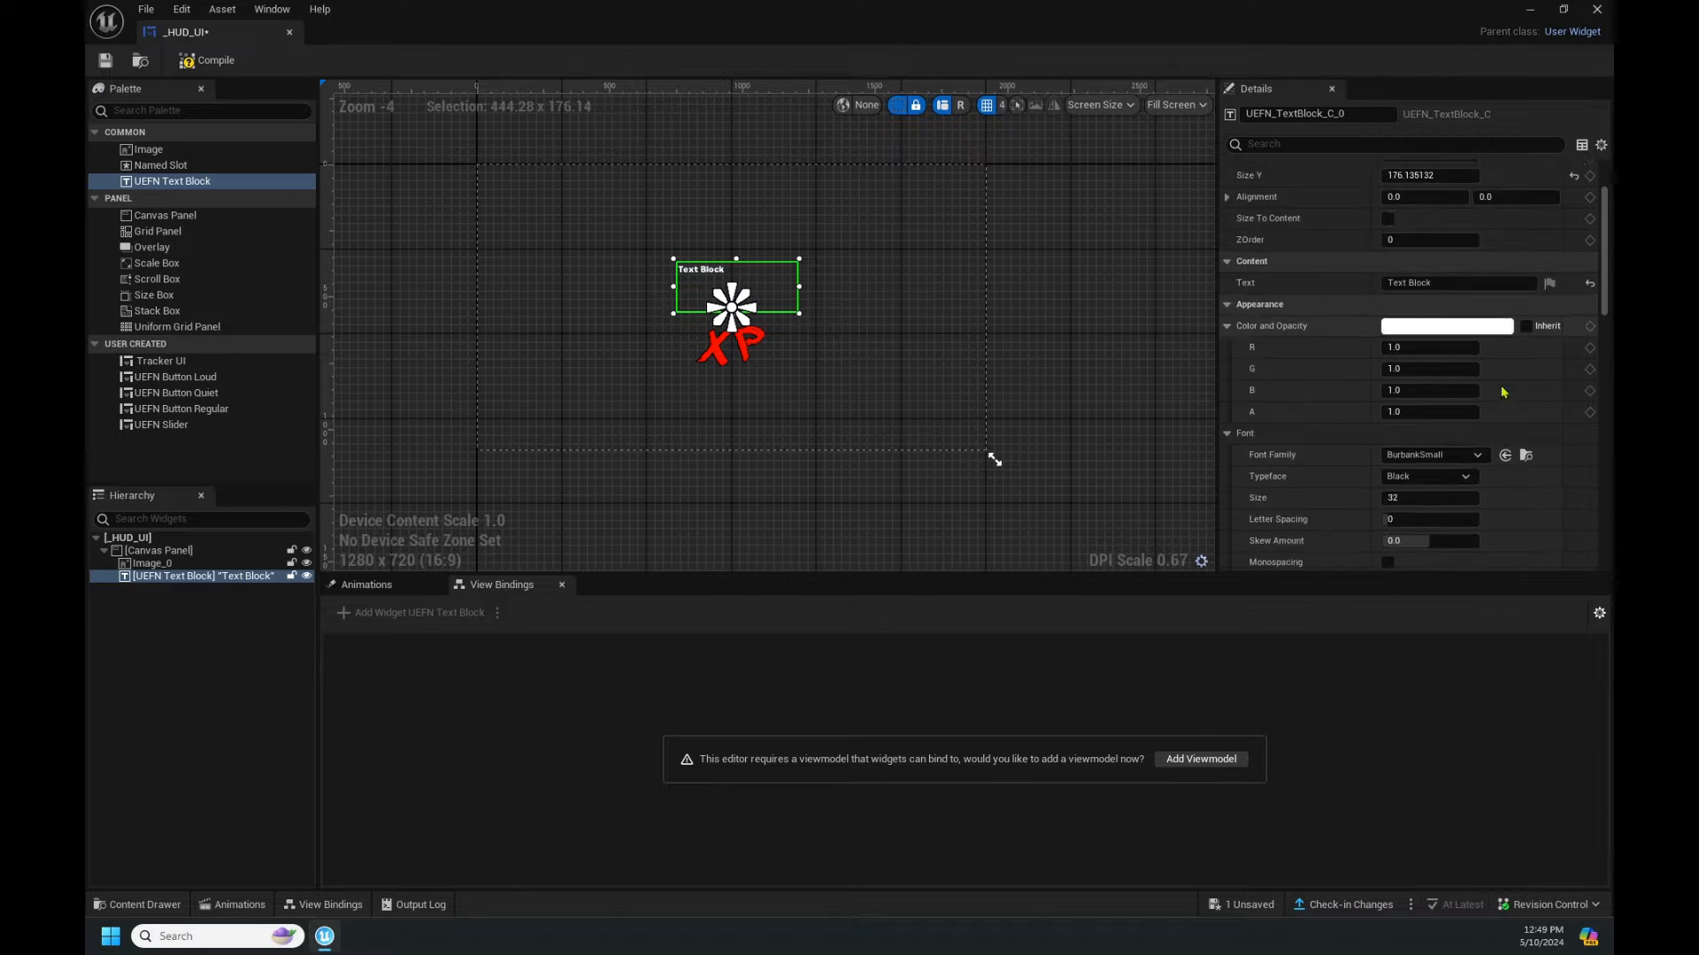
left_click(1441, 424)
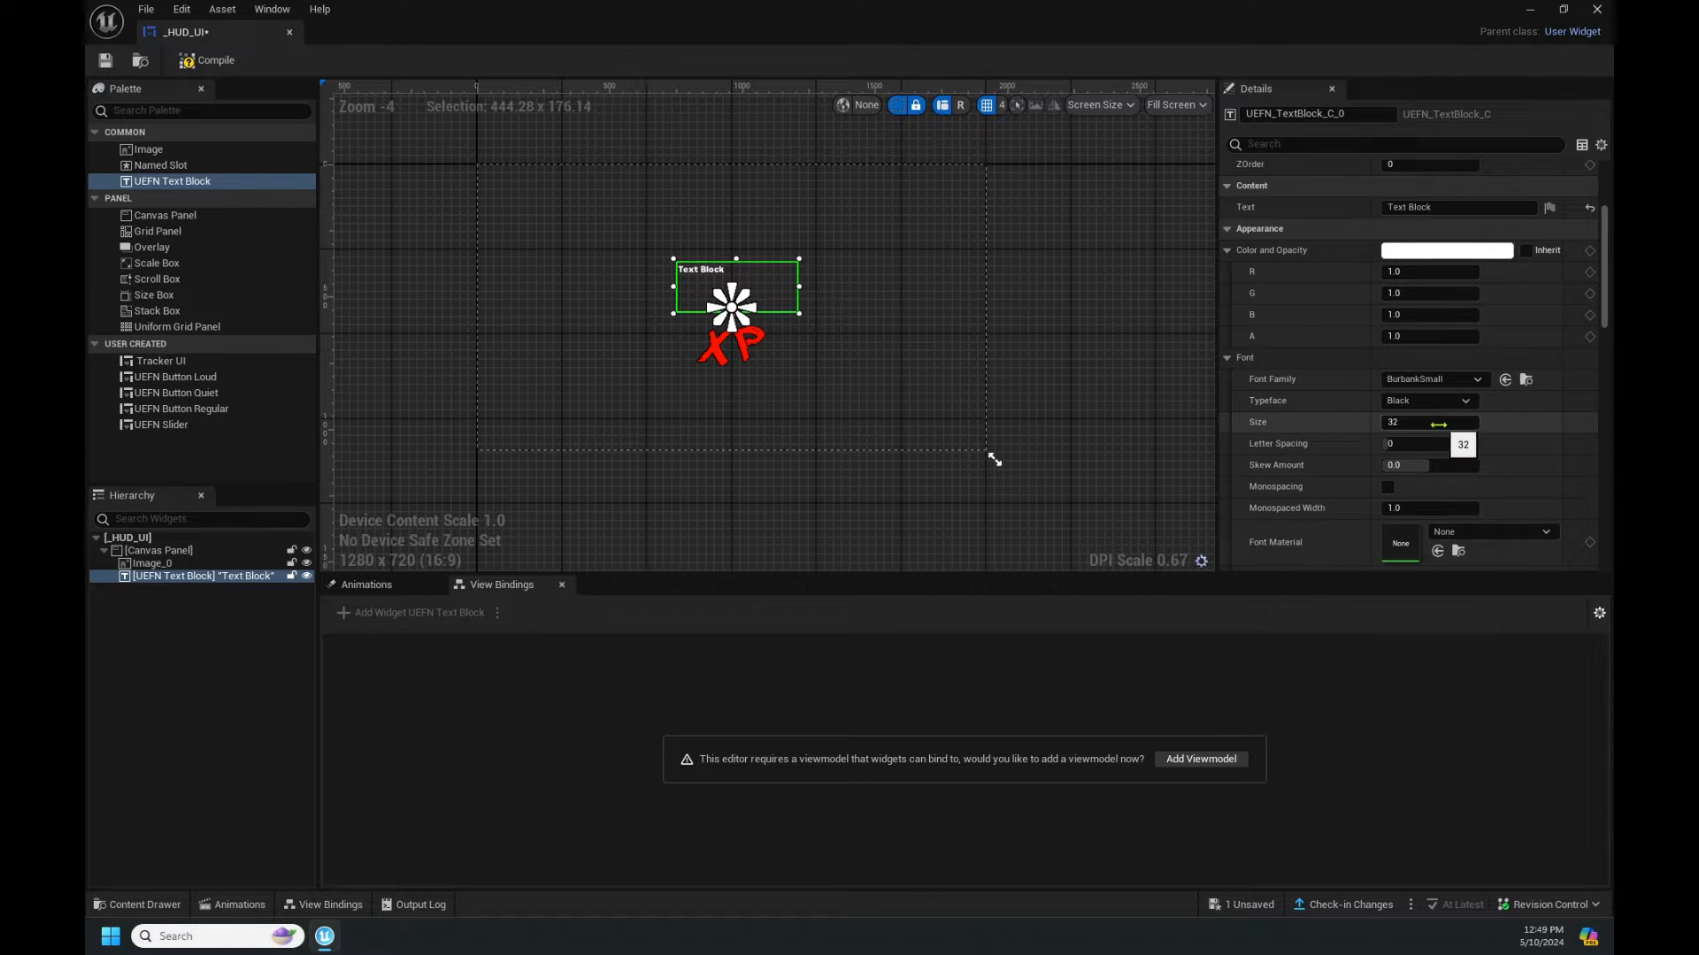
type("80")
key("Return")
Change the text block's displayed text to XP-VALUE.
scroll(1451, 390, "up", 4)
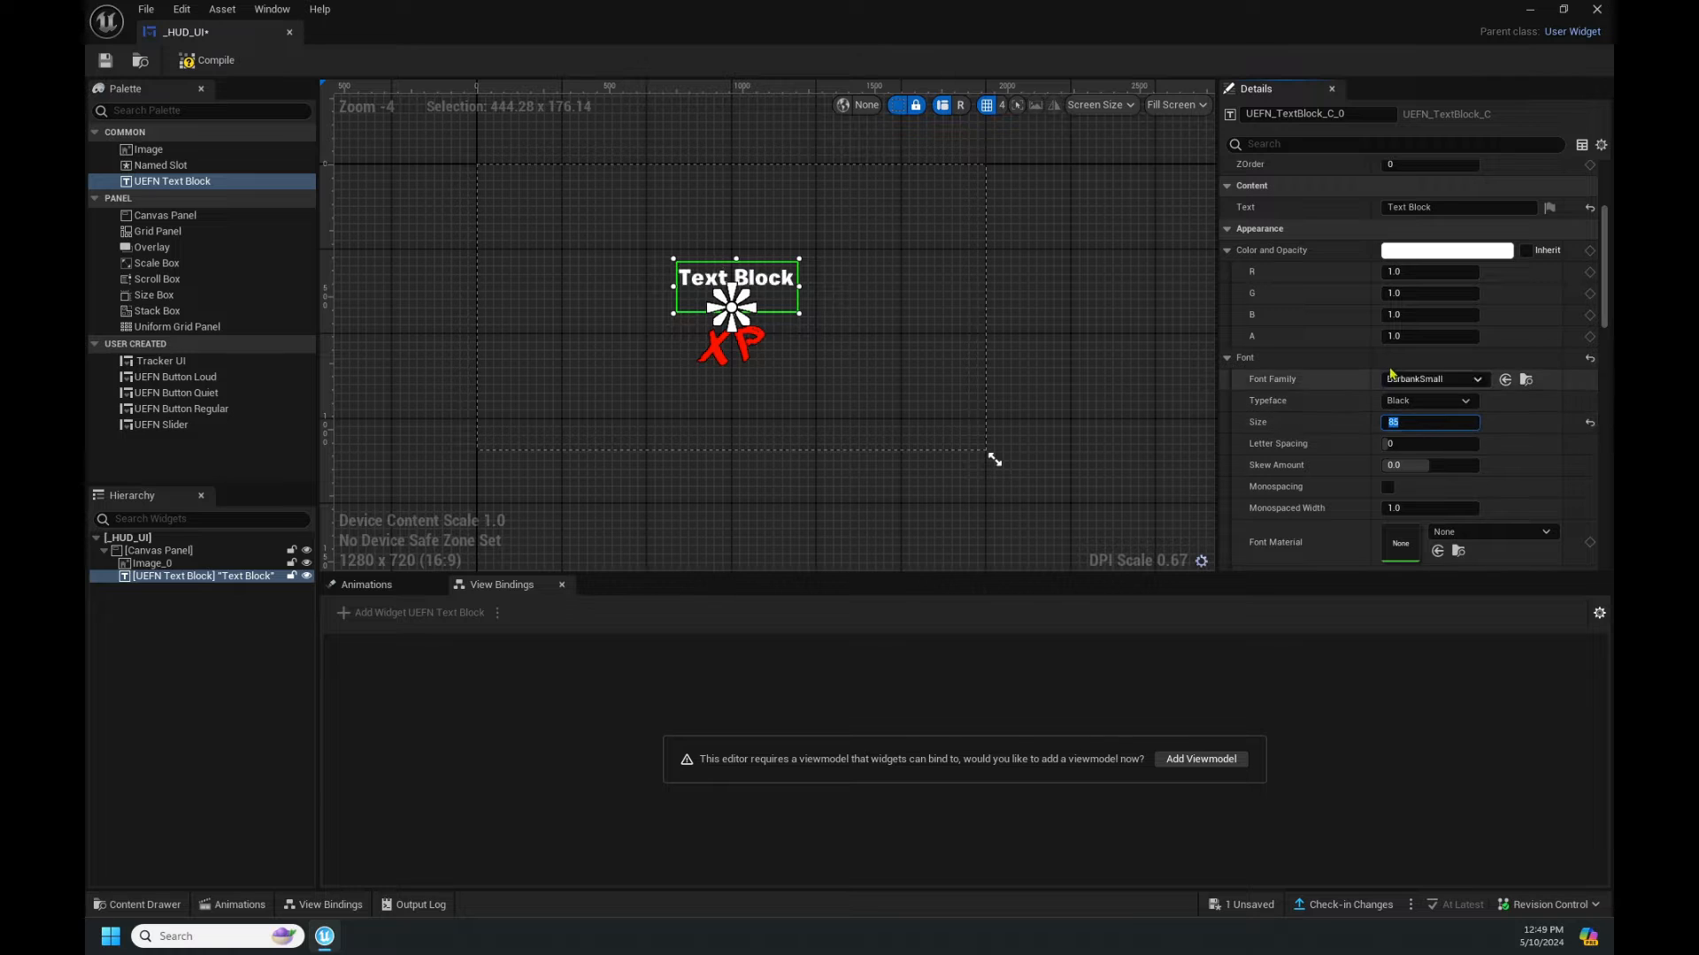
scroll(1476, 358, "up", 1)
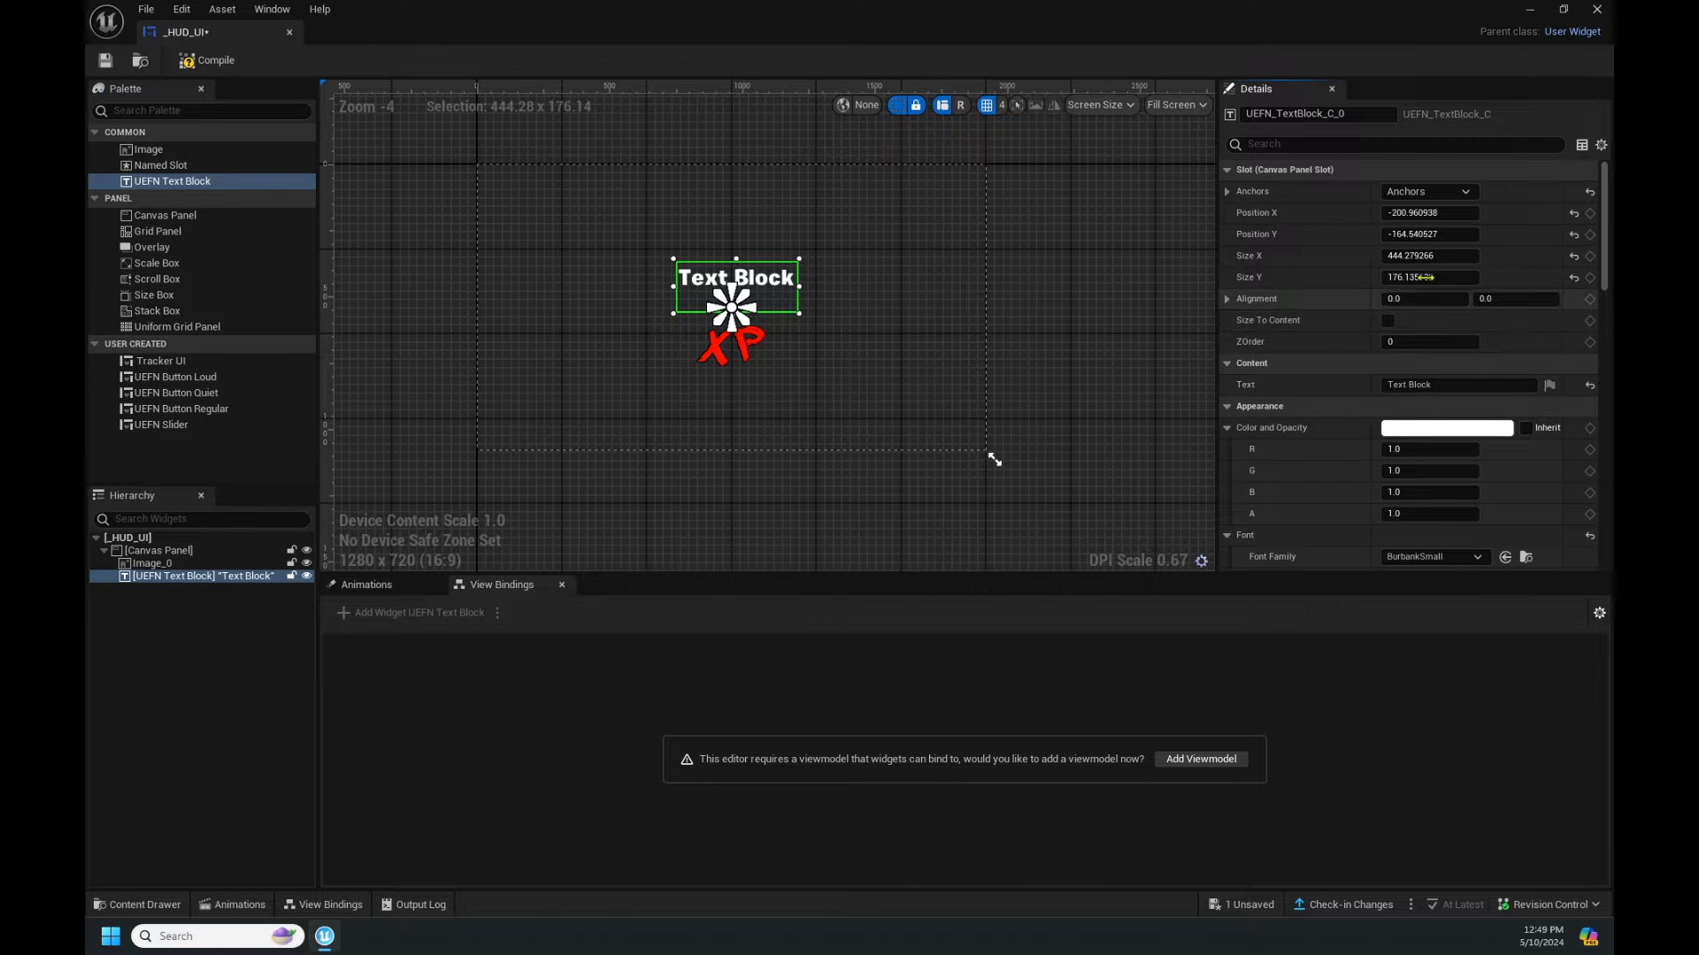
left_click(1442, 385)
left_click_drag(1442, 385, 1334, 387)
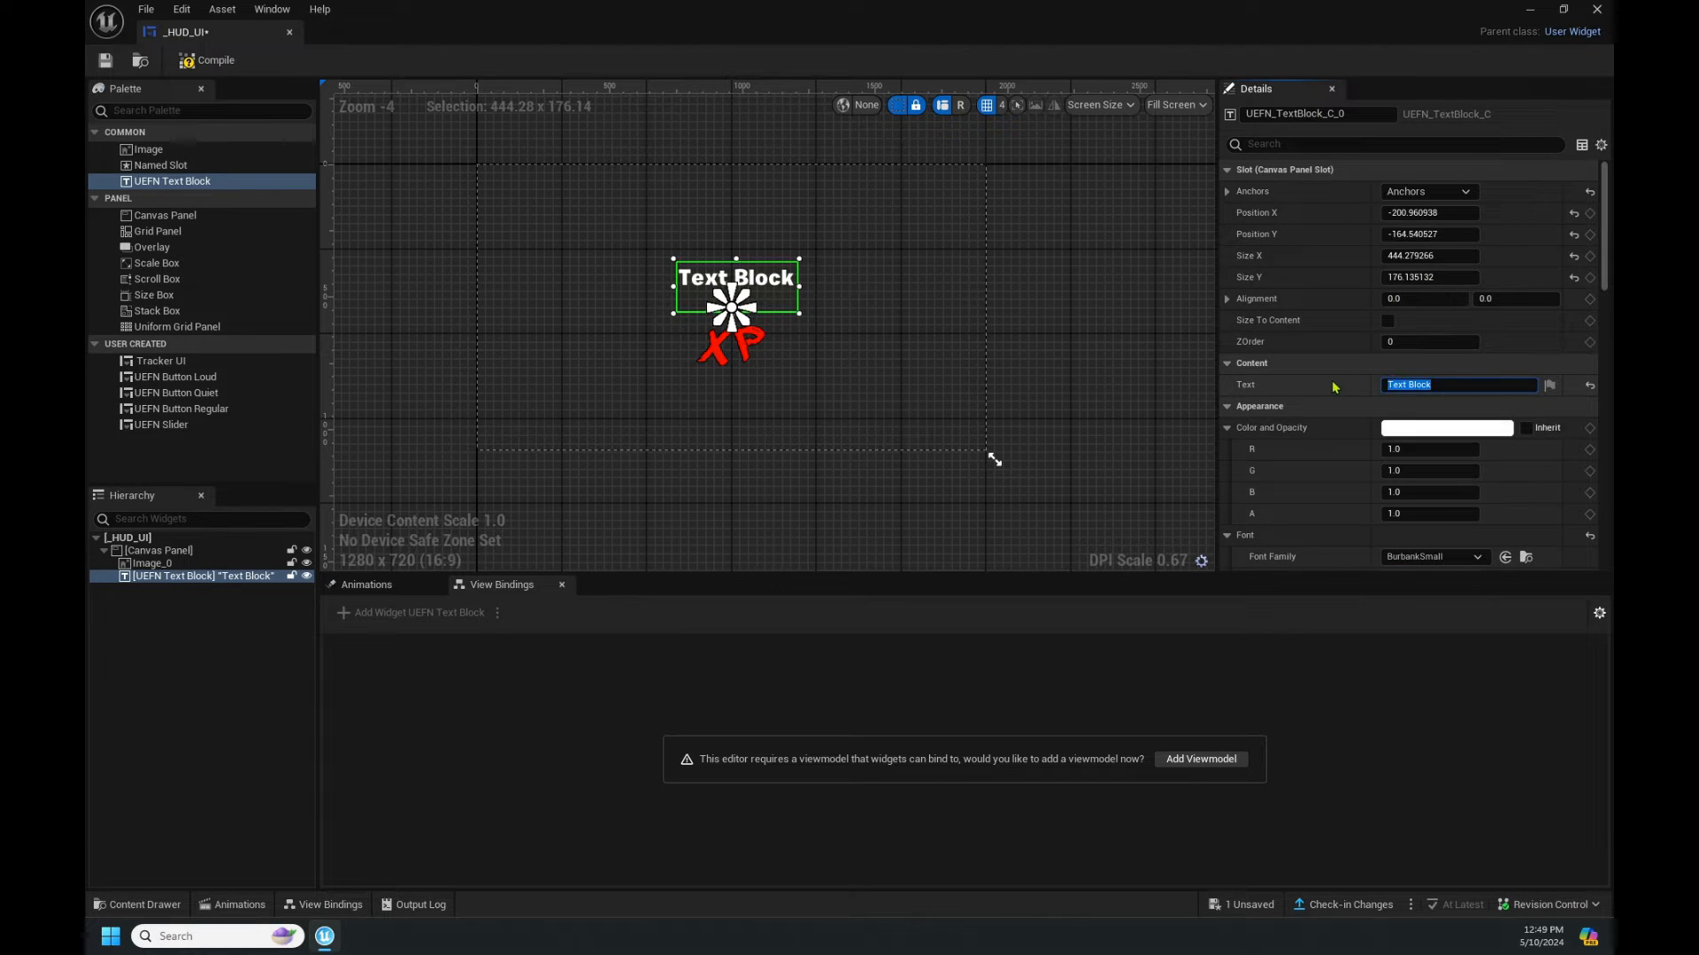
type("XP-VALUE")
key("Return")
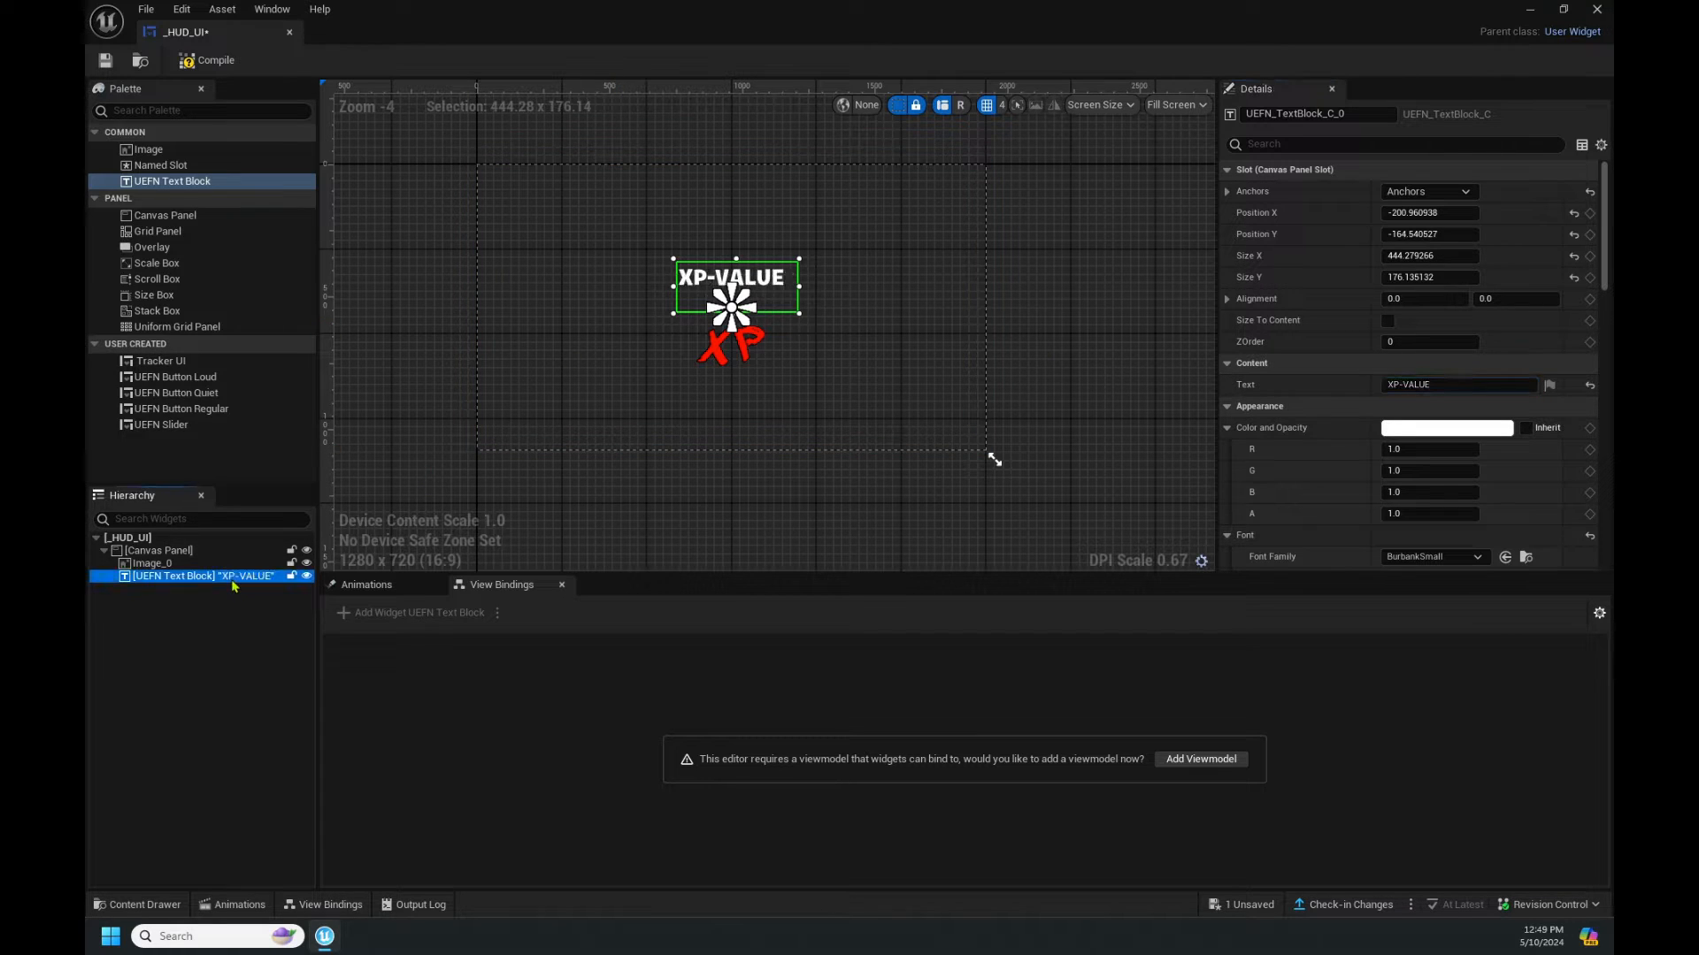
Rename the text block widget in the hierarchy as XP-VALUE.
double_click(223, 579)
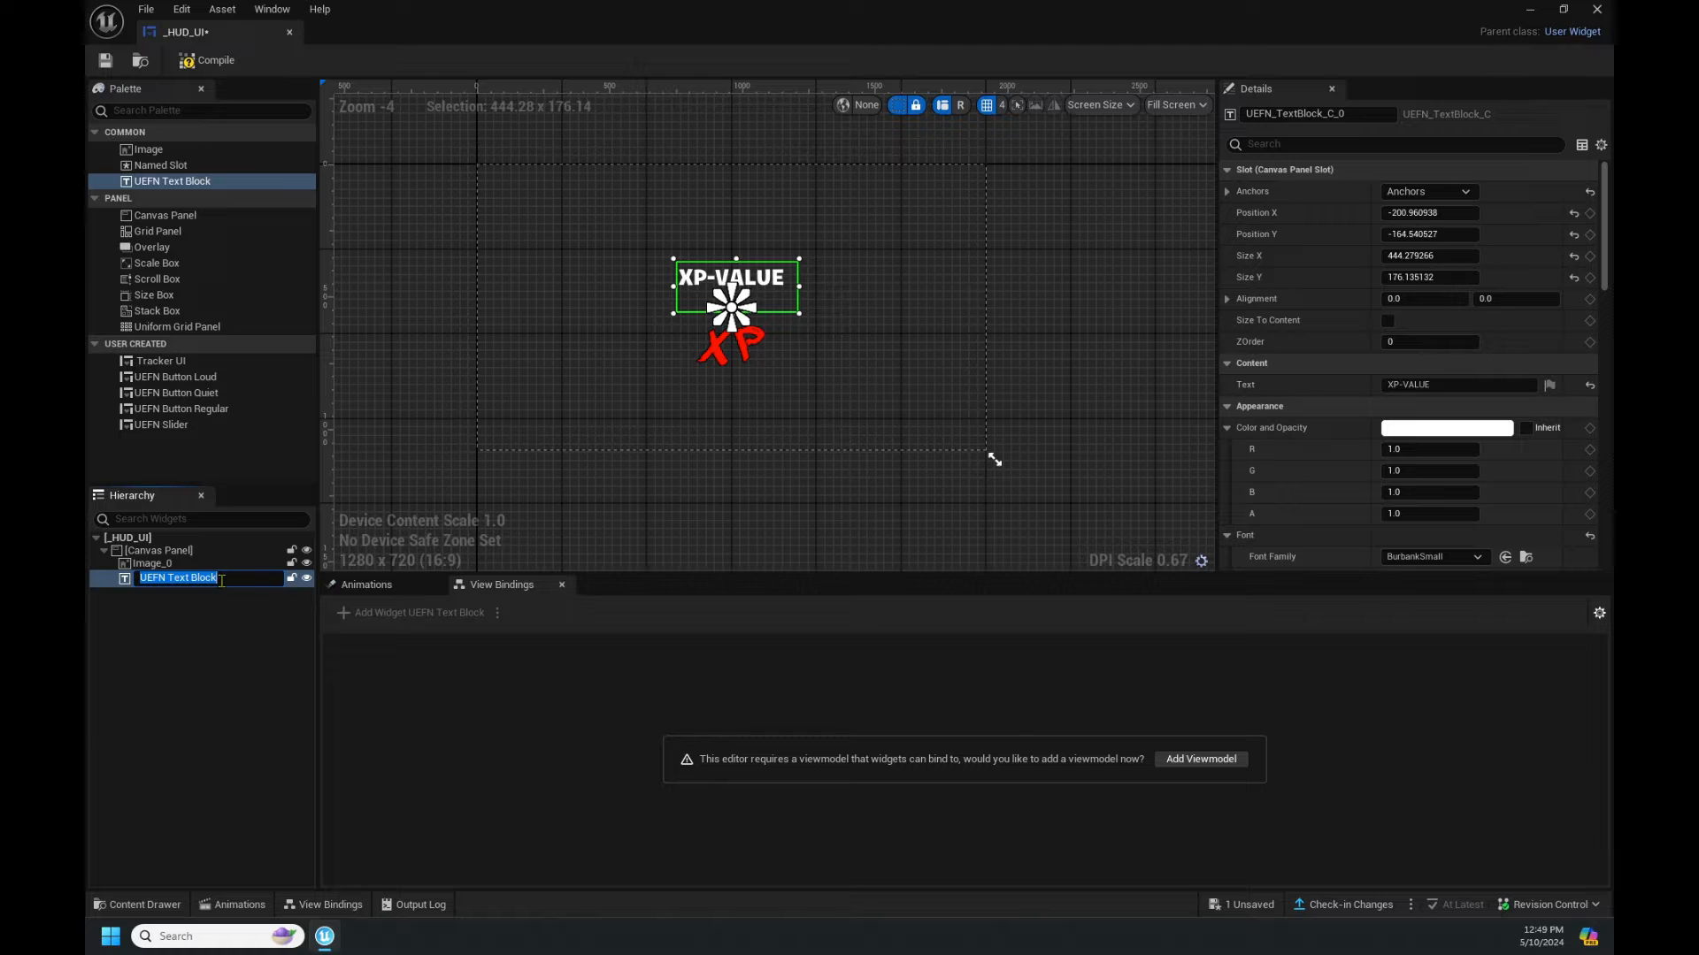
type("xp")
key("BackSpace")
key("BackSpace")
type("XP-VALUE")
key("Return")
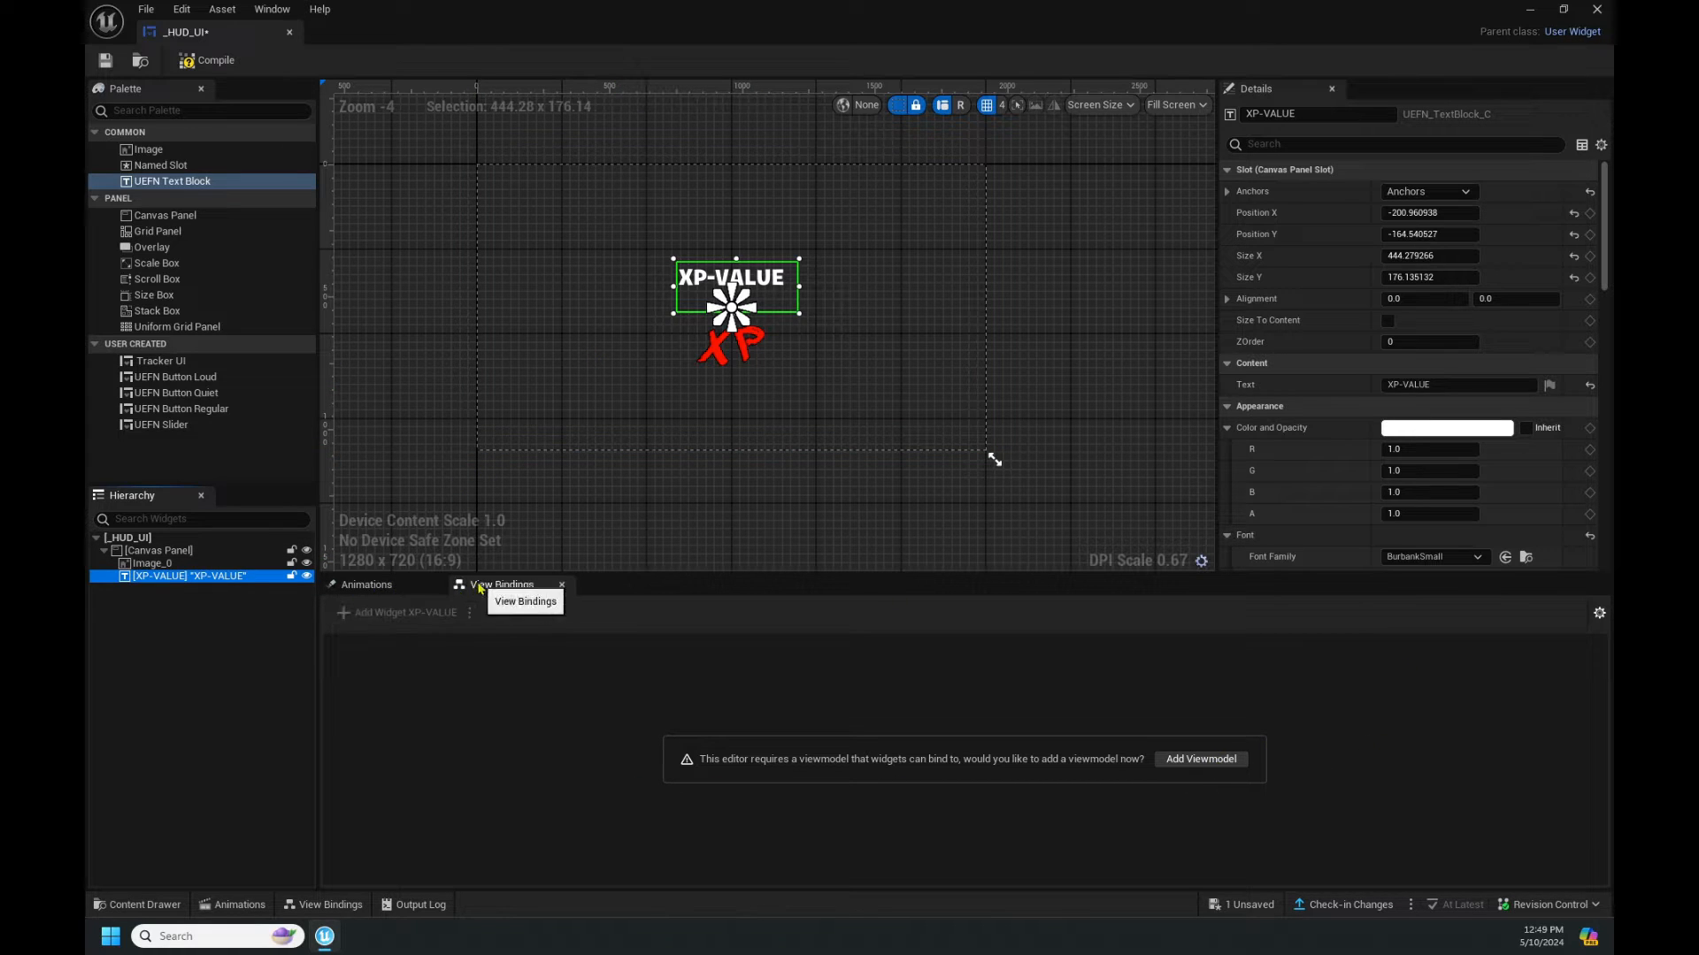
Add the Device - Message View Model as the widget's viewmodel and close the Viewmodels window.
left_click(354, 588)
left_click(497, 585)
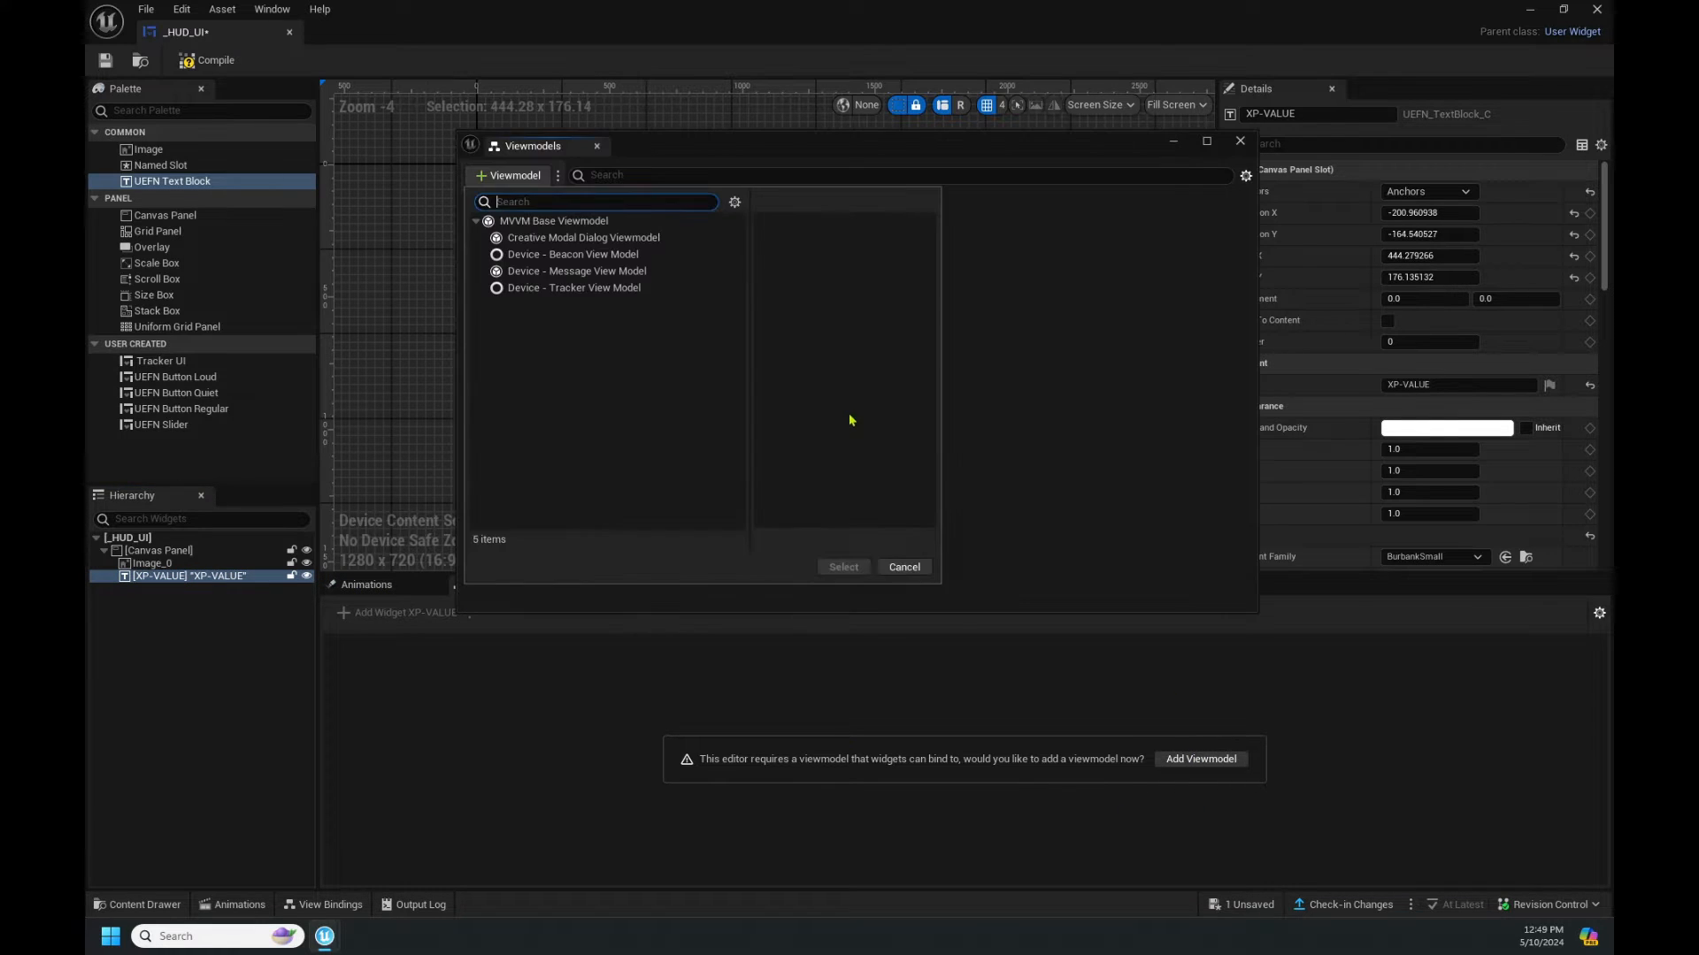
left_click(621, 273)
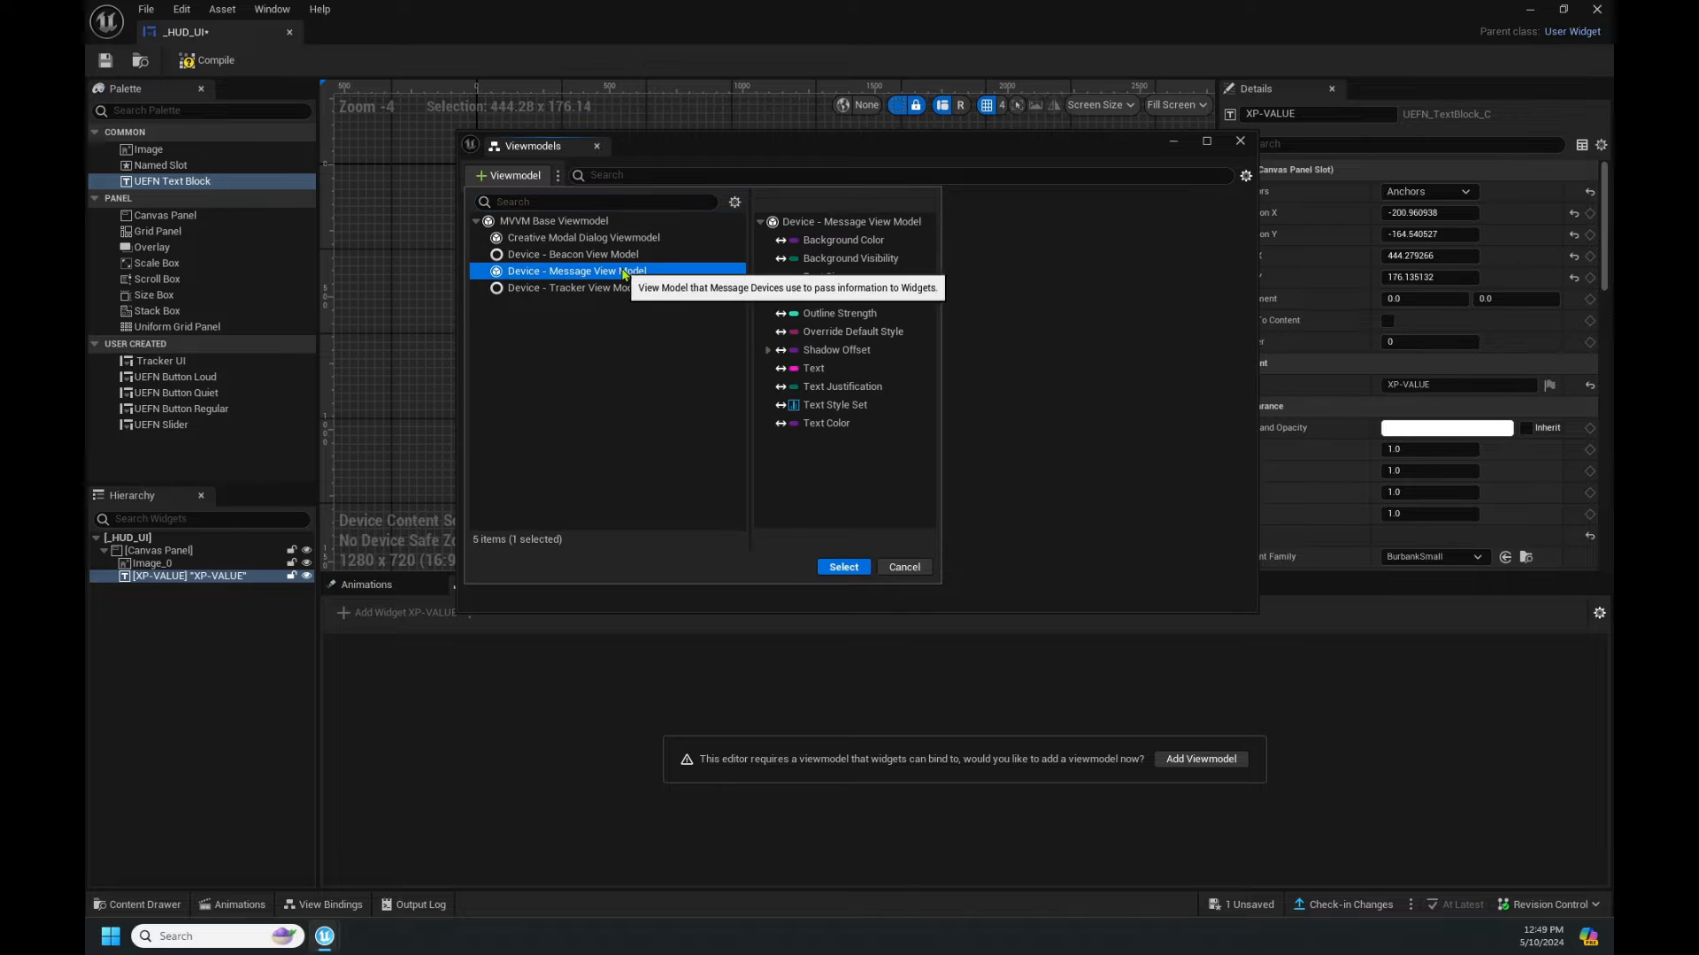
left_click(844, 569)
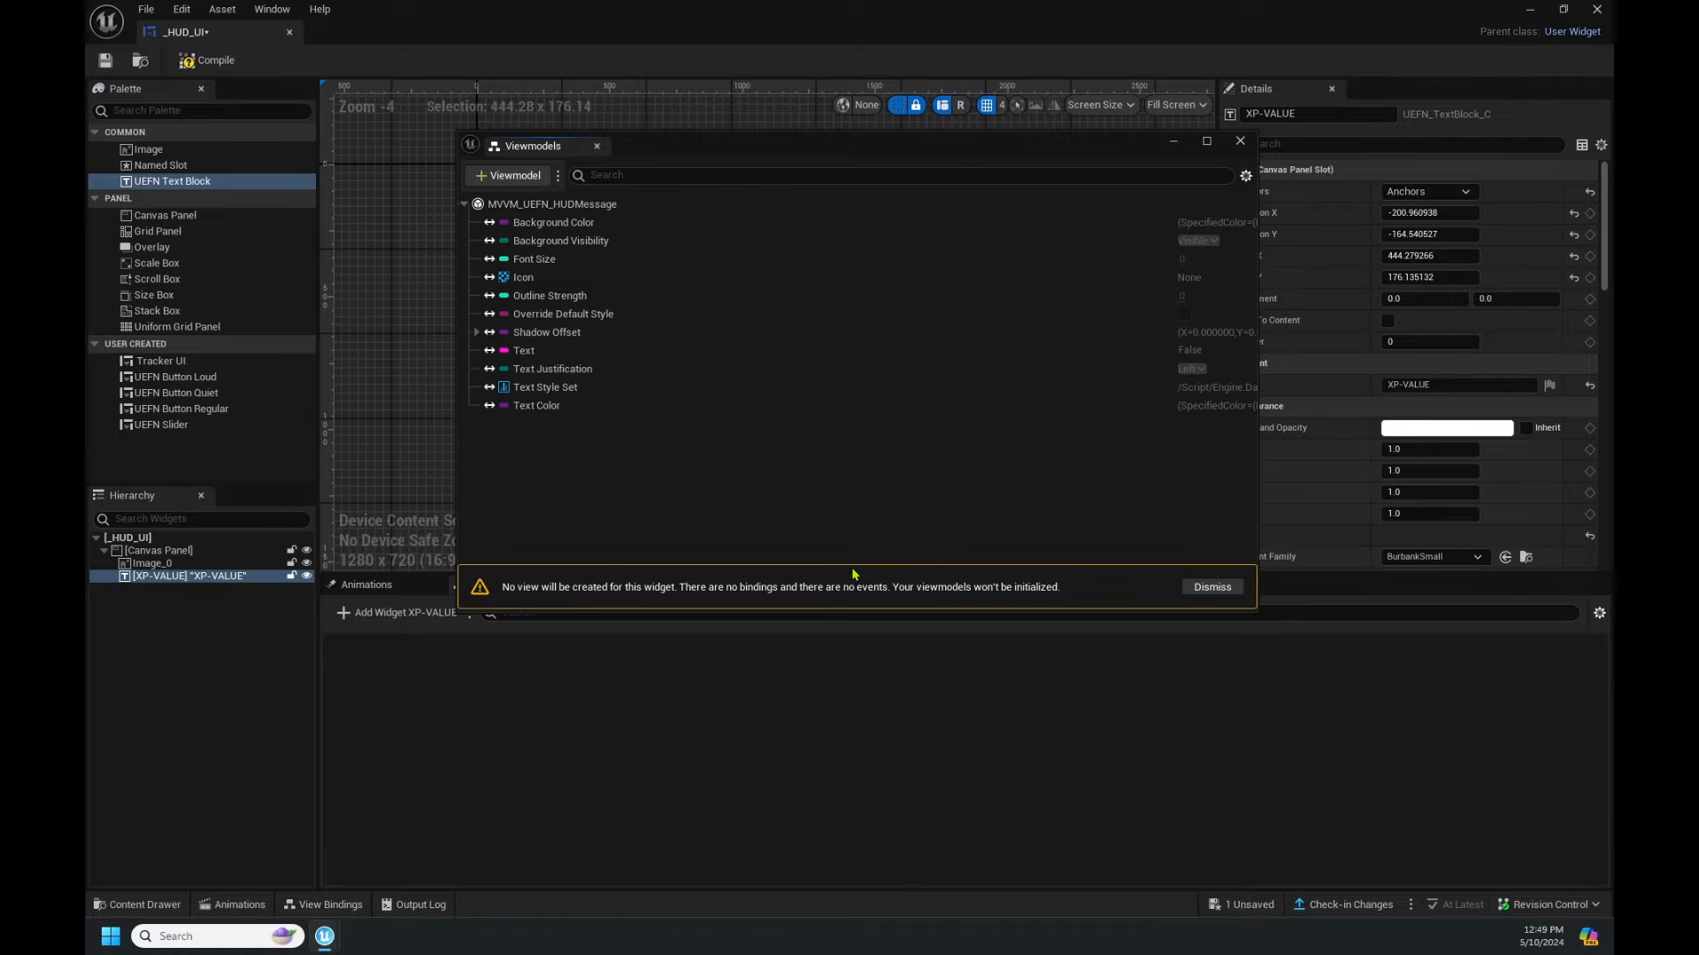
left_click(1210, 589)
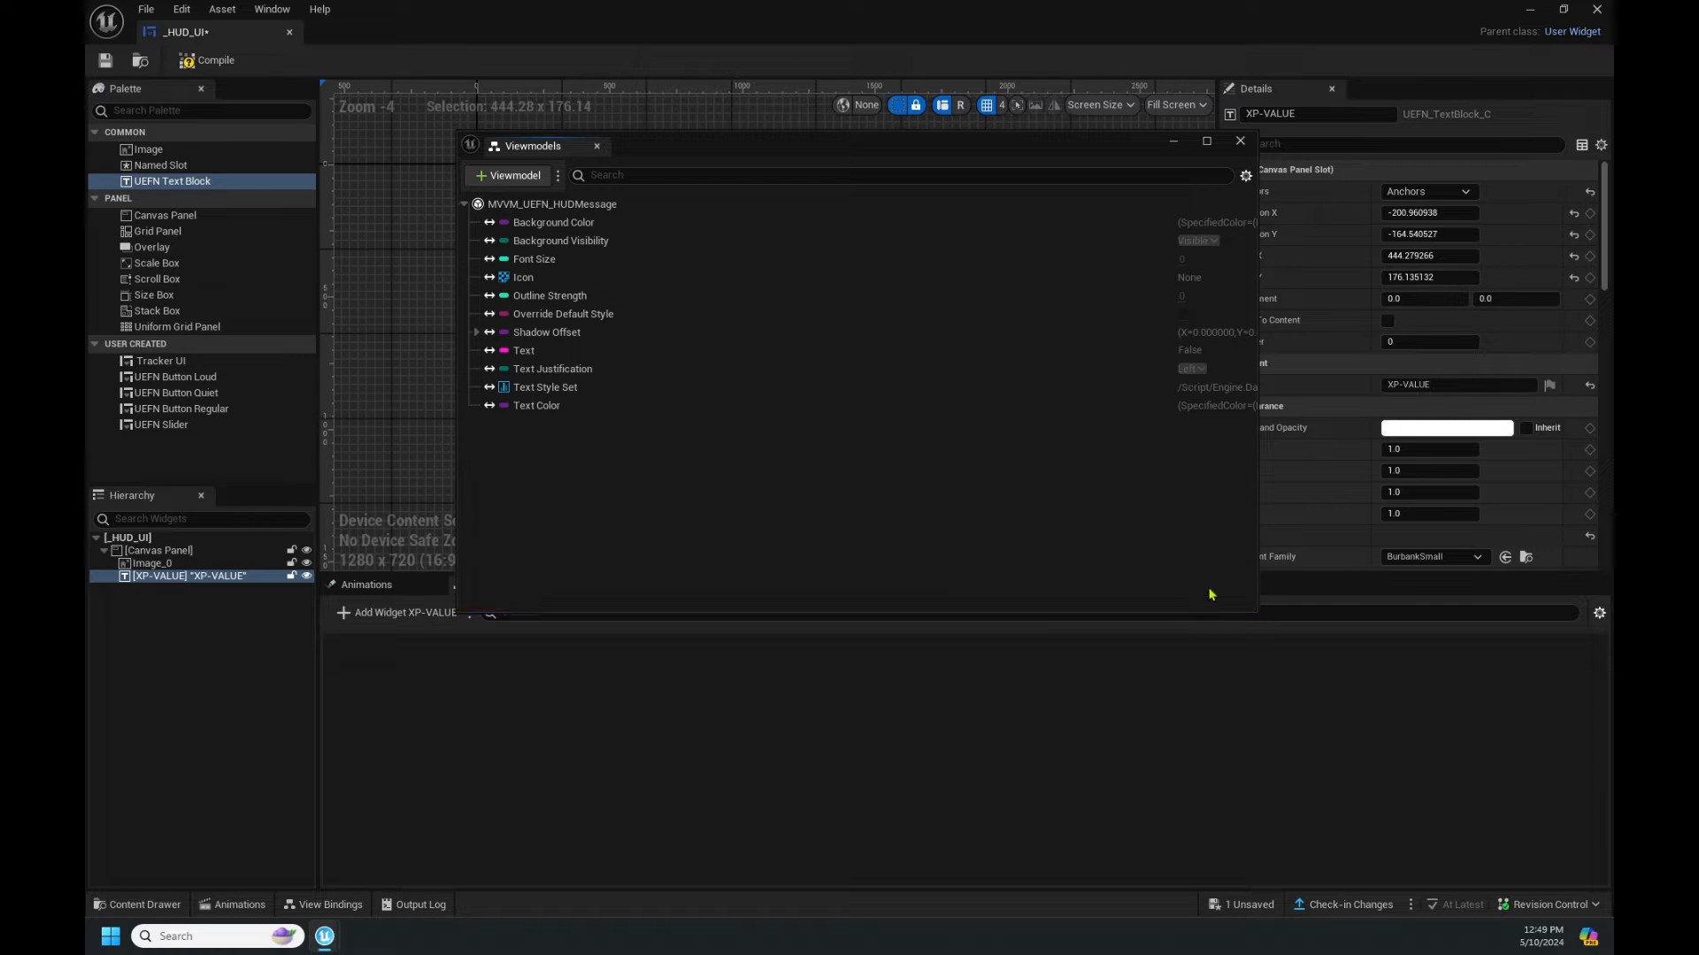
left_click(1240, 141)
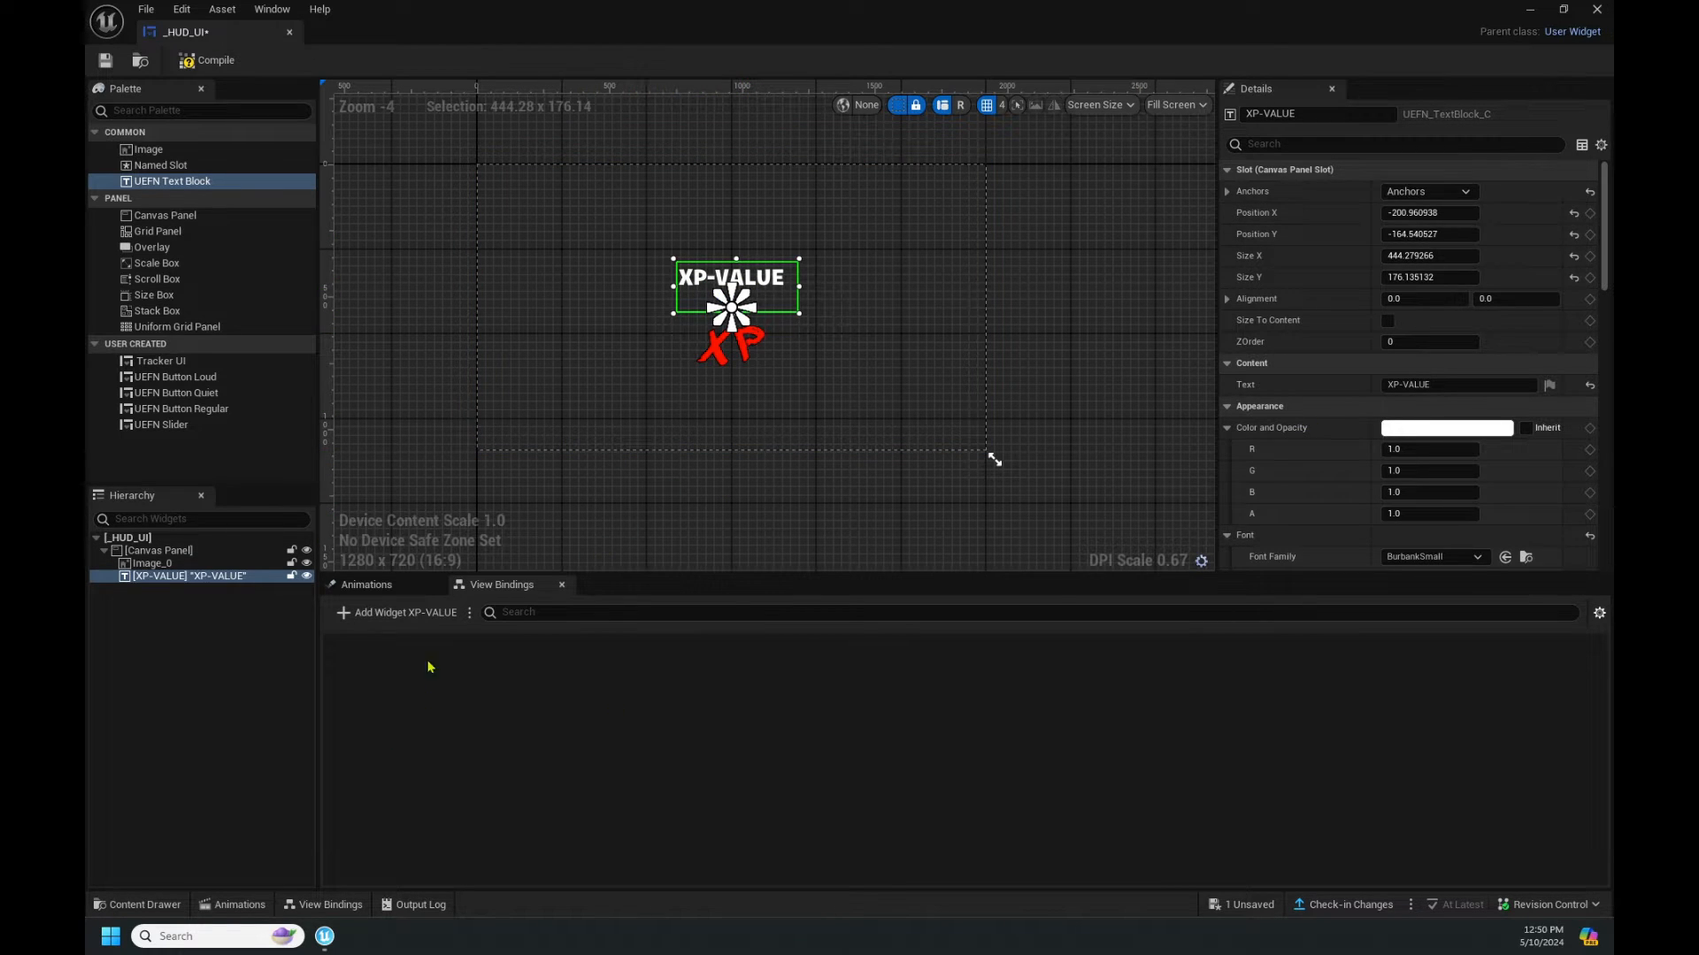
Create a view binding for XP-VALUE that links its Text property to the Text field of MVVM_UEFN_HUDMessage.
left_click(405, 614)
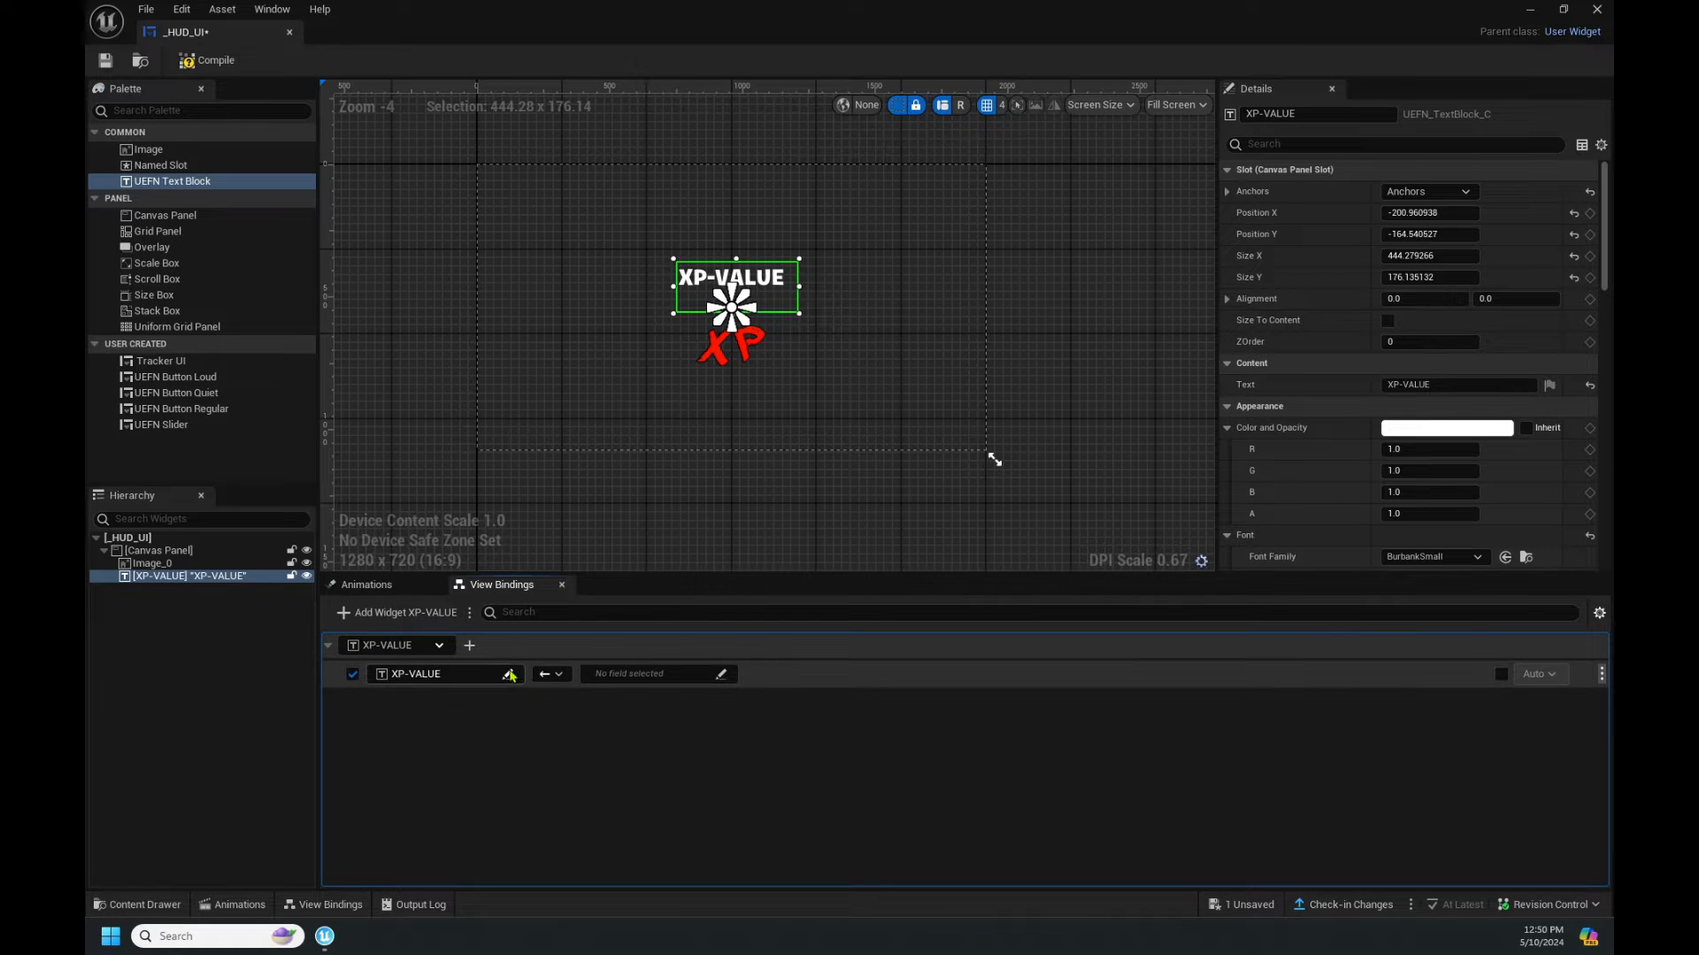
left_click(508, 674)
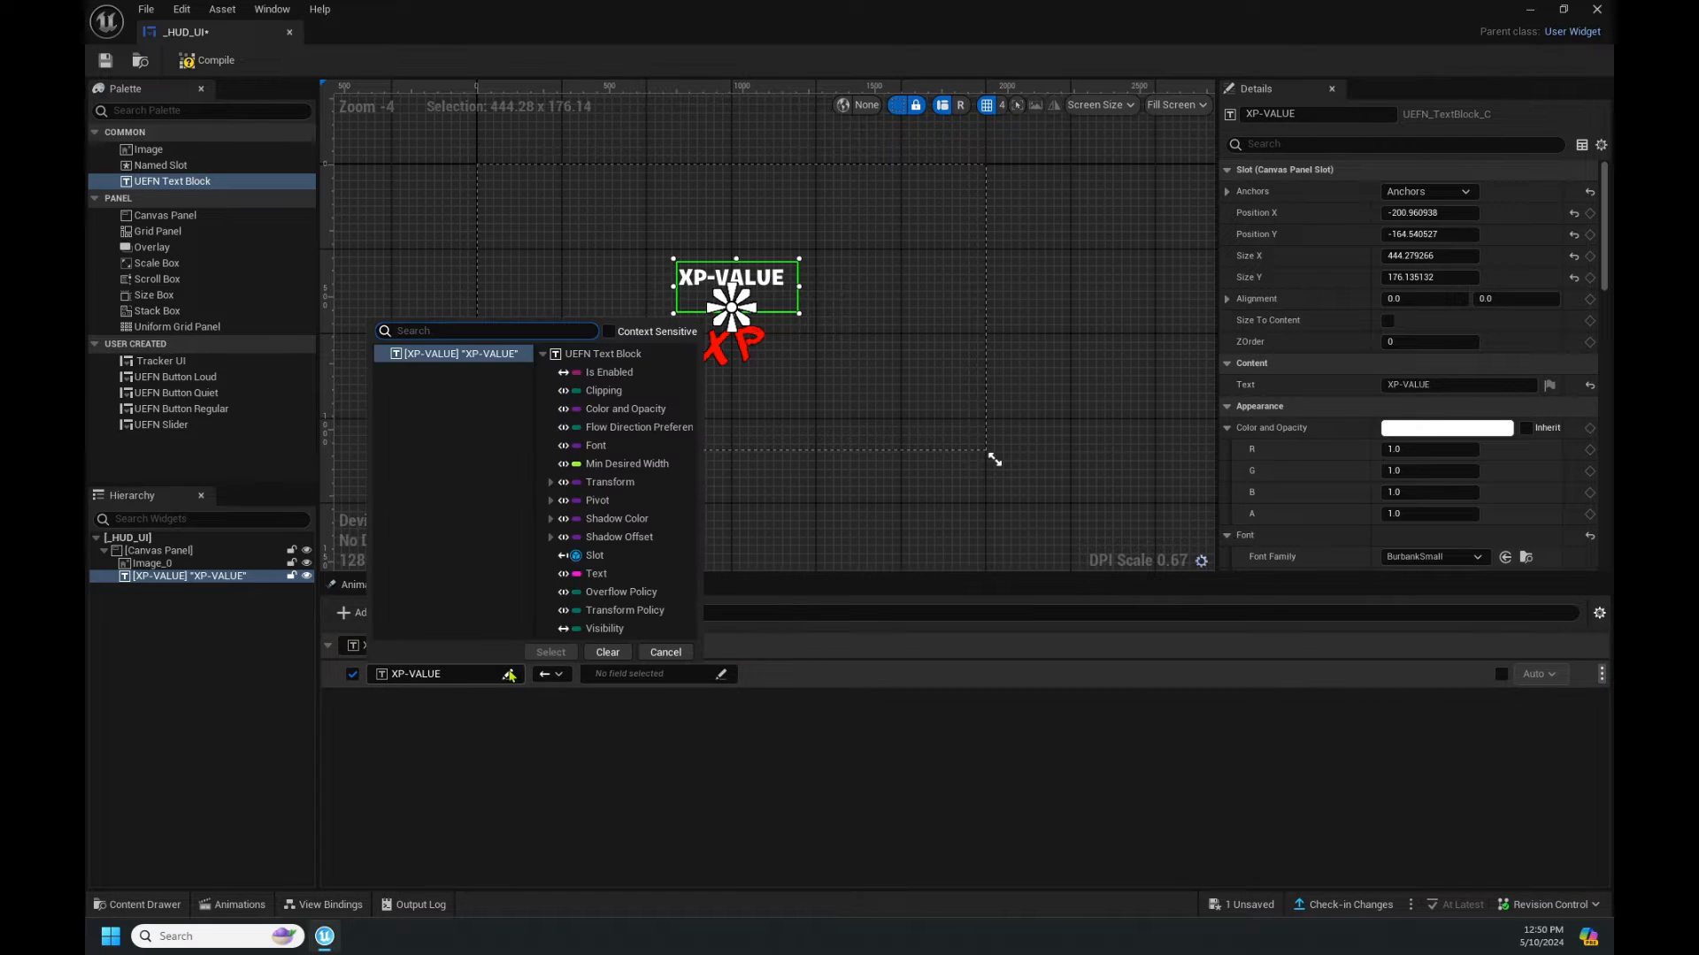
left_click(608, 575)
left_click(551, 652)
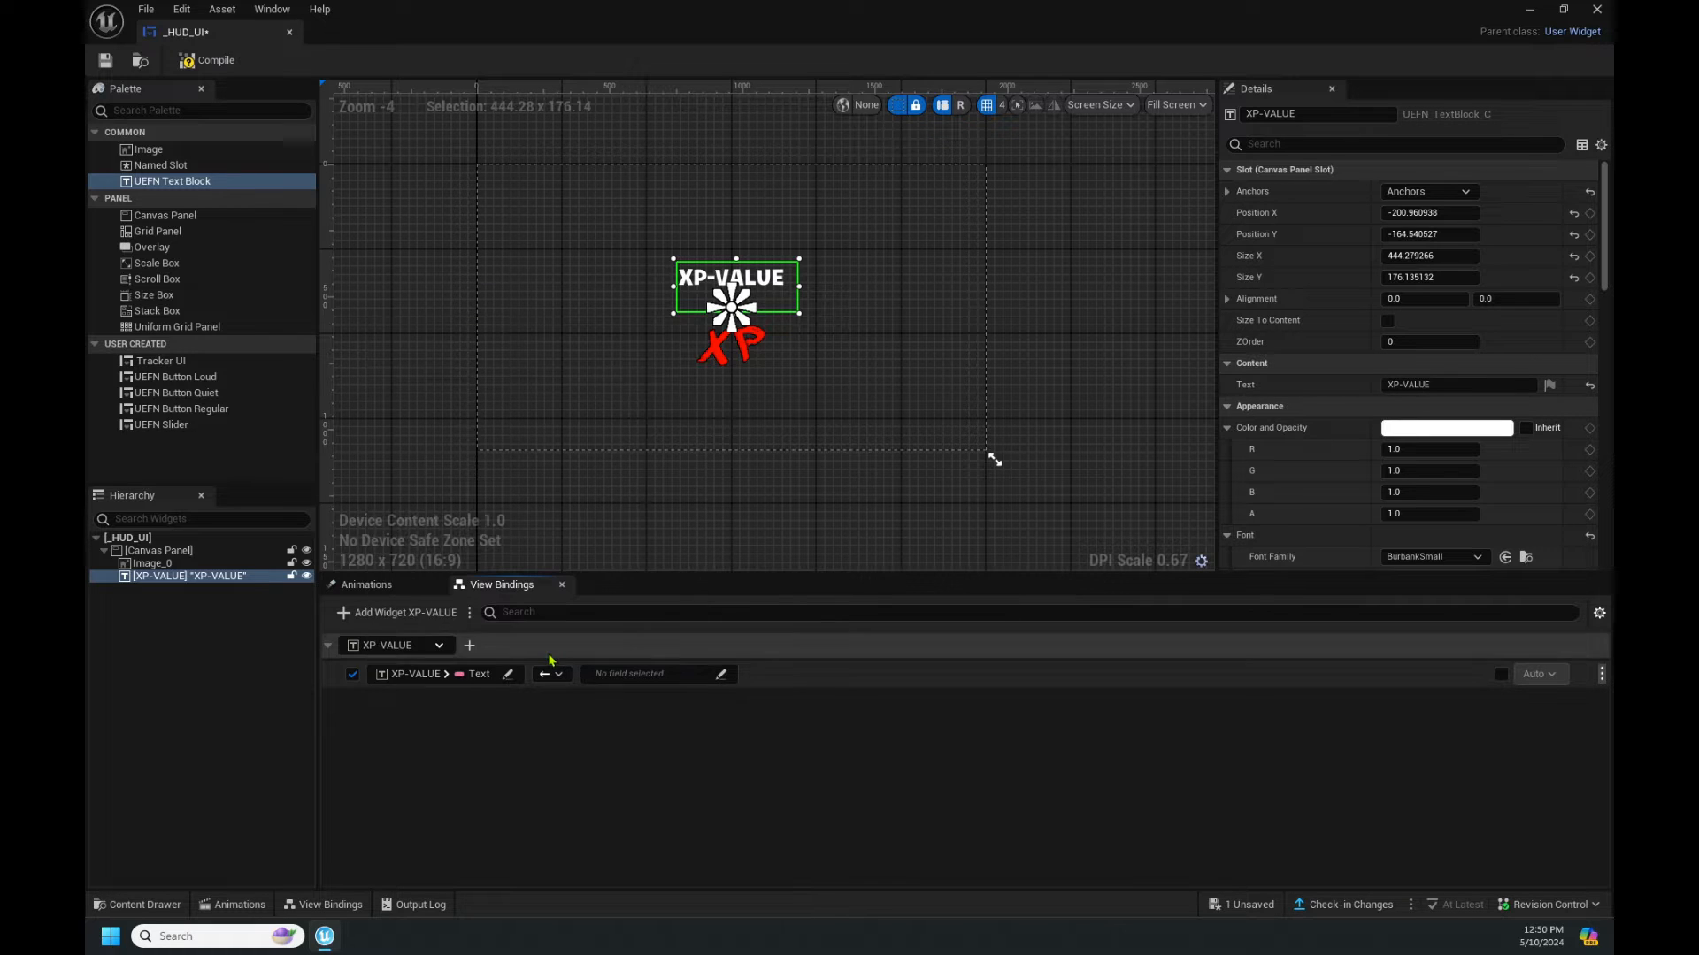
left_click(722, 675)
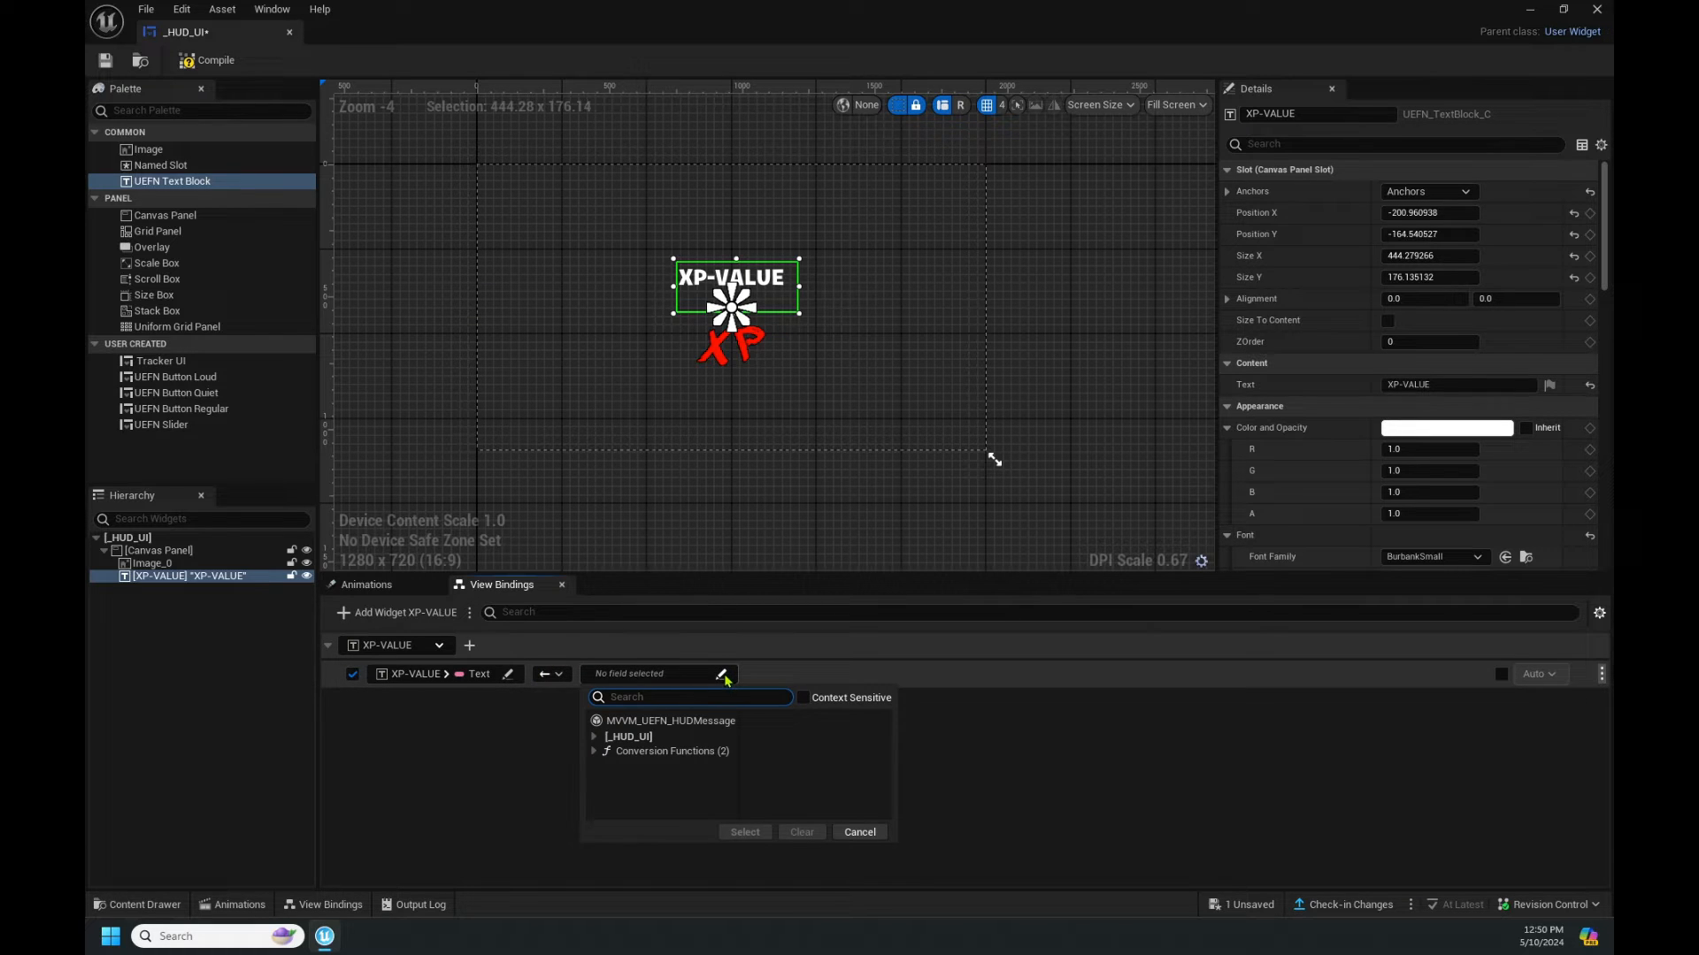
left_click(702, 723)
left_click(820, 576)
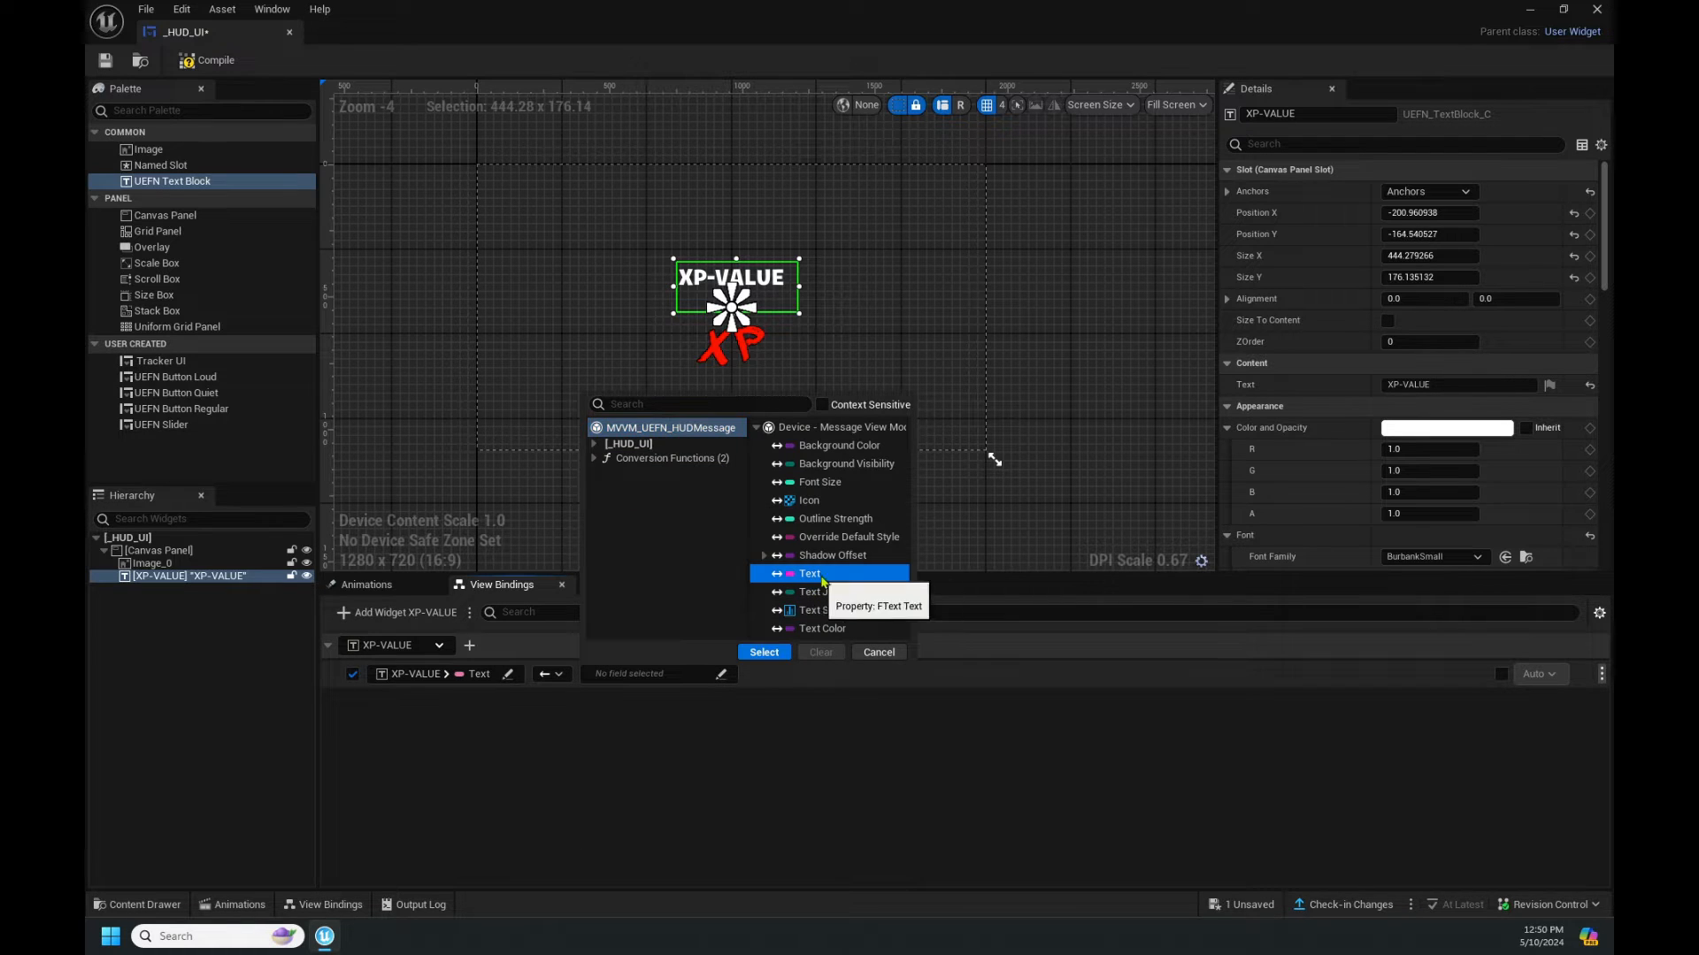
left_click(763, 654)
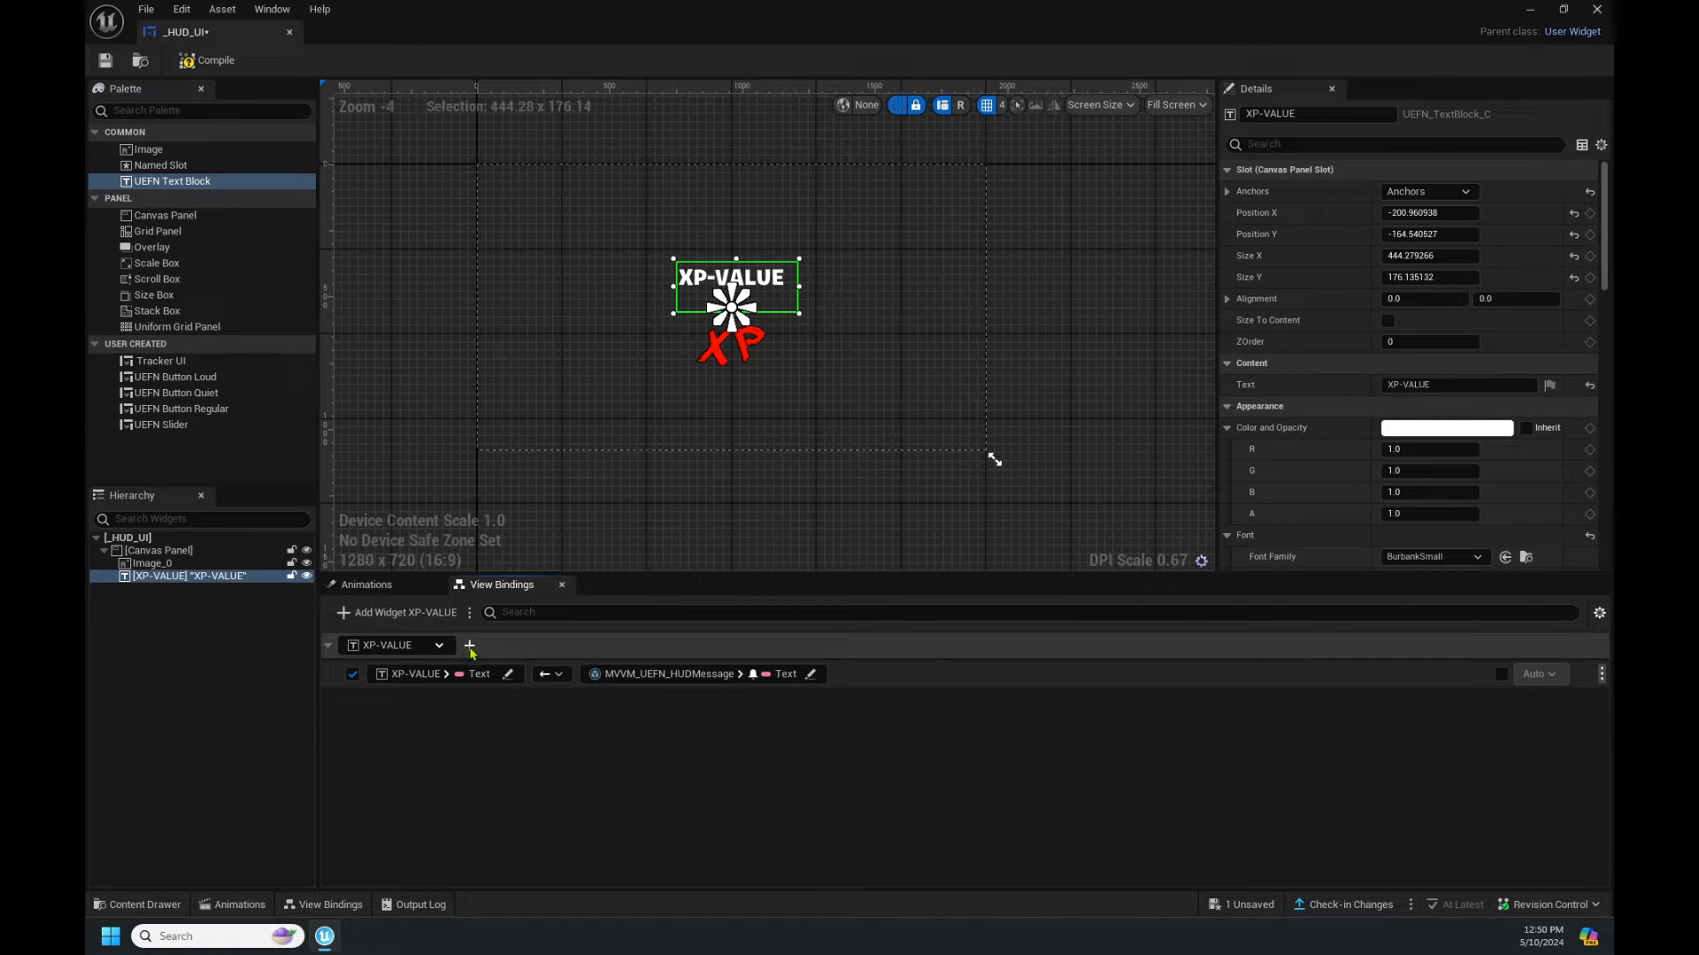
Add a second XP-VALUE binding linking Color and Opacity to the Text Color field of MVVM_UEFN_HUDMessage.
left_click(470, 647)
left_click(508, 704)
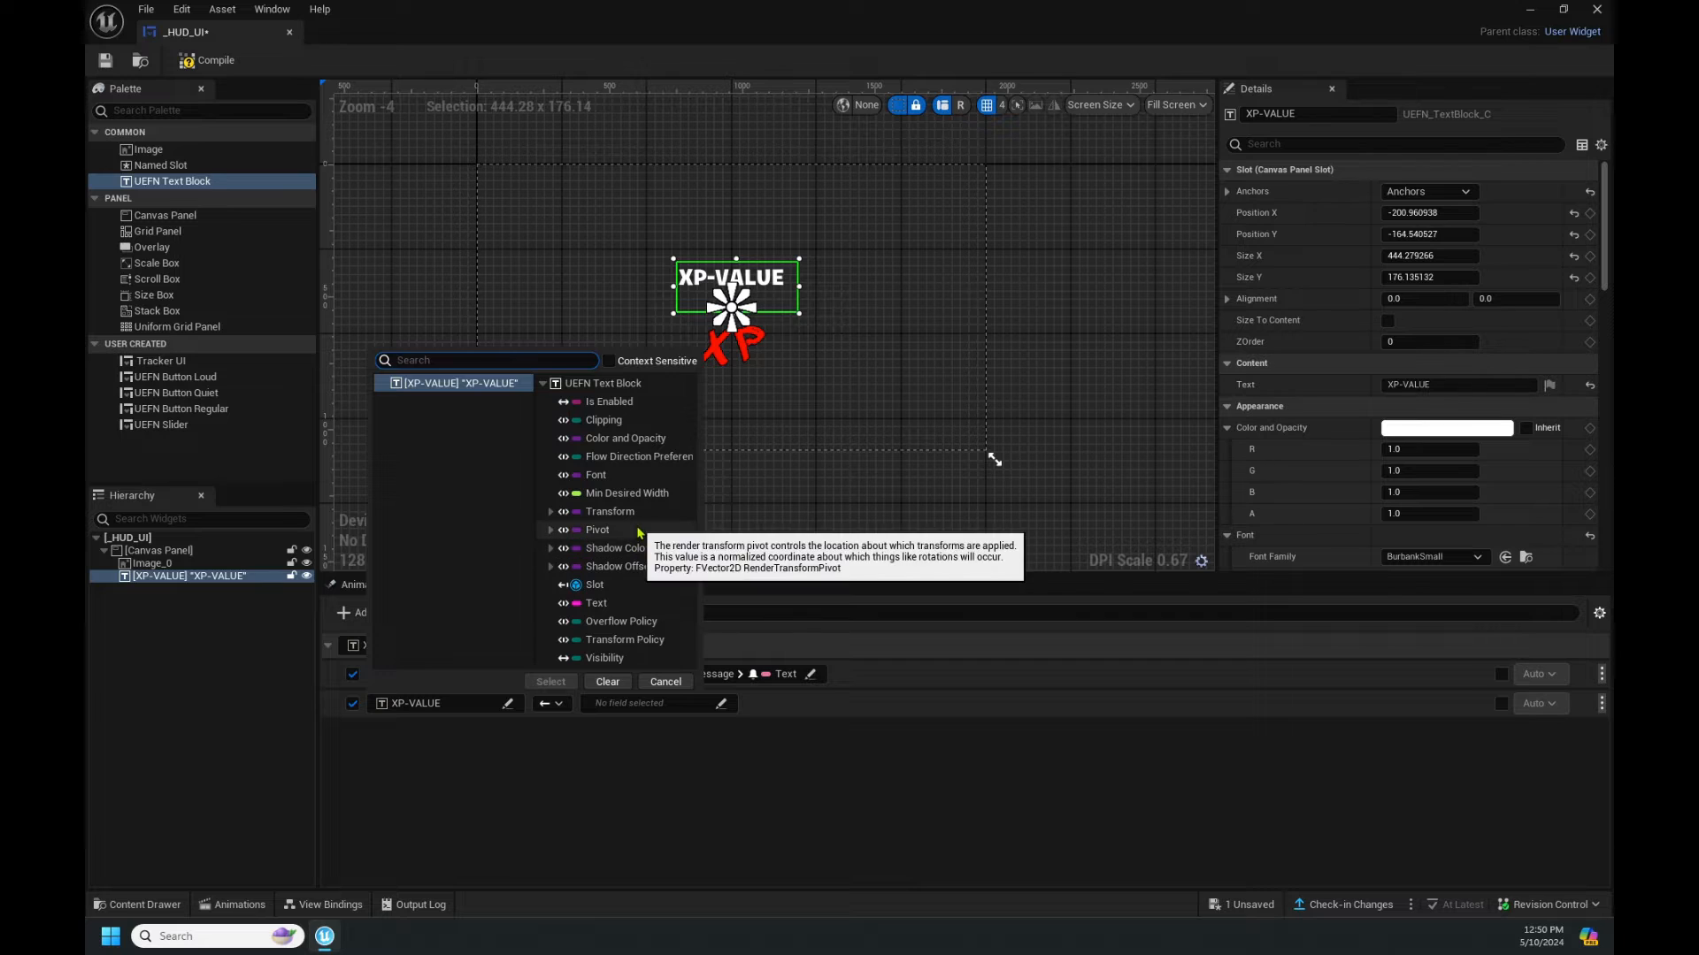
left_click(630, 440)
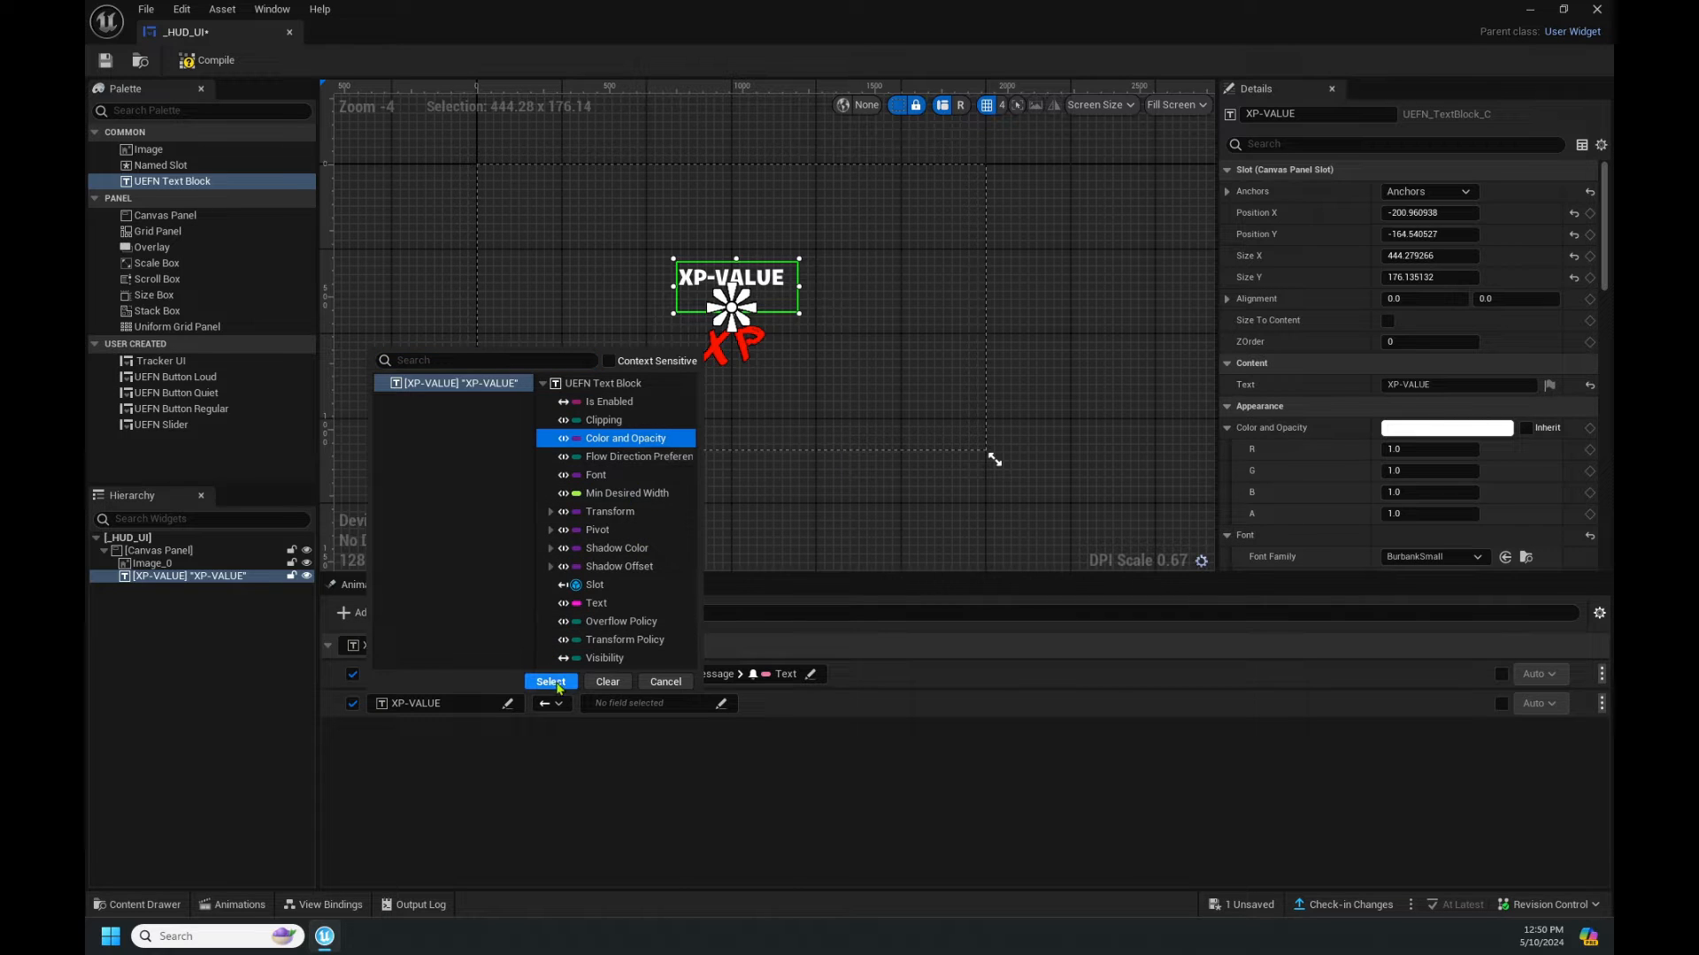
left_click(551, 681)
left_click(777, 705)
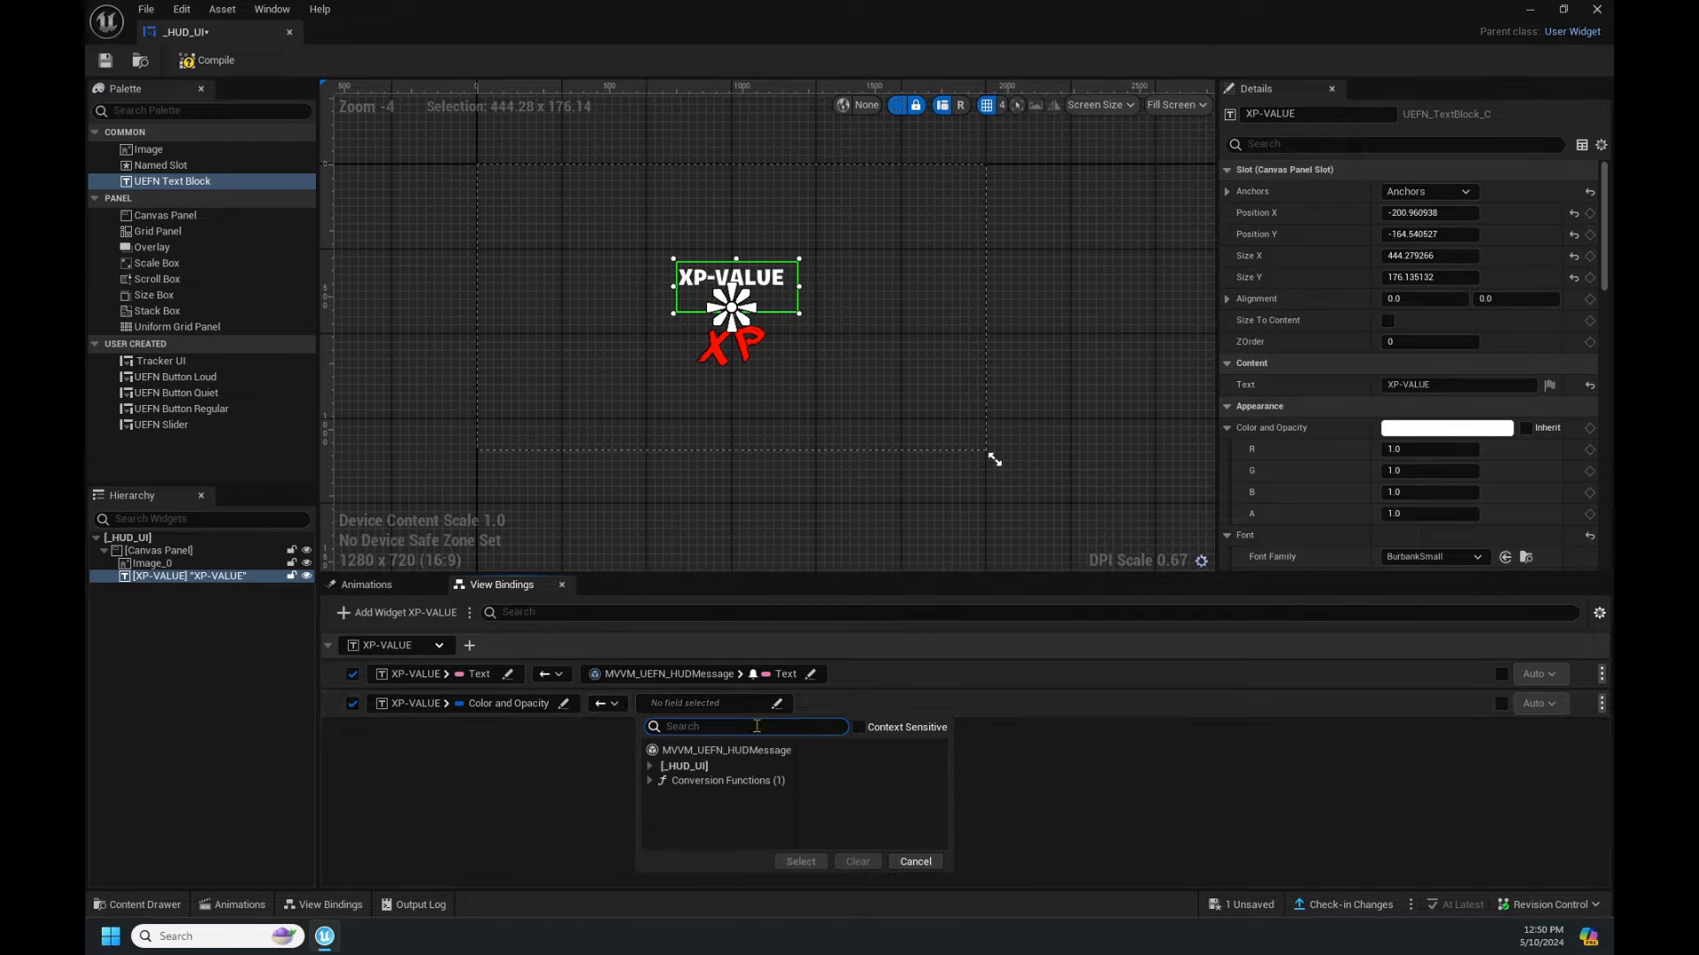
left_click(747, 752)
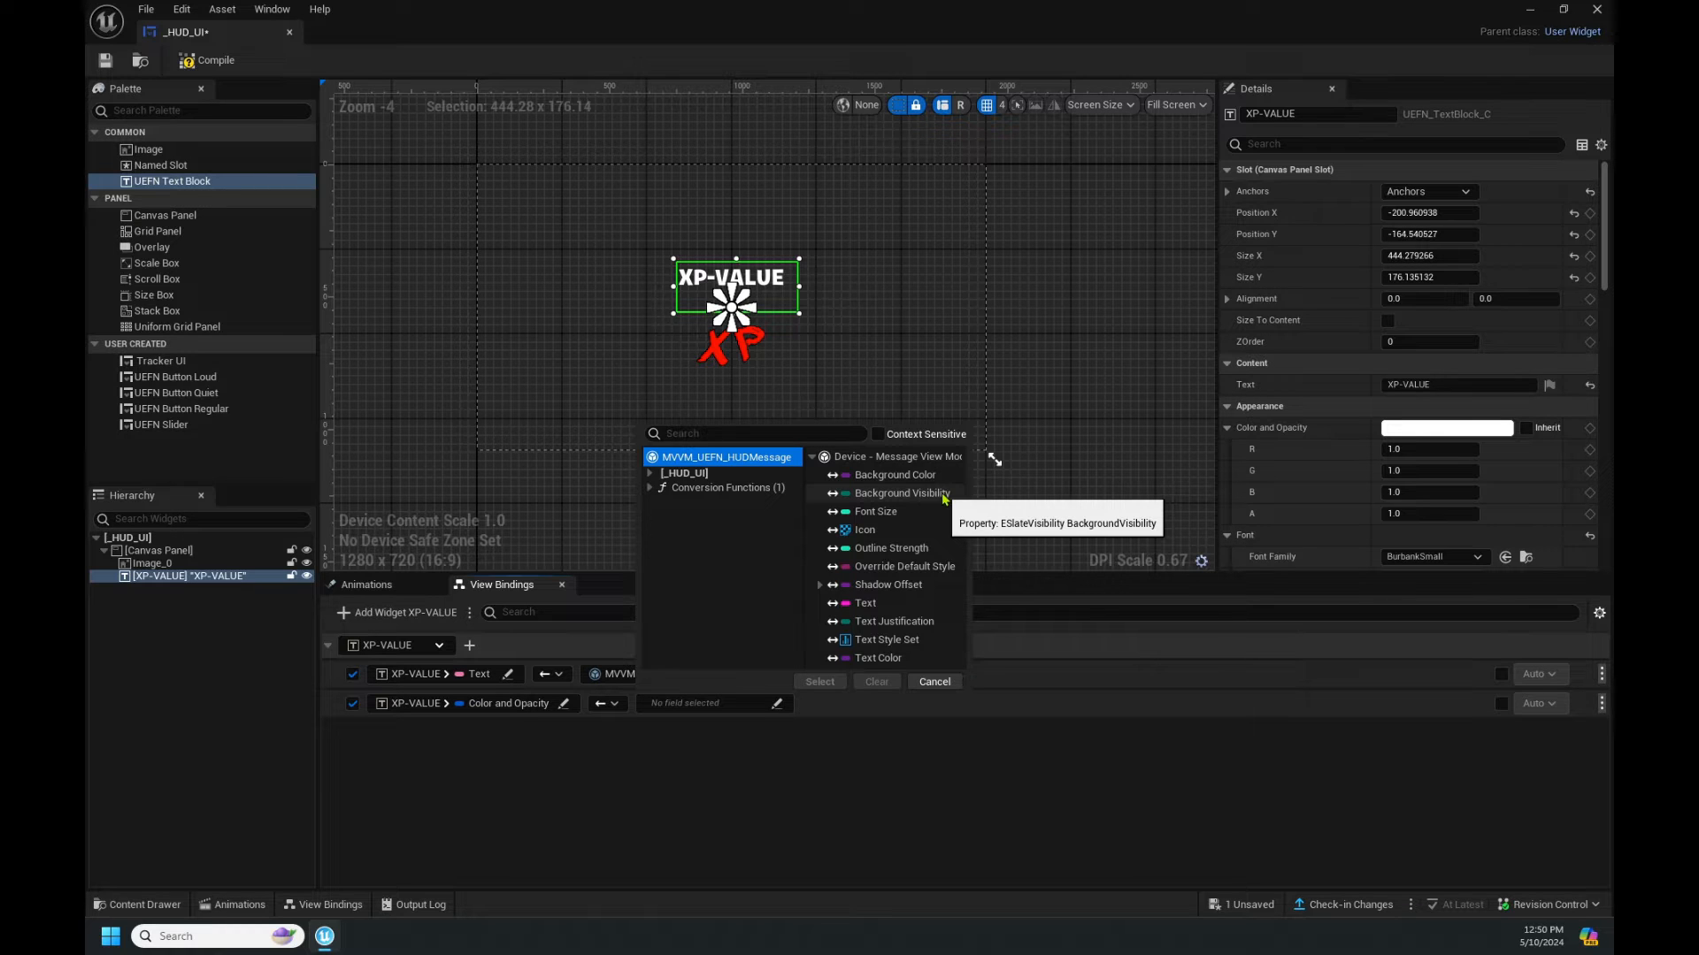
left_click(878, 658)
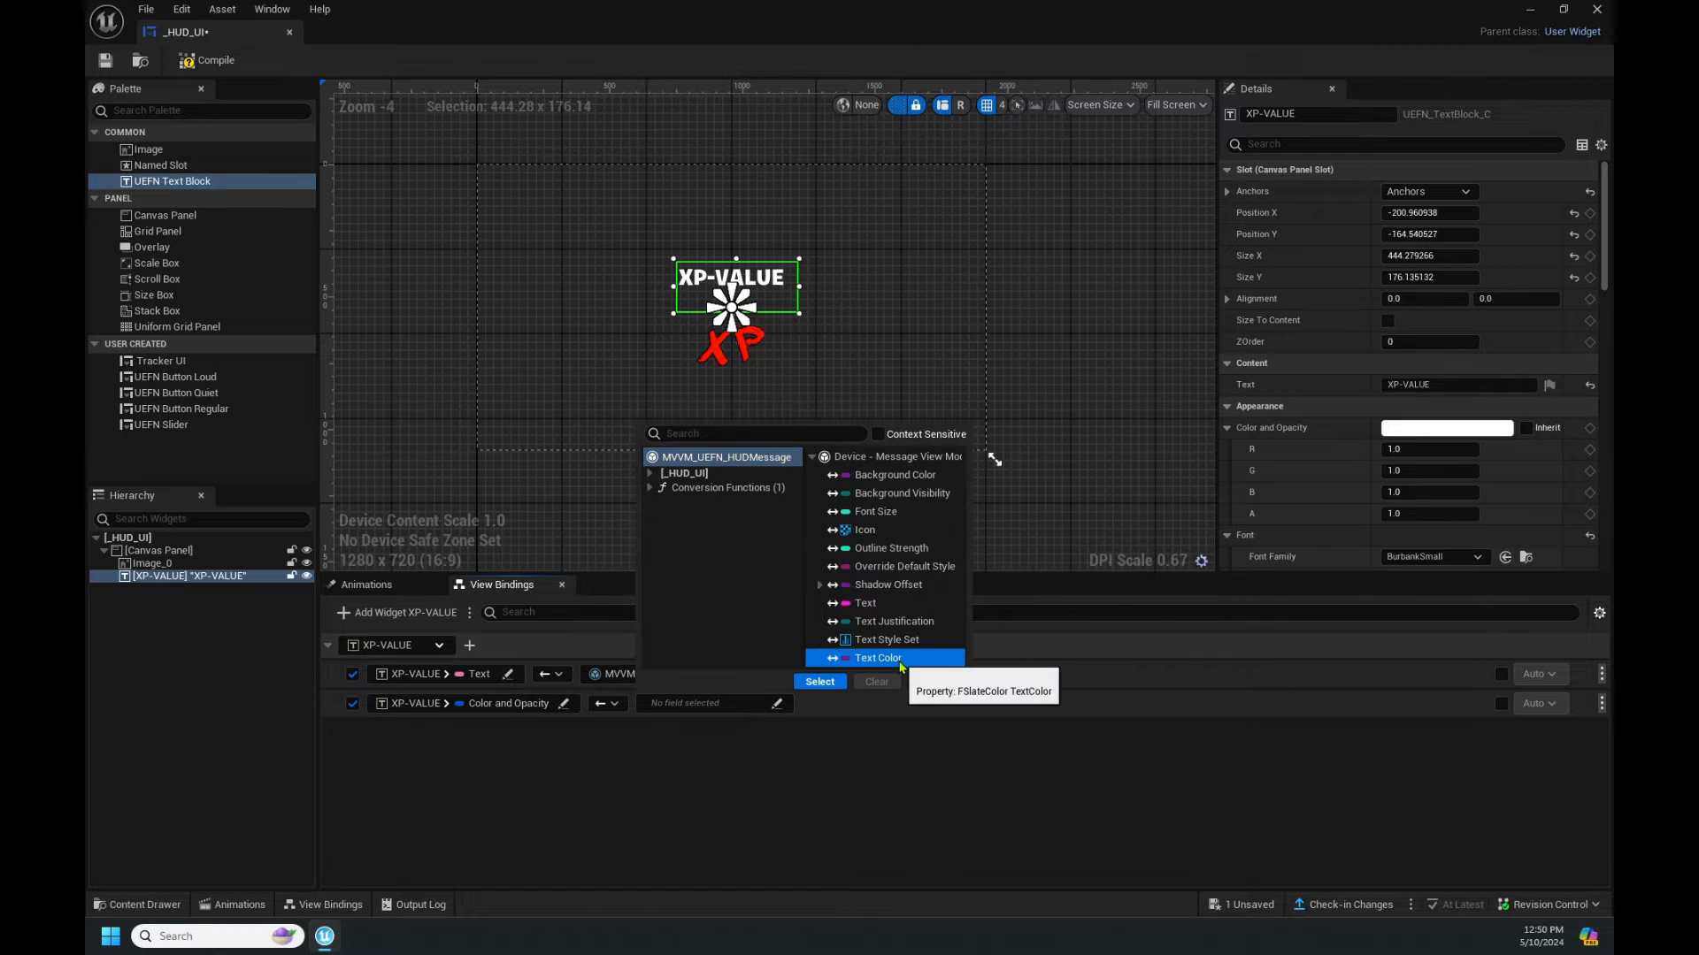
left_click(821, 683)
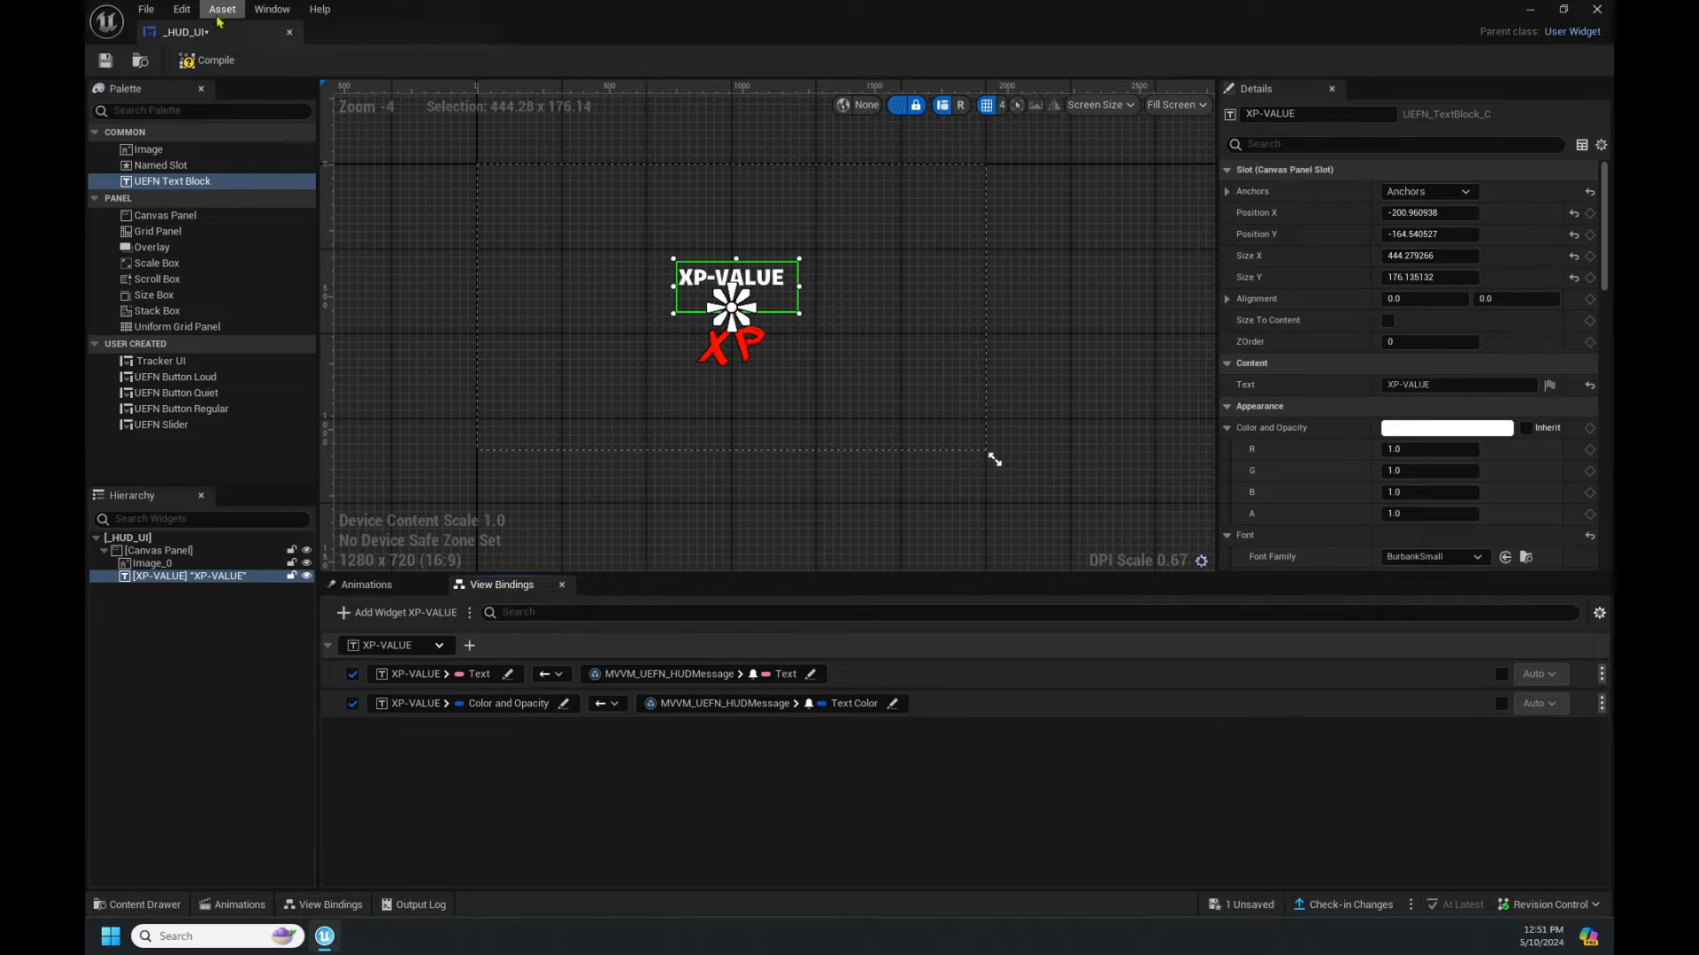
Compile and save the _HUD_UI widget and close its editor.
left_click(237, 61)
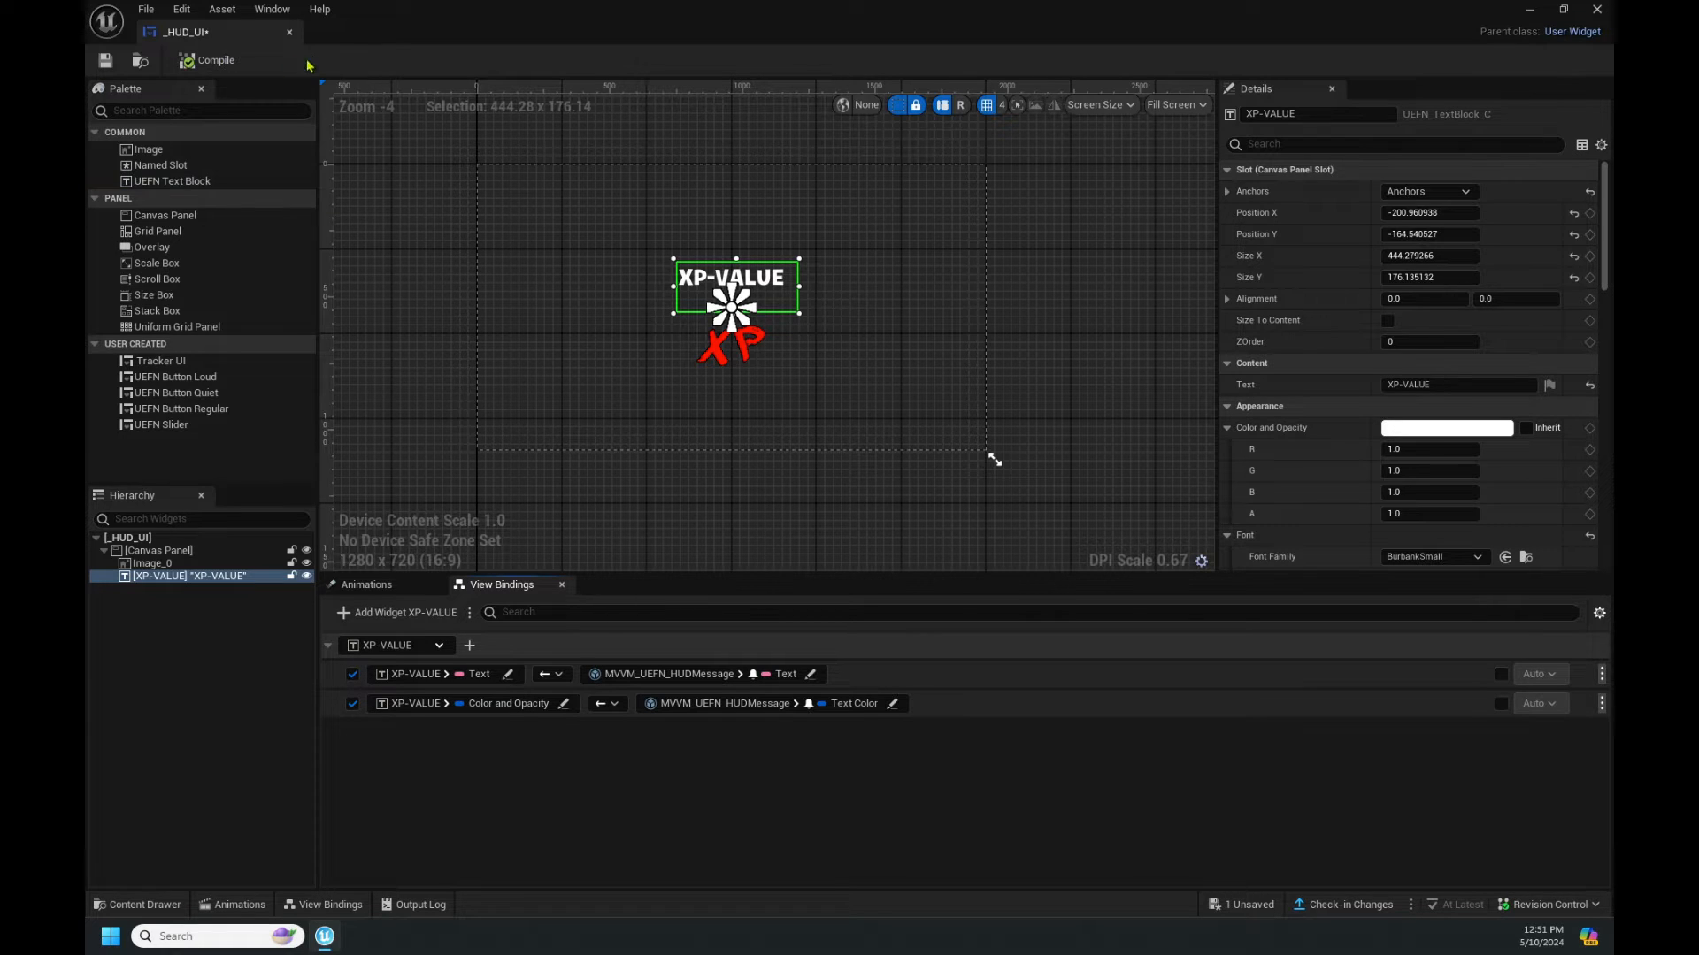
left_click(105, 60)
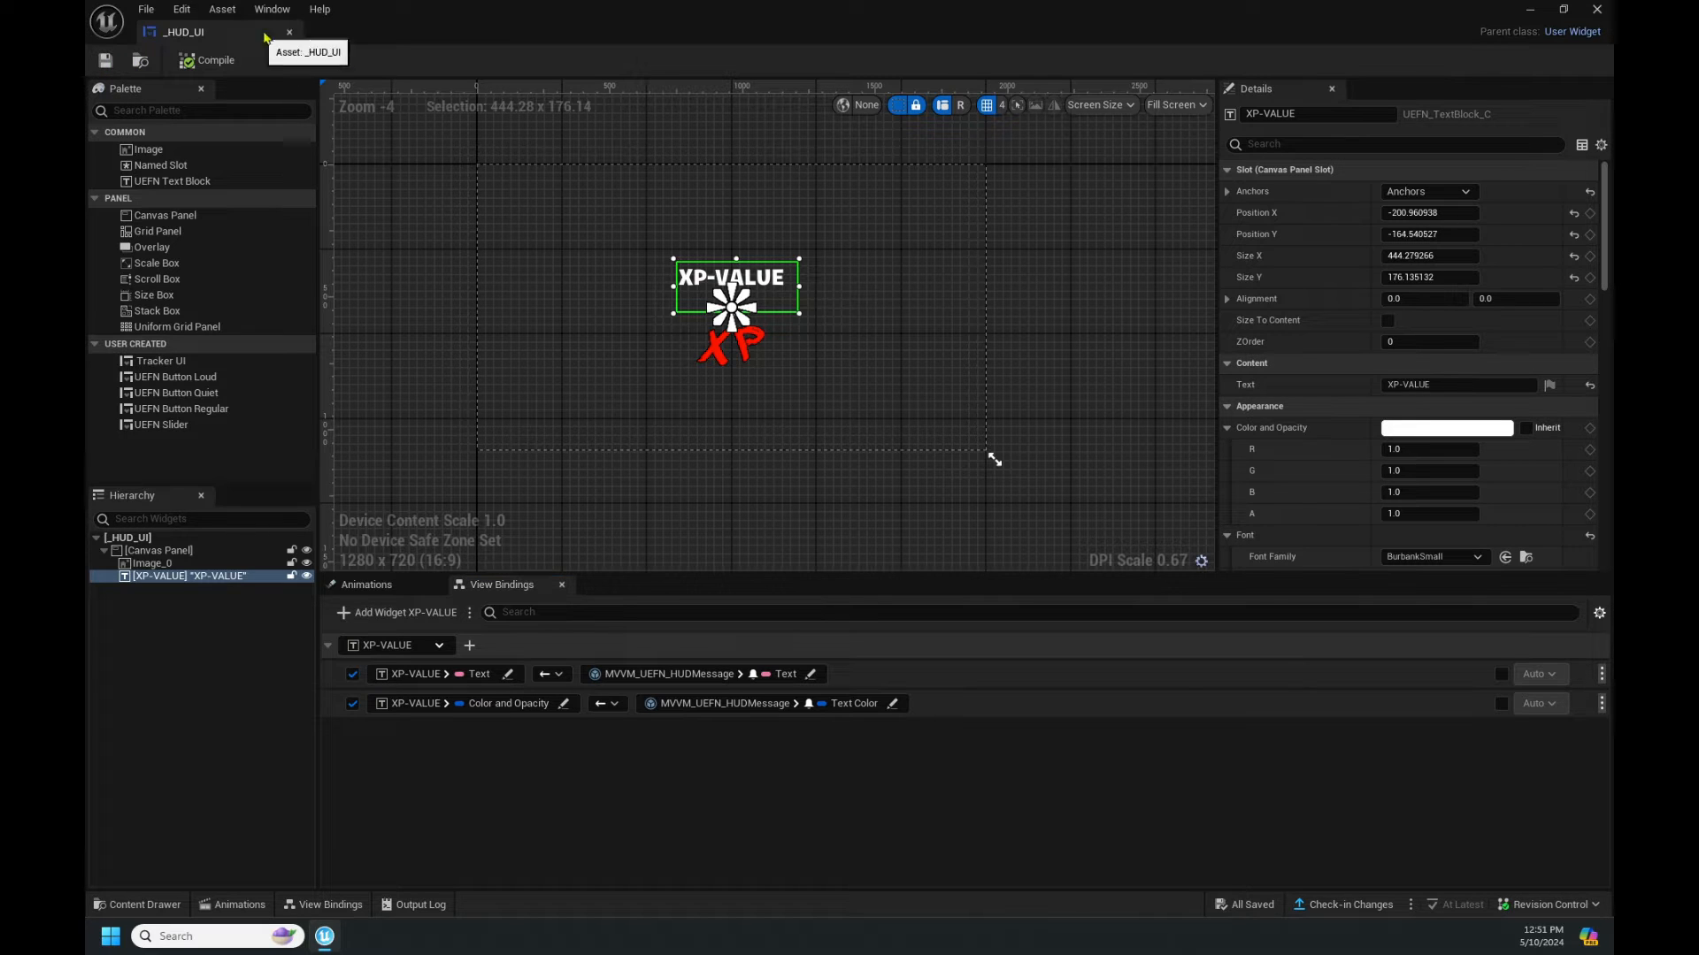
left_click(1597, 10)
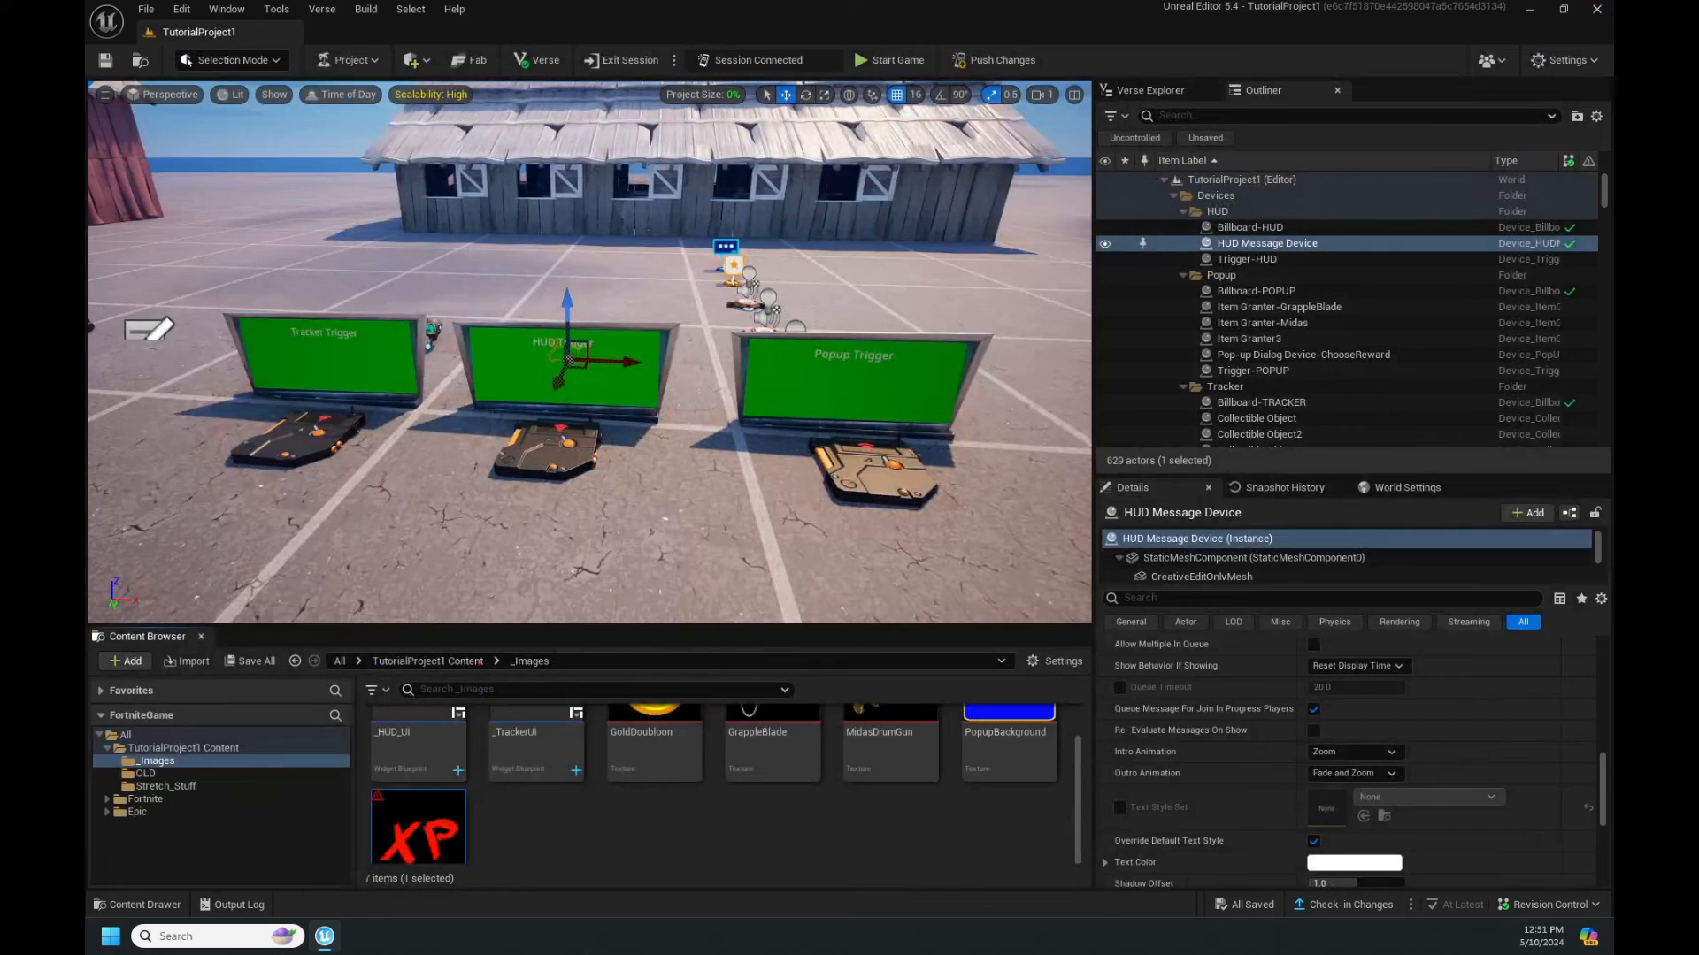
Review the HUD Message Device's widget, message, background and advanced display settings.
key("d")
right_click_drag(725, 511, 460, 529)
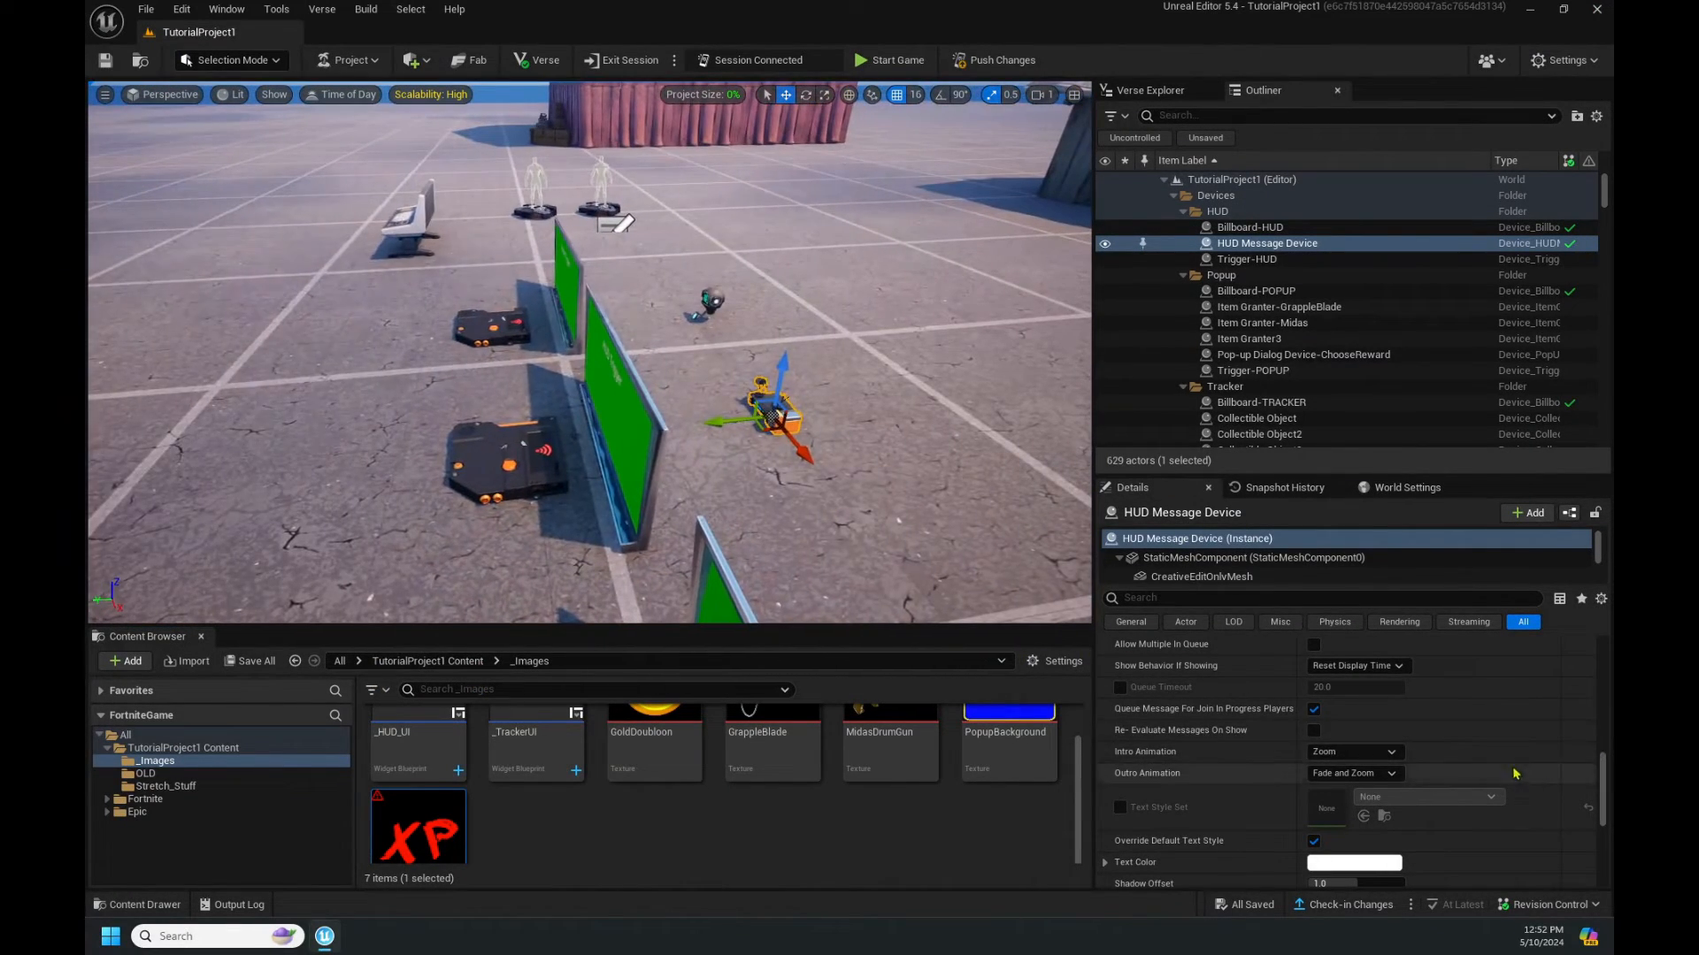
scroll(1451, 761, "up", 4)
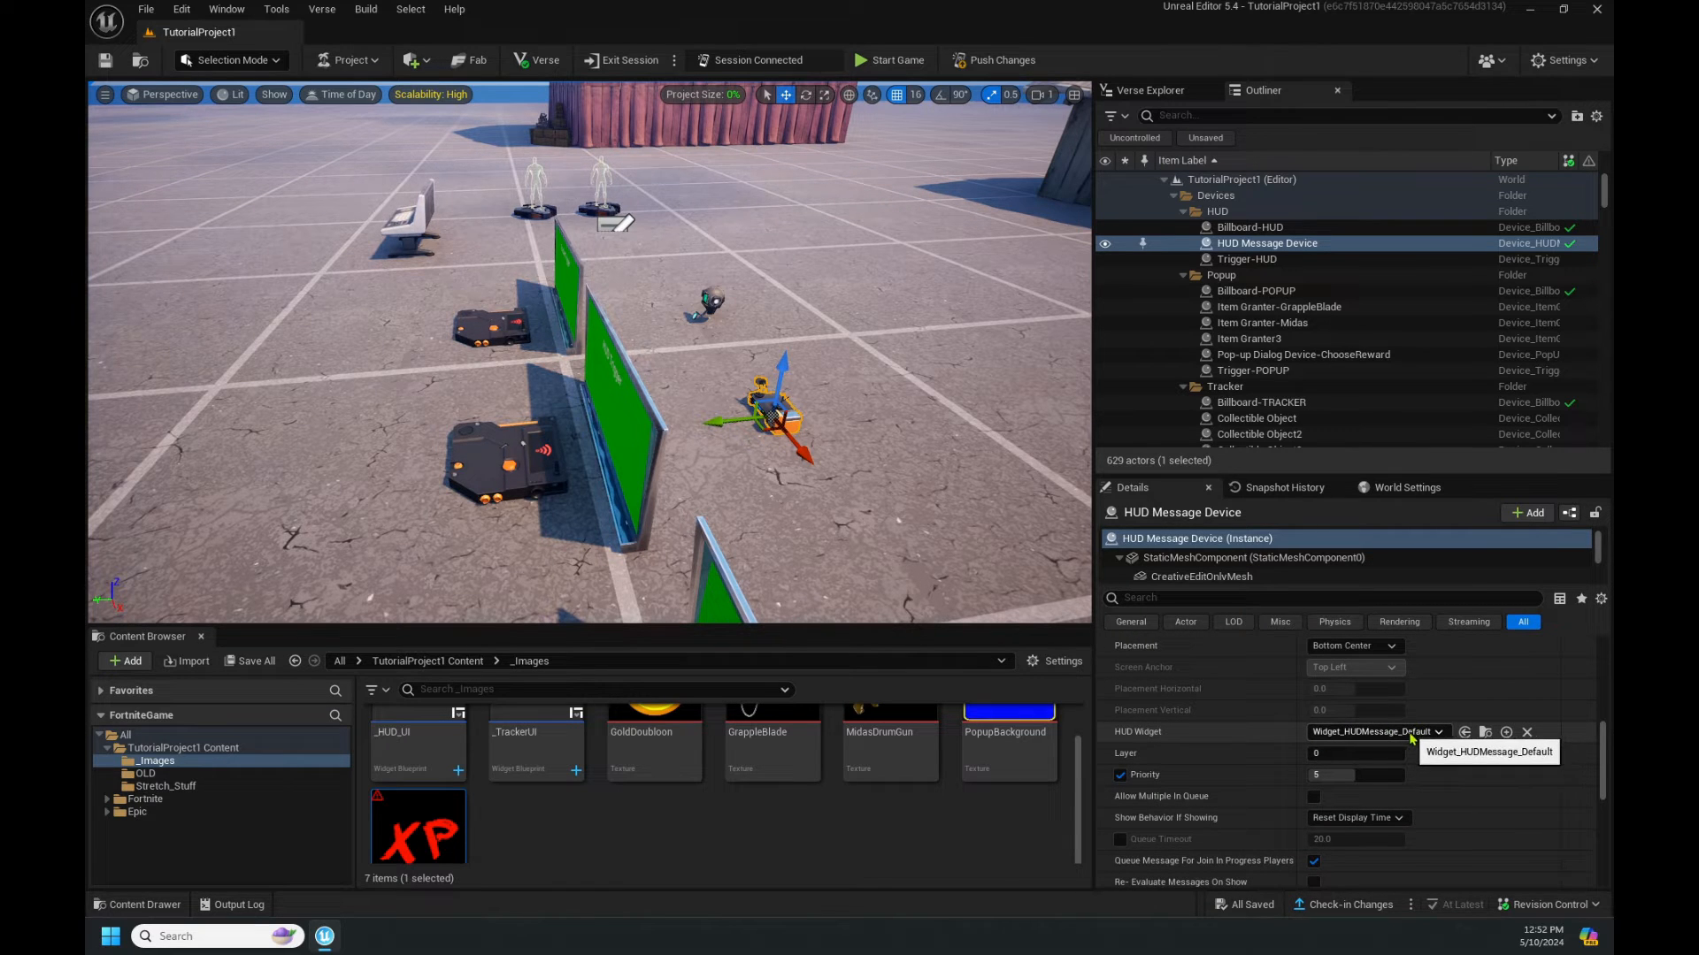
scroll(1413, 743, "up", 1)
scroll(1412, 744, "down", 6)
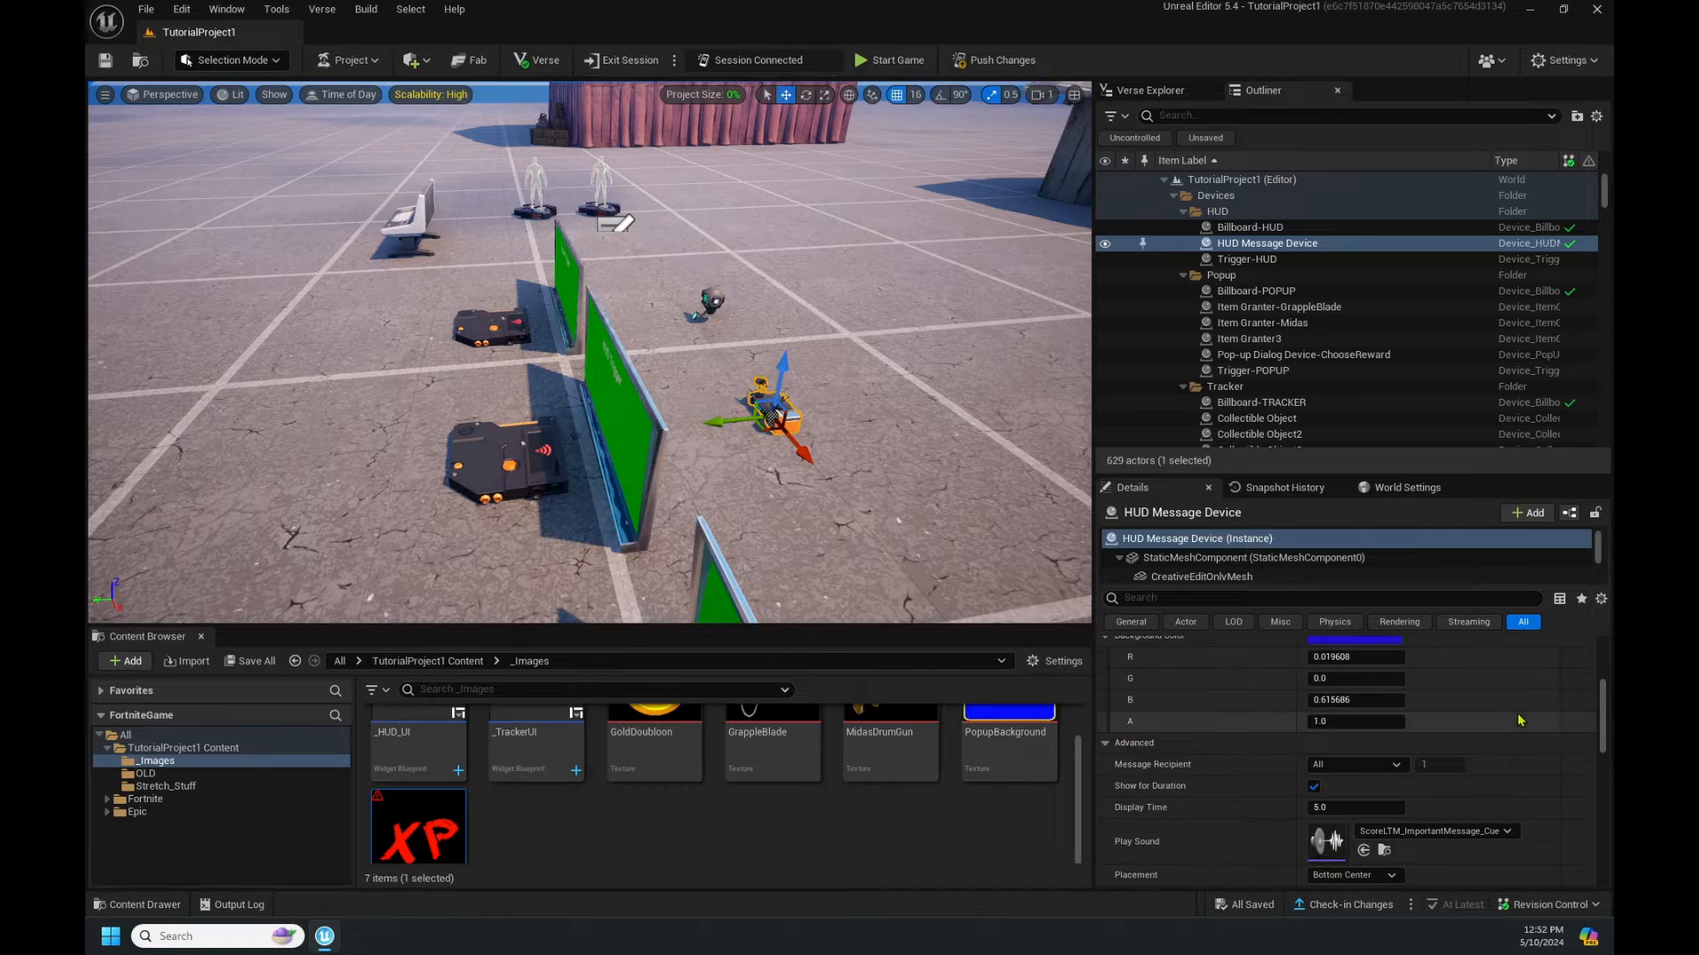
scroll(1518, 721, "up", 1)
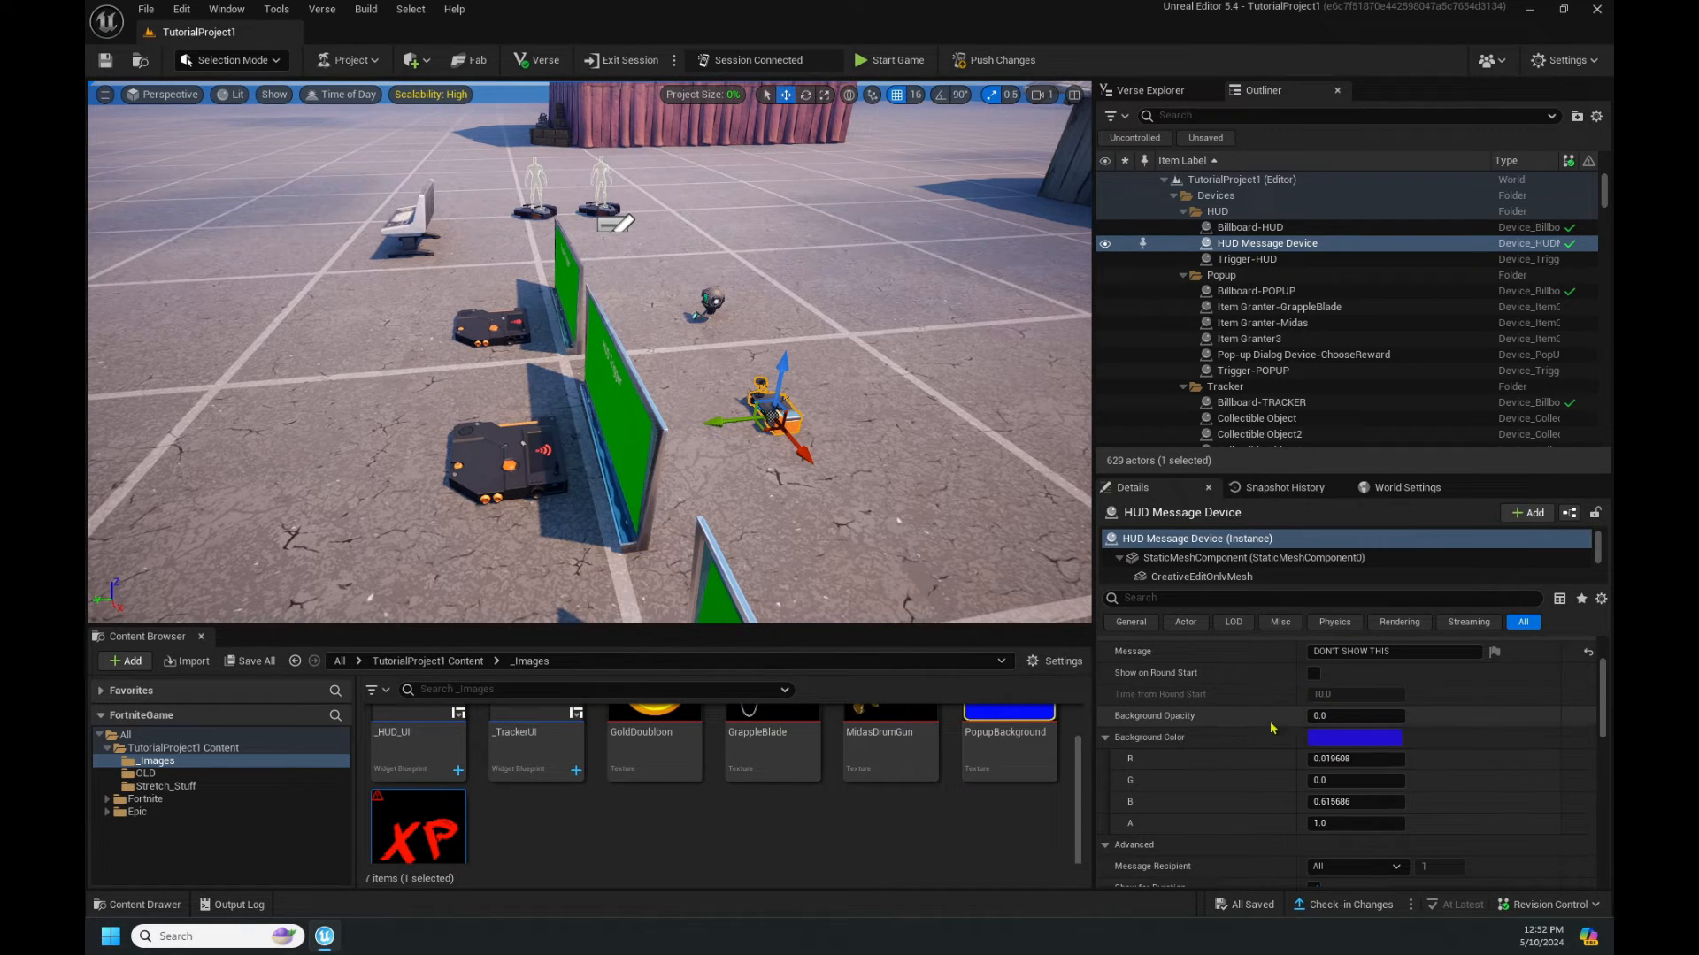
scroll(1504, 761, "down", 5)
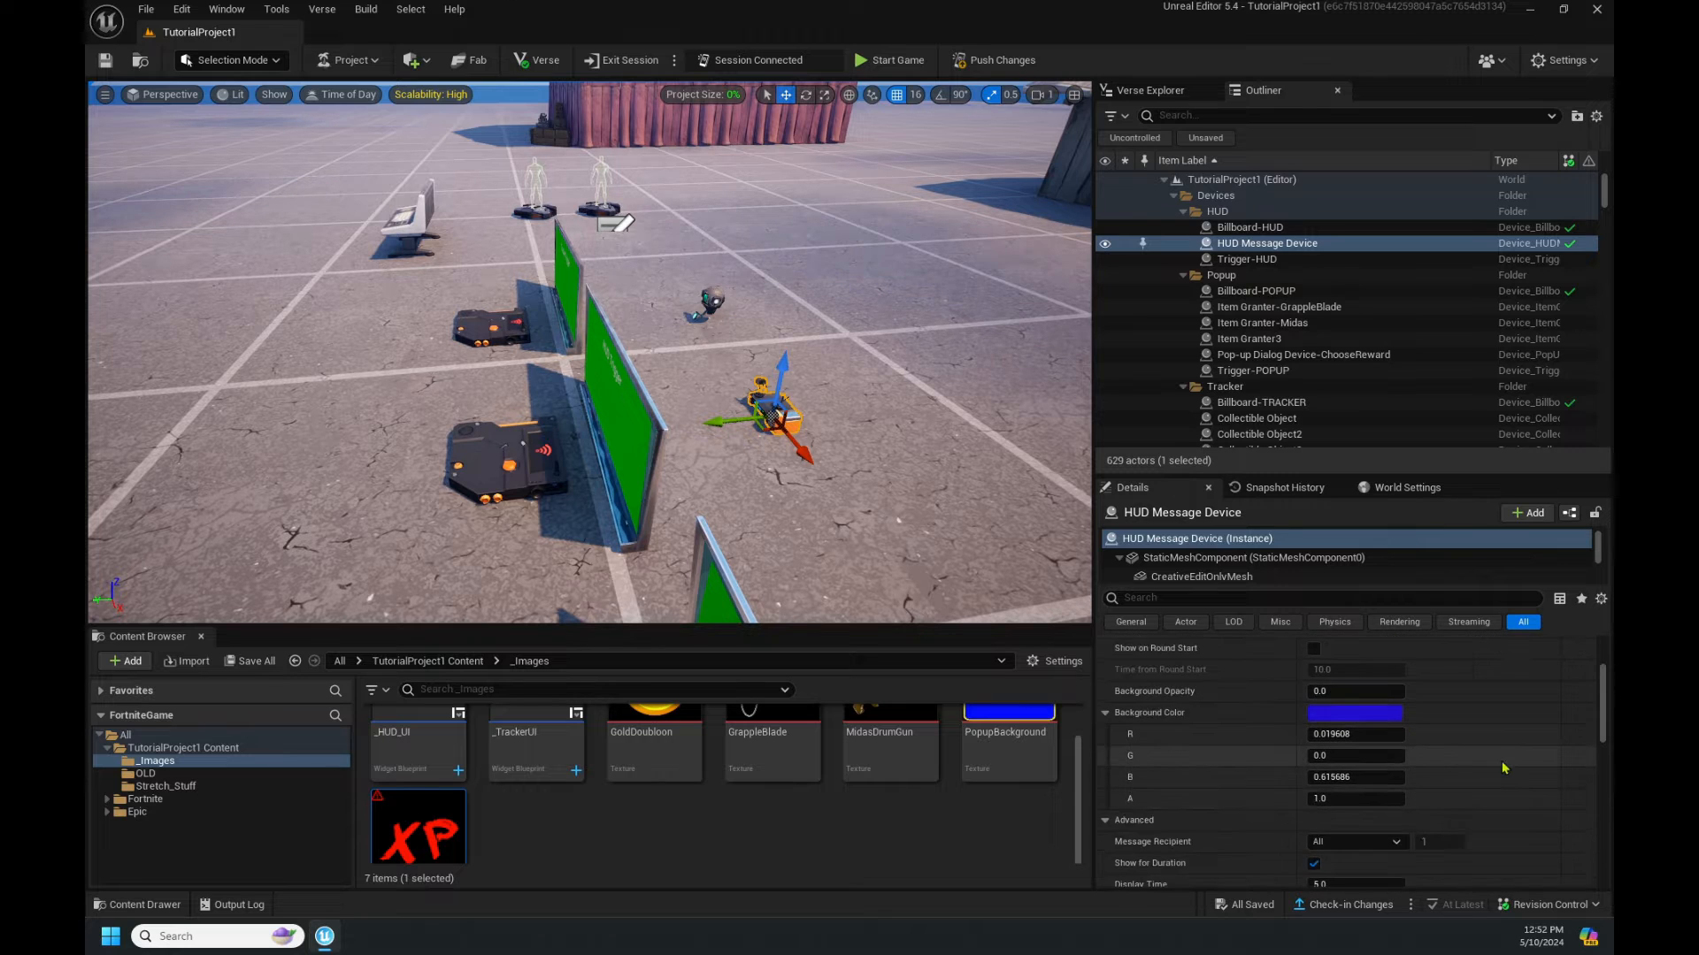
Set the HUD Message Device's Text Color to a fully saturated orange-red, hex sRGB FF3D00FF.
scroll(1504, 761, "down", 10)
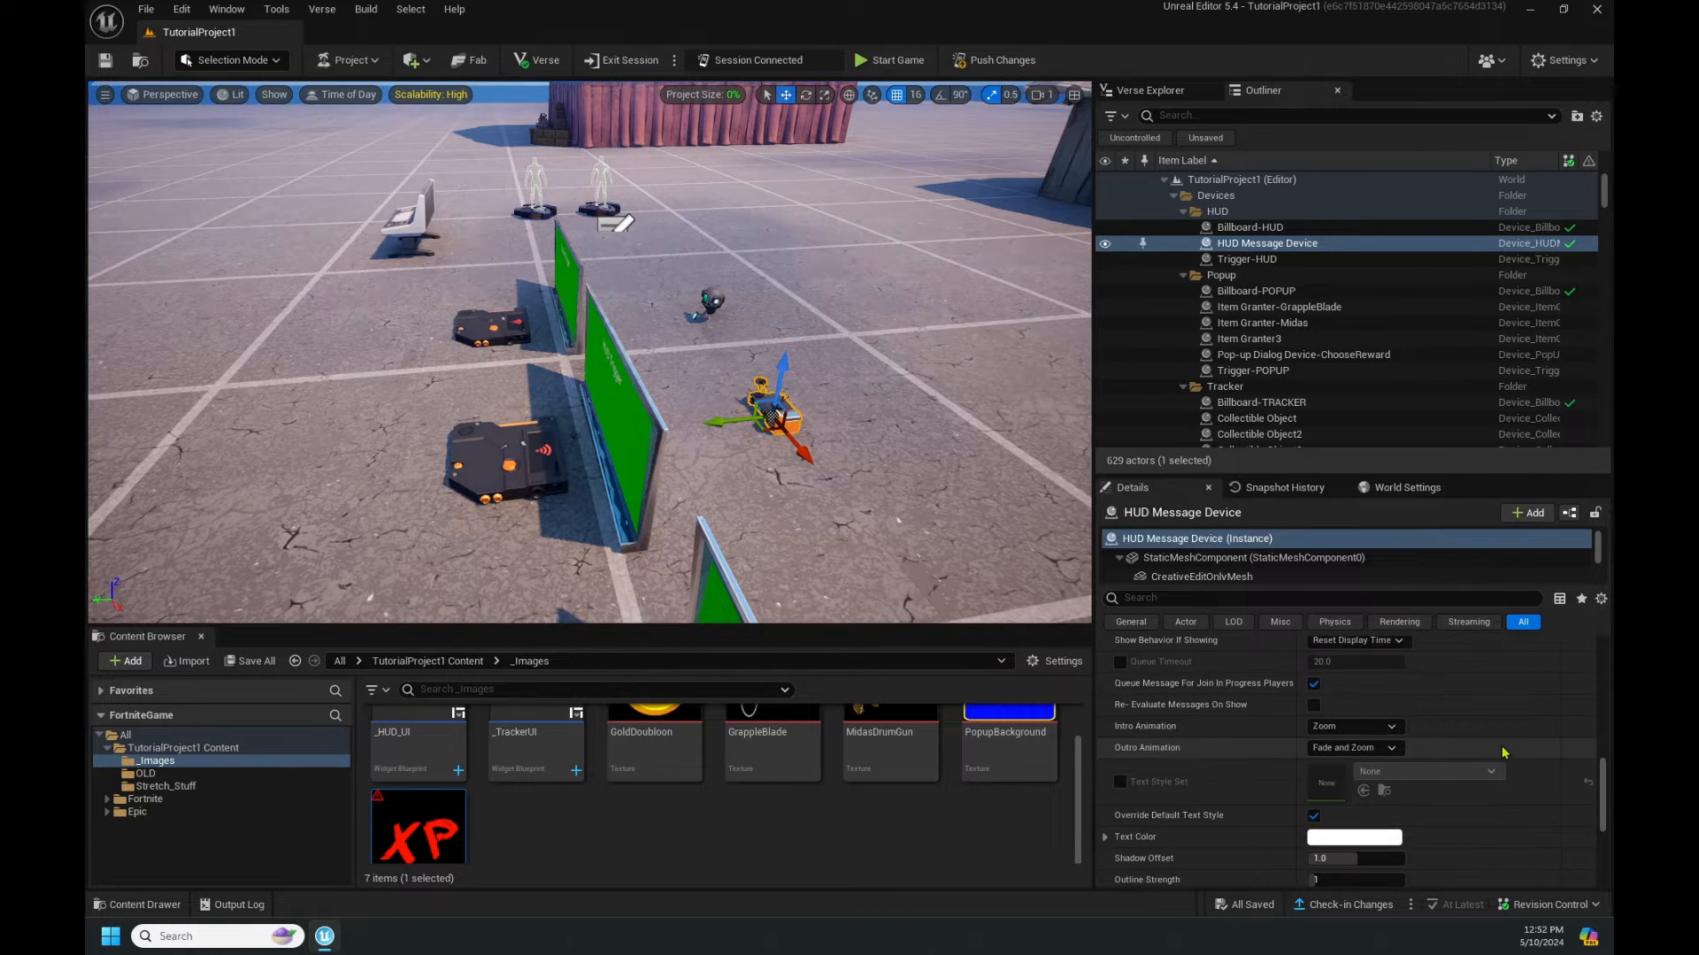
left_click(1353, 786)
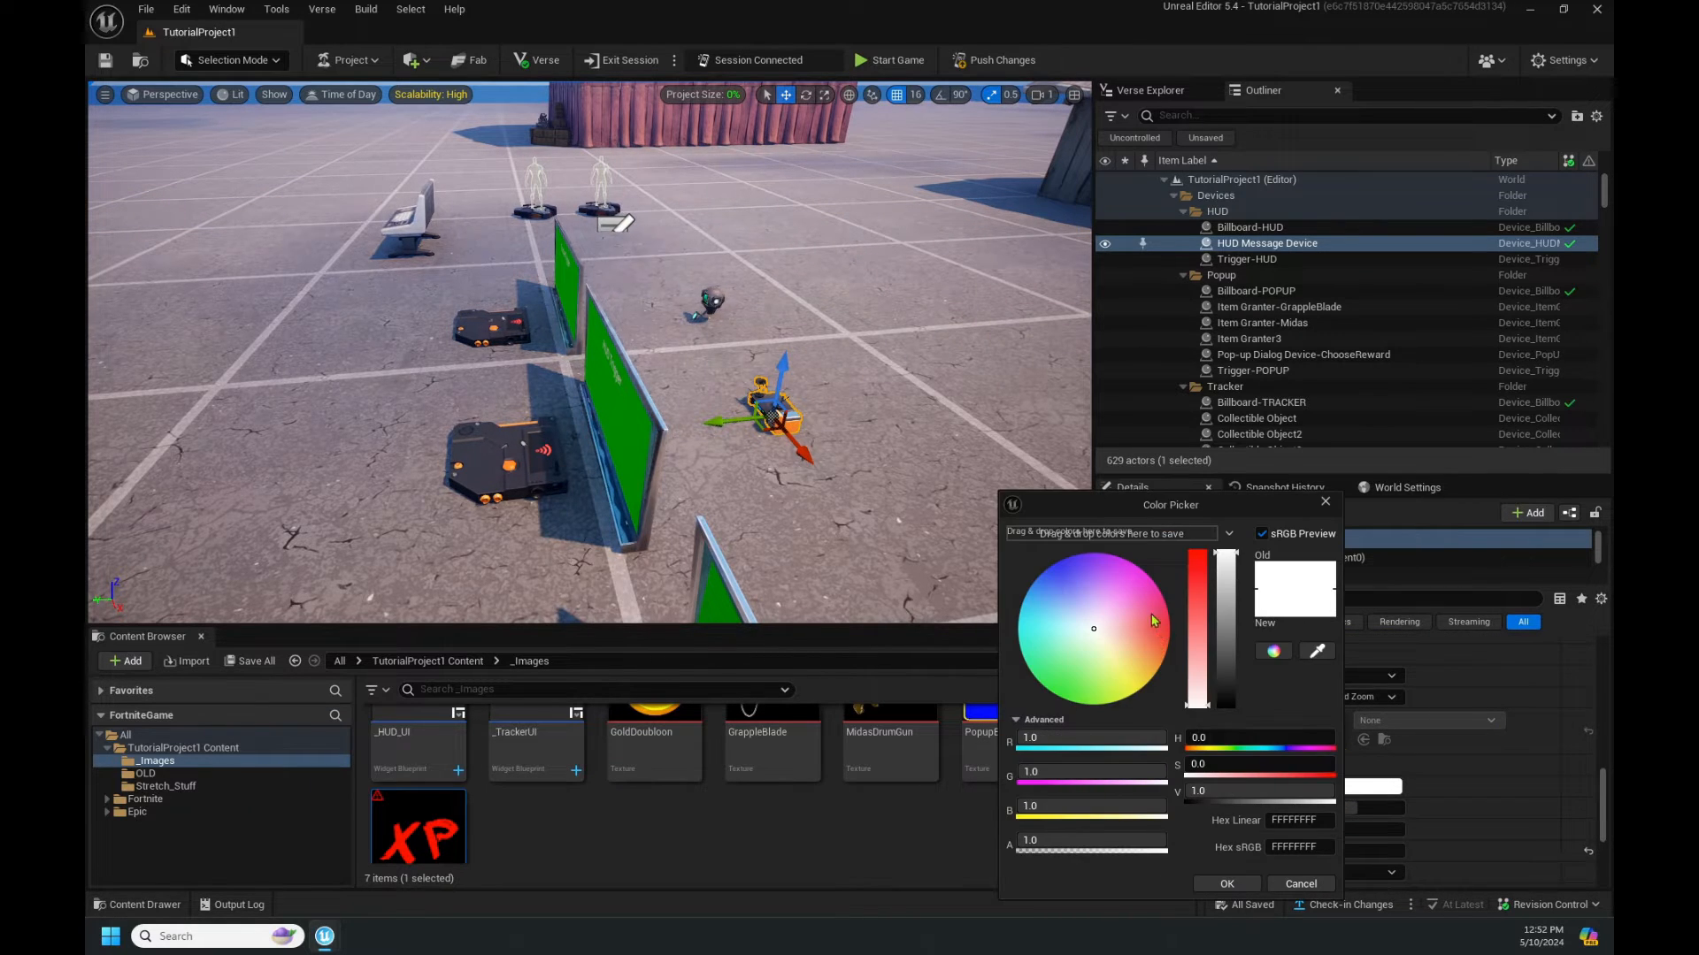
left_click(1171, 634)
left_click_drag(1171, 637, 1176, 633)
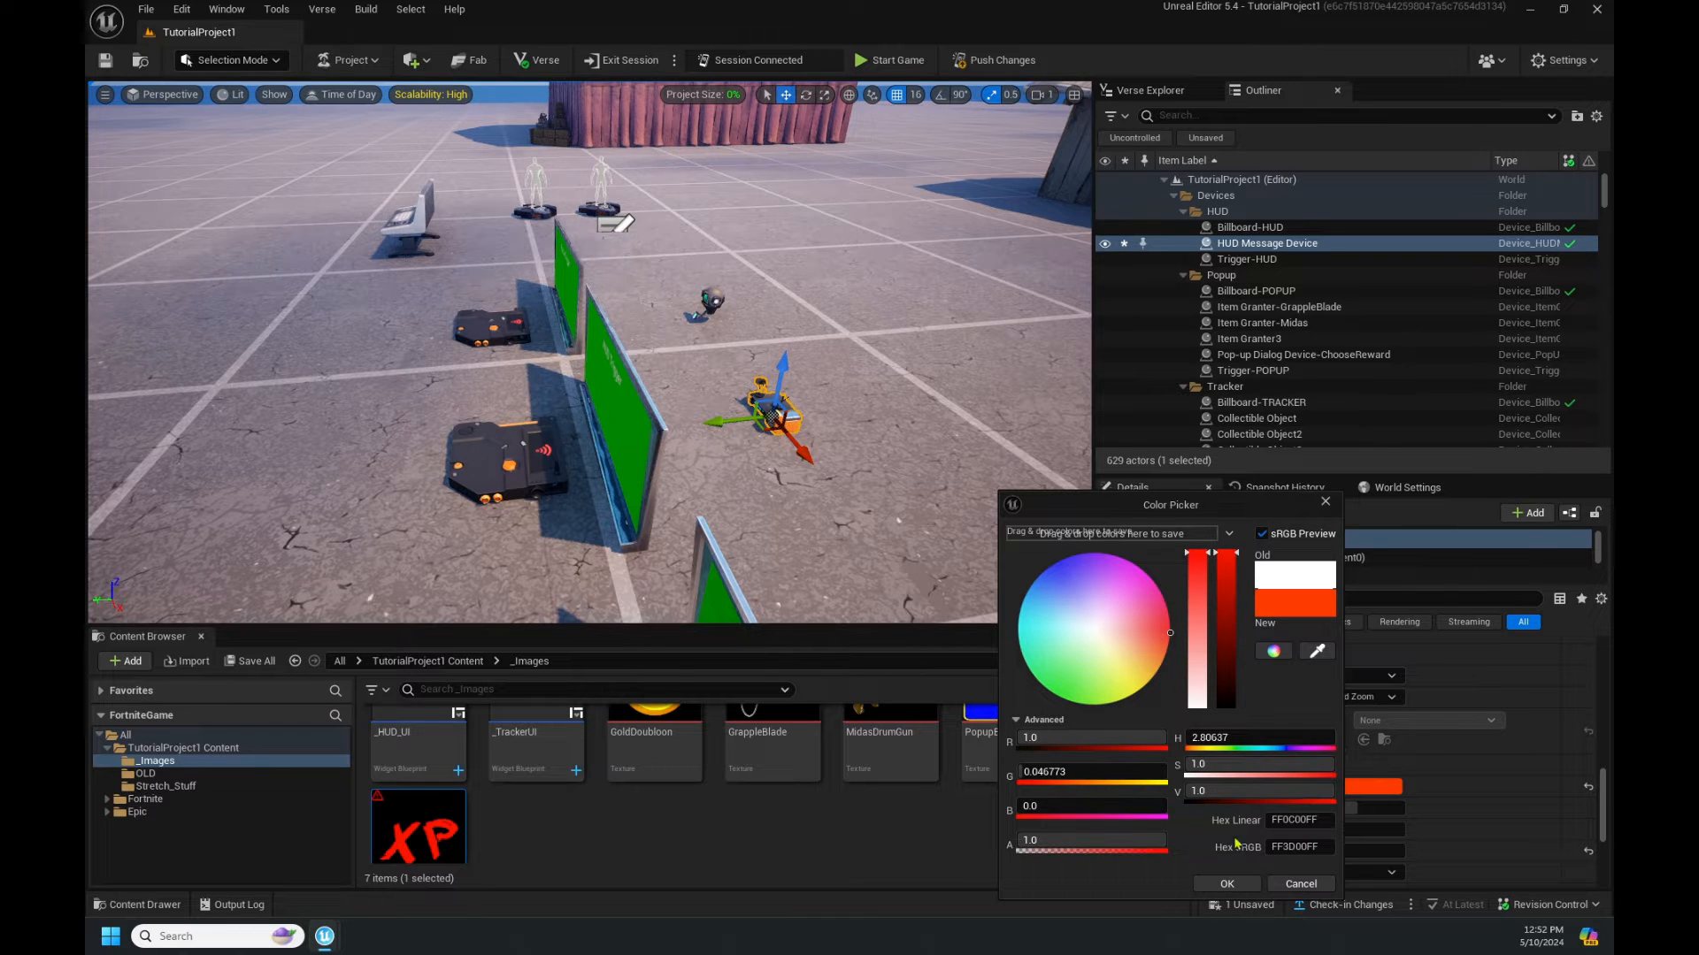
left_click(1227, 884)
scroll(1533, 773, "down", 2)
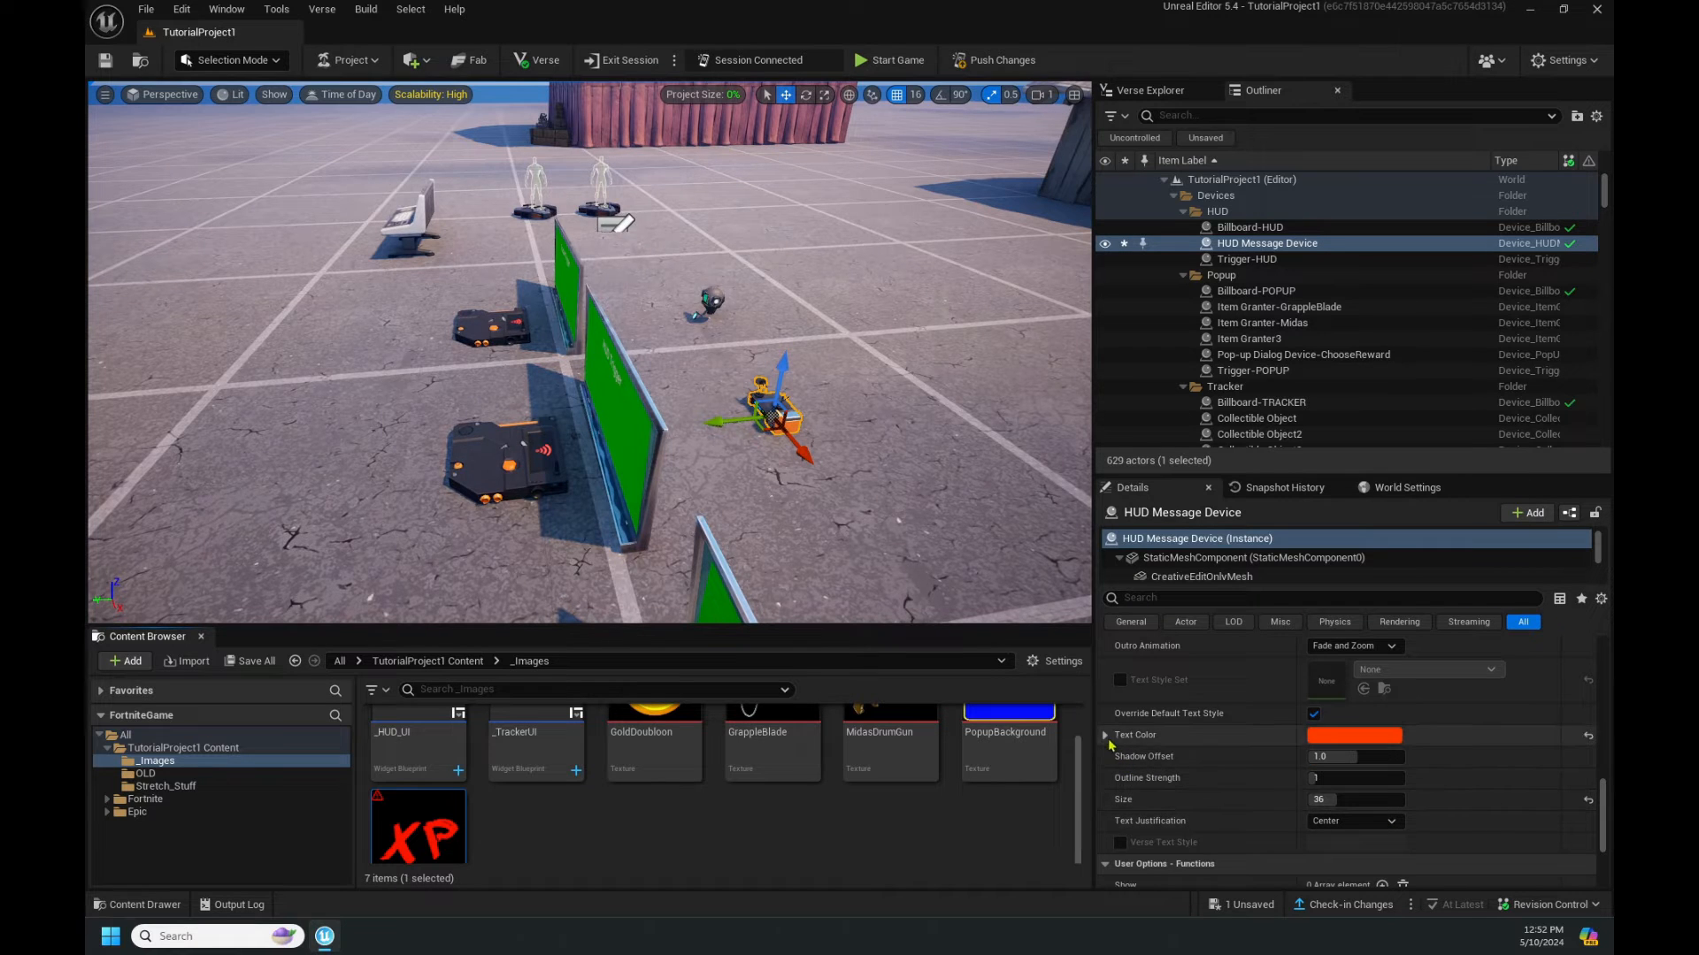
Save the recolored HUD message, push the changes to the live session and start the game.
left_click(104, 60)
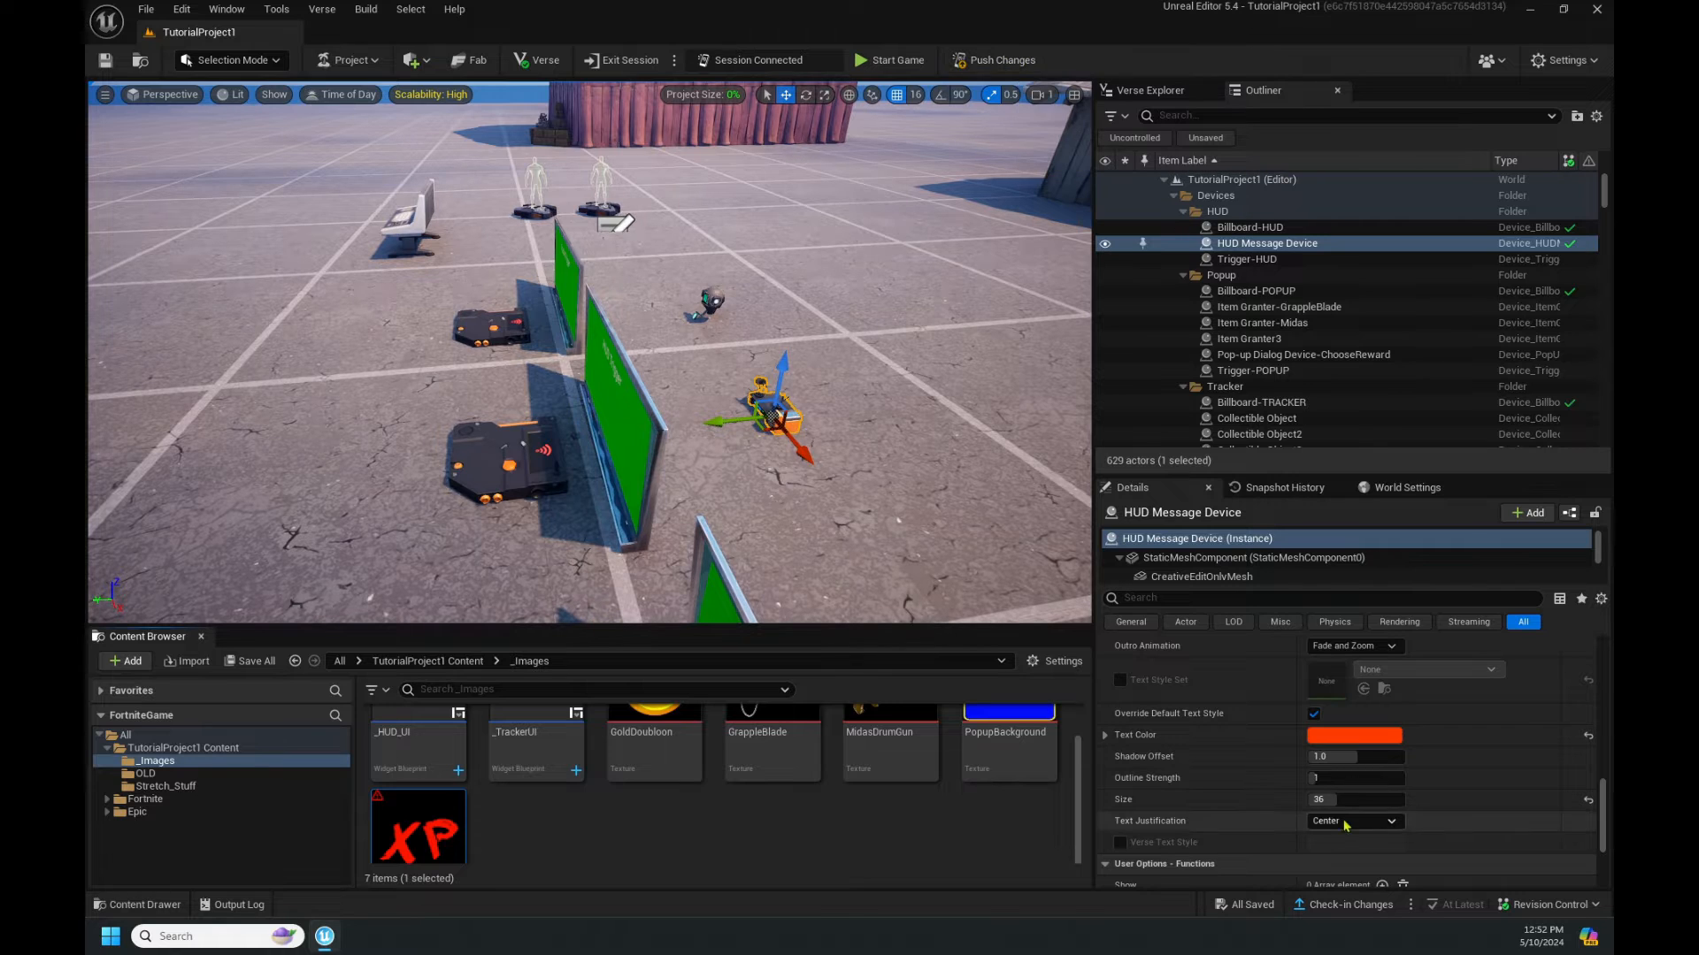
left_click(1025, 60)
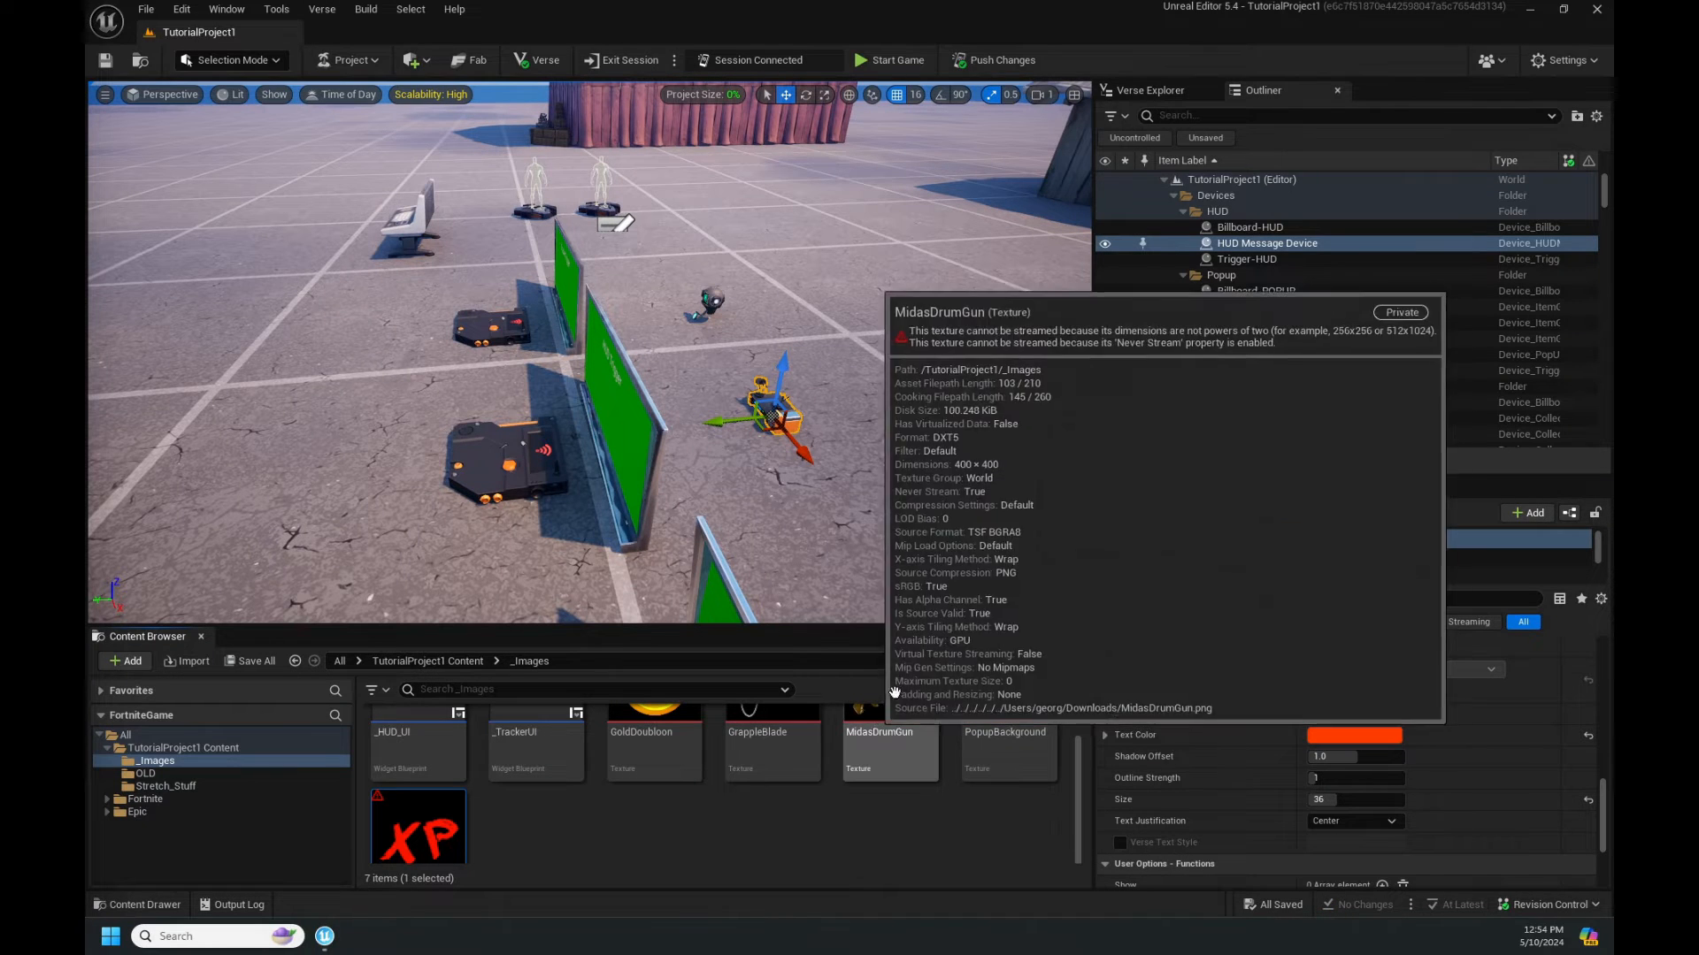
left_click(916, 66)
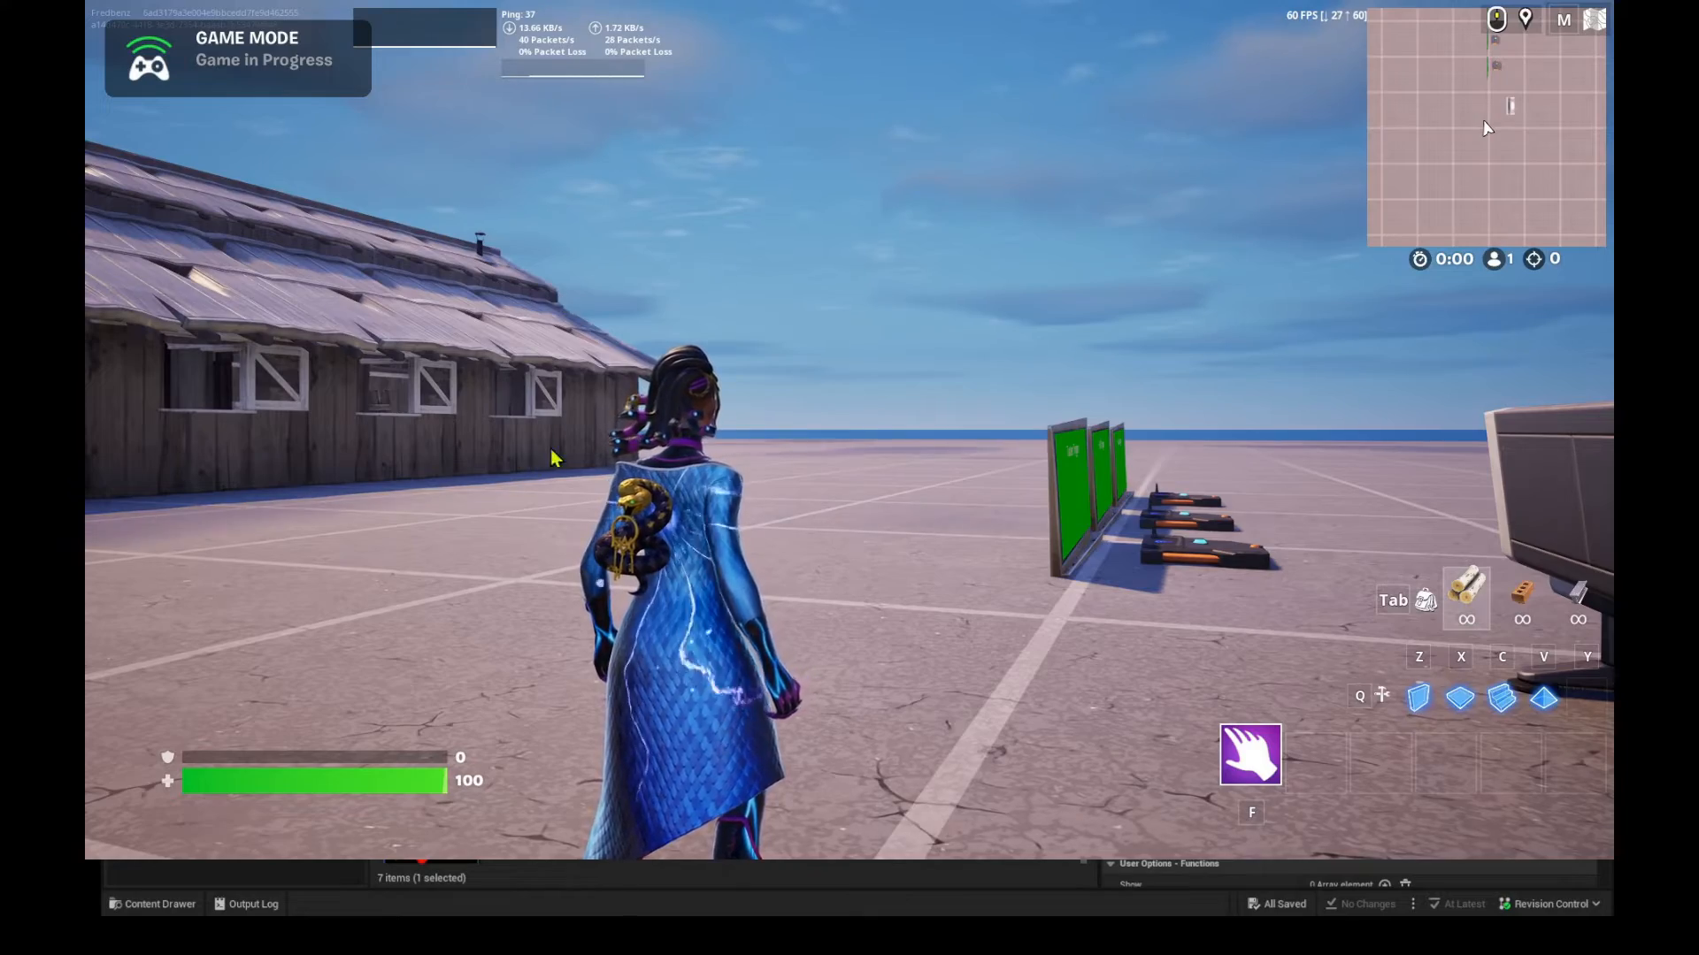
Run the character onto the HUD Trigger pad to test the default message widget, and end the game.
key("w")
key("w")
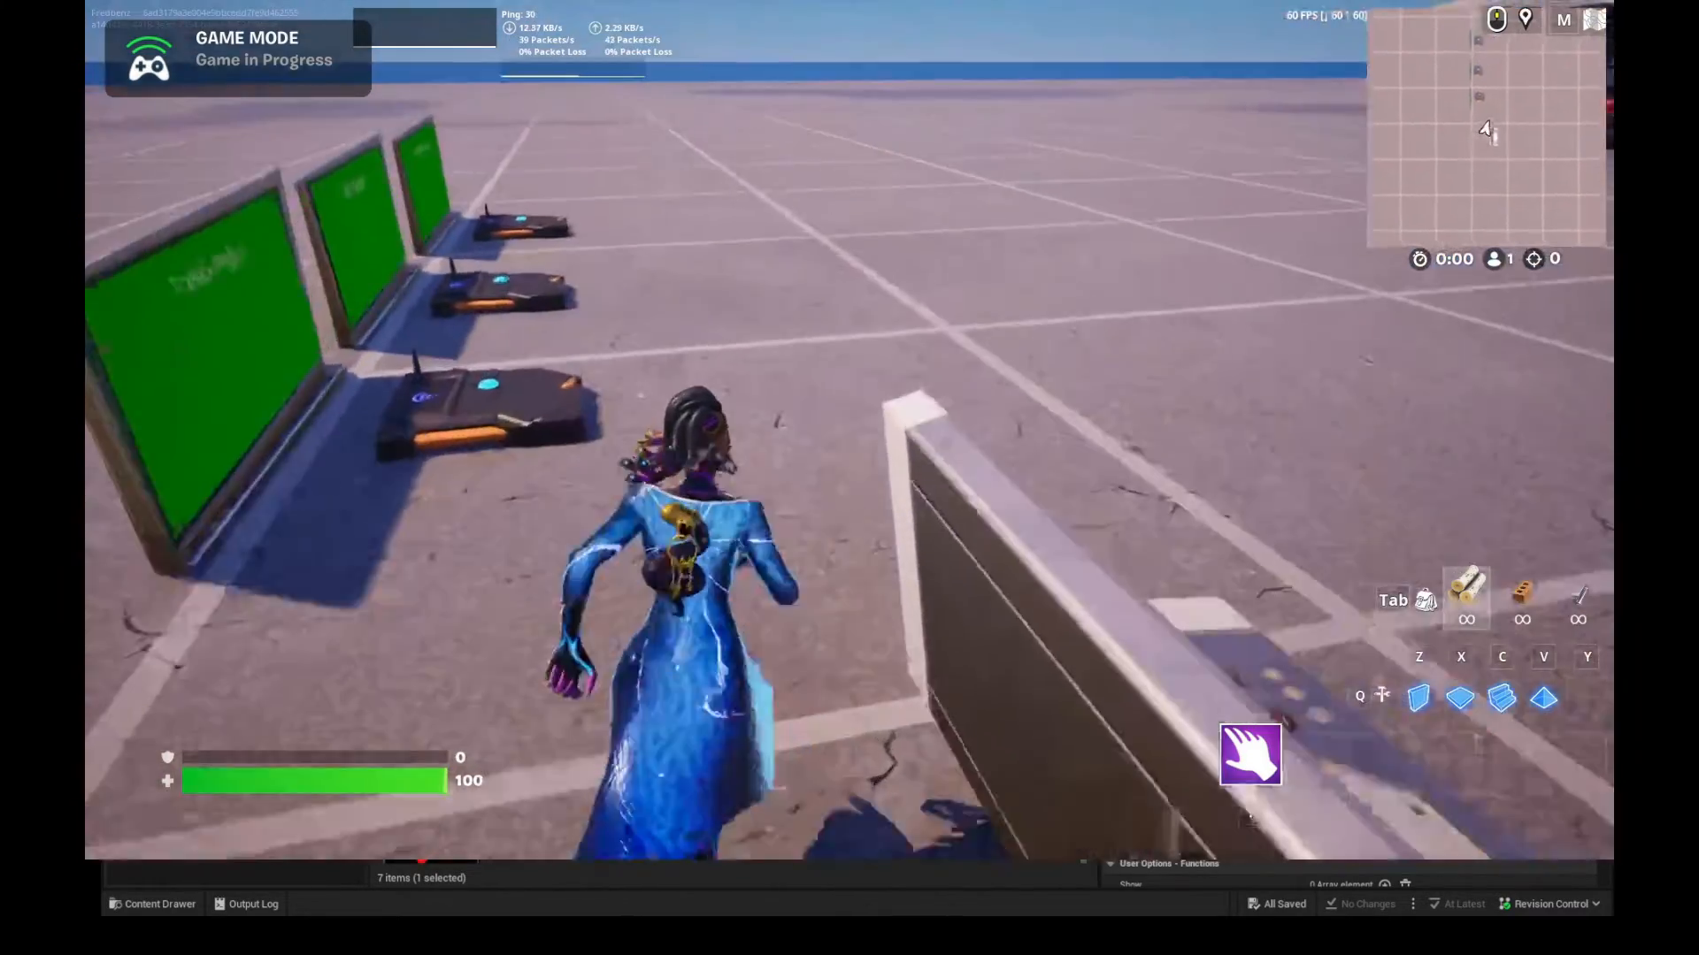
key("w")
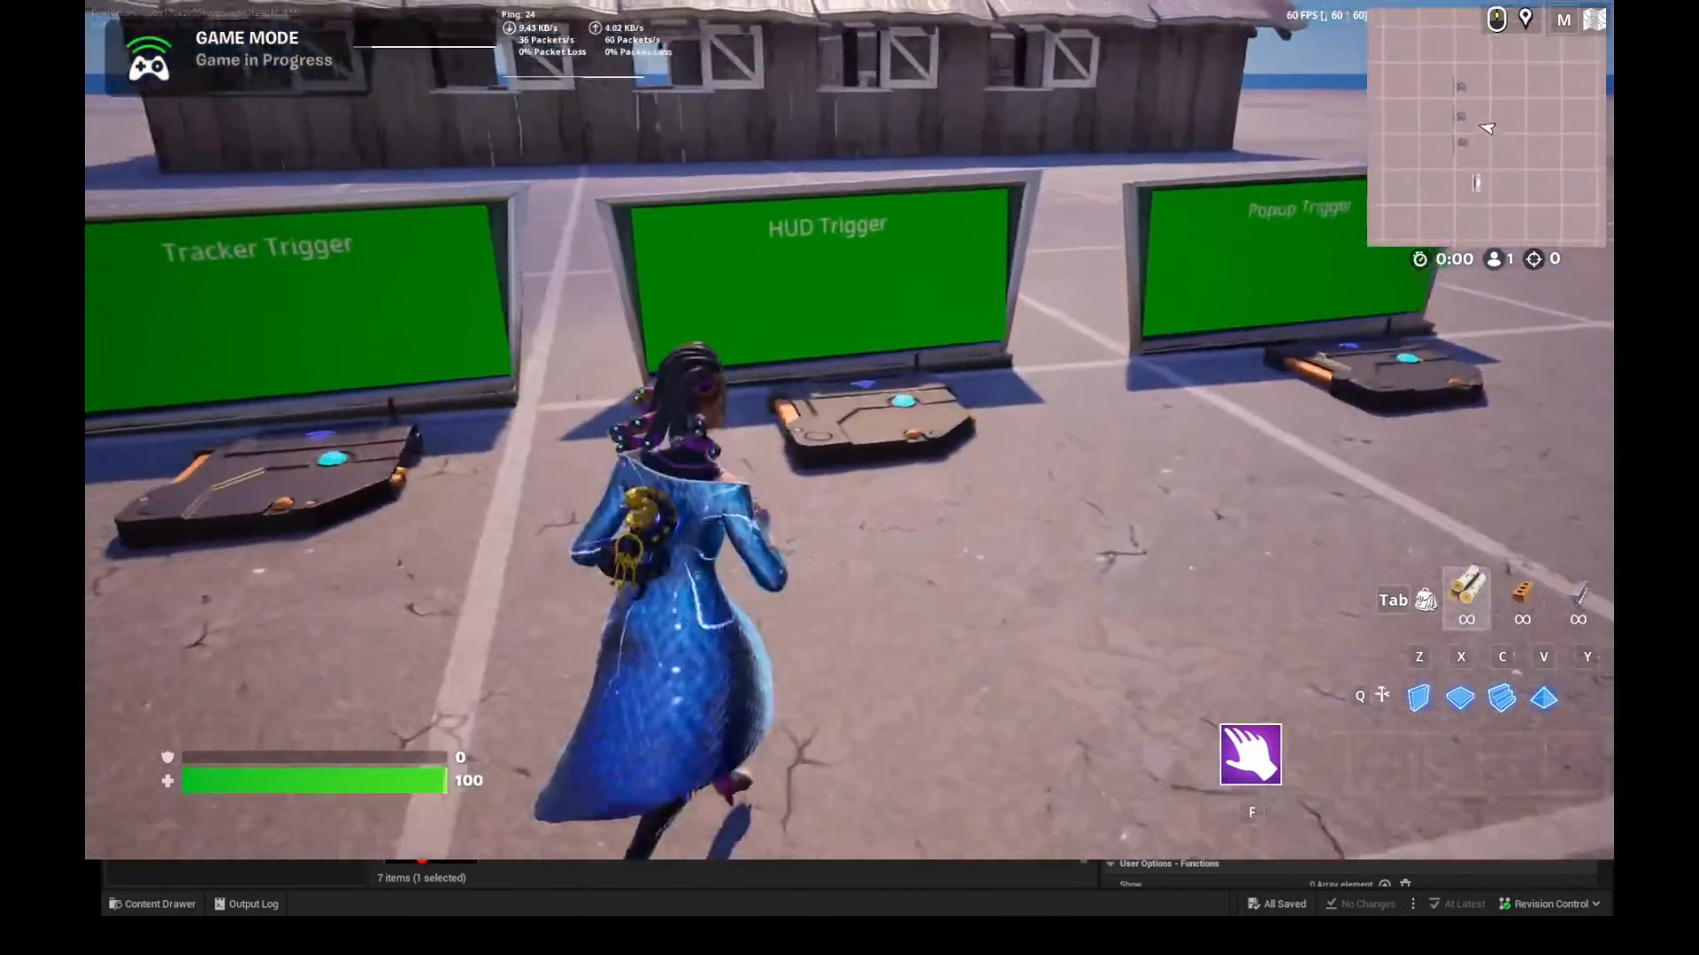
key("s")
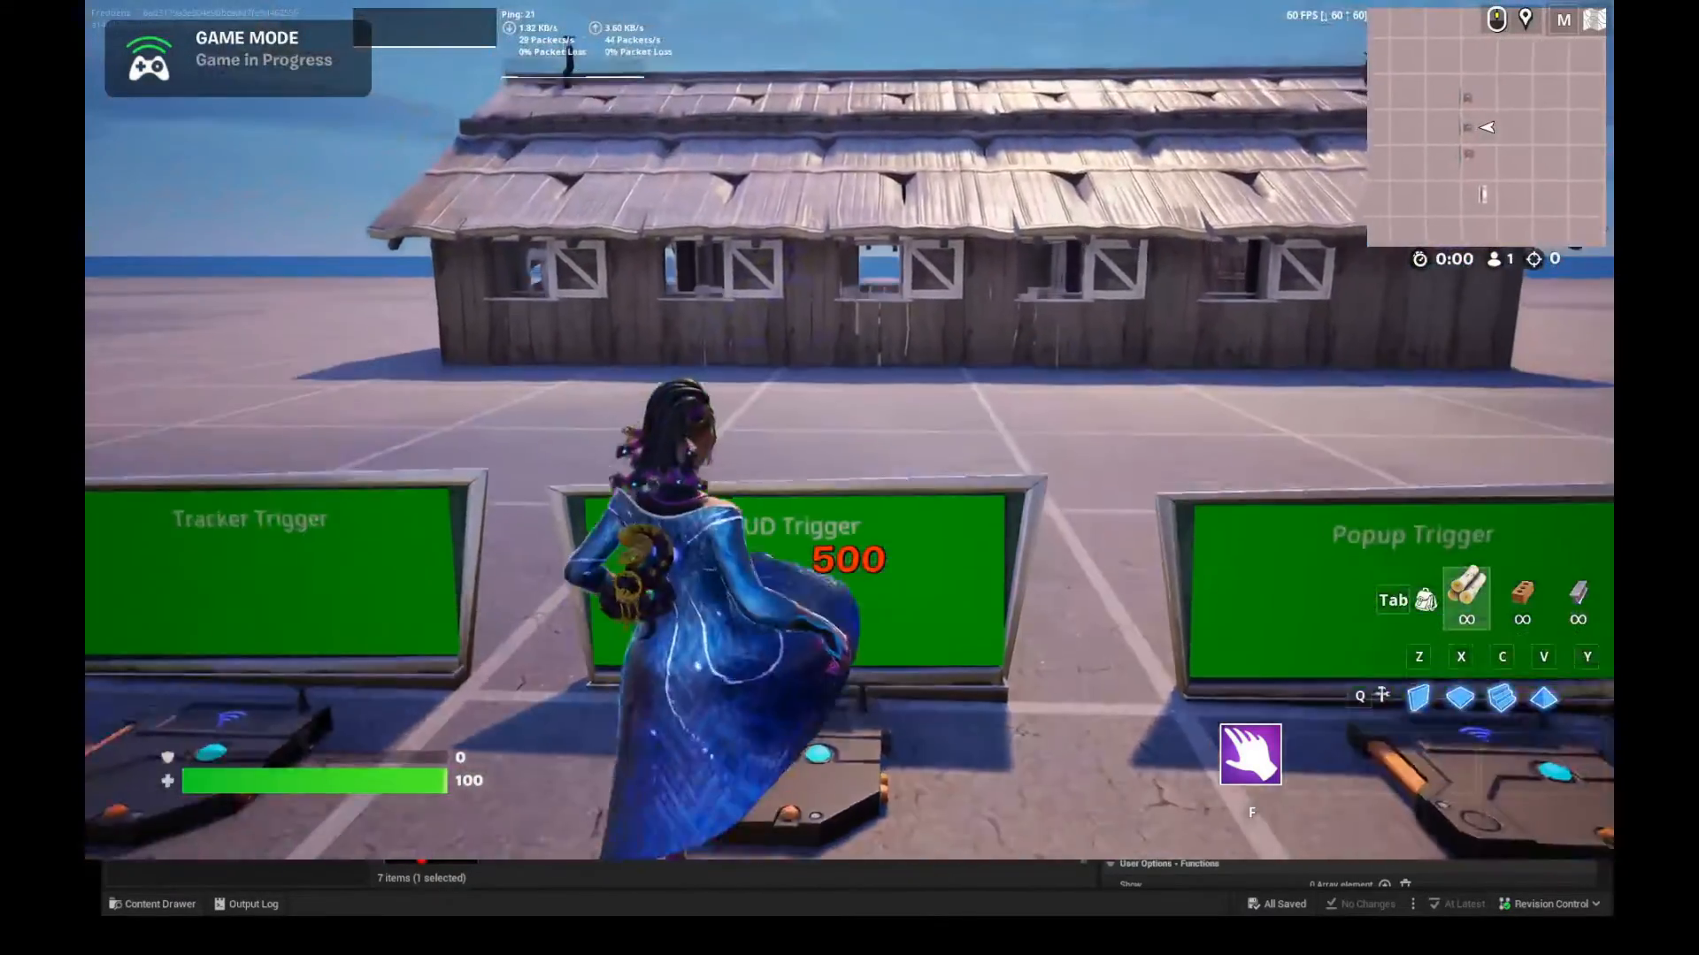
key("w")
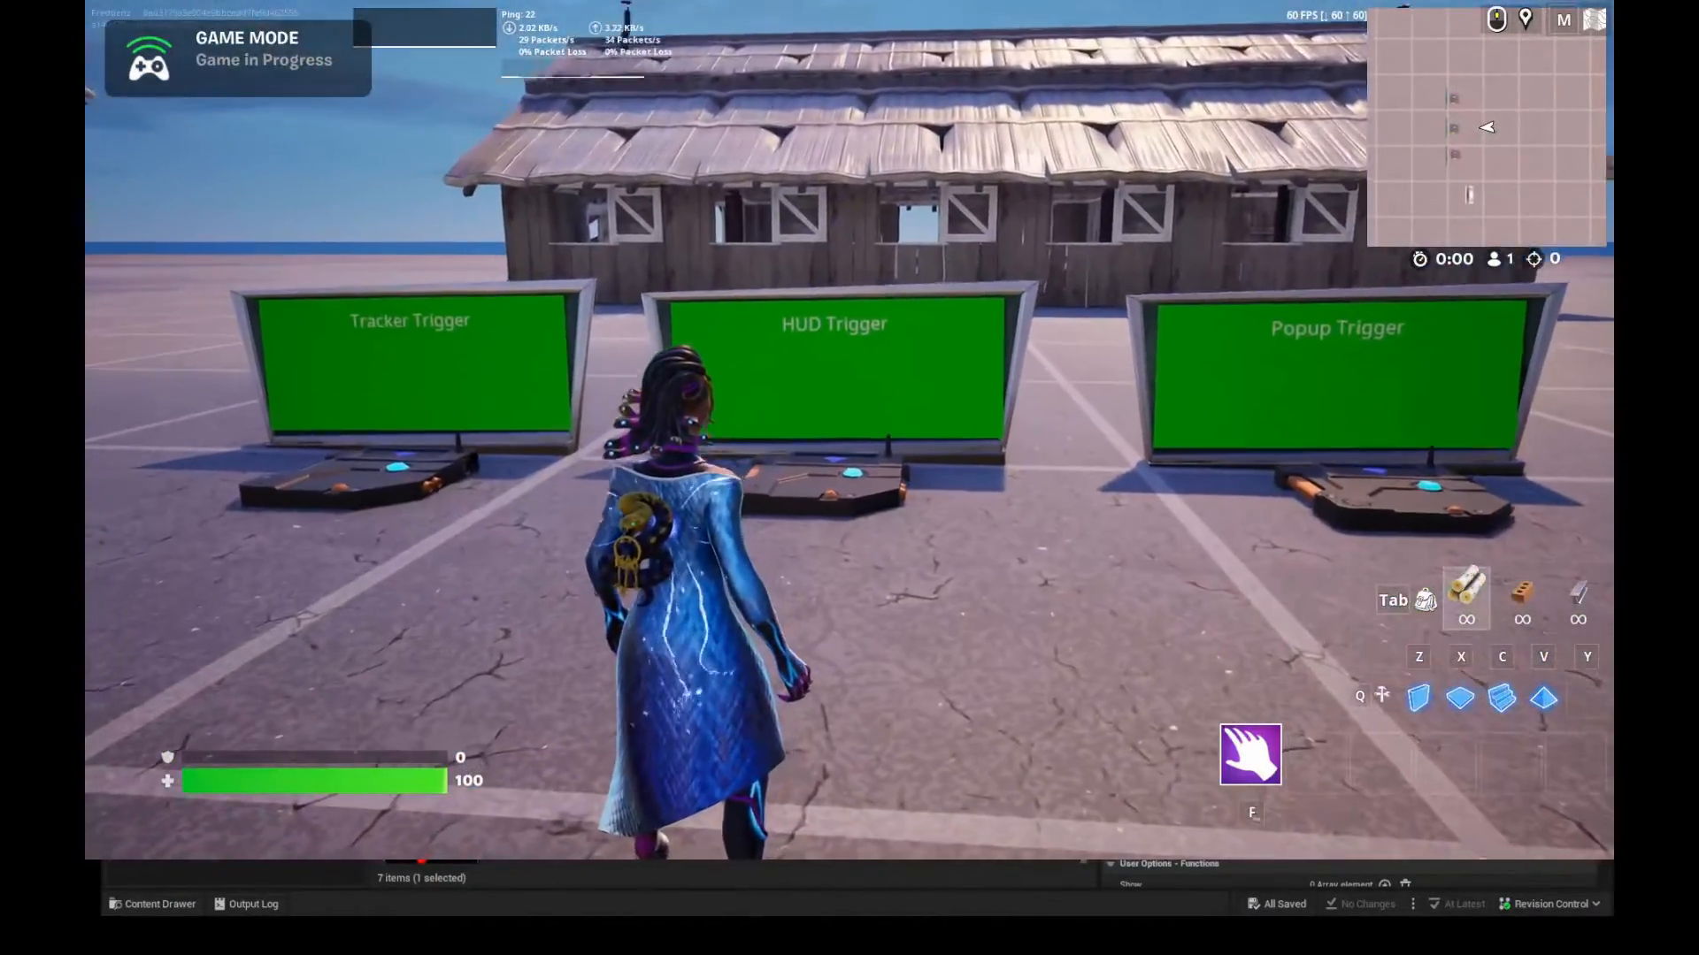
key("Escape")
key("Escape")
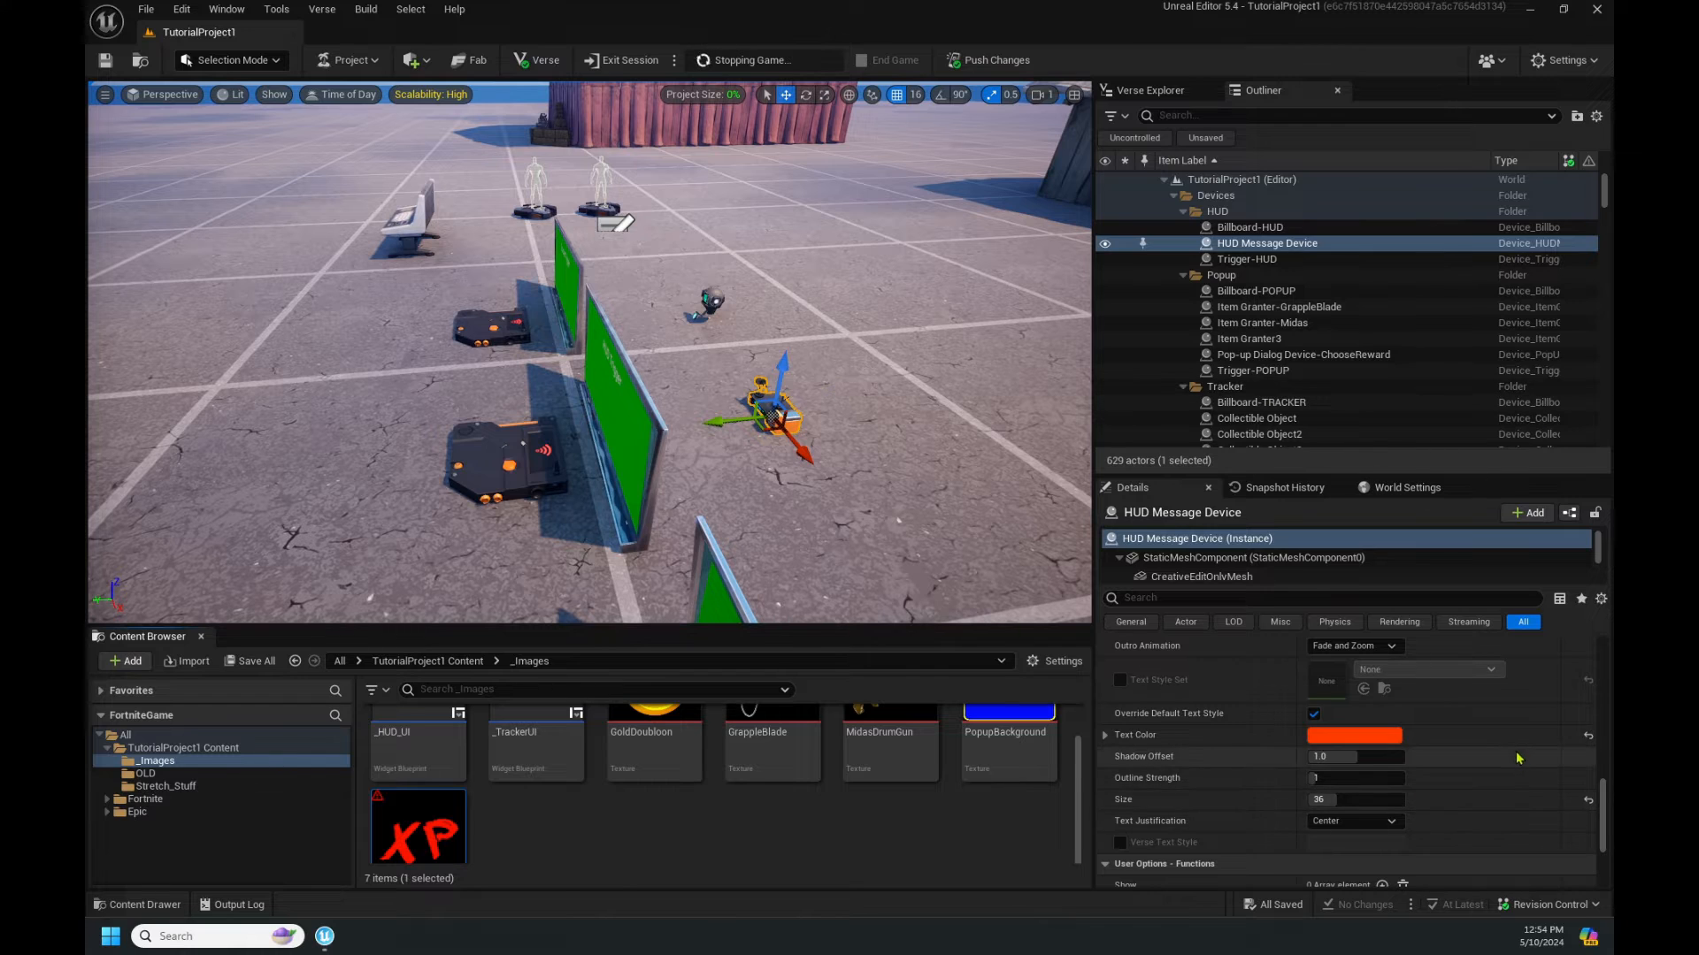
Set the HUD Message Device's HUD Widget to _HUD_UI.
scroll(1518, 758, "down", 3)
scroll(1515, 757, "up", 5)
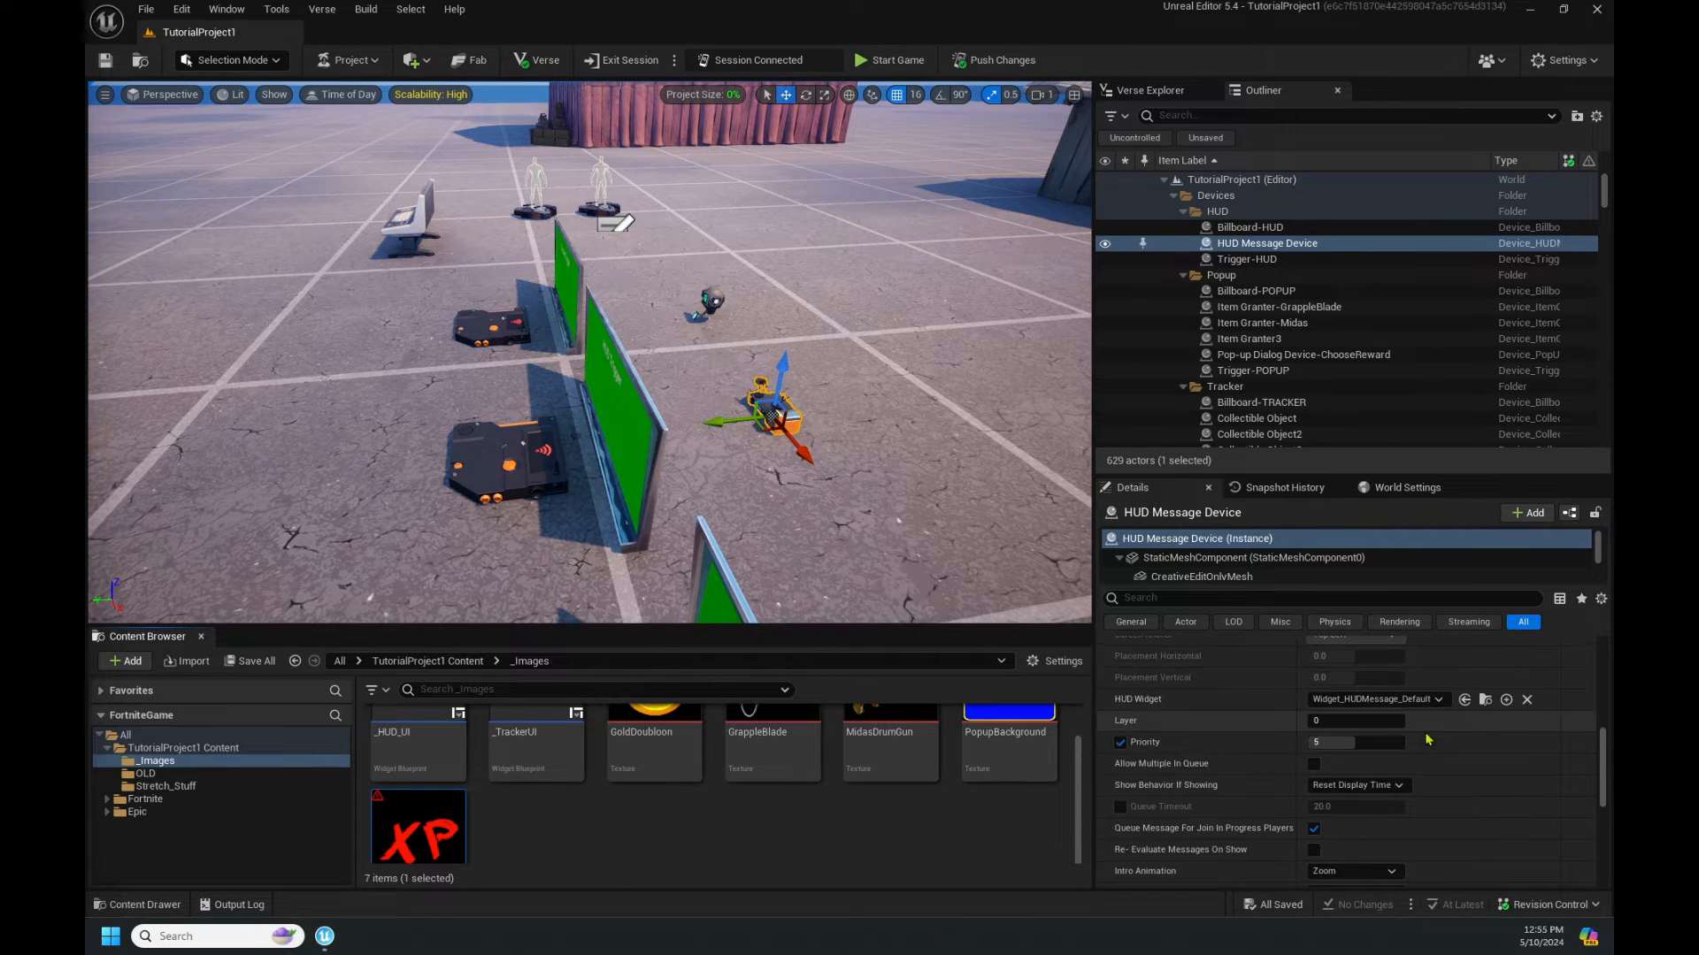
left_click(1407, 700)
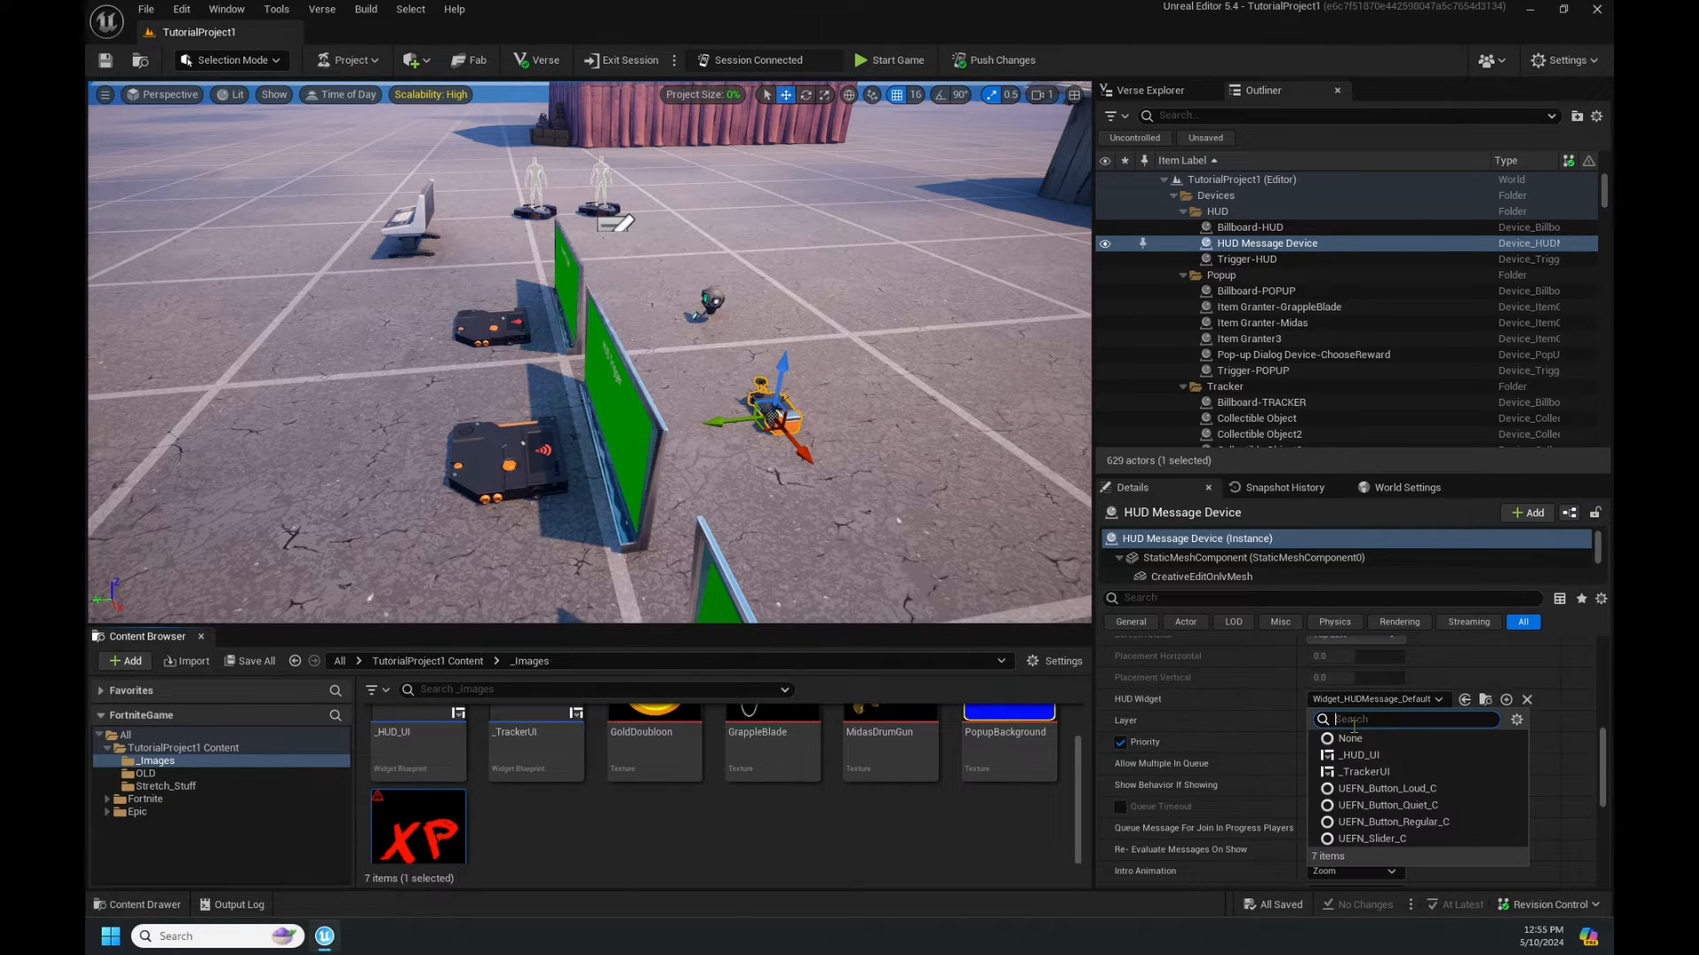
left_click(1360, 755)
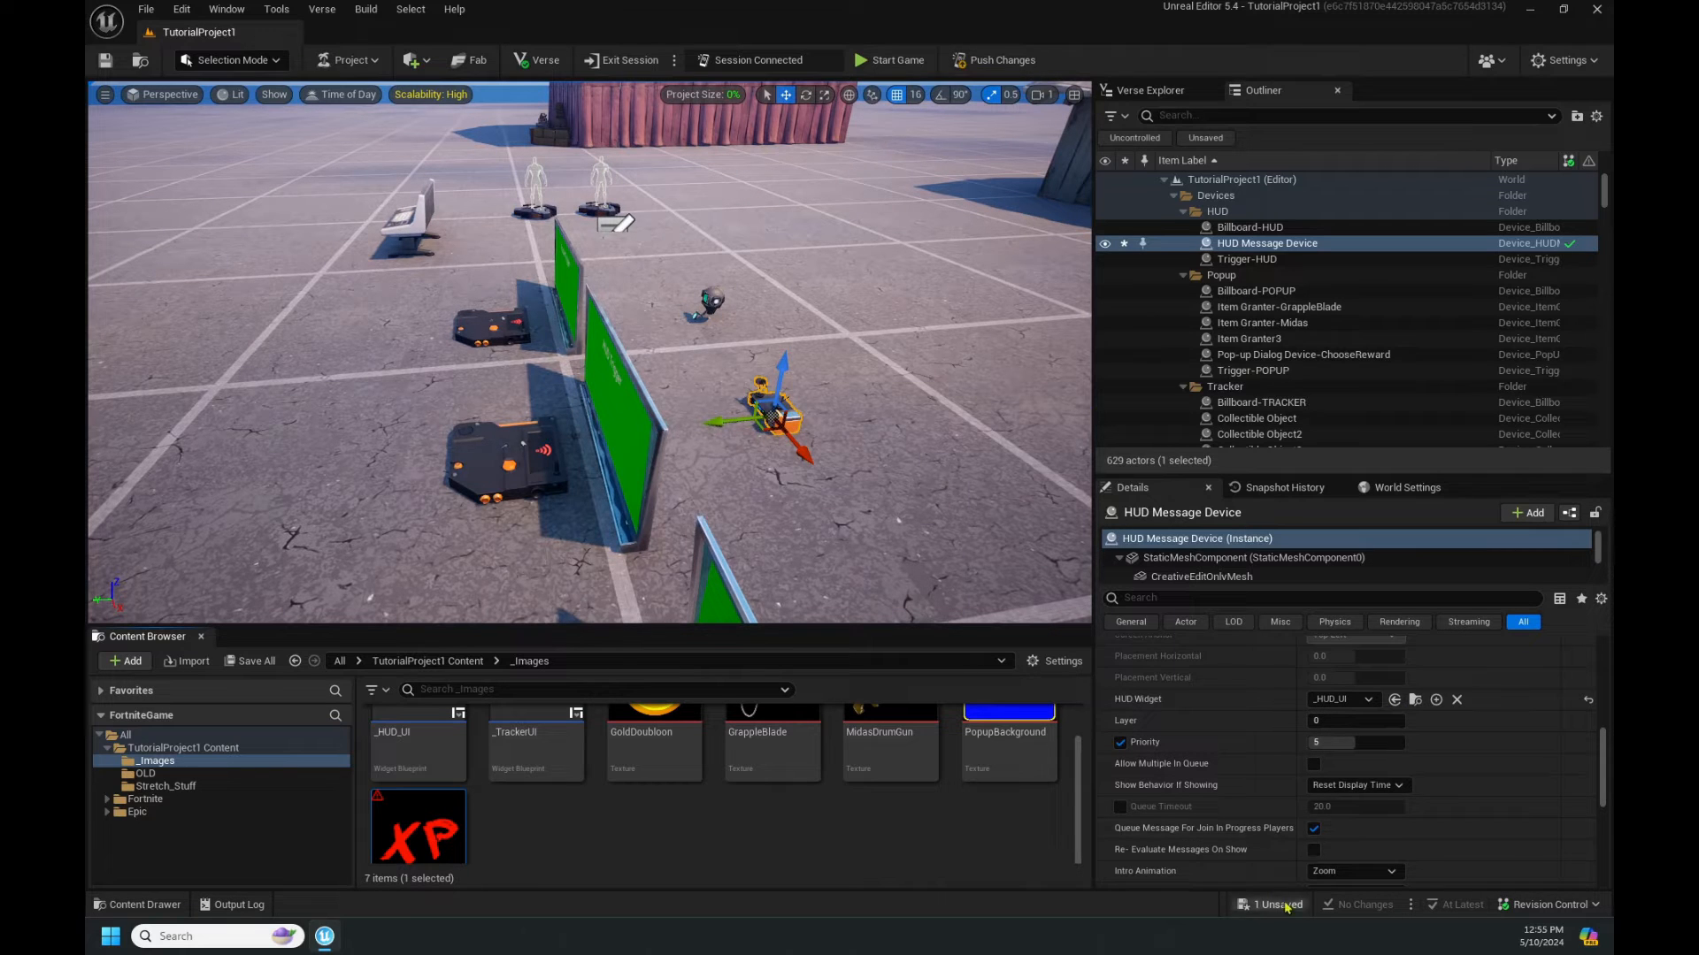
Save the HUD Message Device, push the changes to the live session and start the game.
left_click(1257, 905)
left_click(980, 648)
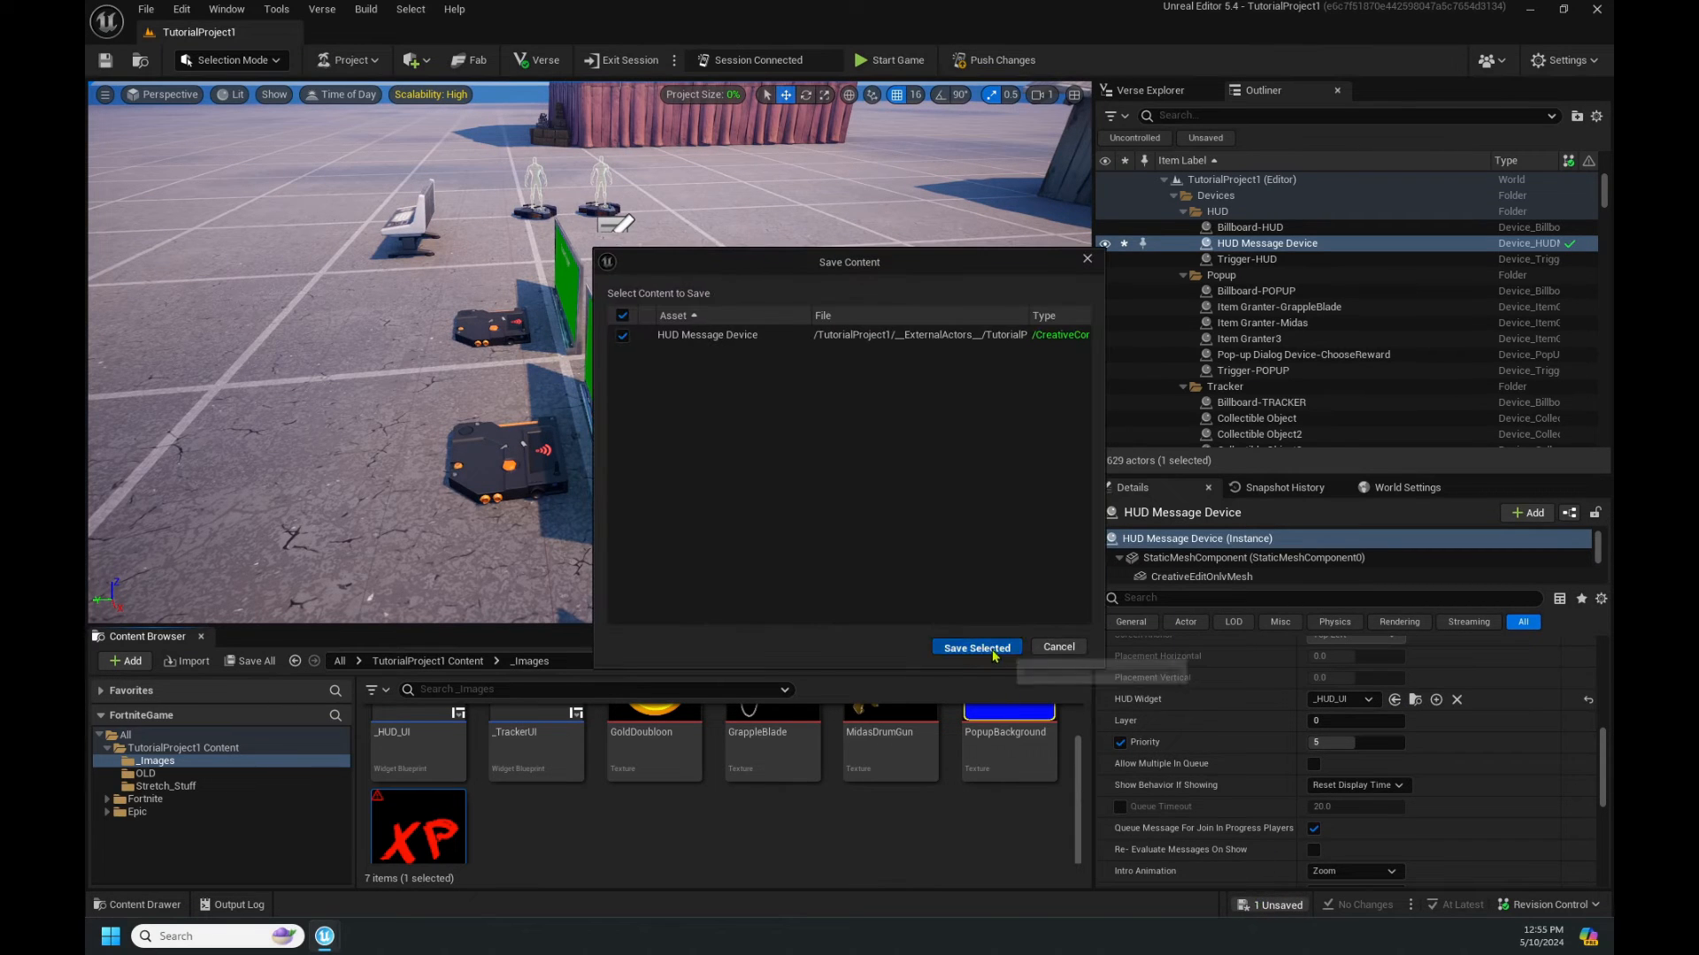
left_click(985, 61)
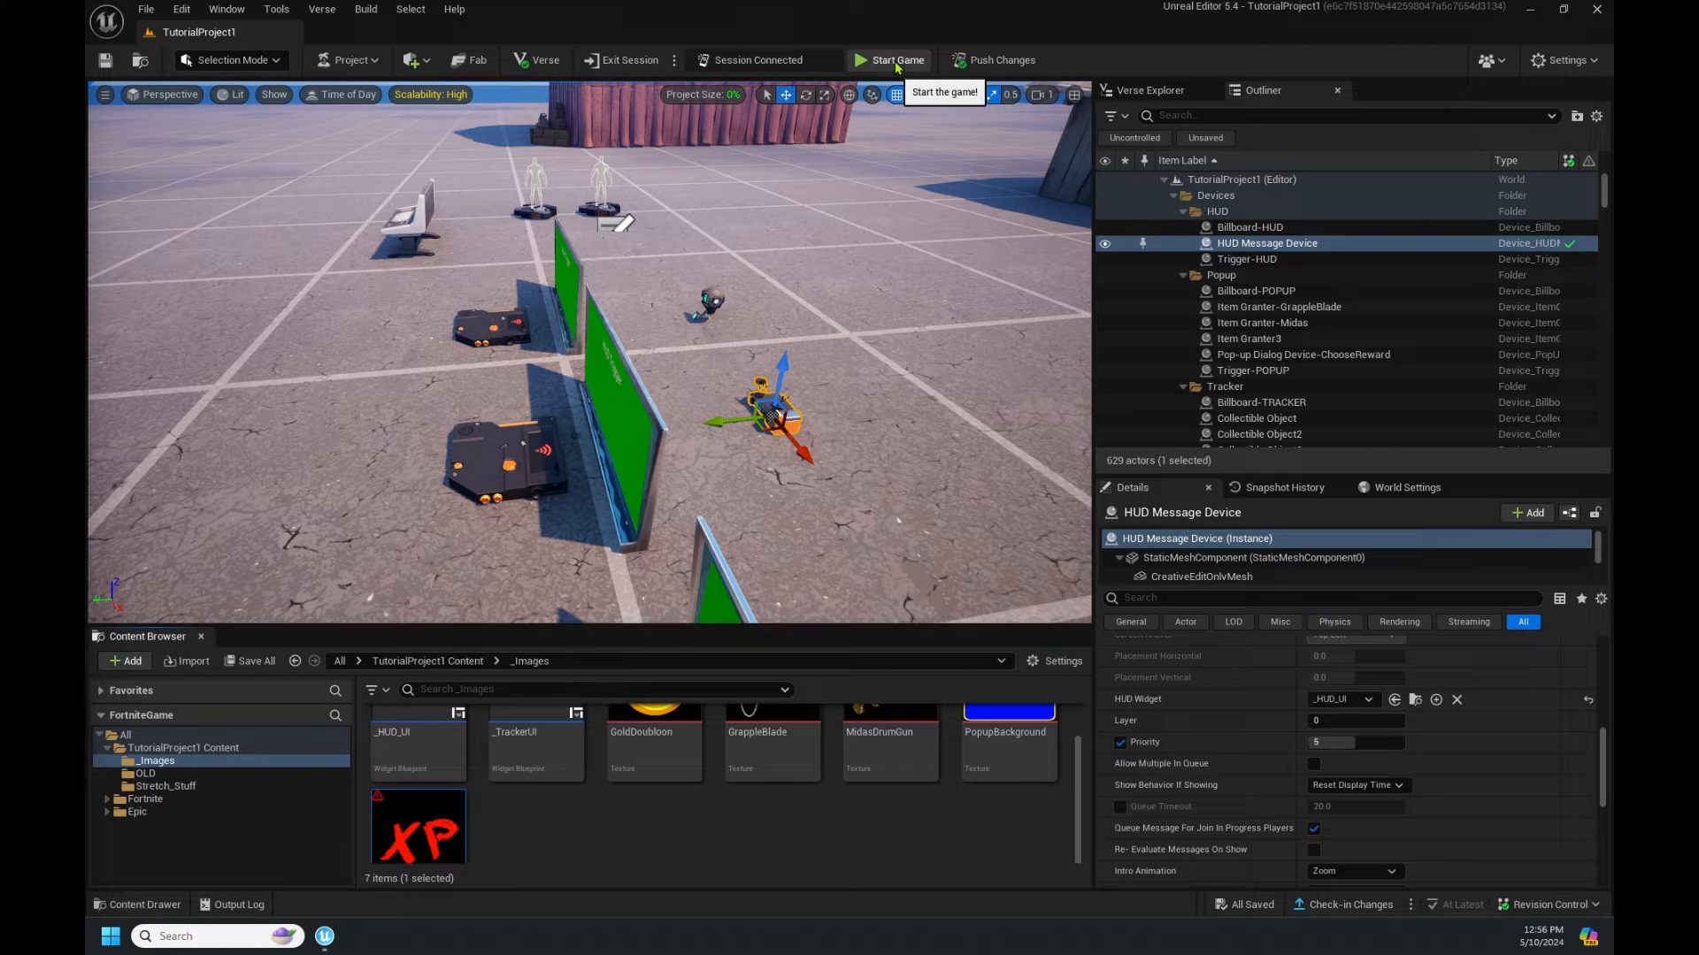
left_click(892, 60)
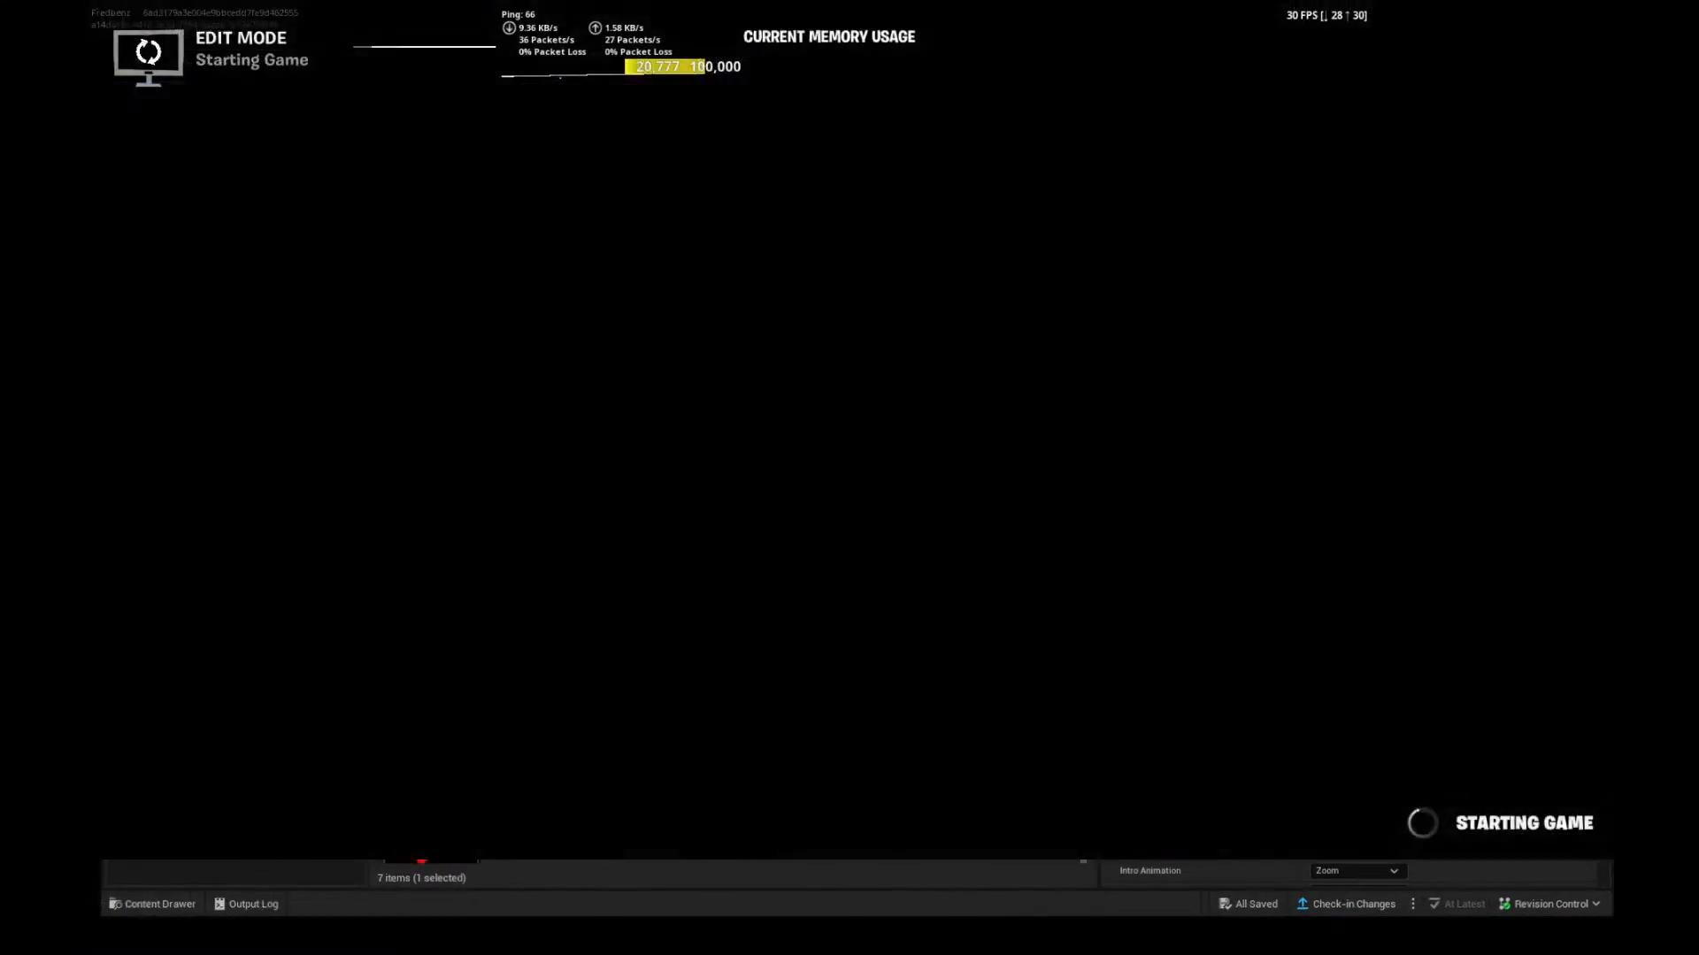
Run the character onto the HUD Trigger pad to test the custom XP widget, and end the game.
key("w")
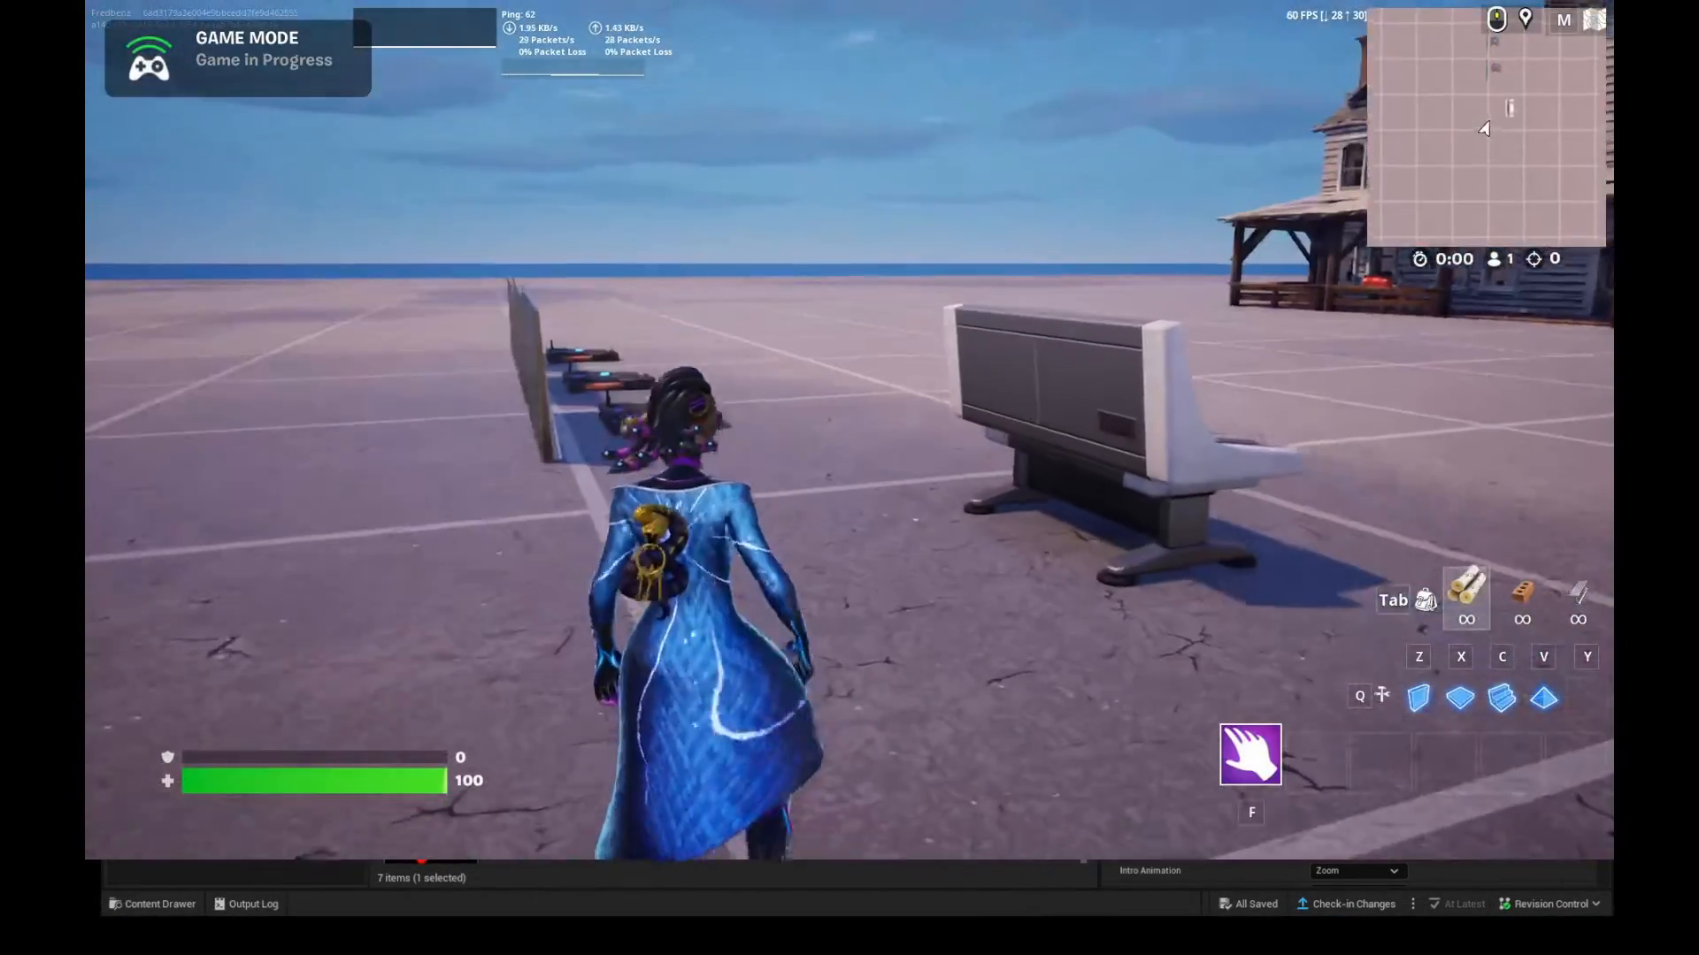
key("w")
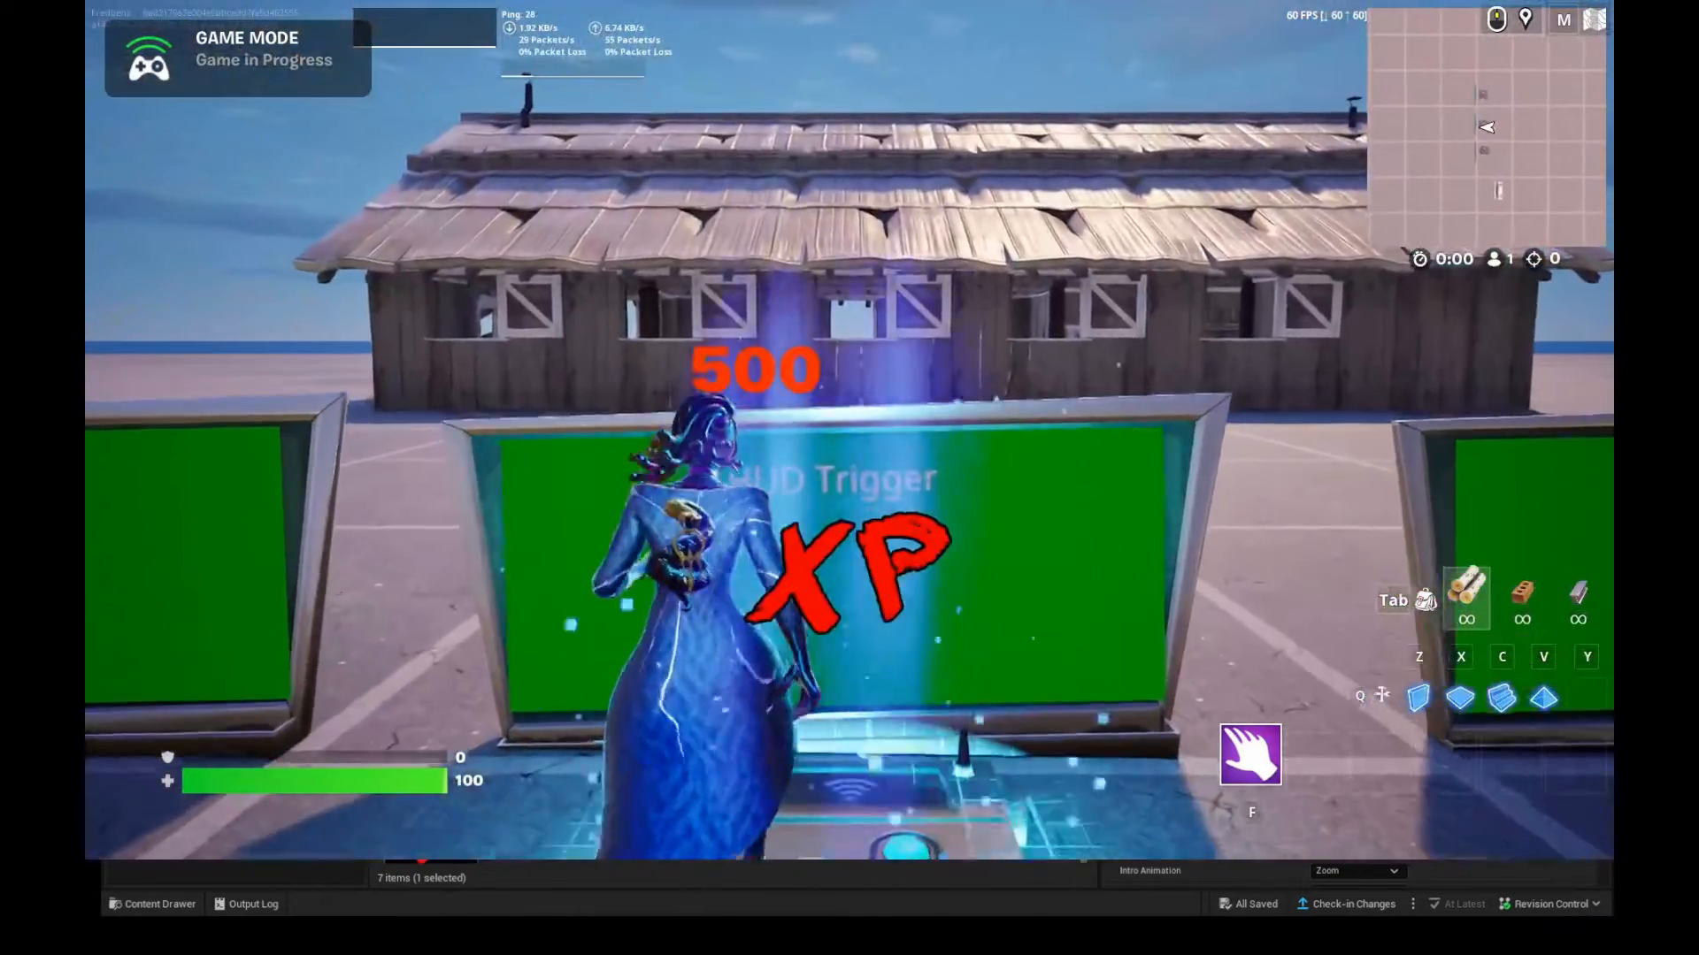
key("s")
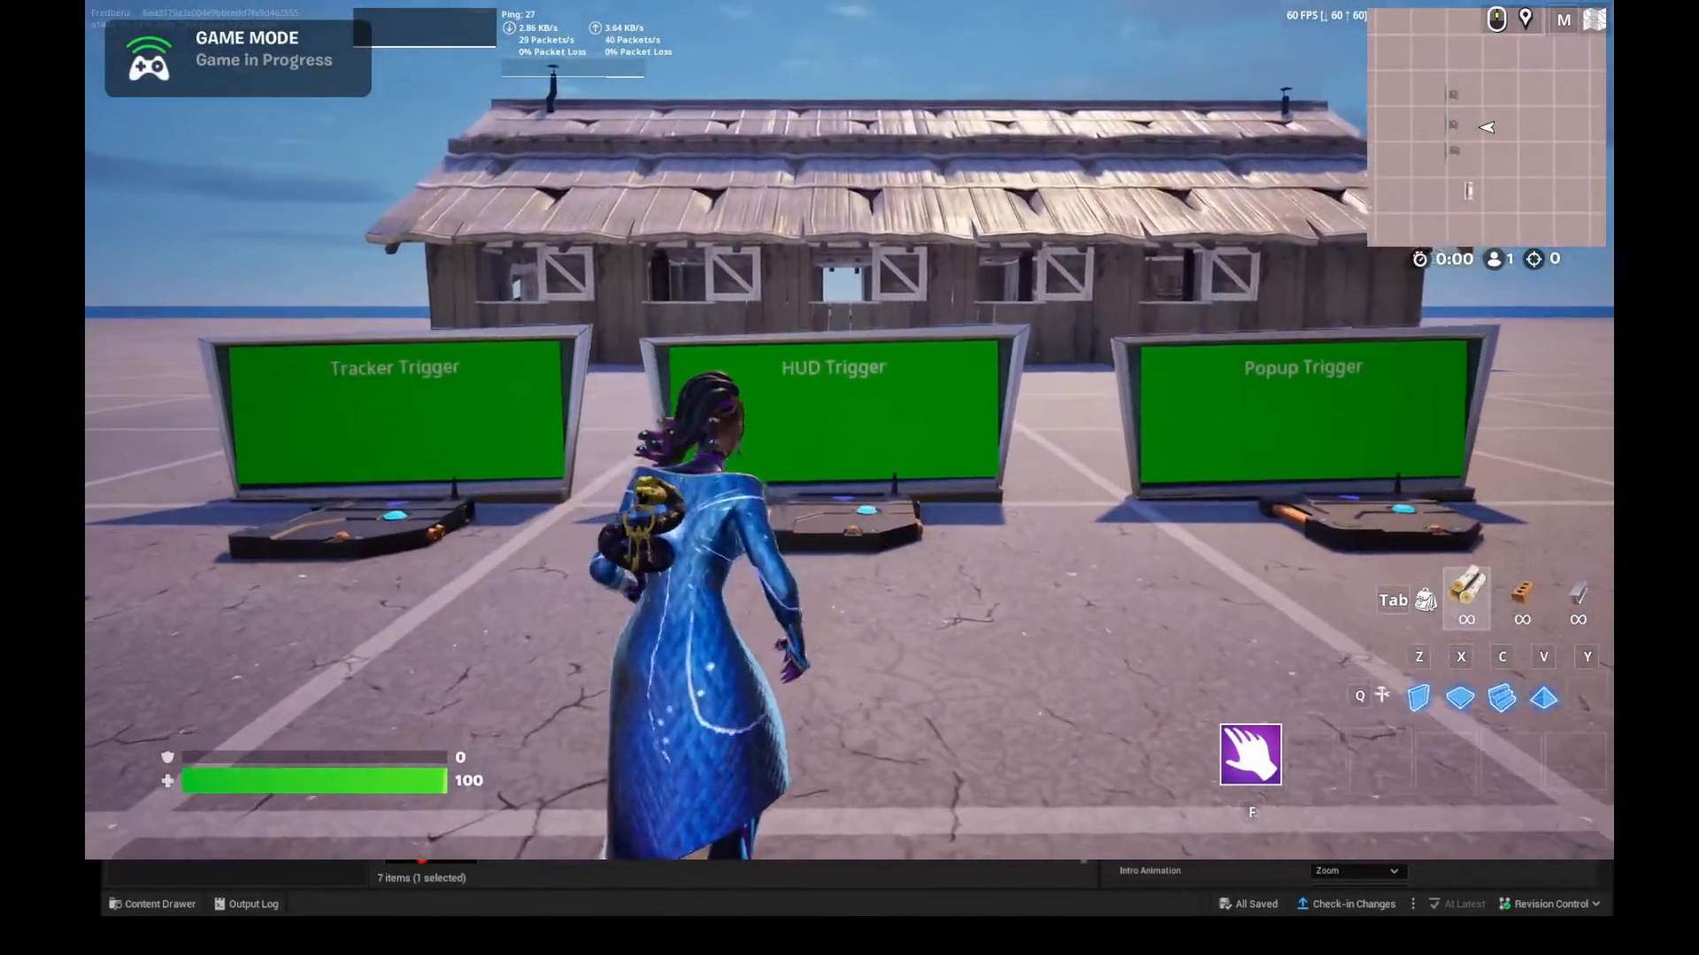
key("w")
key("w")
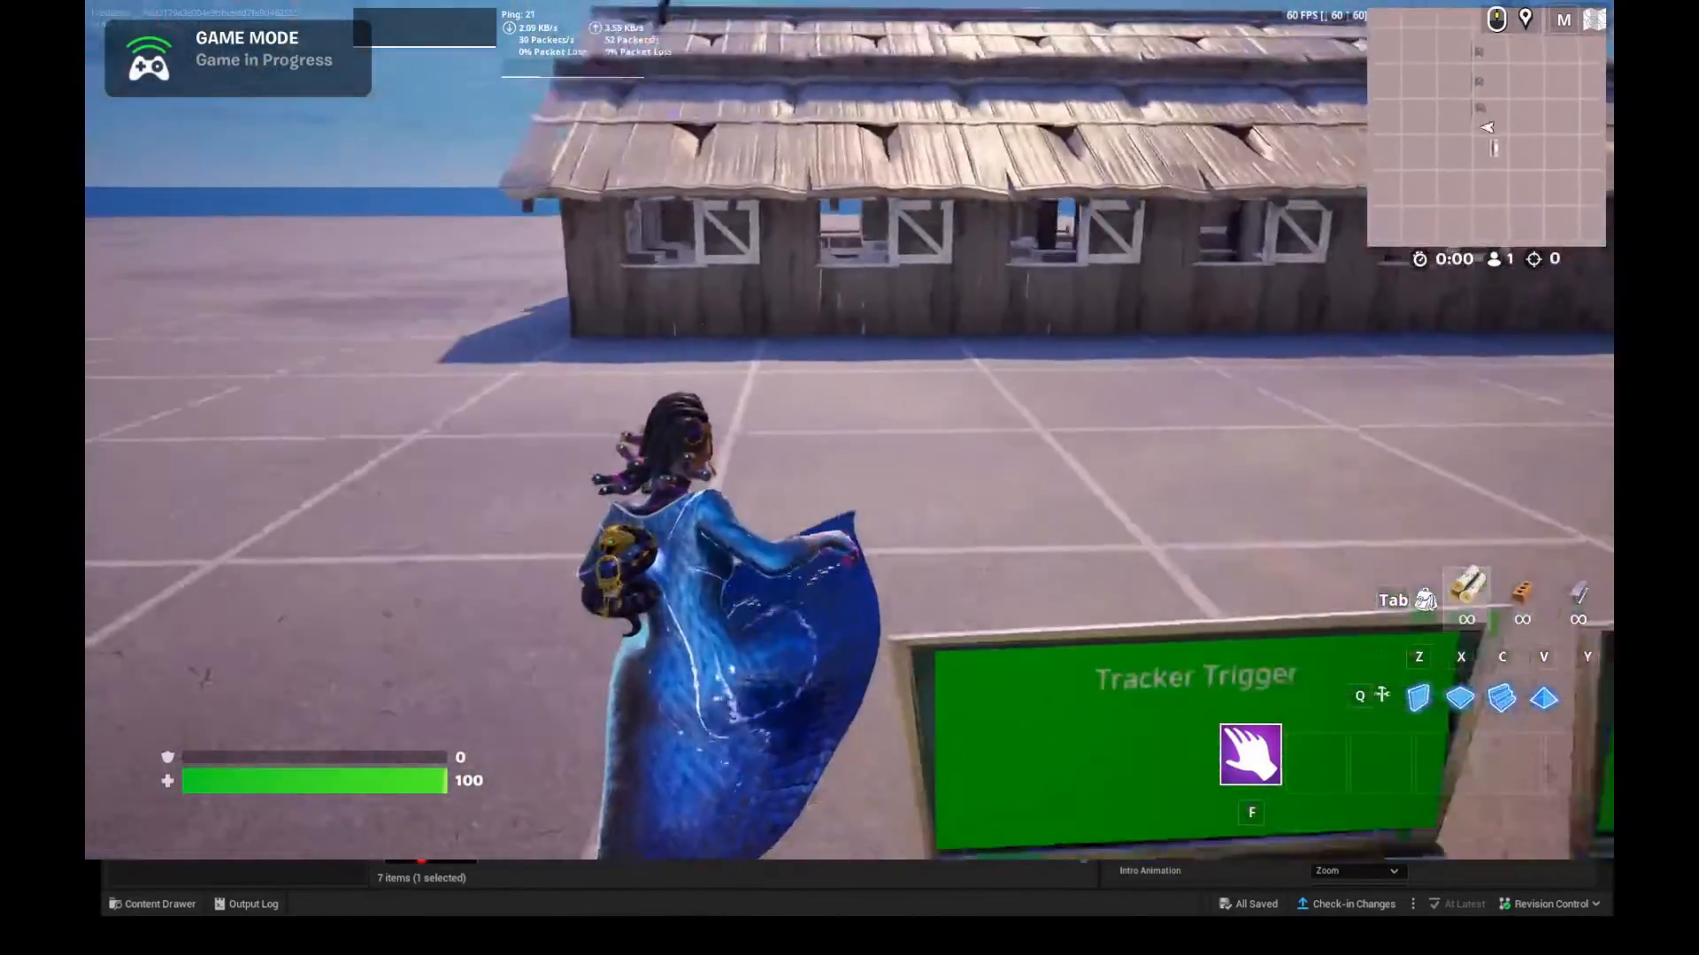
key("w")
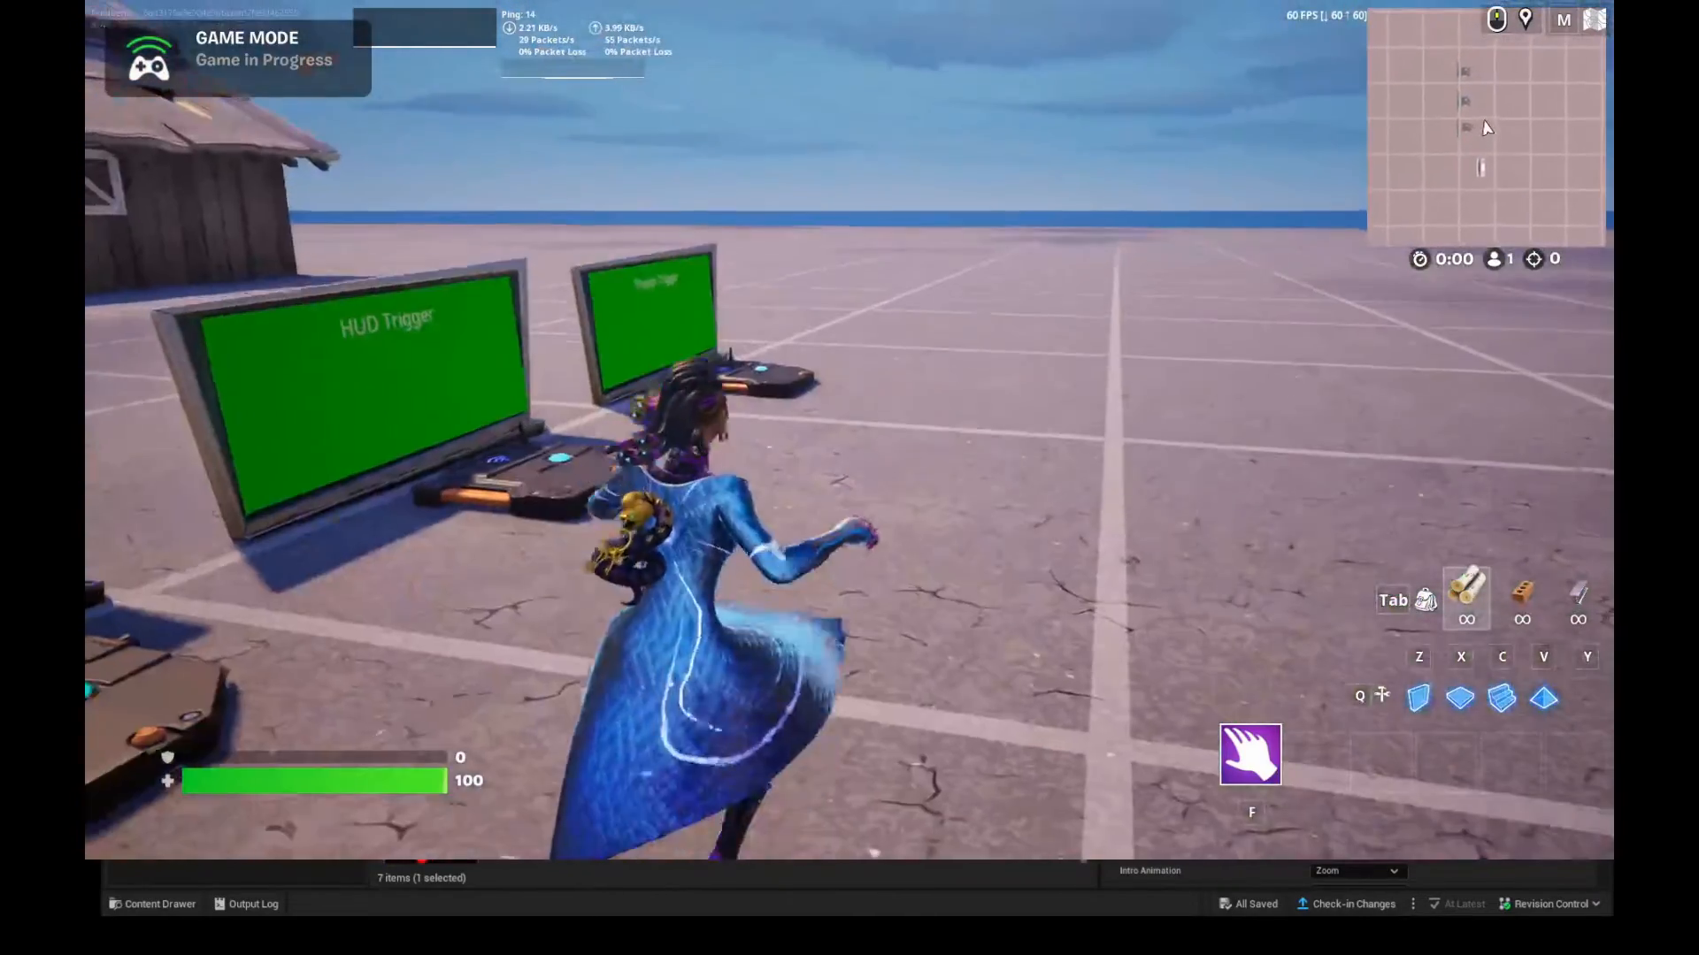
key("Escape")
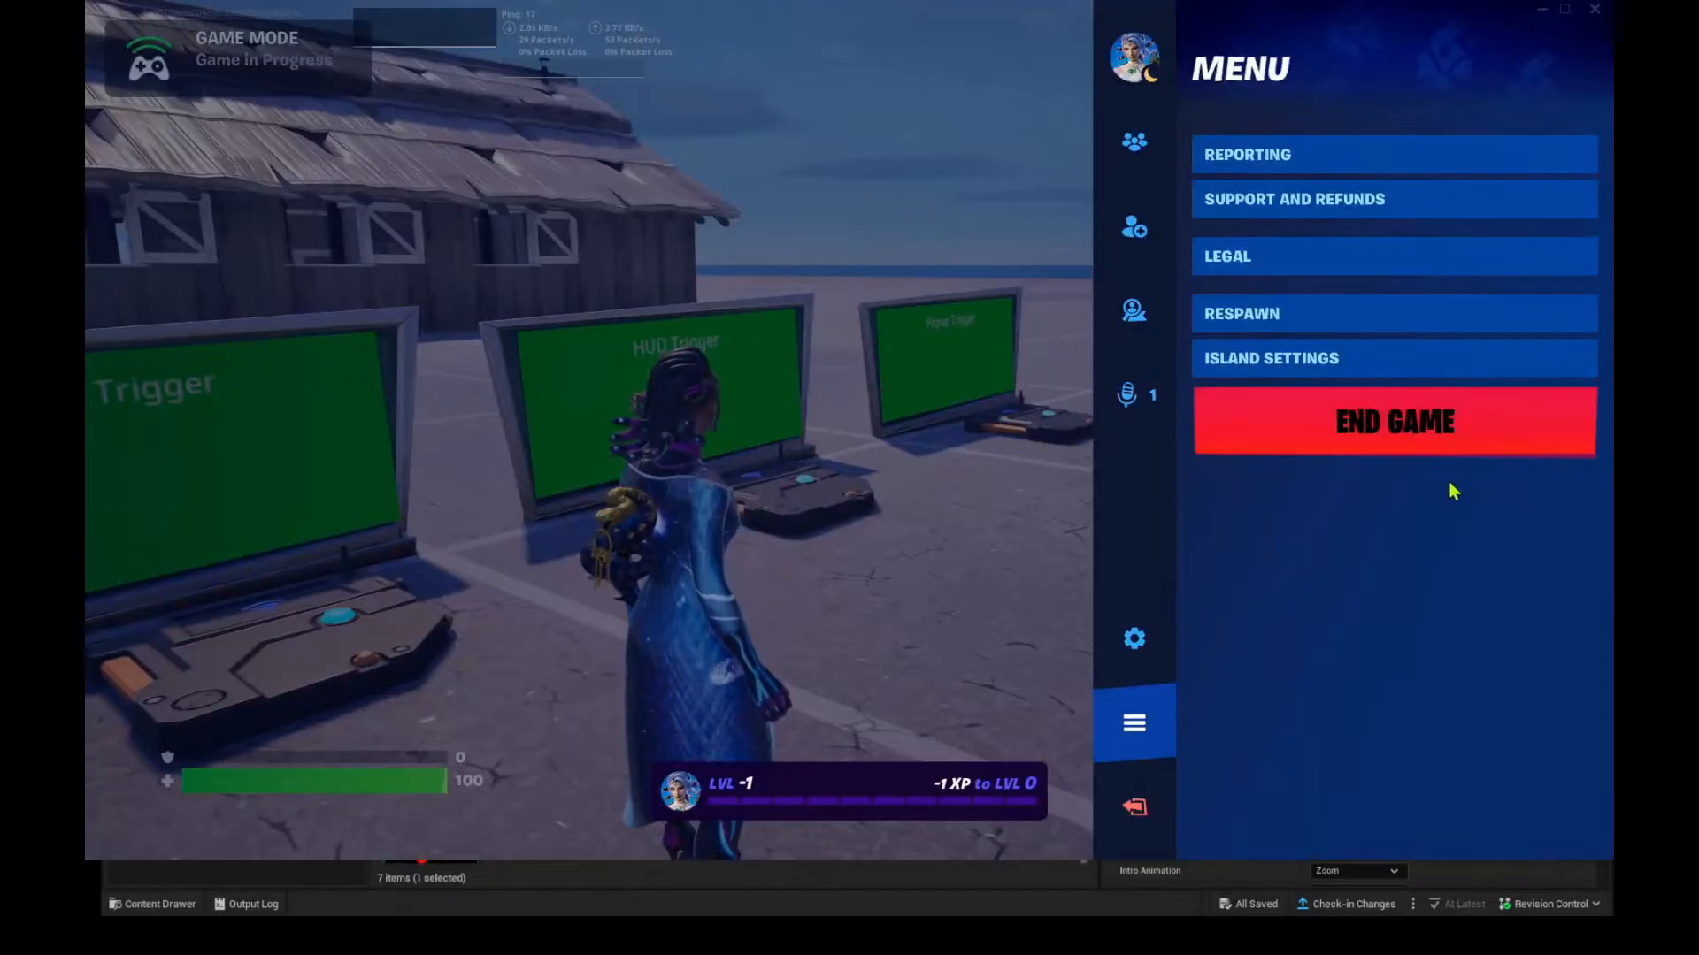
left_click(1436, 441)
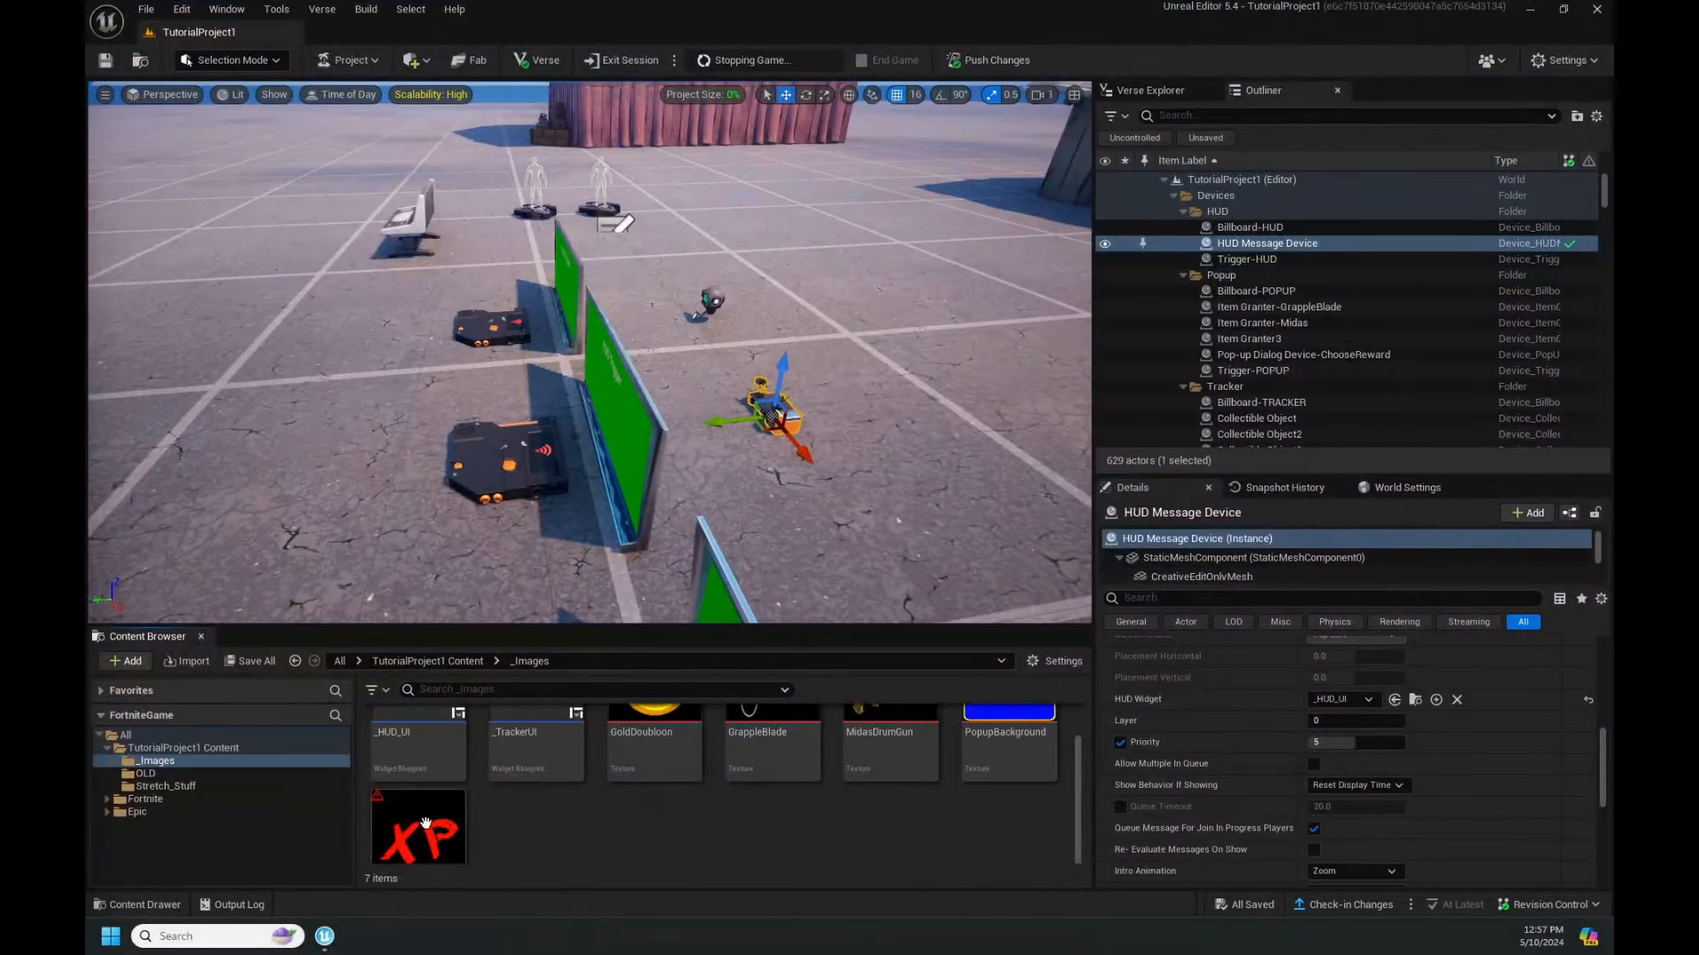
Open the _HUD_UI widget and search the XP-VALUE text block's properties for a justification setting.
double_click(450, 752)
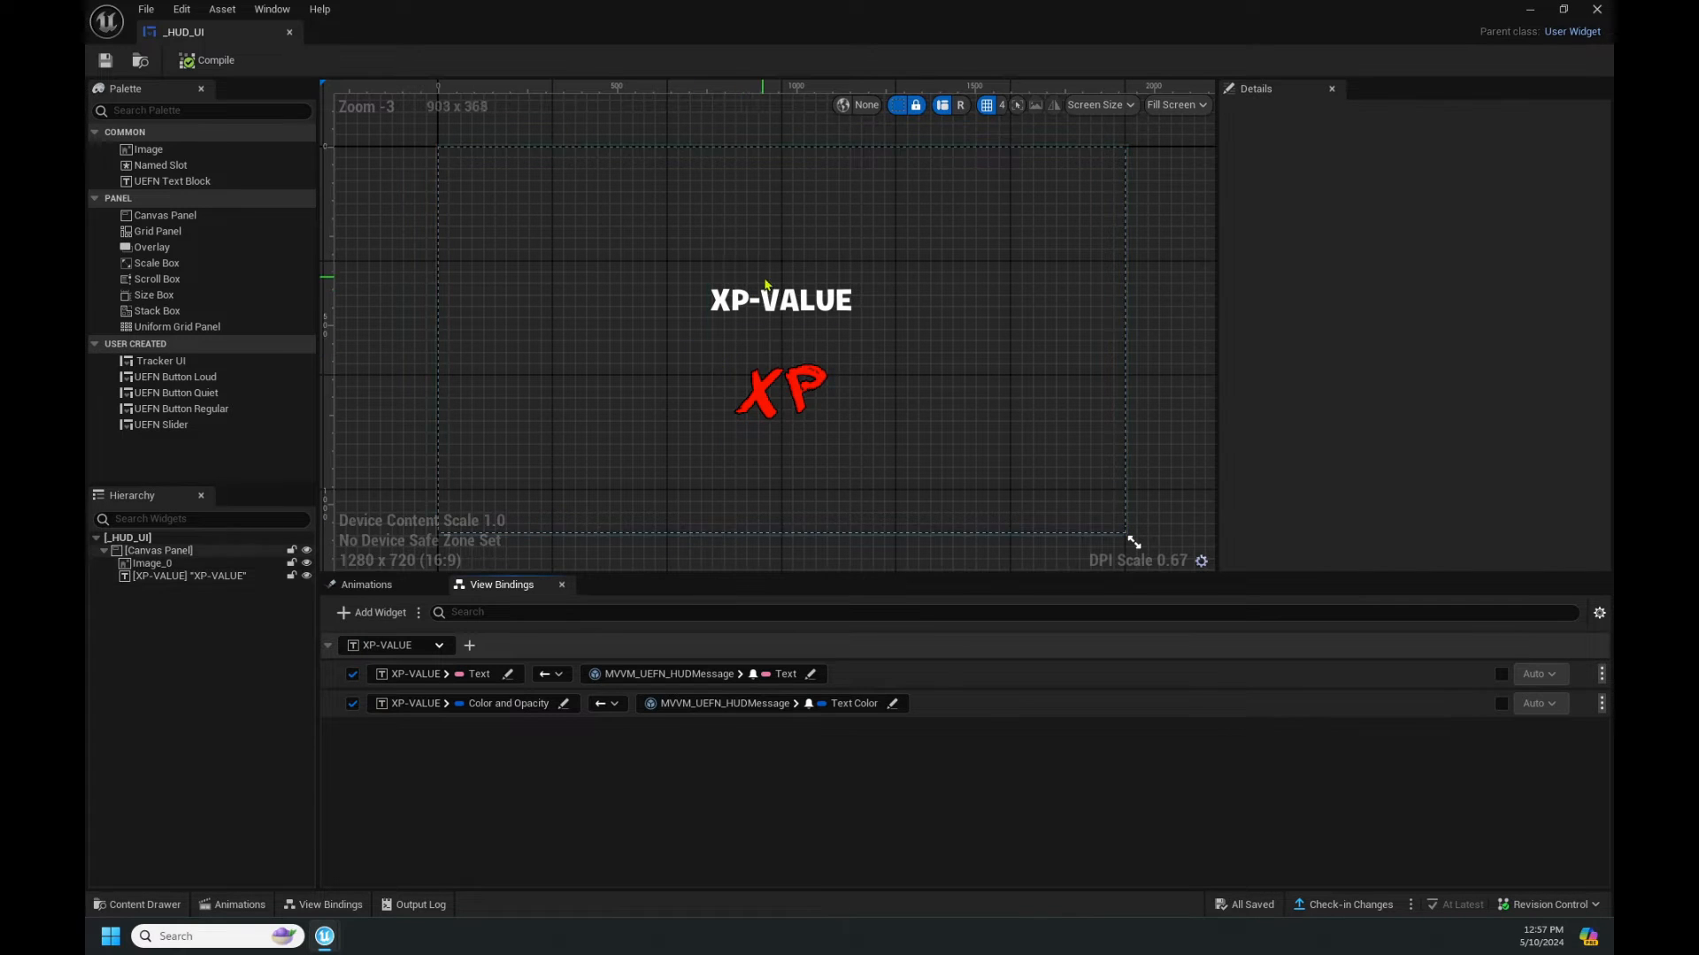
left_click(768, 292)
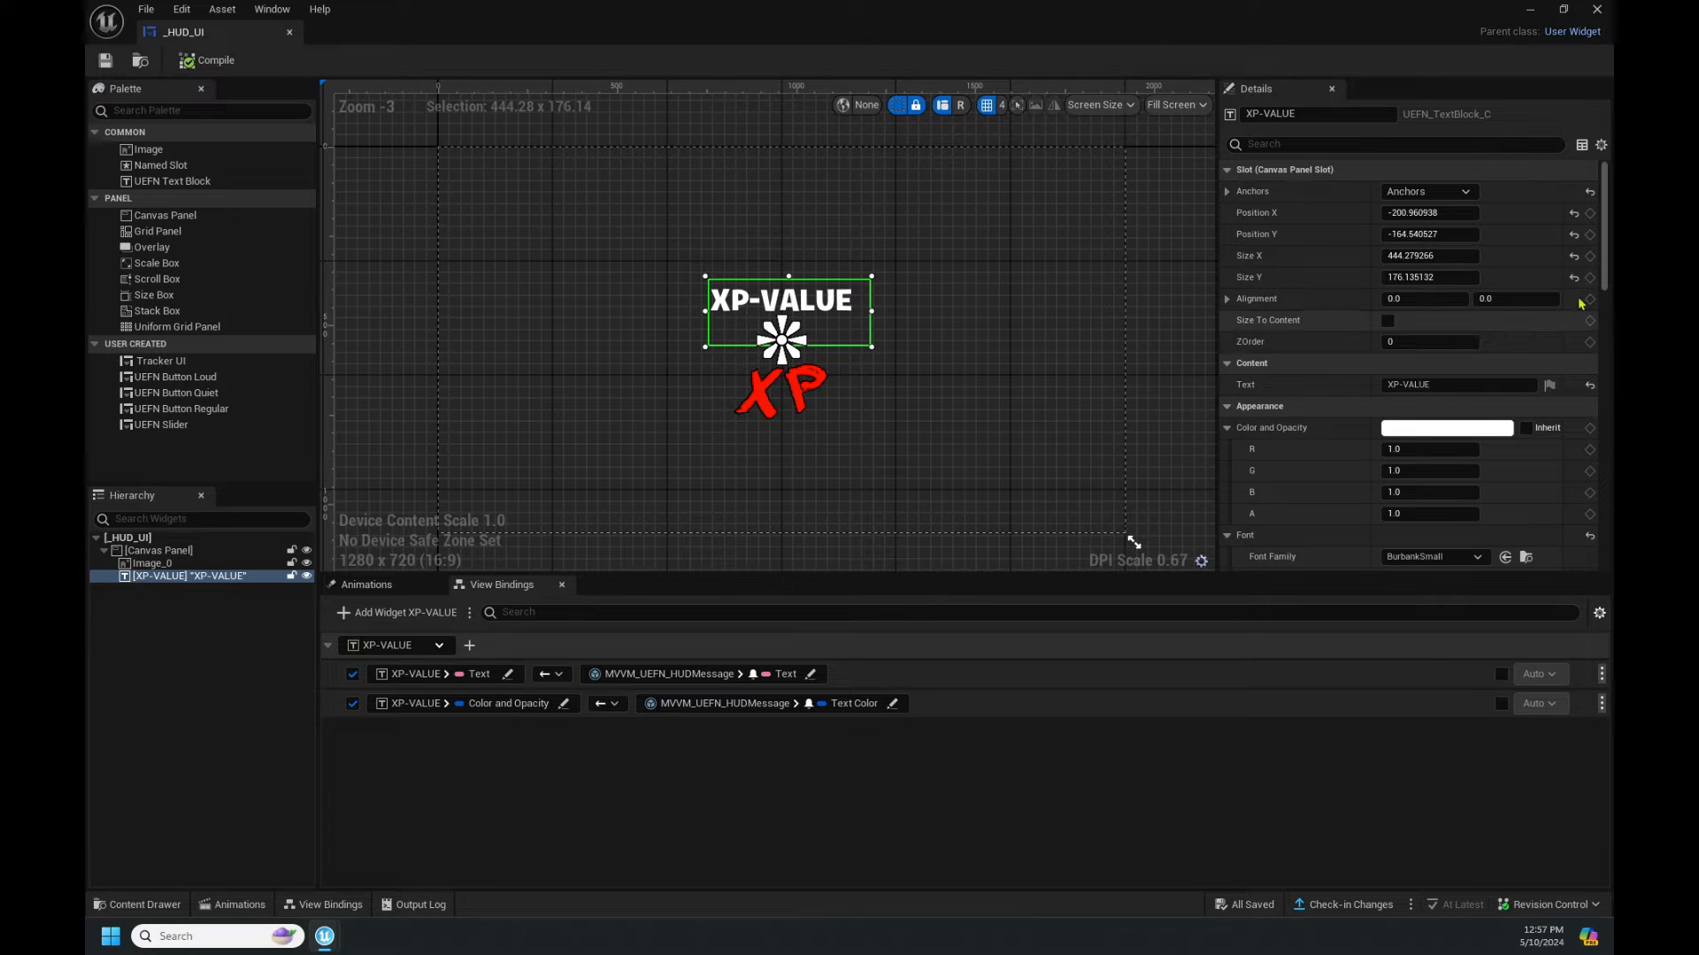
scroll(1510, 252, "down", 1)
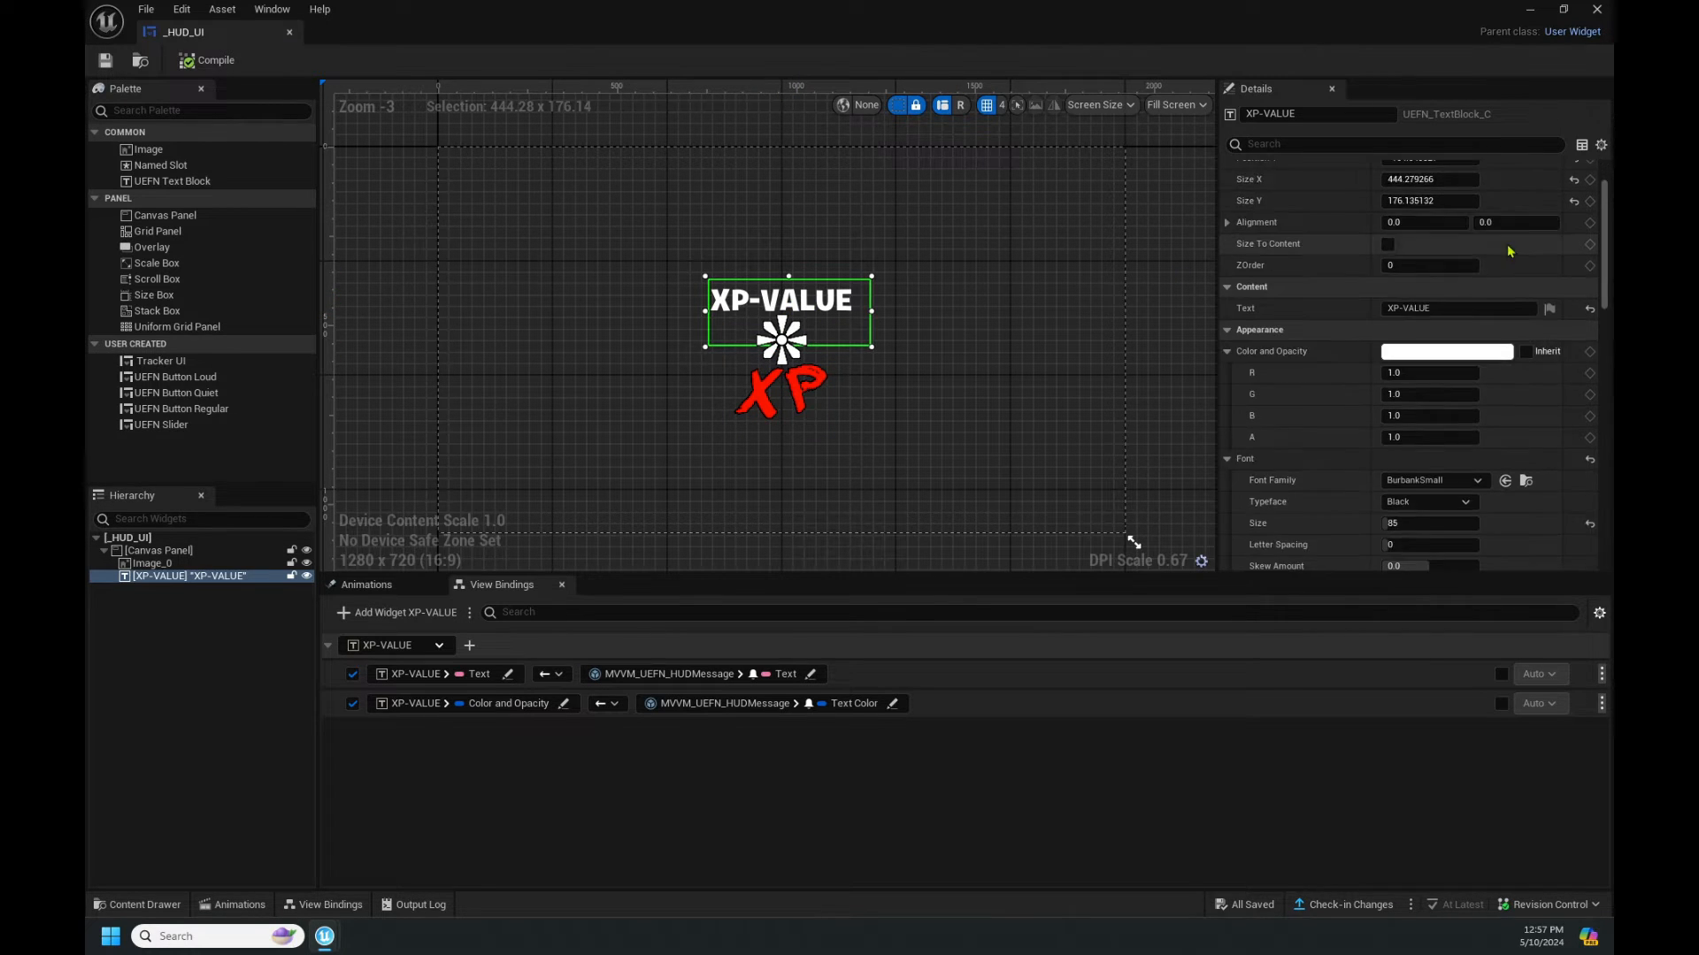
scroll(1510, 251, "down", 3)
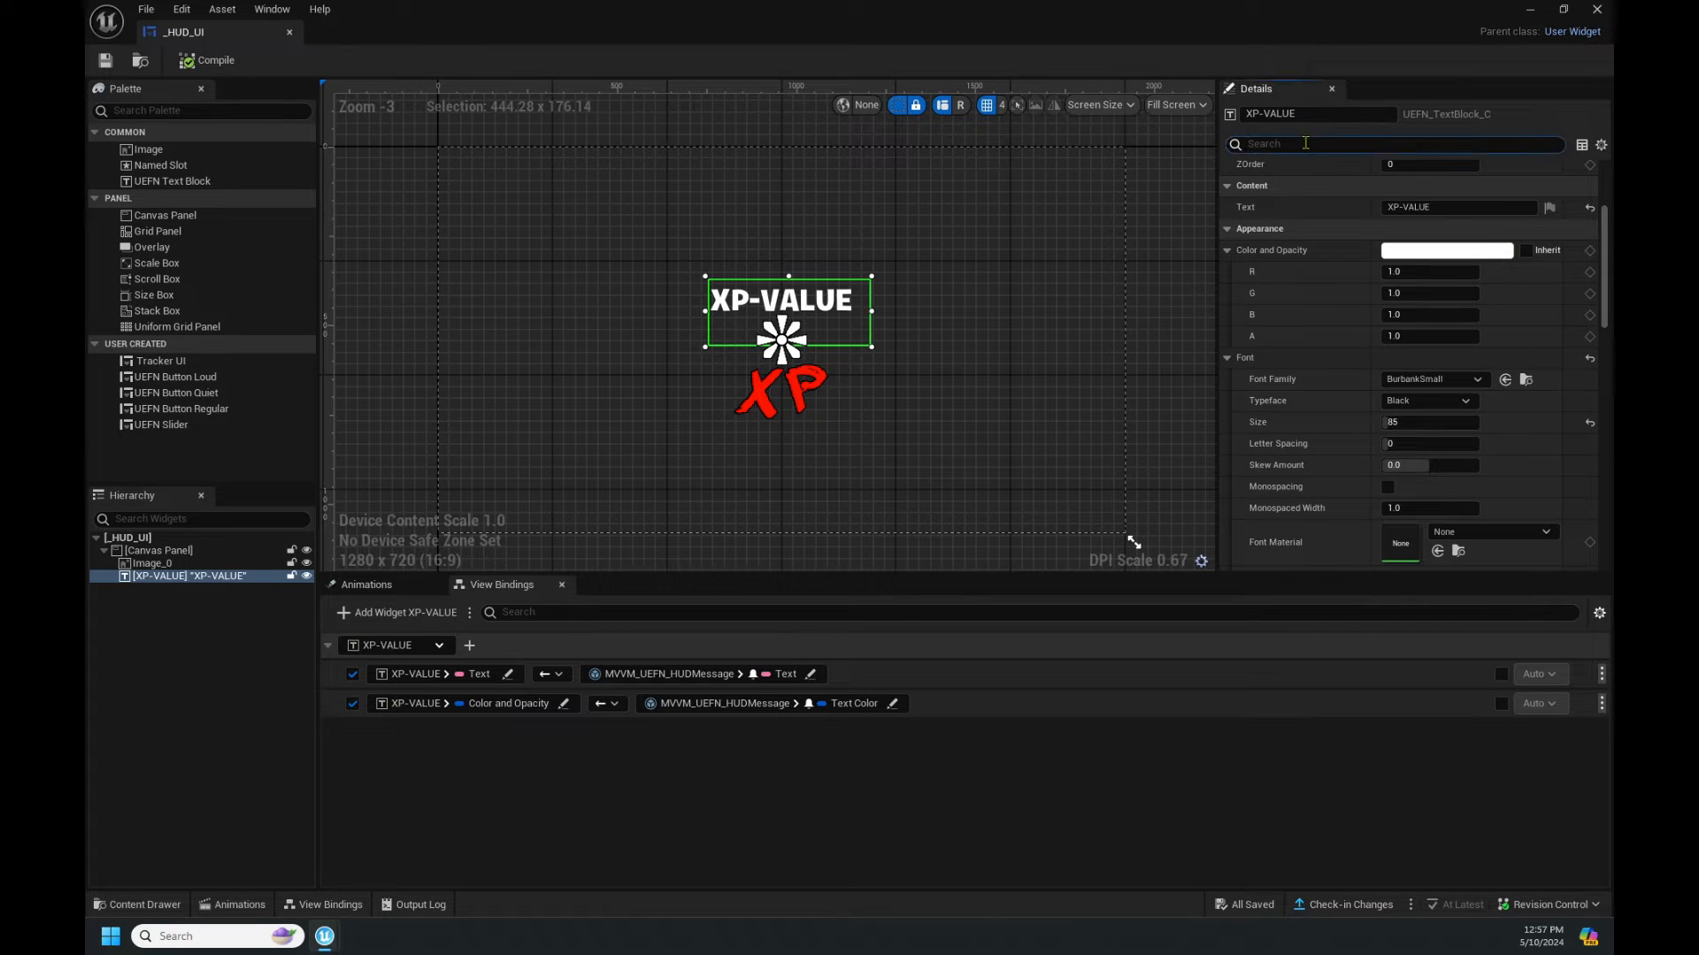
type("T")
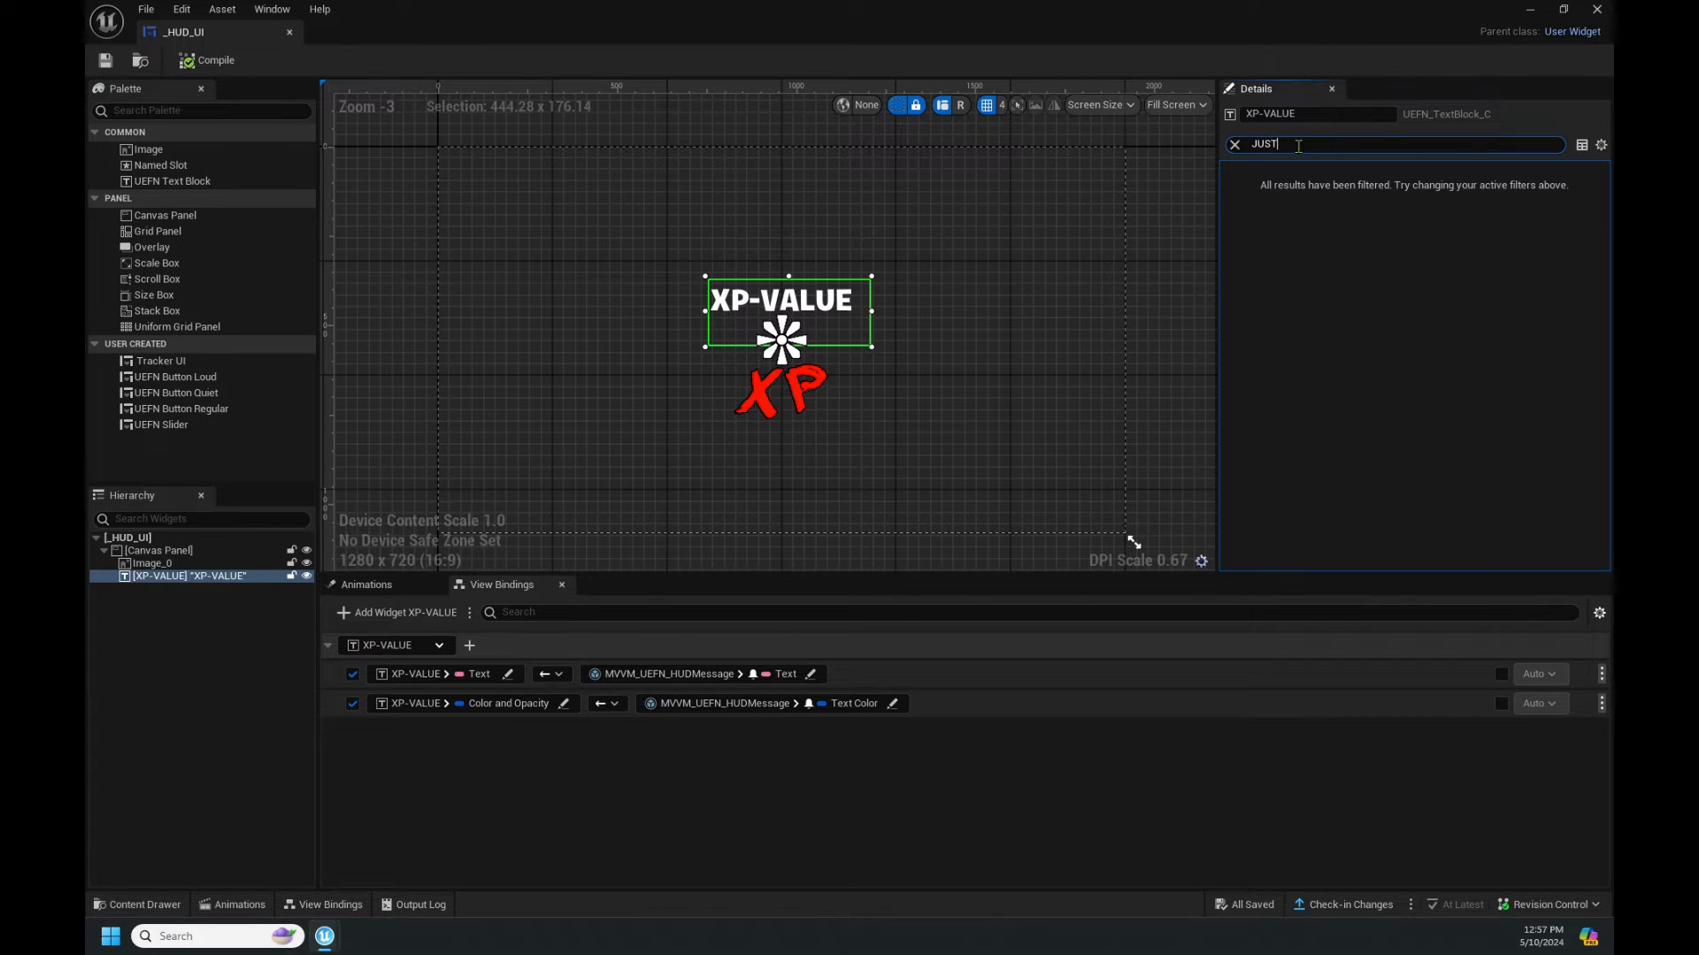
left_click(1235, 145)
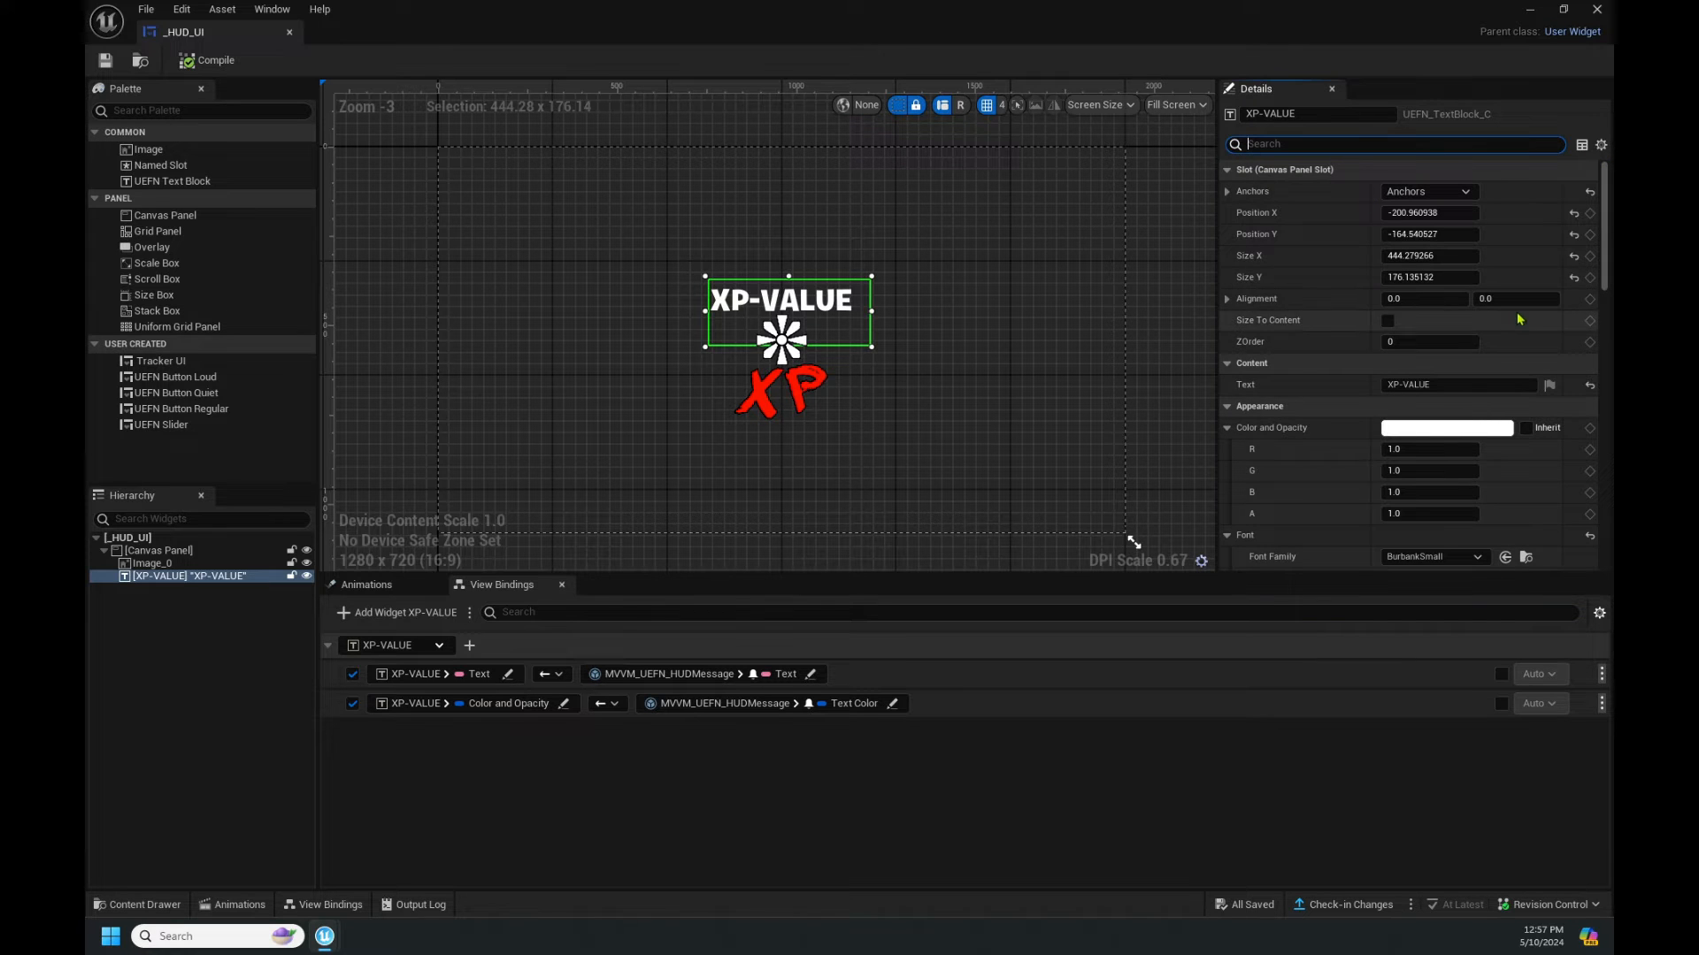
scroll(1606, 283, "down", 1)
left_click_drag(1606, 283, 1590, 184)
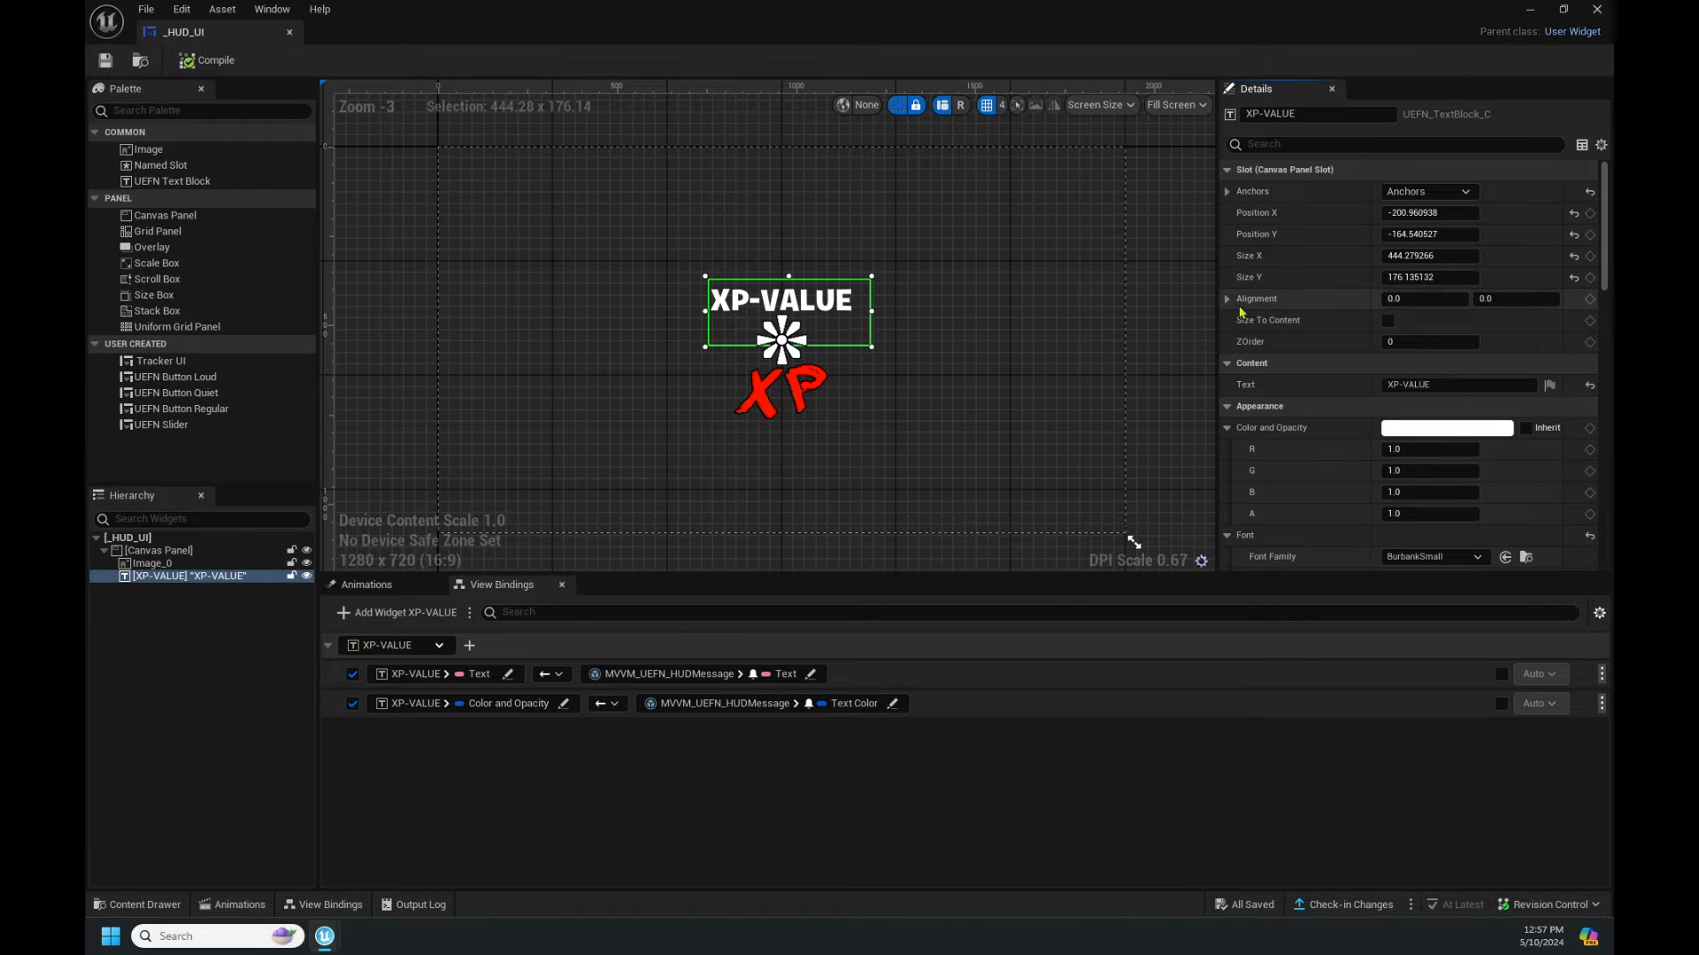
Expand the XP-VALUE text's alignment values and move the text to about X -129, Y -97, closer to the XP image.
left_click(1228, 300)
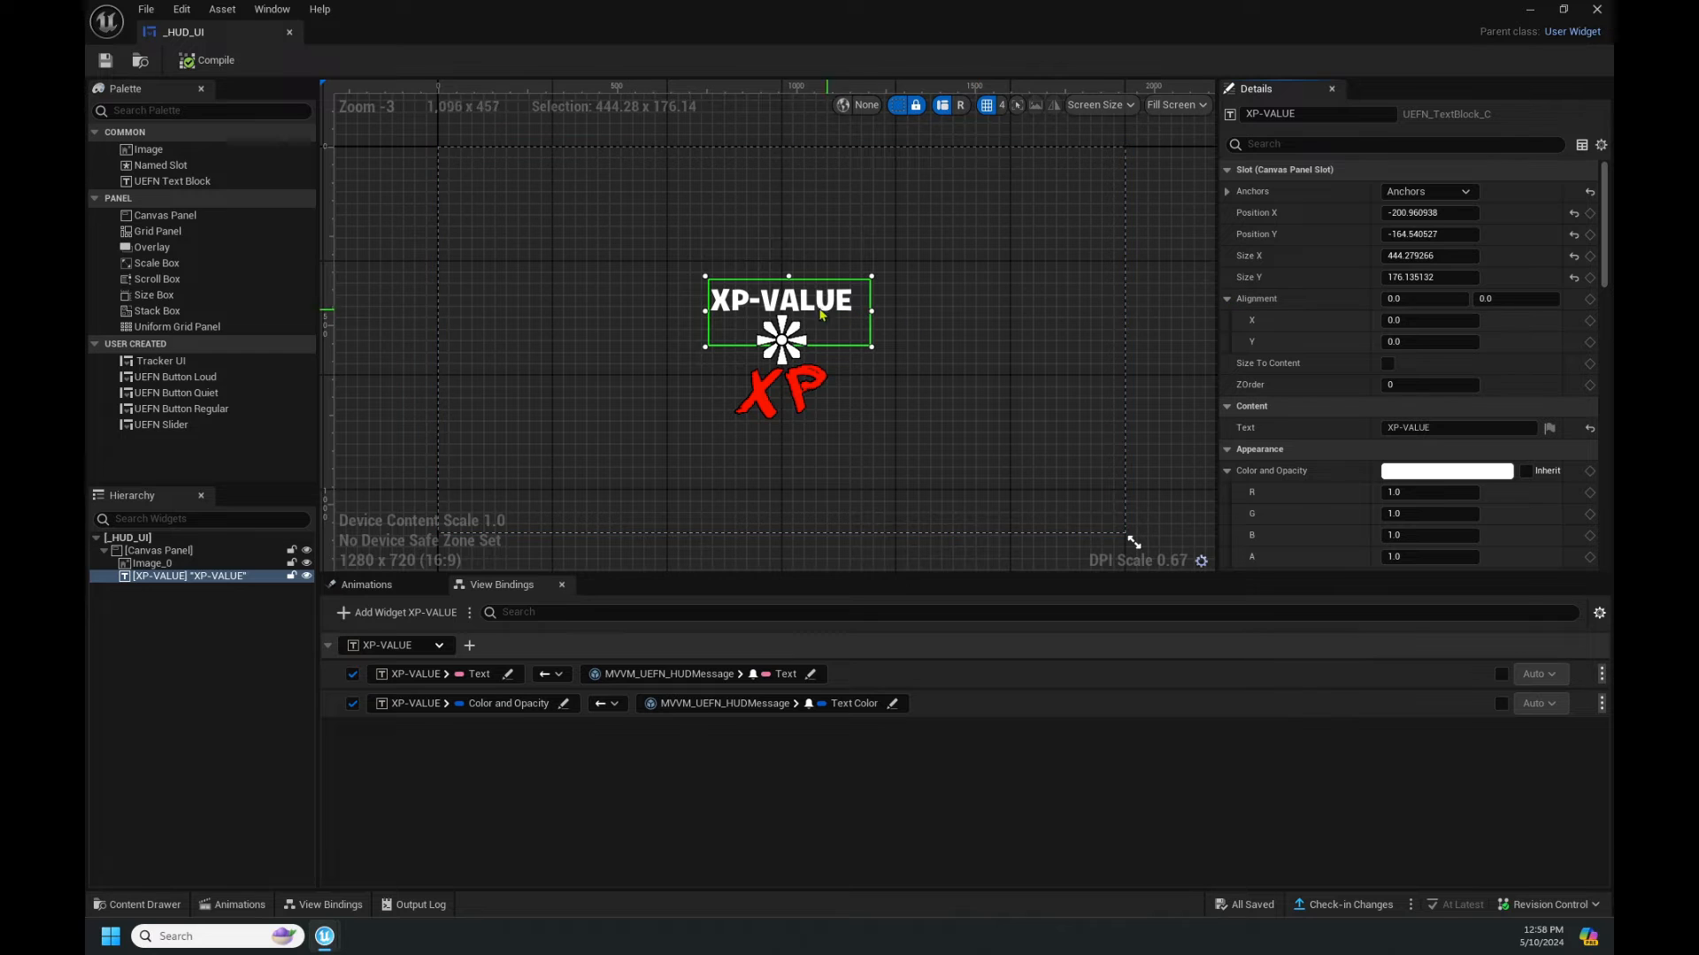
left_click_drag(794, 306, 818, 333)
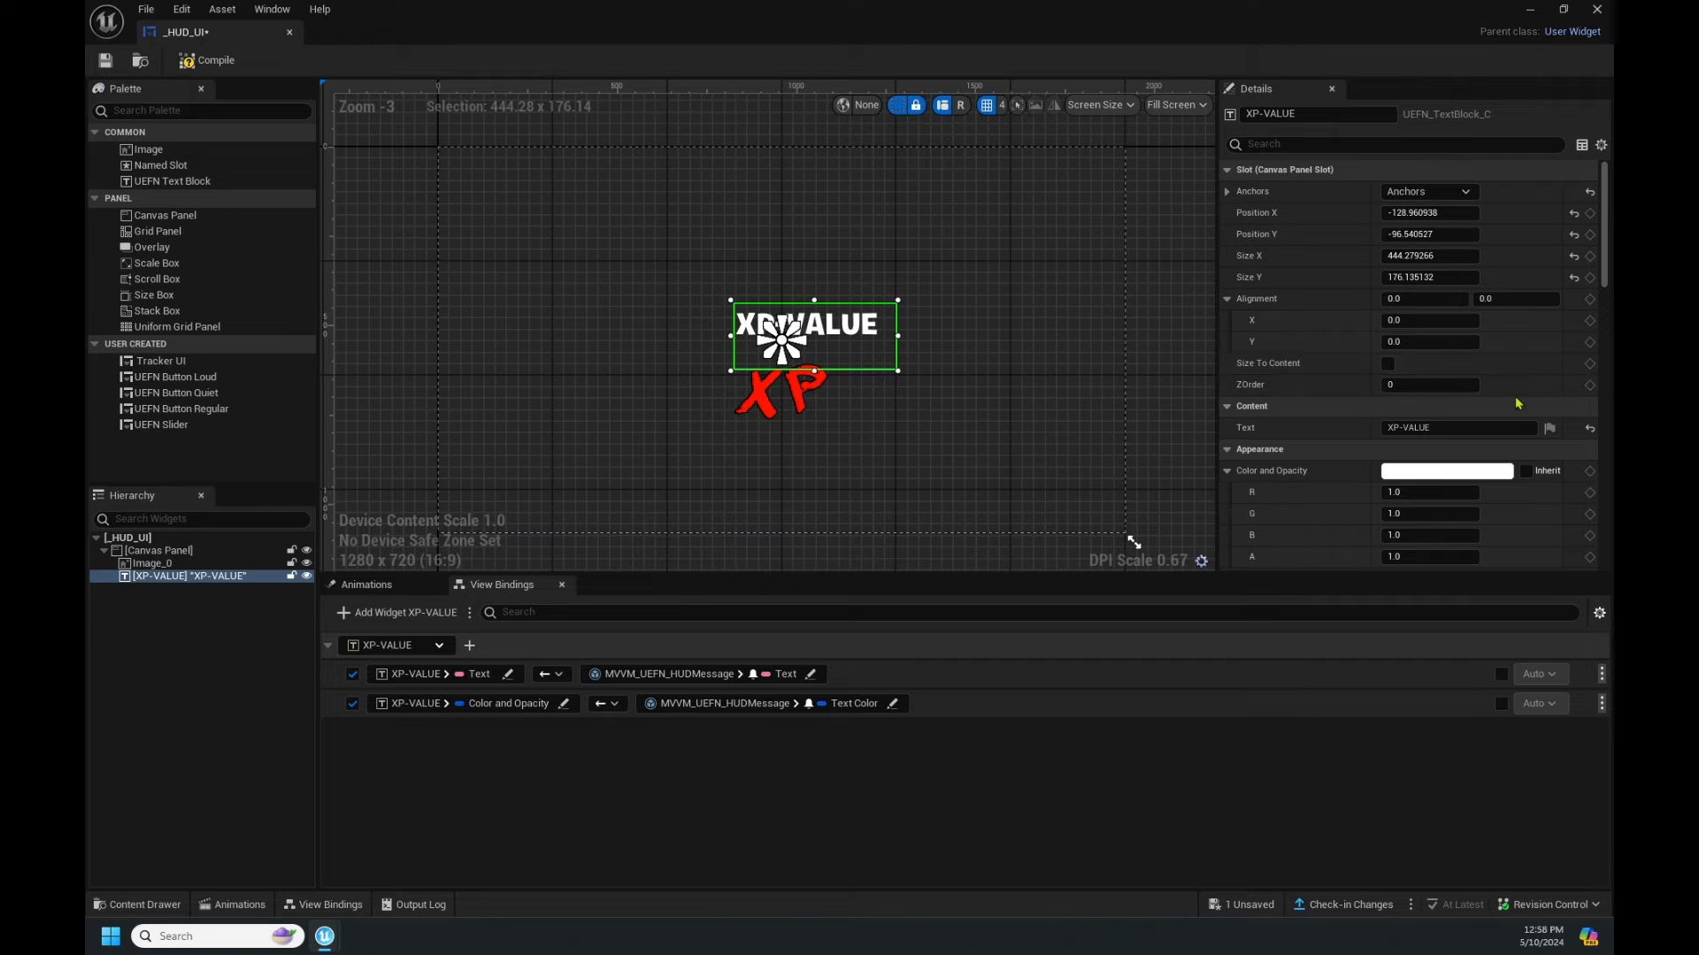
scroll(1466, 267, "down", 2)
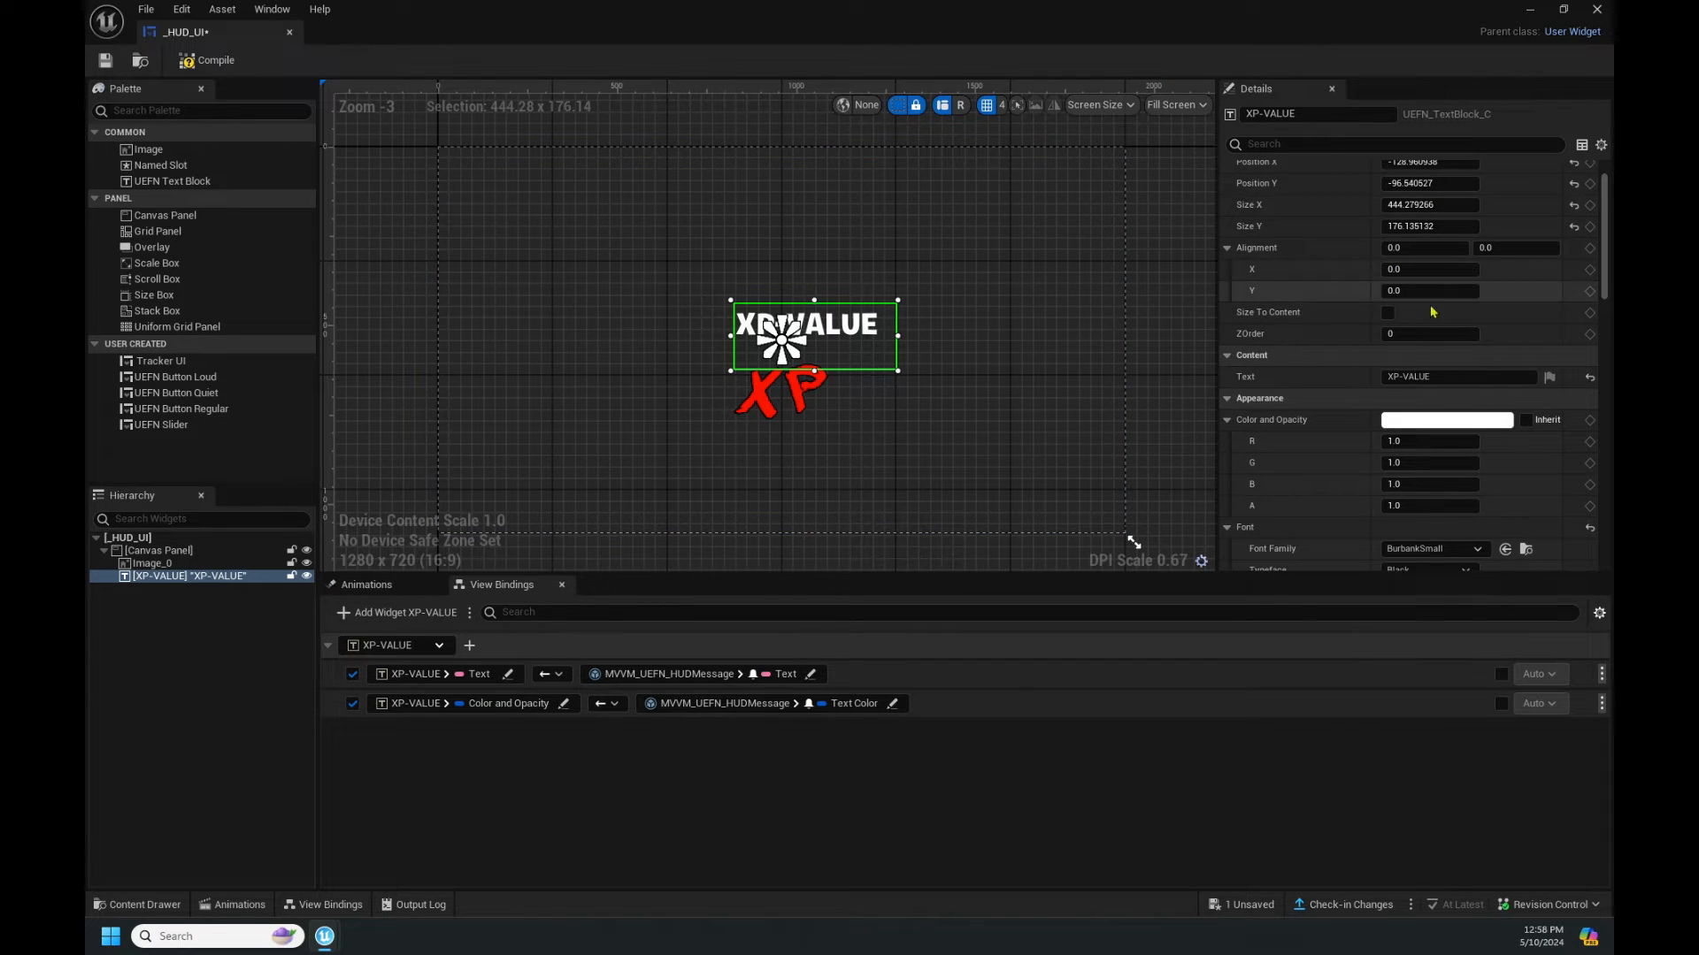
Try skew amounts of 3 and 1 on the XP-VALUE text's font, and settle on 0.5.
left_click(1273, 145)
type("SKEW")
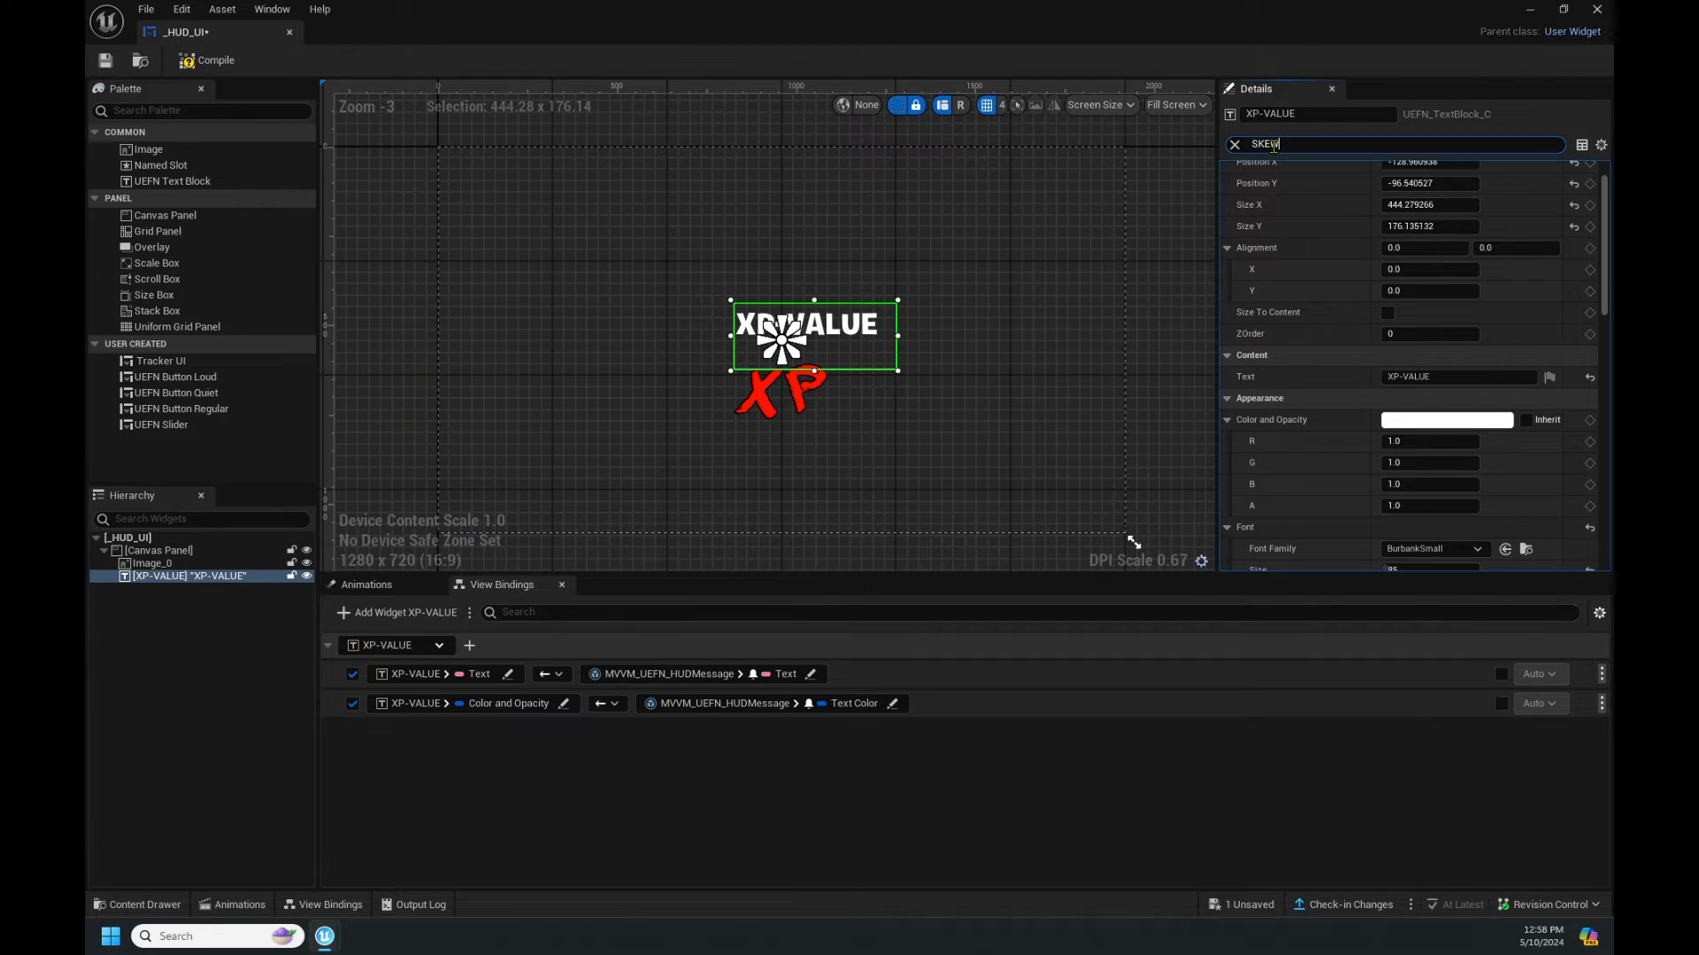
left_click(1436, 210)
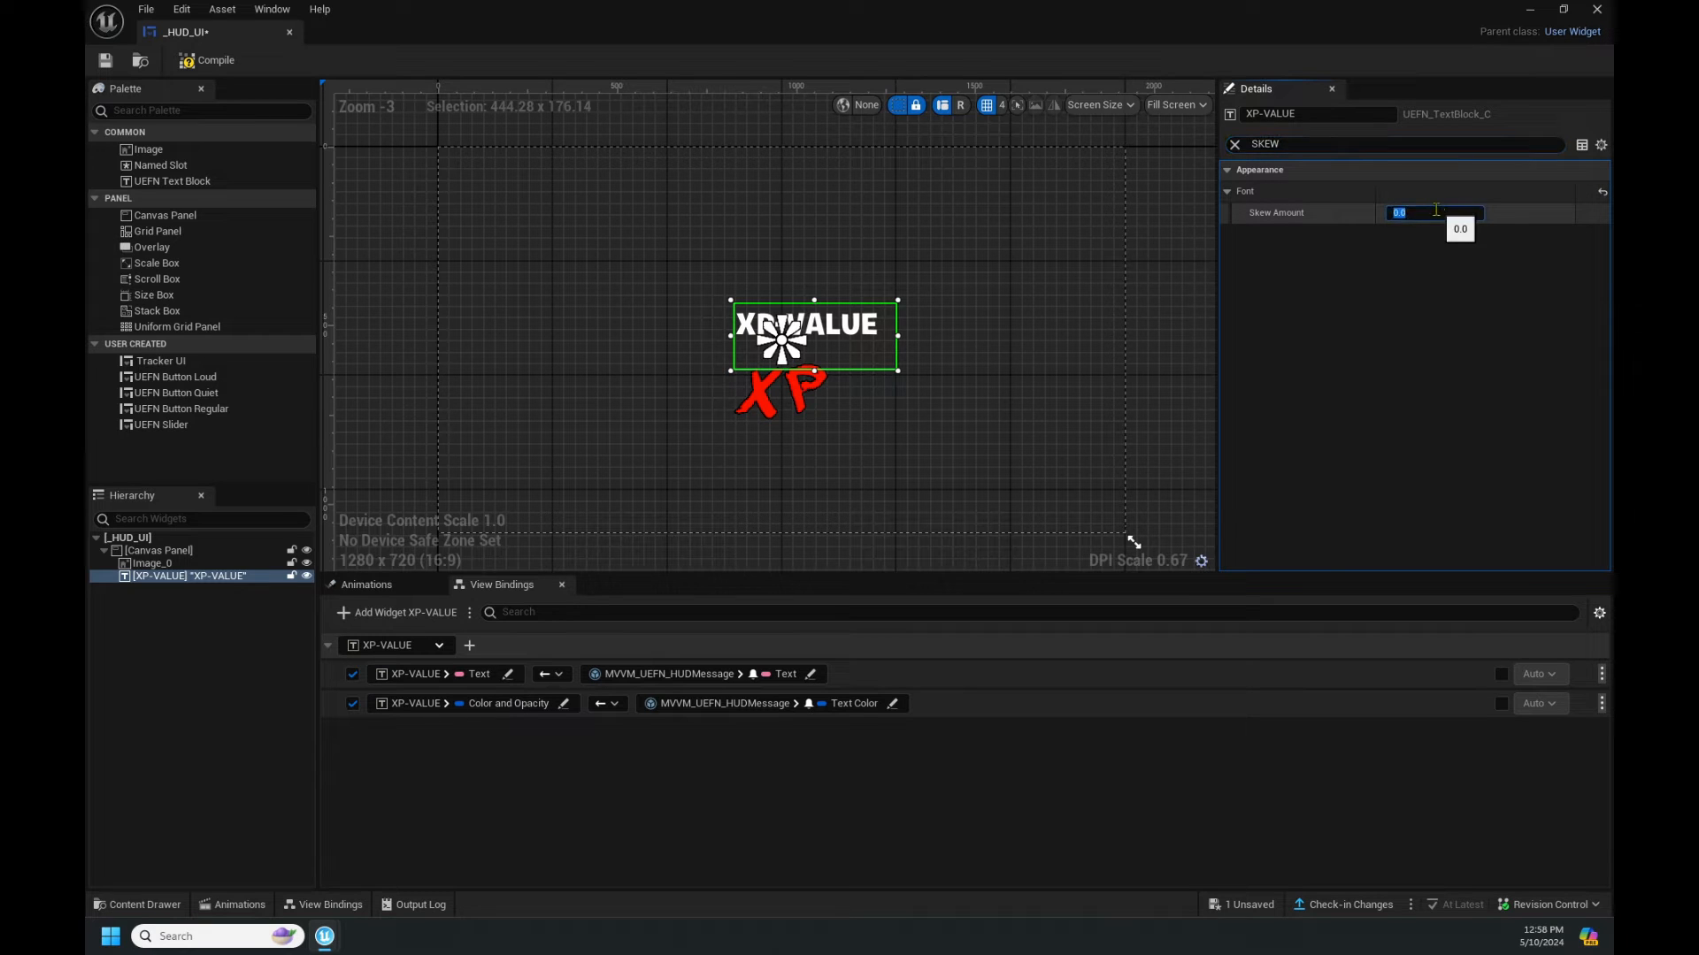
type("3")
key("Return")
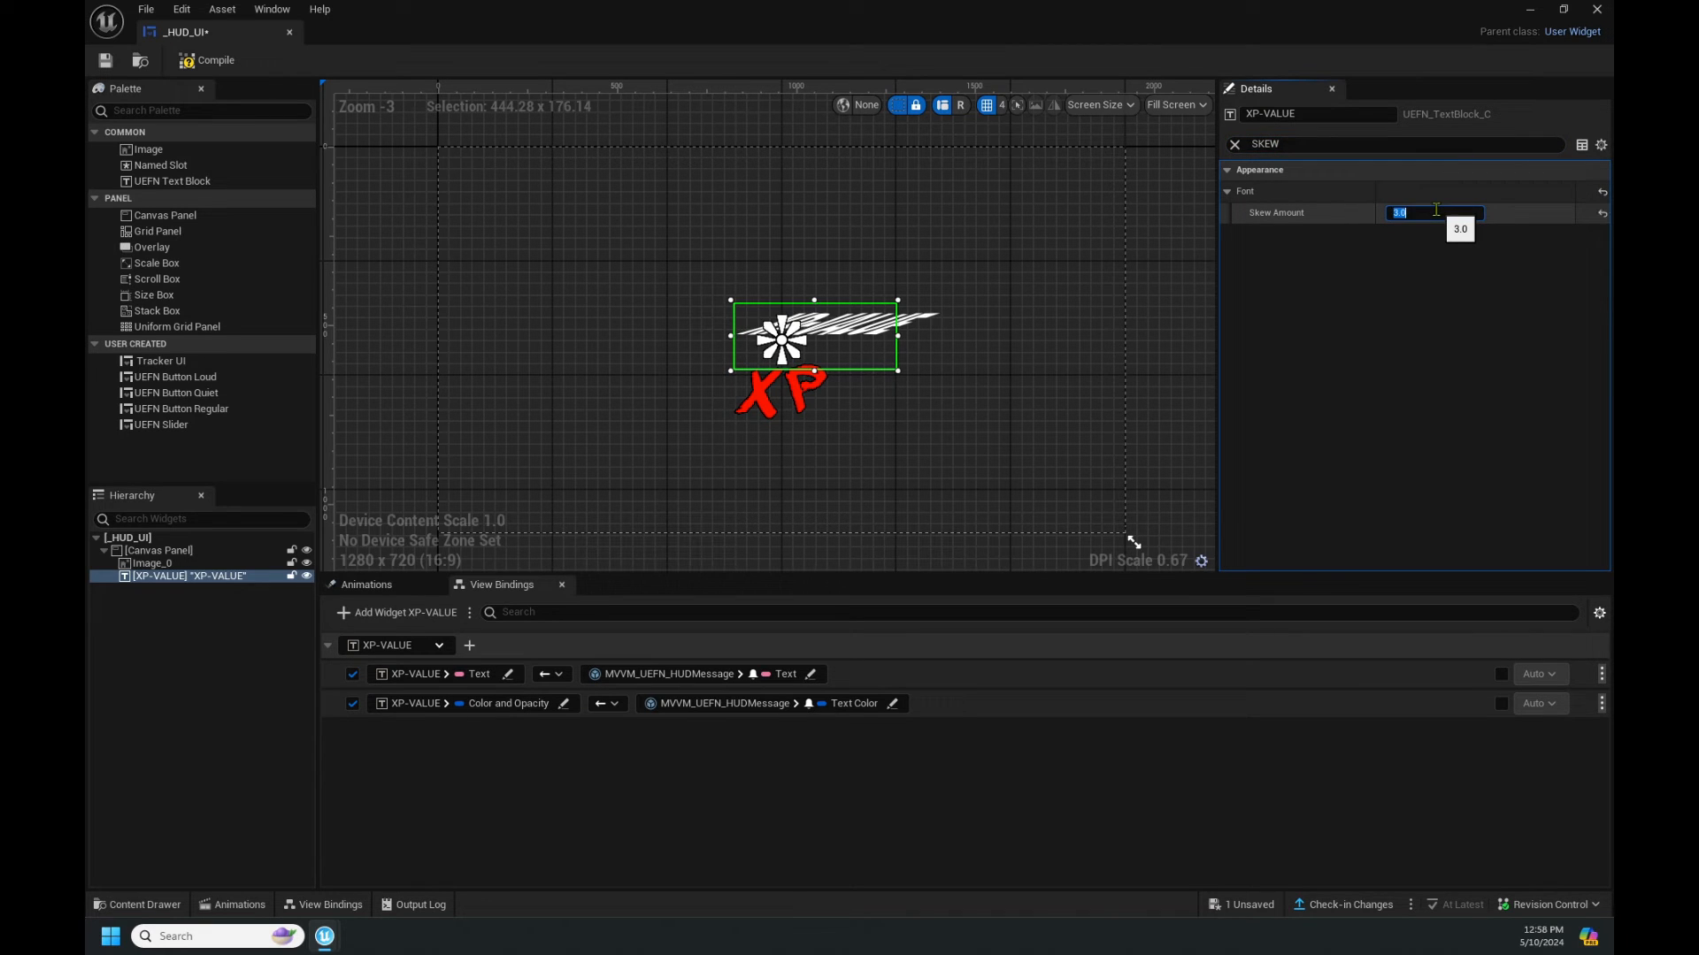
type("1")
key("Return")
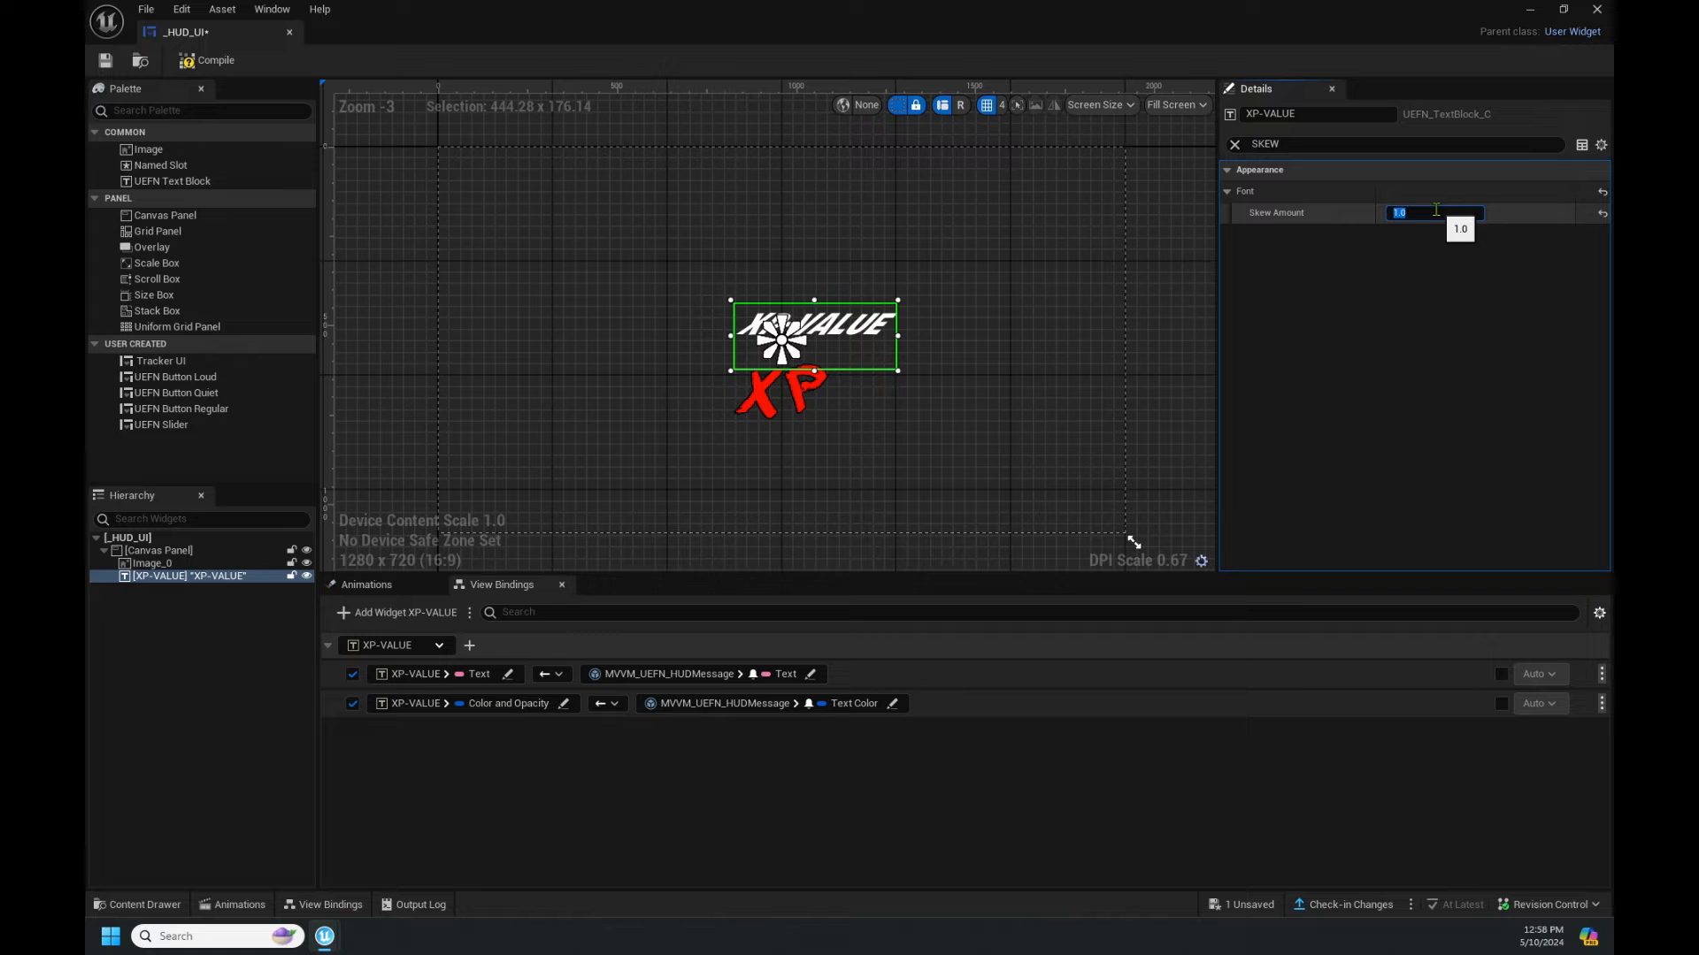
type(".5")
key("Return")
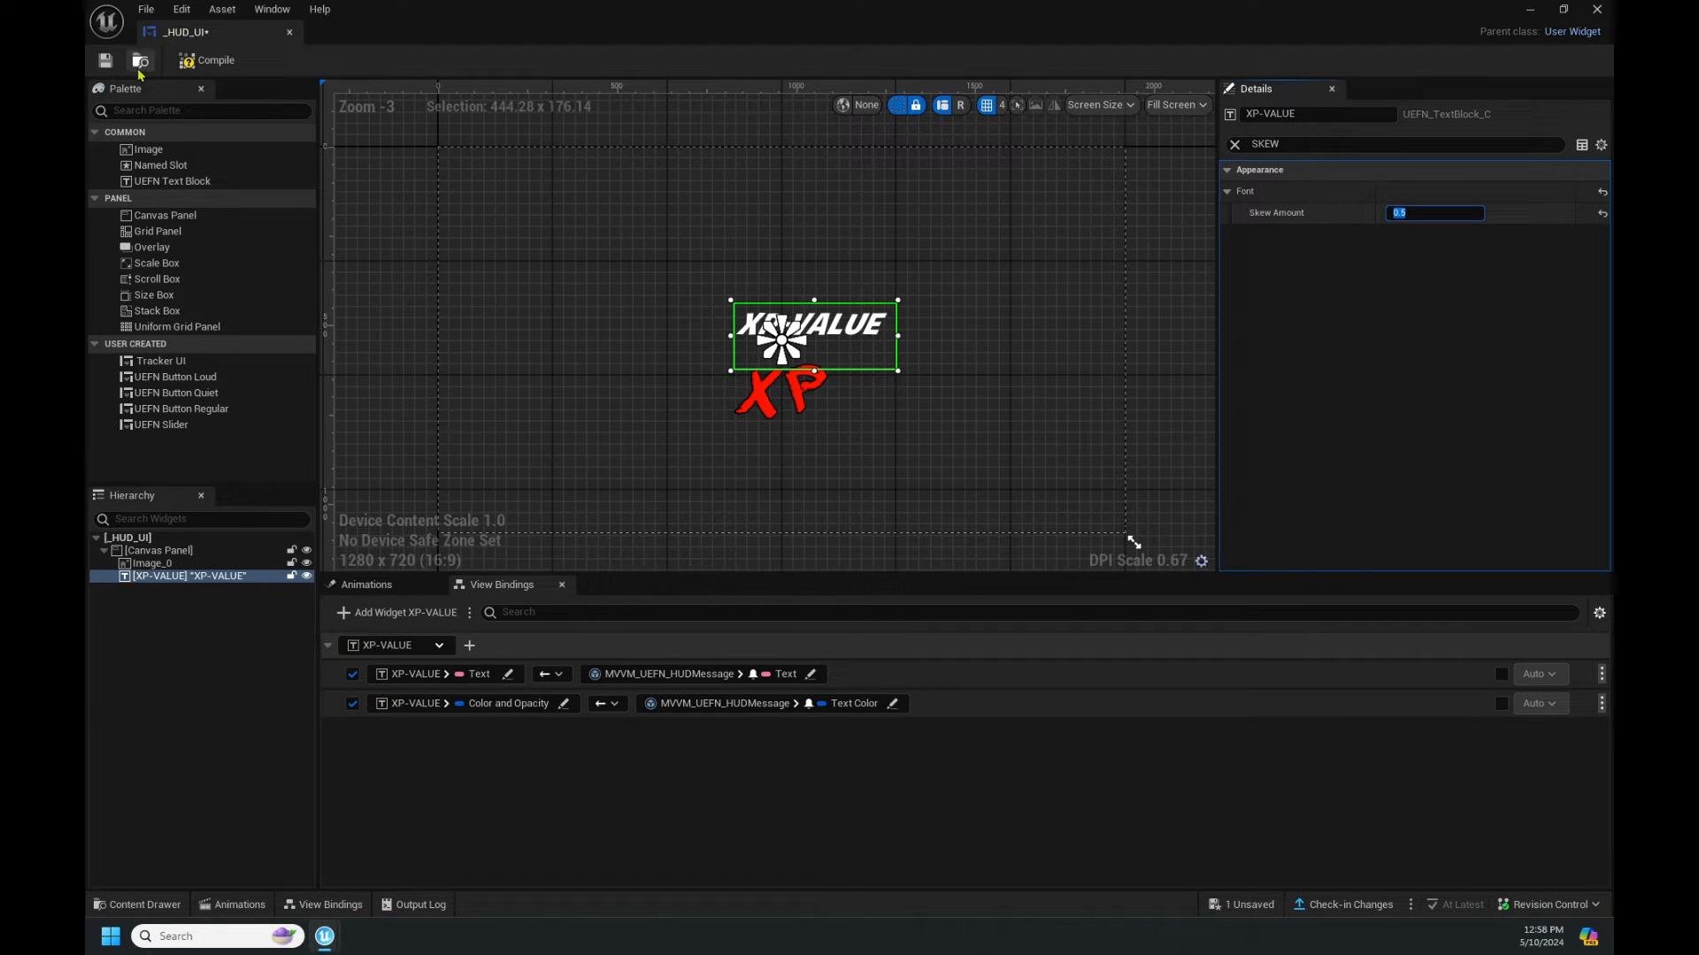
Compile and save the _HUD_UI widget, and clear the property filter.
left_click(197, 60)
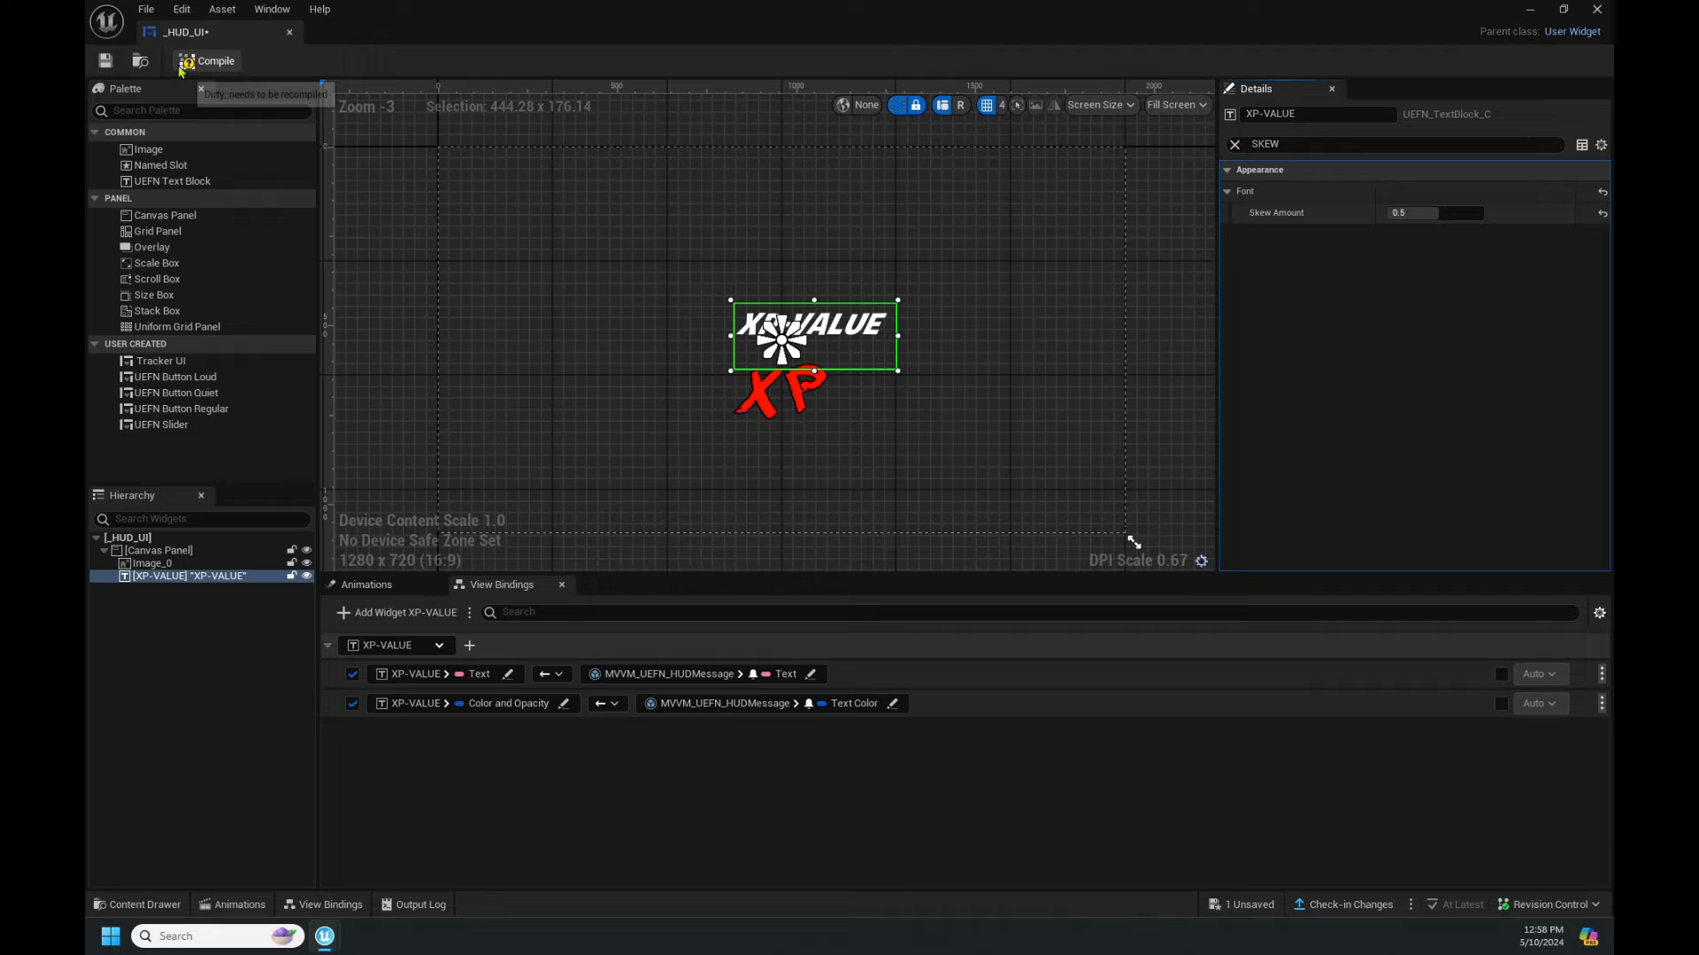
left_click(107, 63)
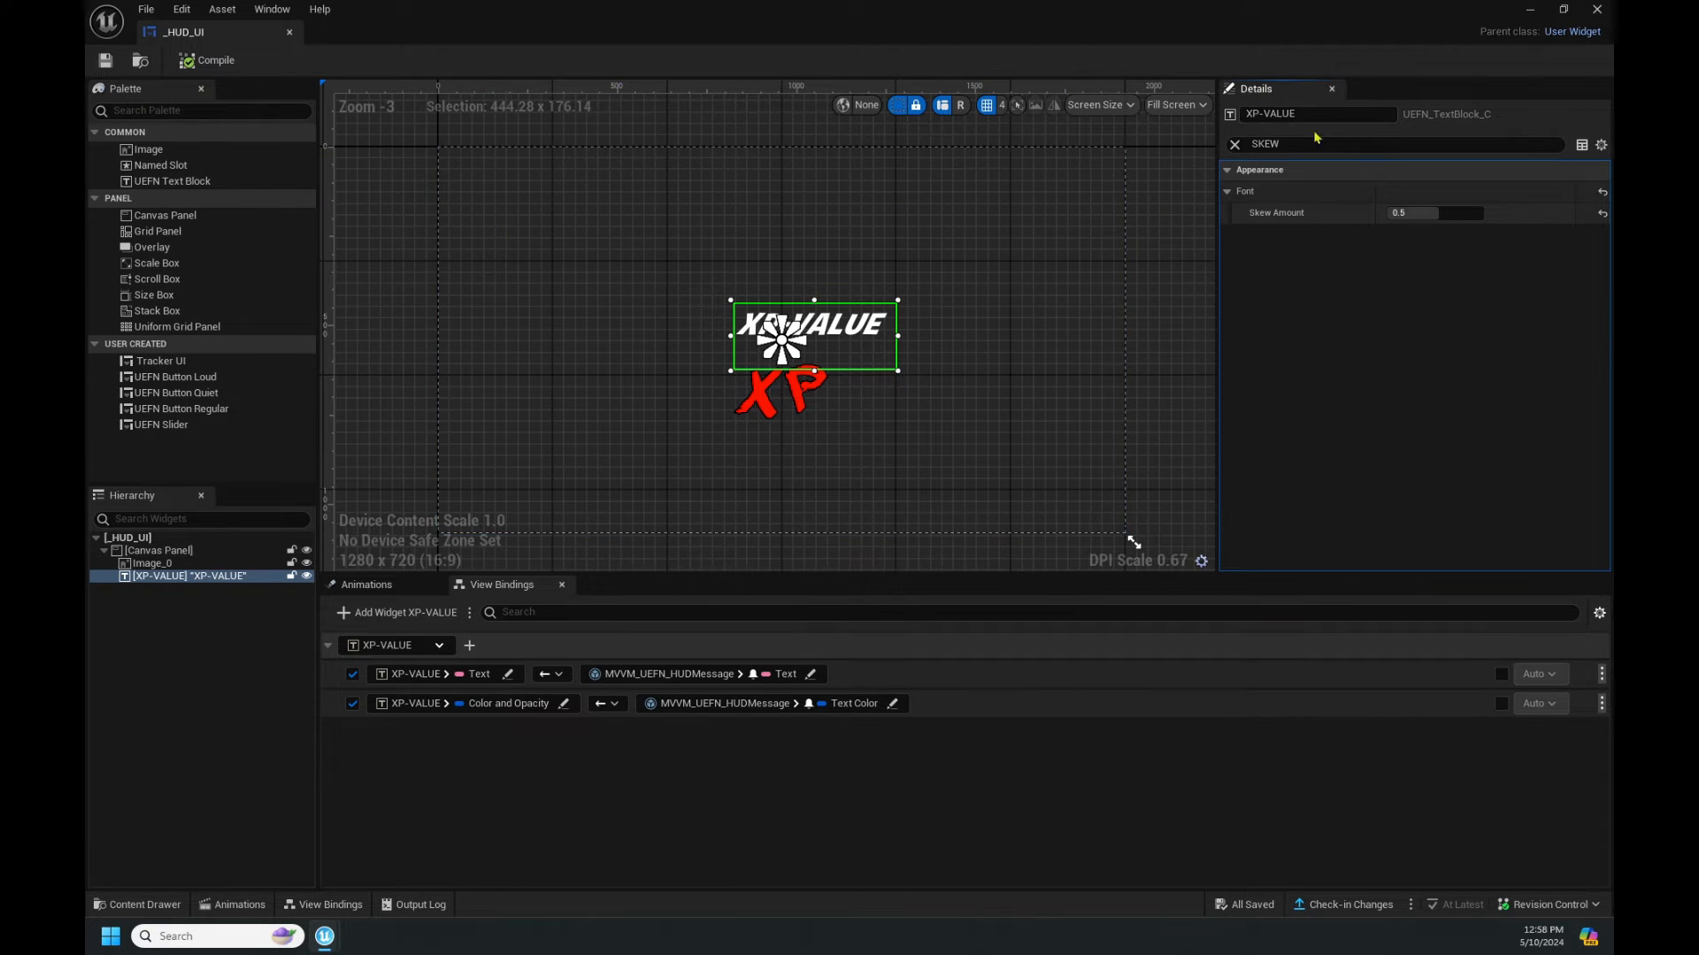
left_click(1235, 145)
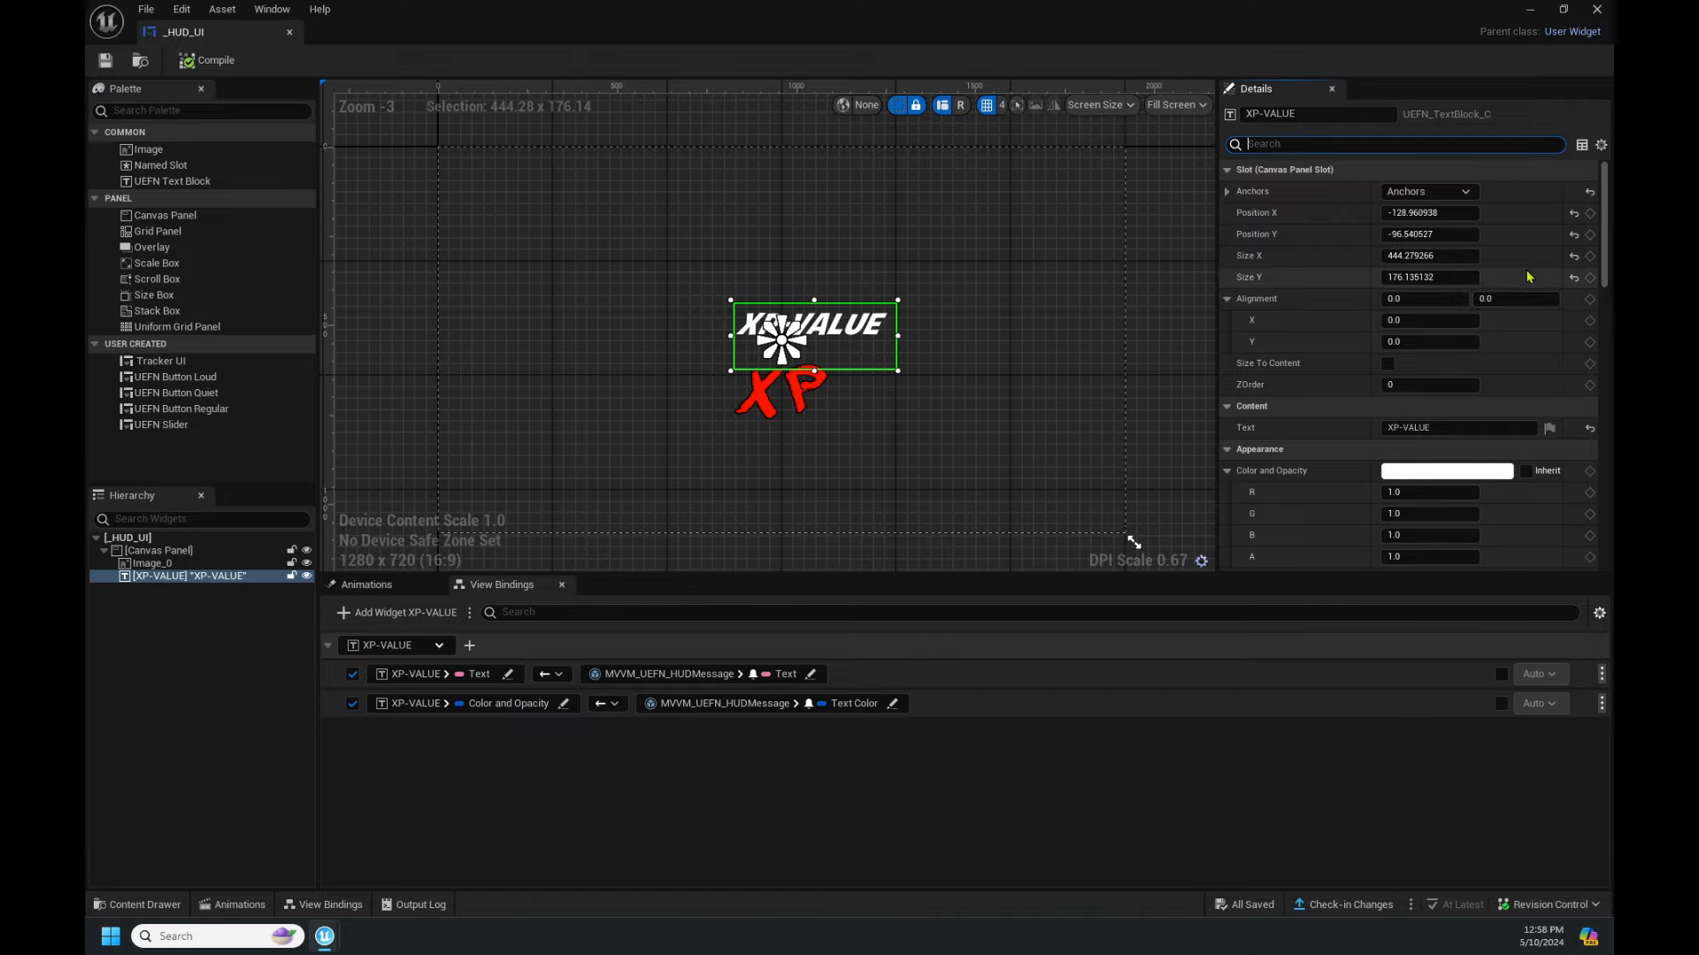
Close the widget editor, push the changes to the live session and start the game.
left_click(1597, 11)
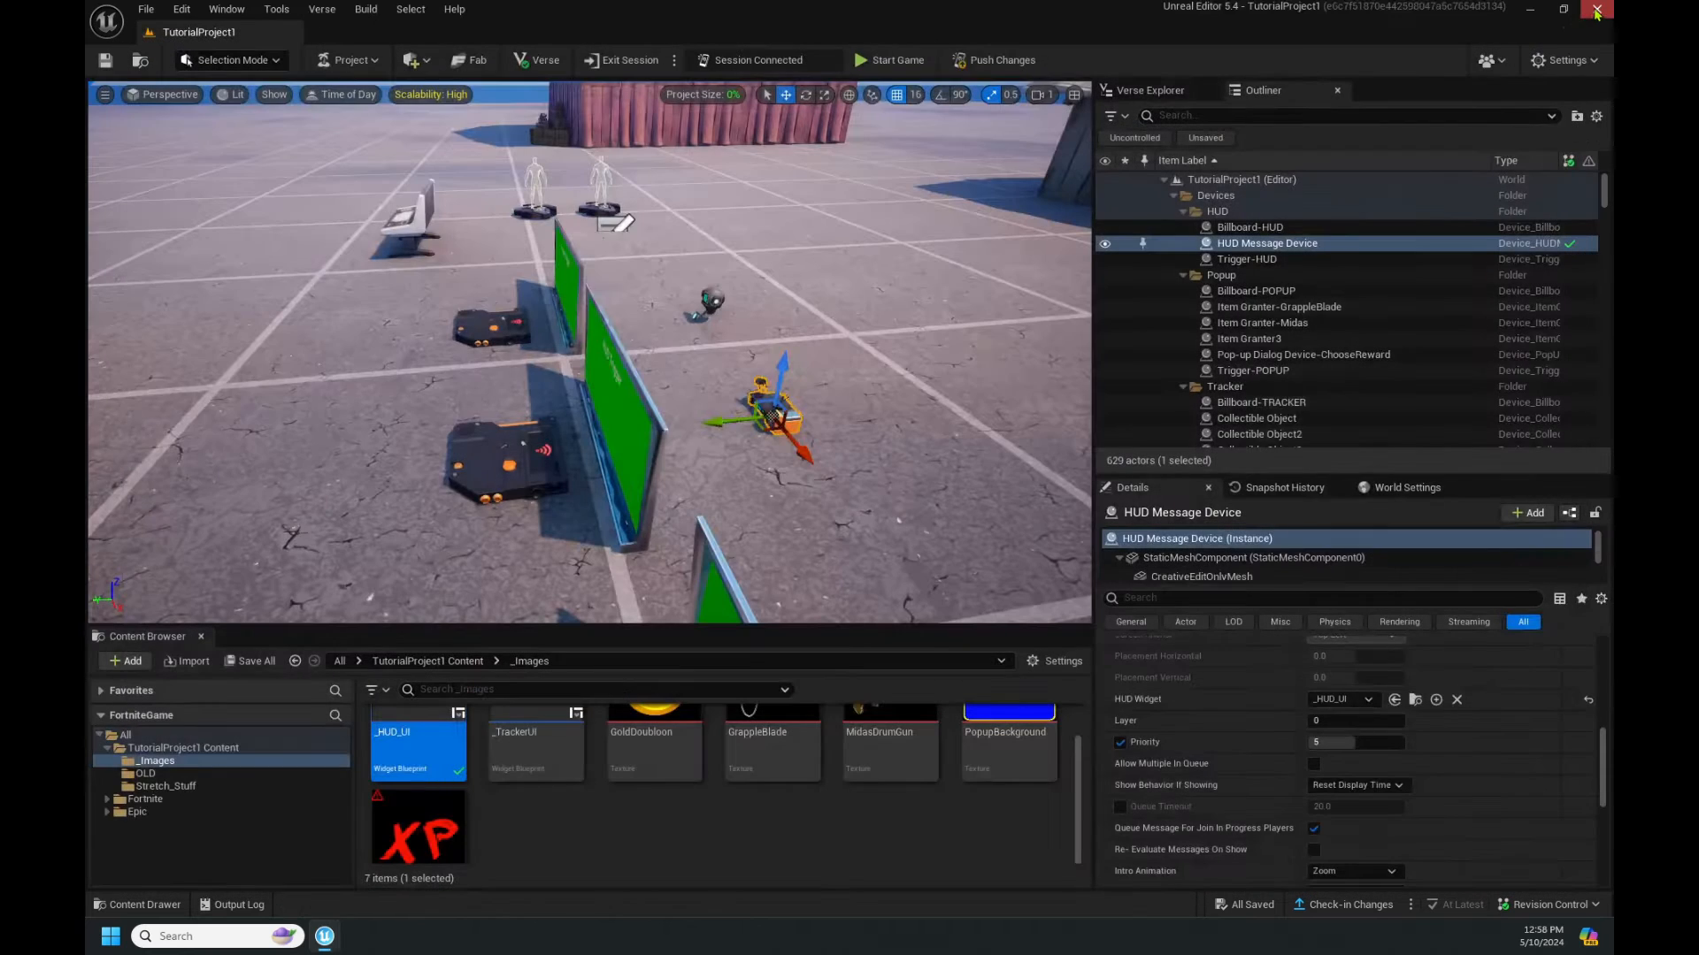
left_click(1003, 62)
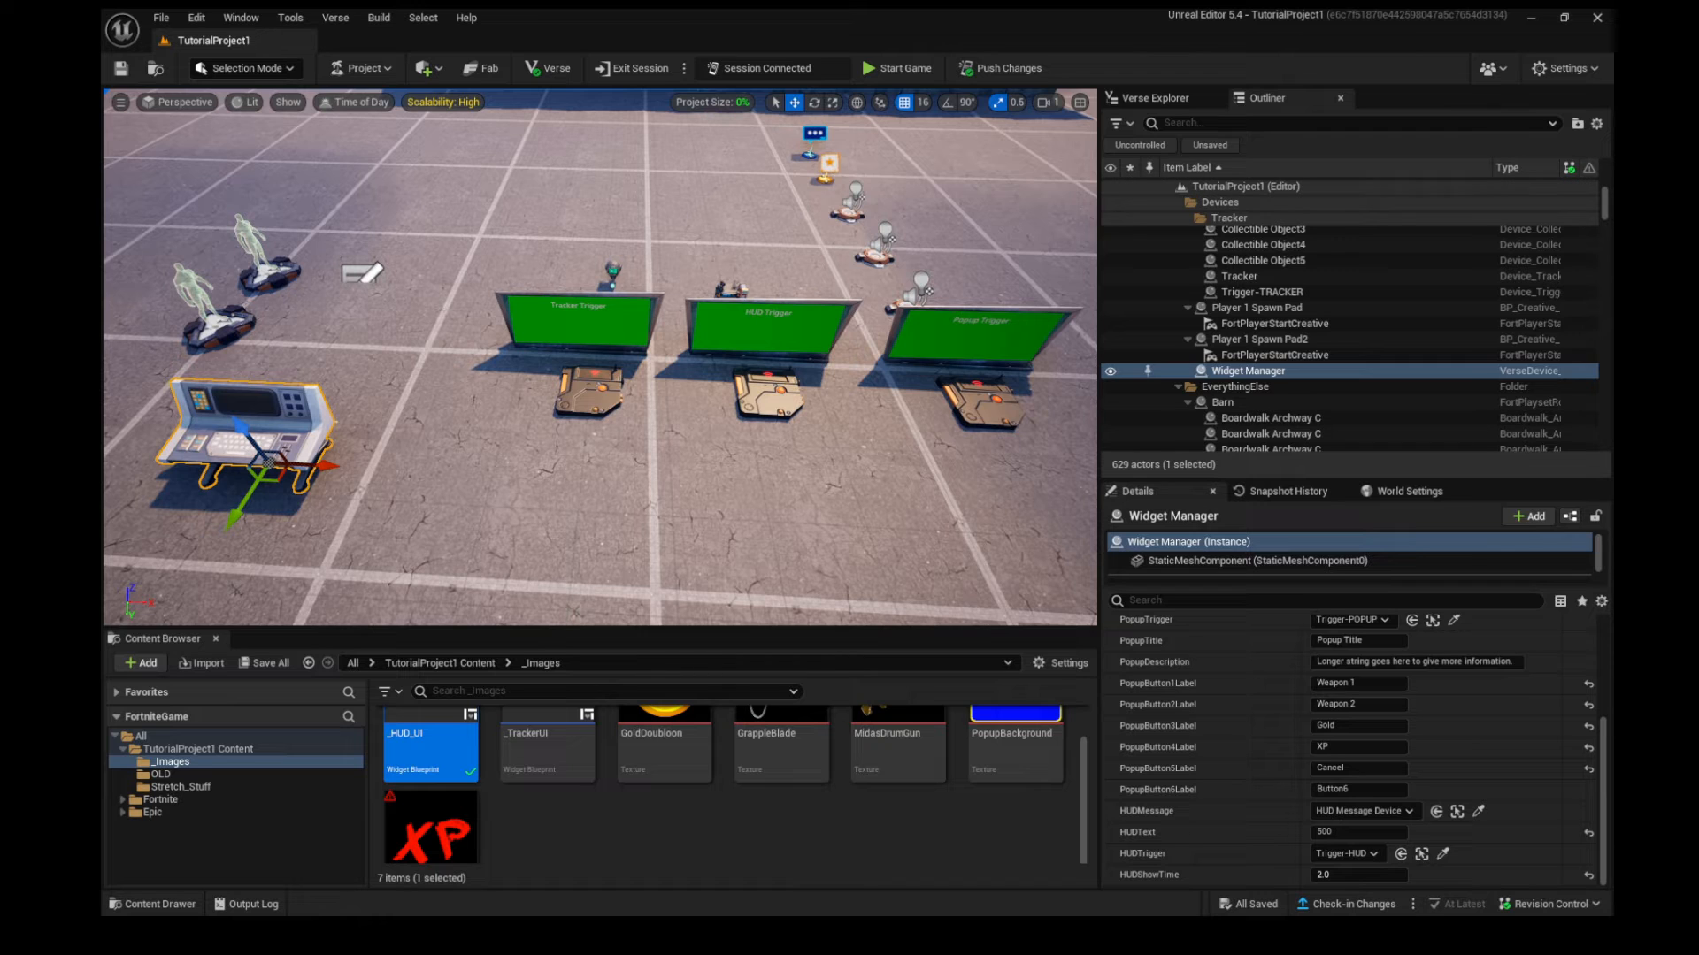
left_click(897, 68)
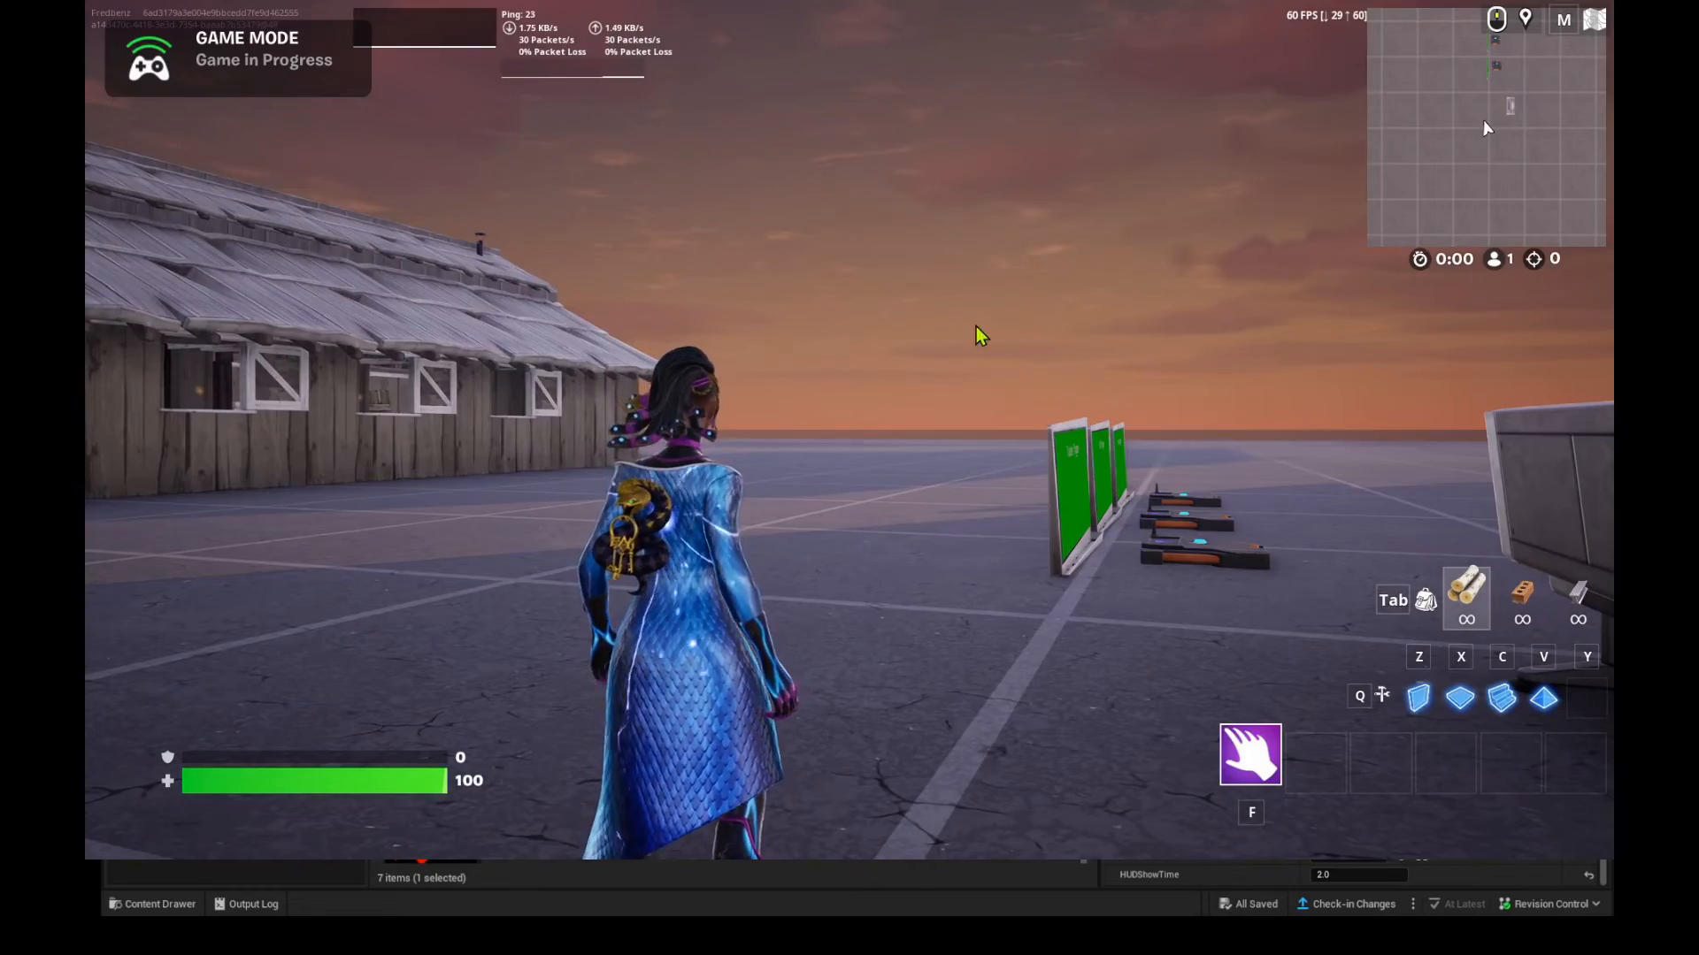
Run the character onto the HUD Trigger pad to test the skewed XP text, and end the game.
key("w")
key("w")
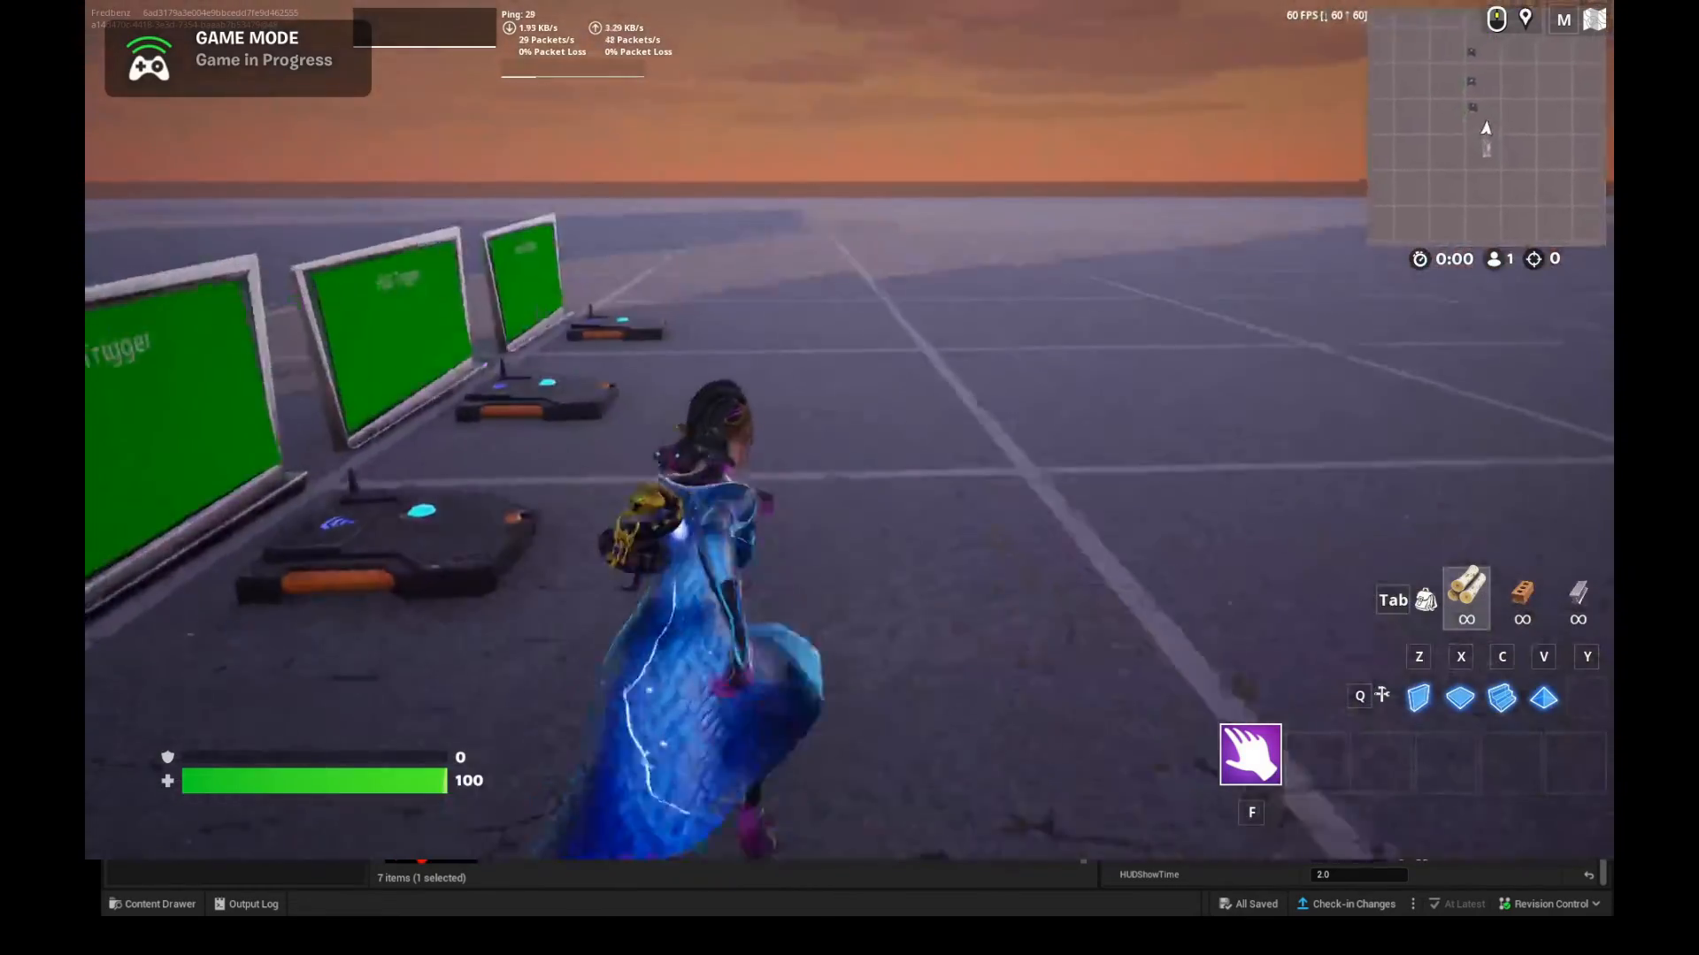
key("w")
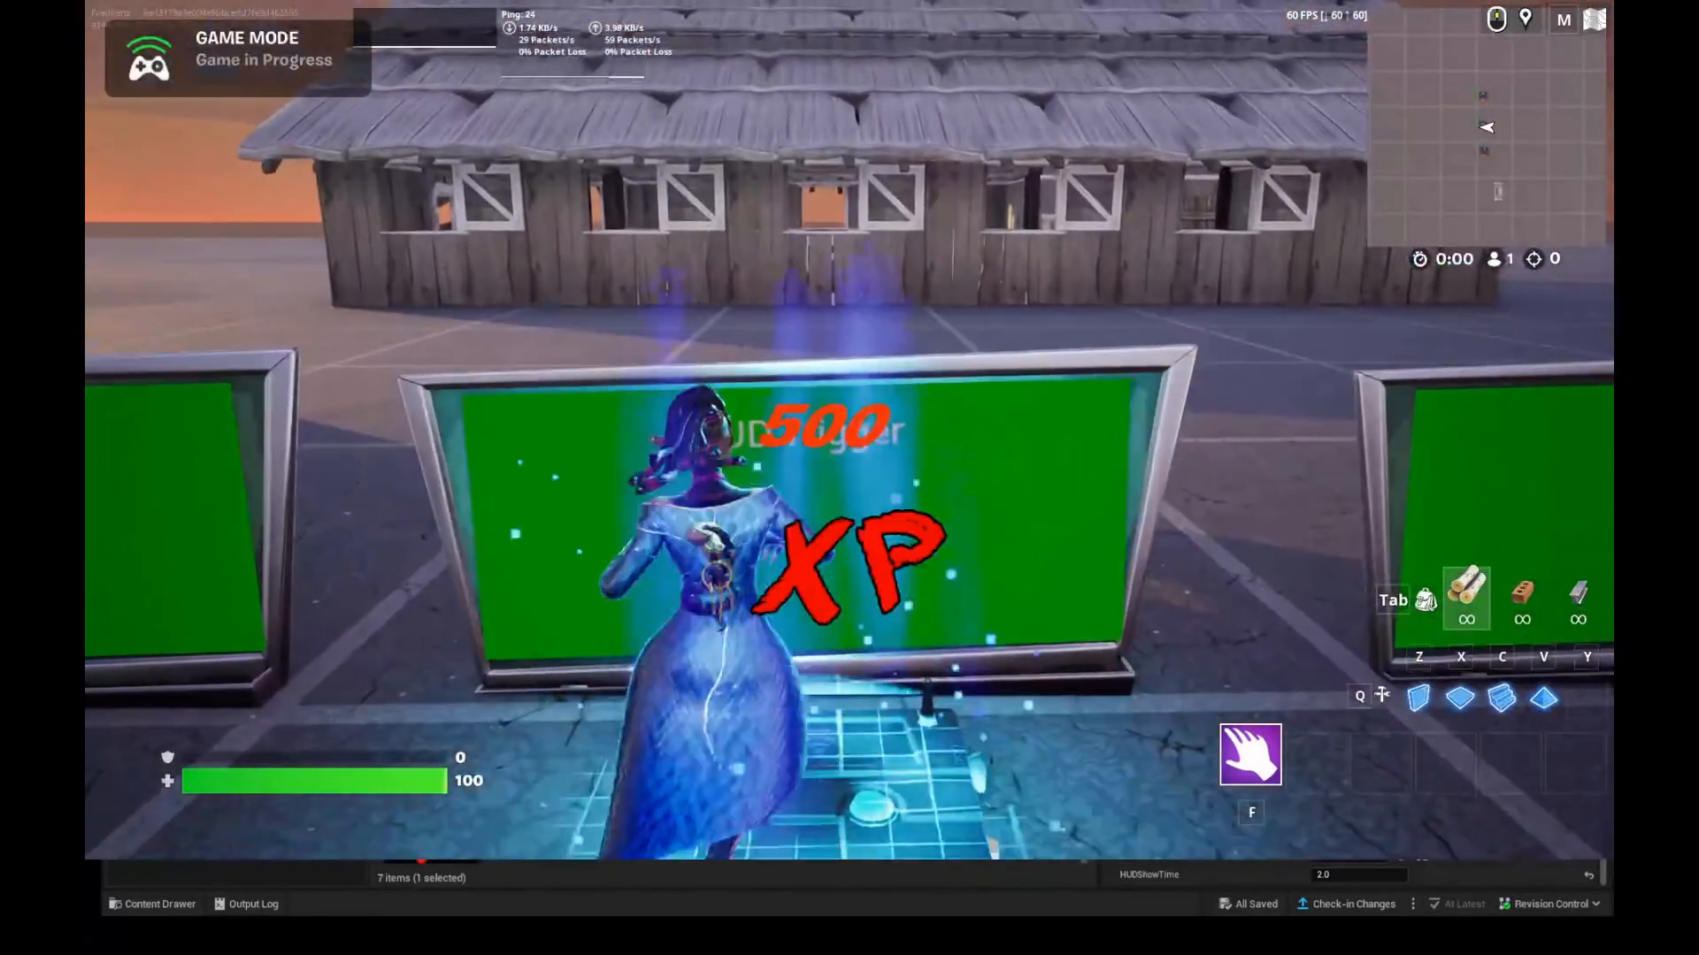
key("space")
key("w")
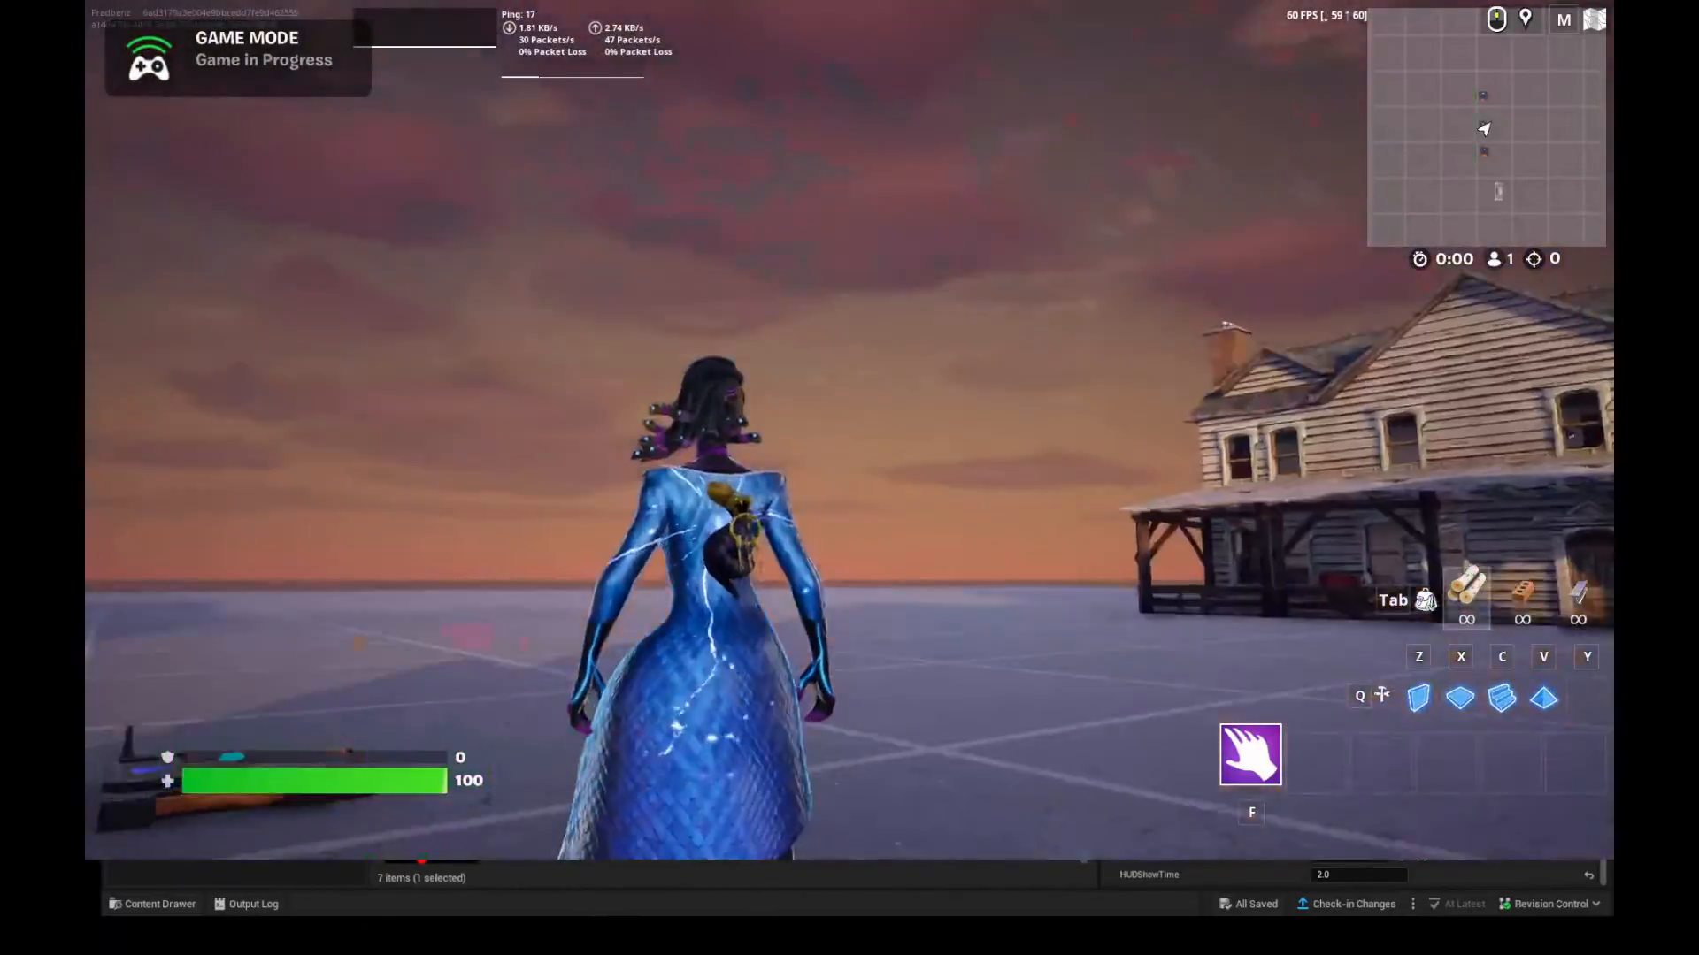
key("w")
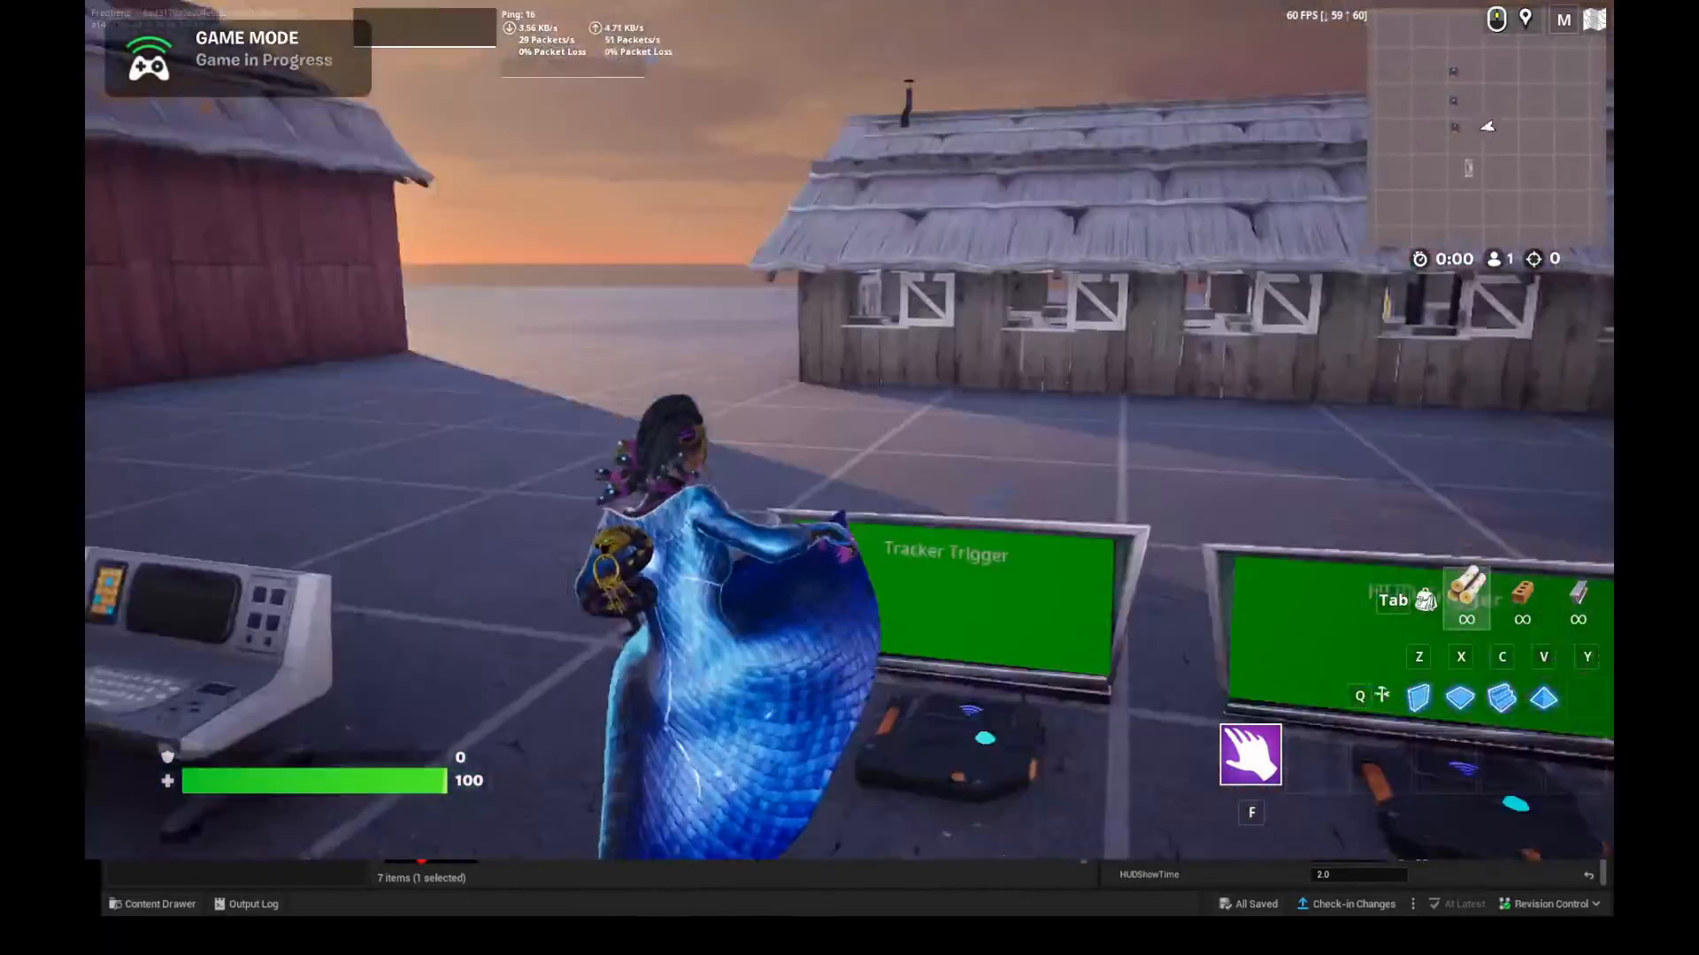
key("w")
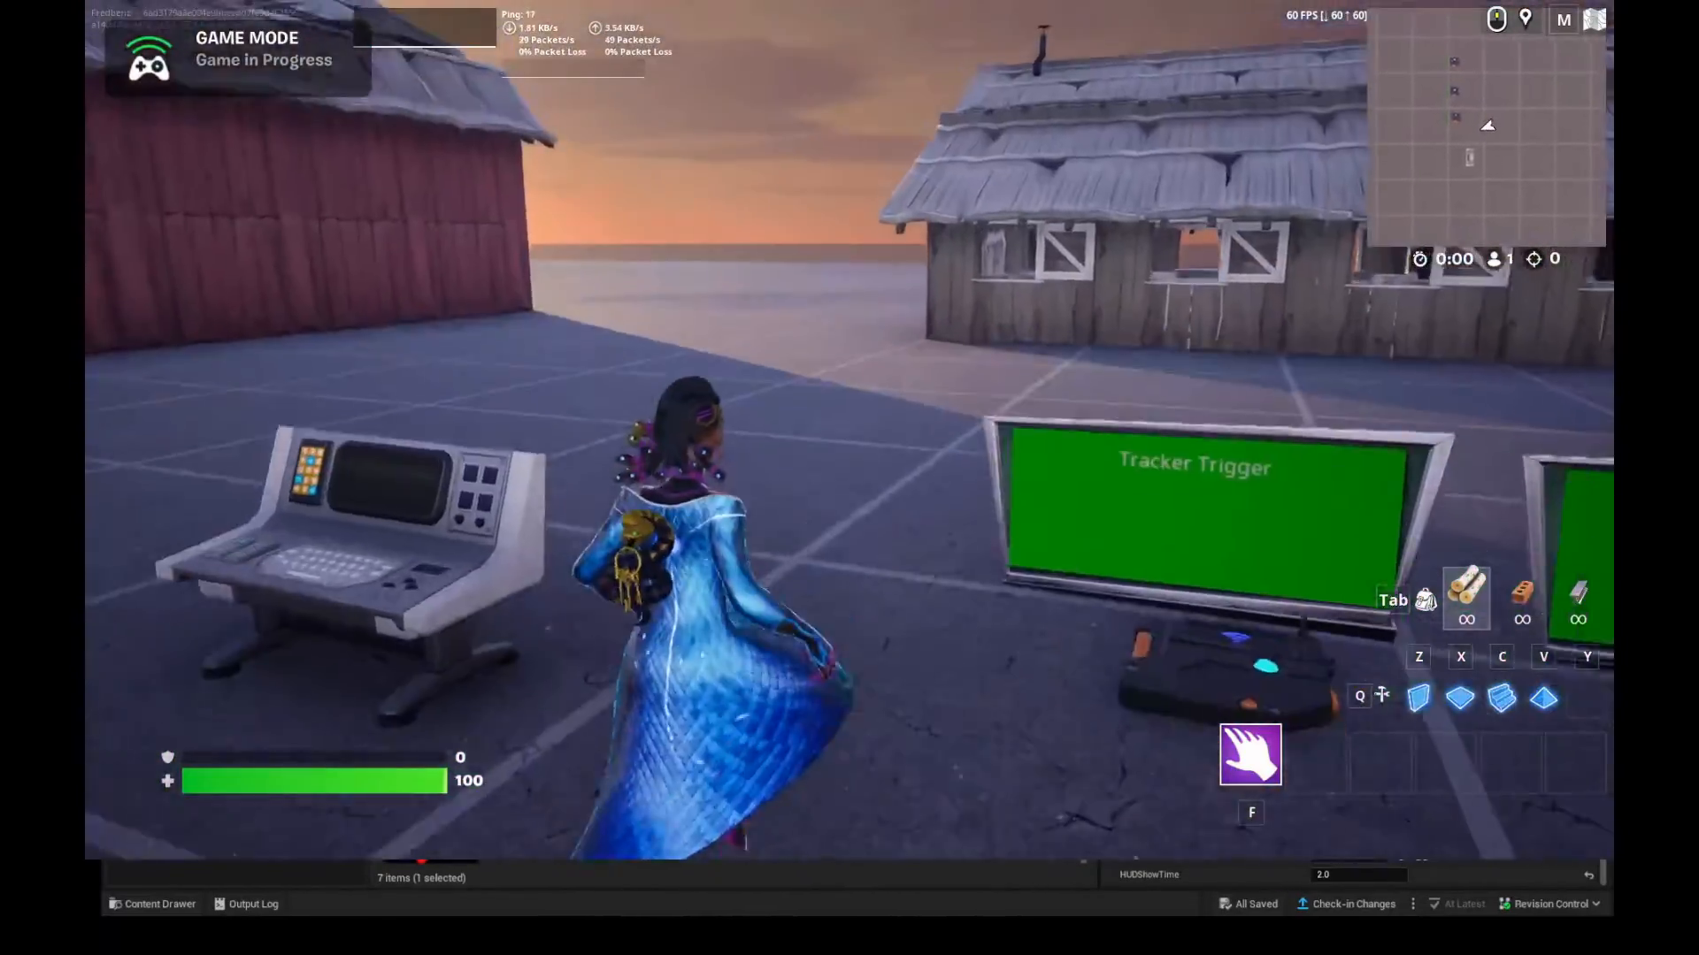
key("w")
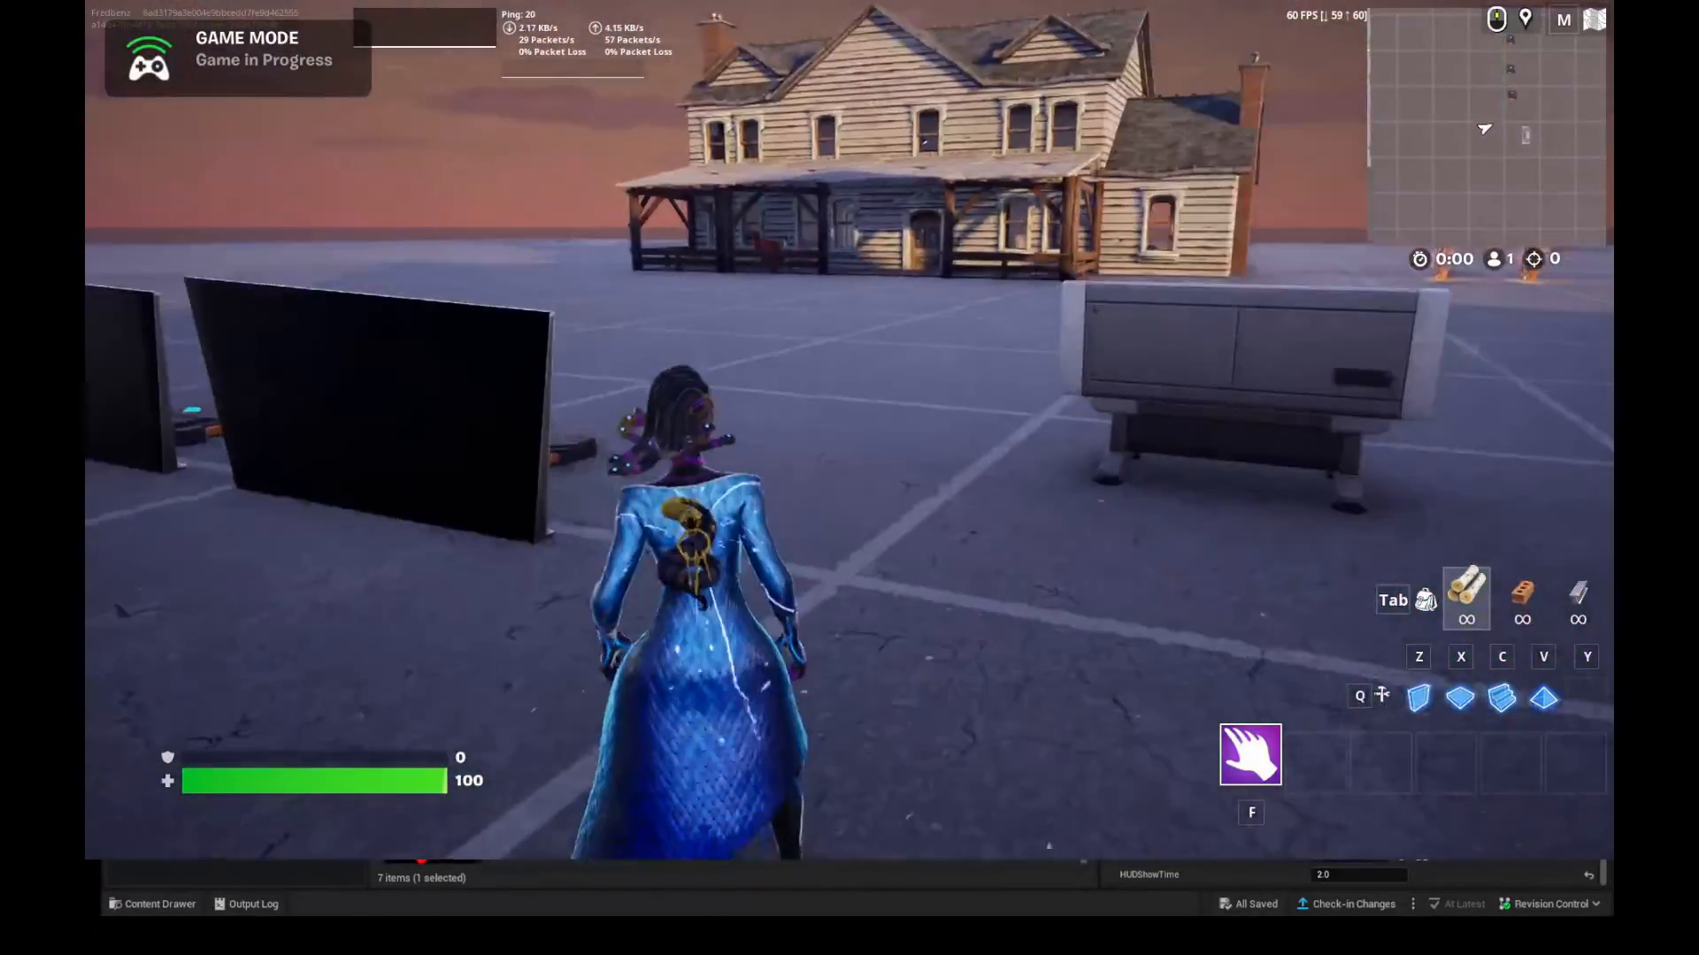
key("w")
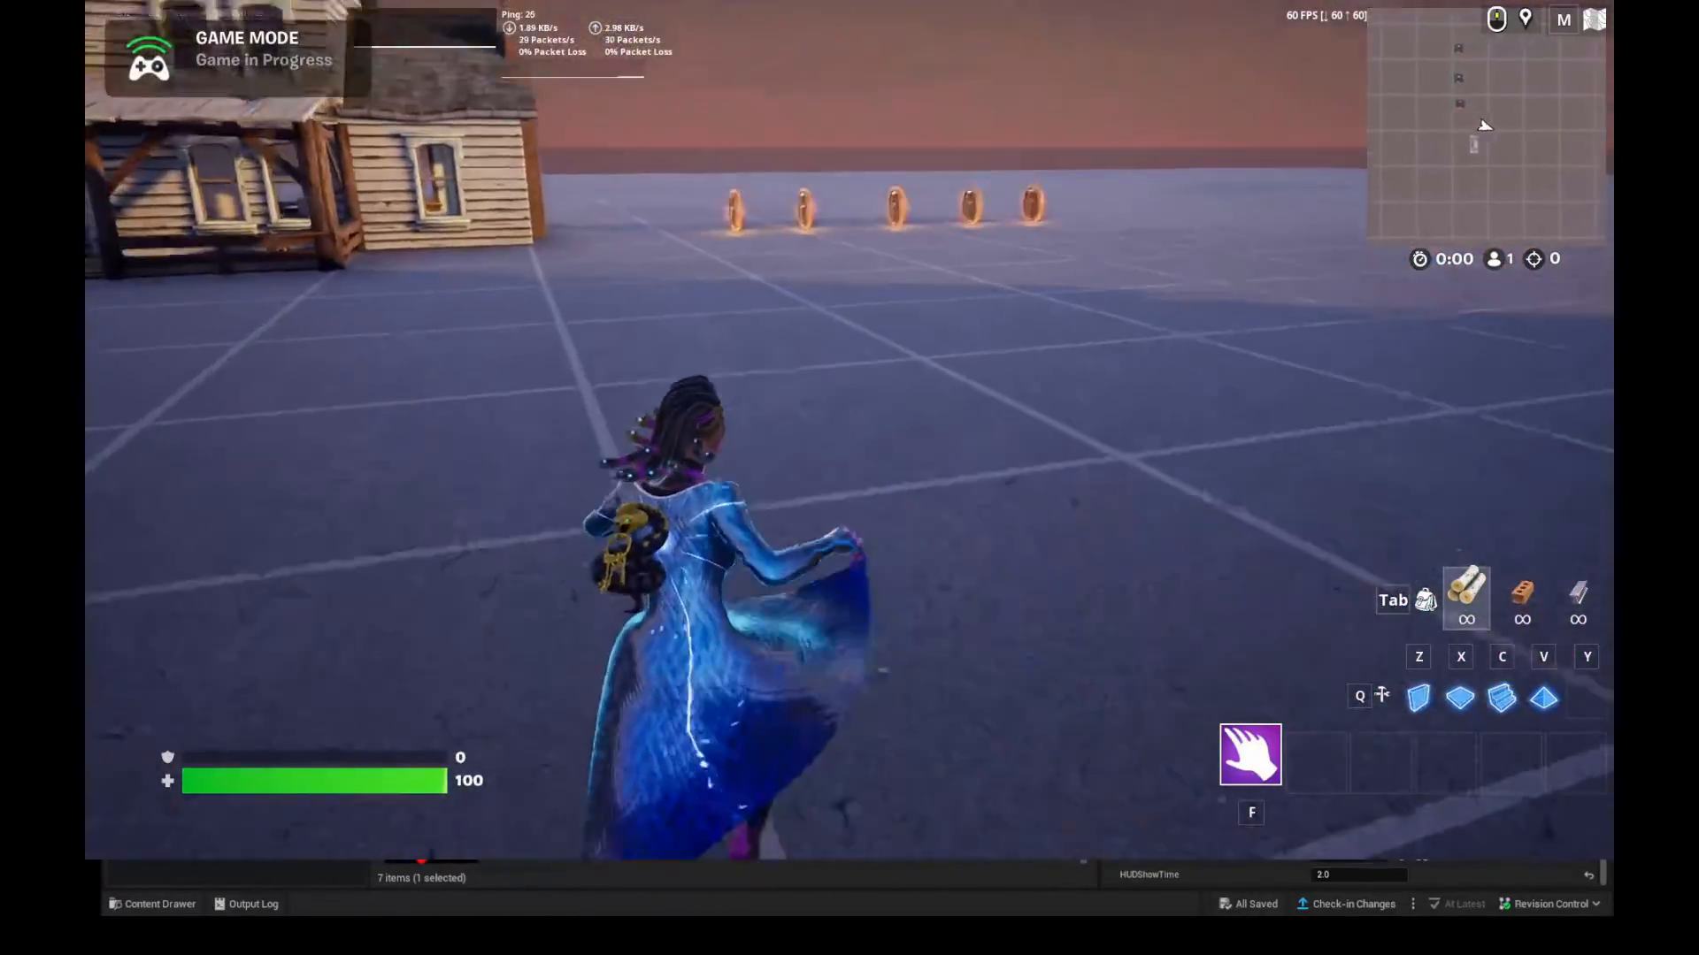
key("w")
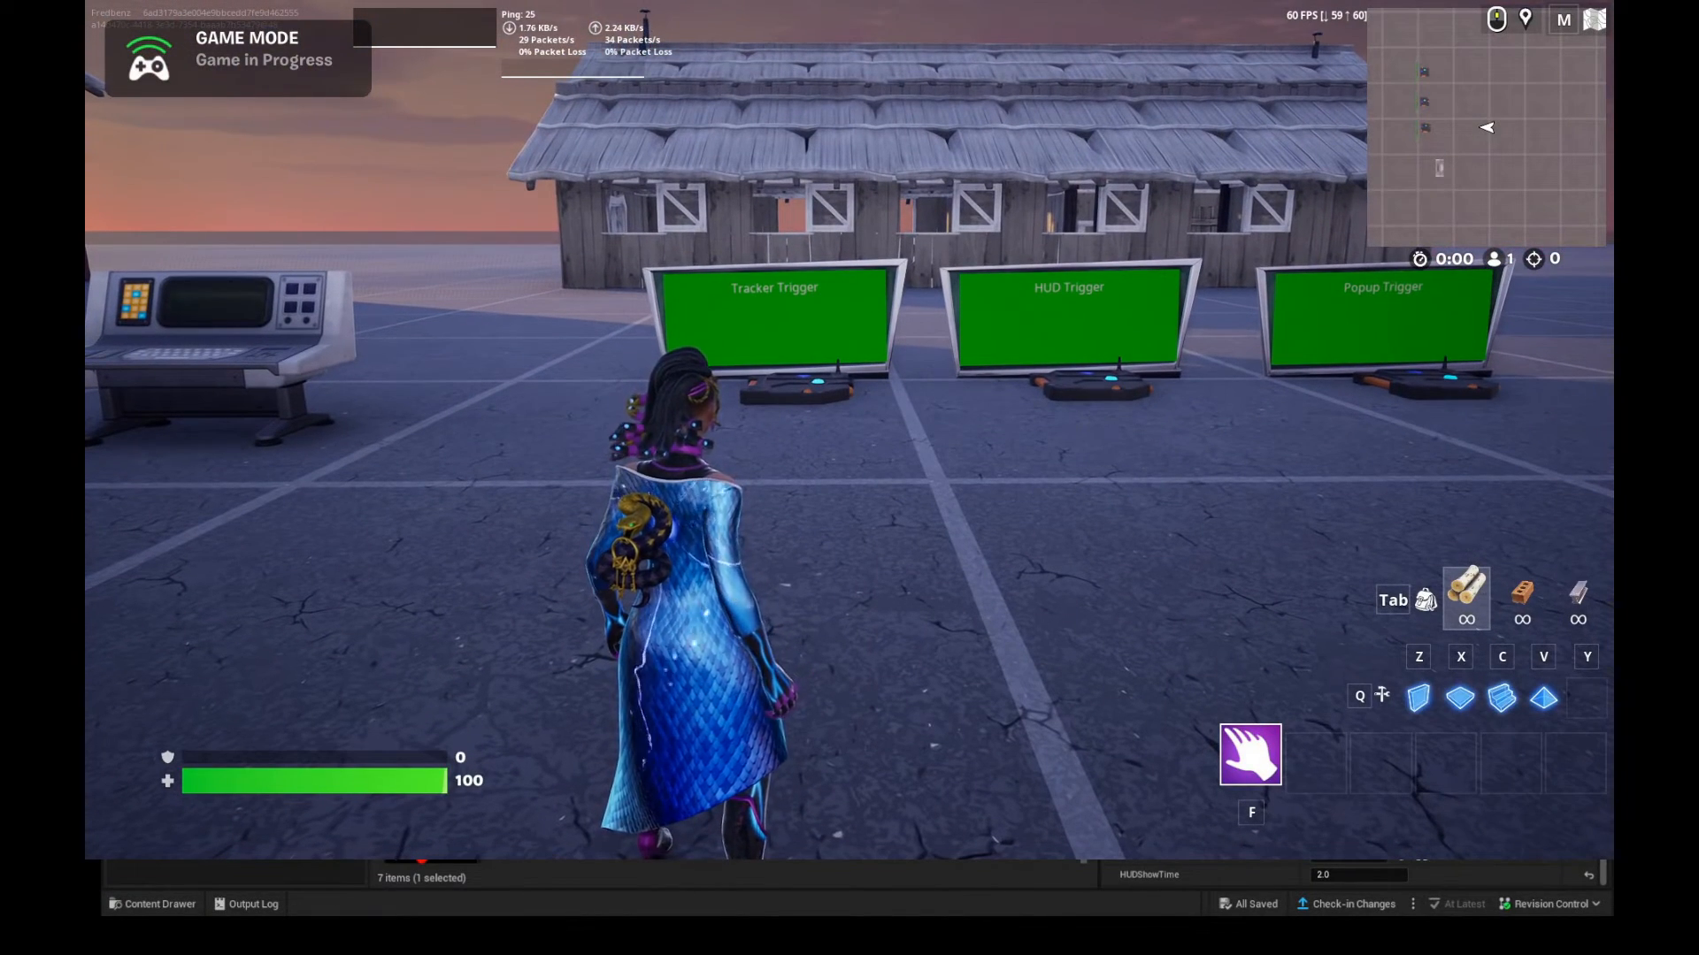
key("Escape")
left_click(1391, 417)
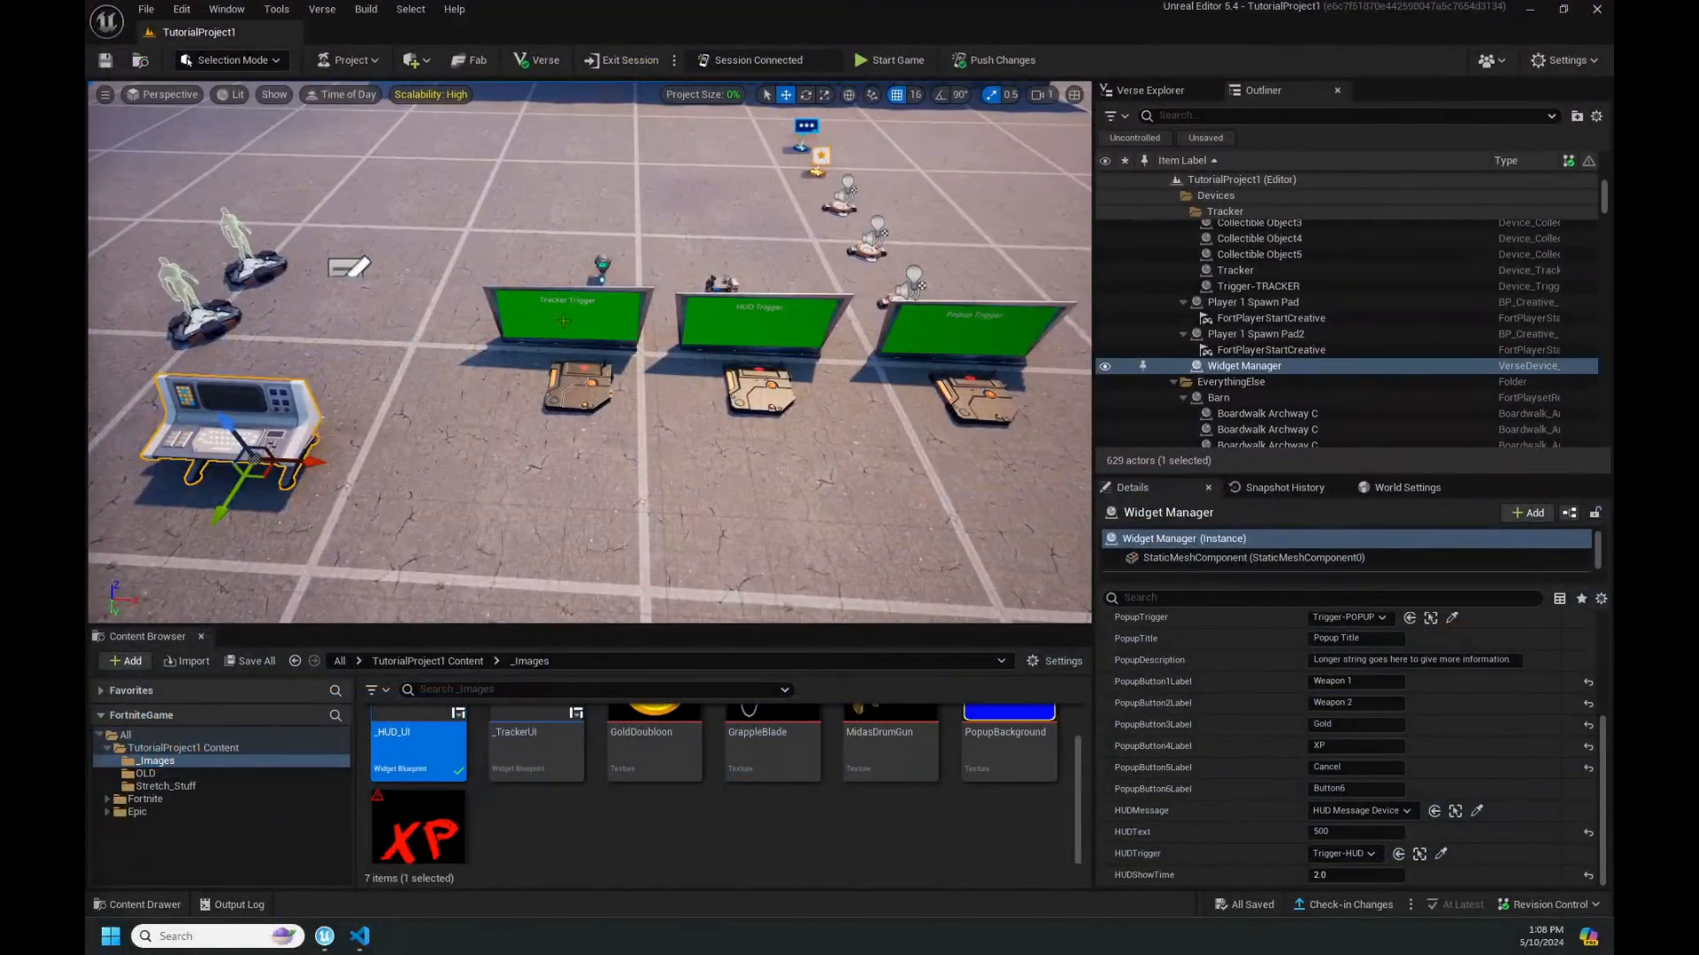
Review the HUD Message Device's message settings and the Widget Manager's HUDText and HUDShowTime values.
right_click_drag(563, 321, 703, 357)
left_click(701, 359)
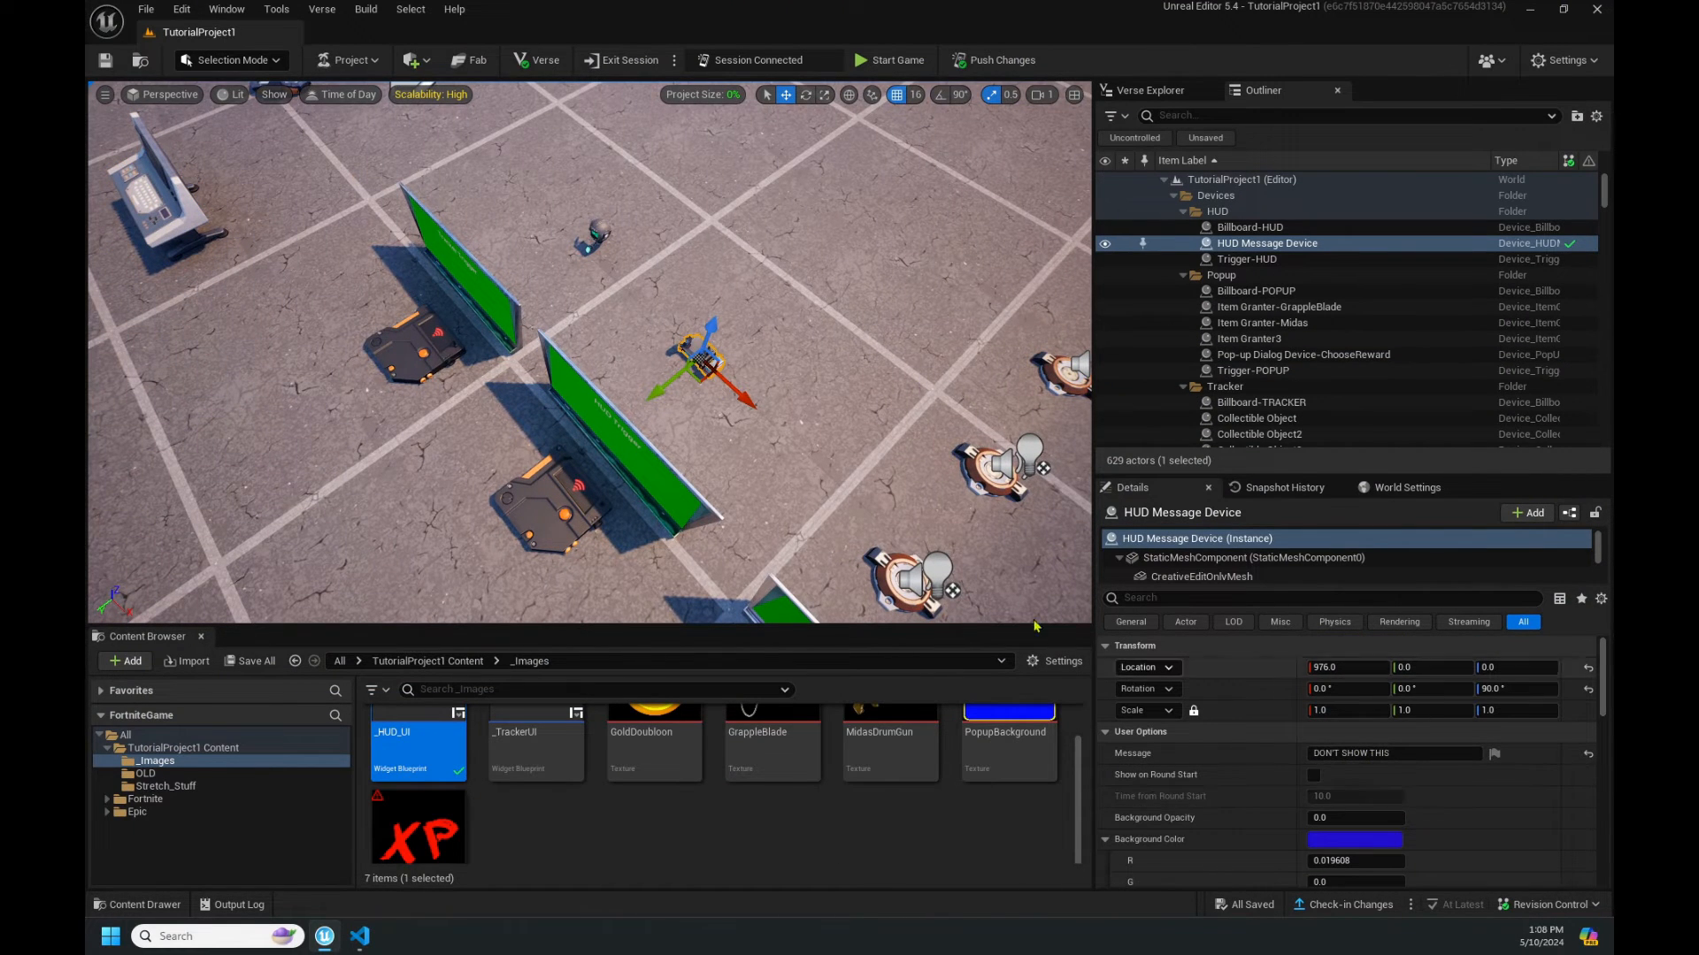
right_click_drag(375, 431, 345, 356)
left_click(623, 366)
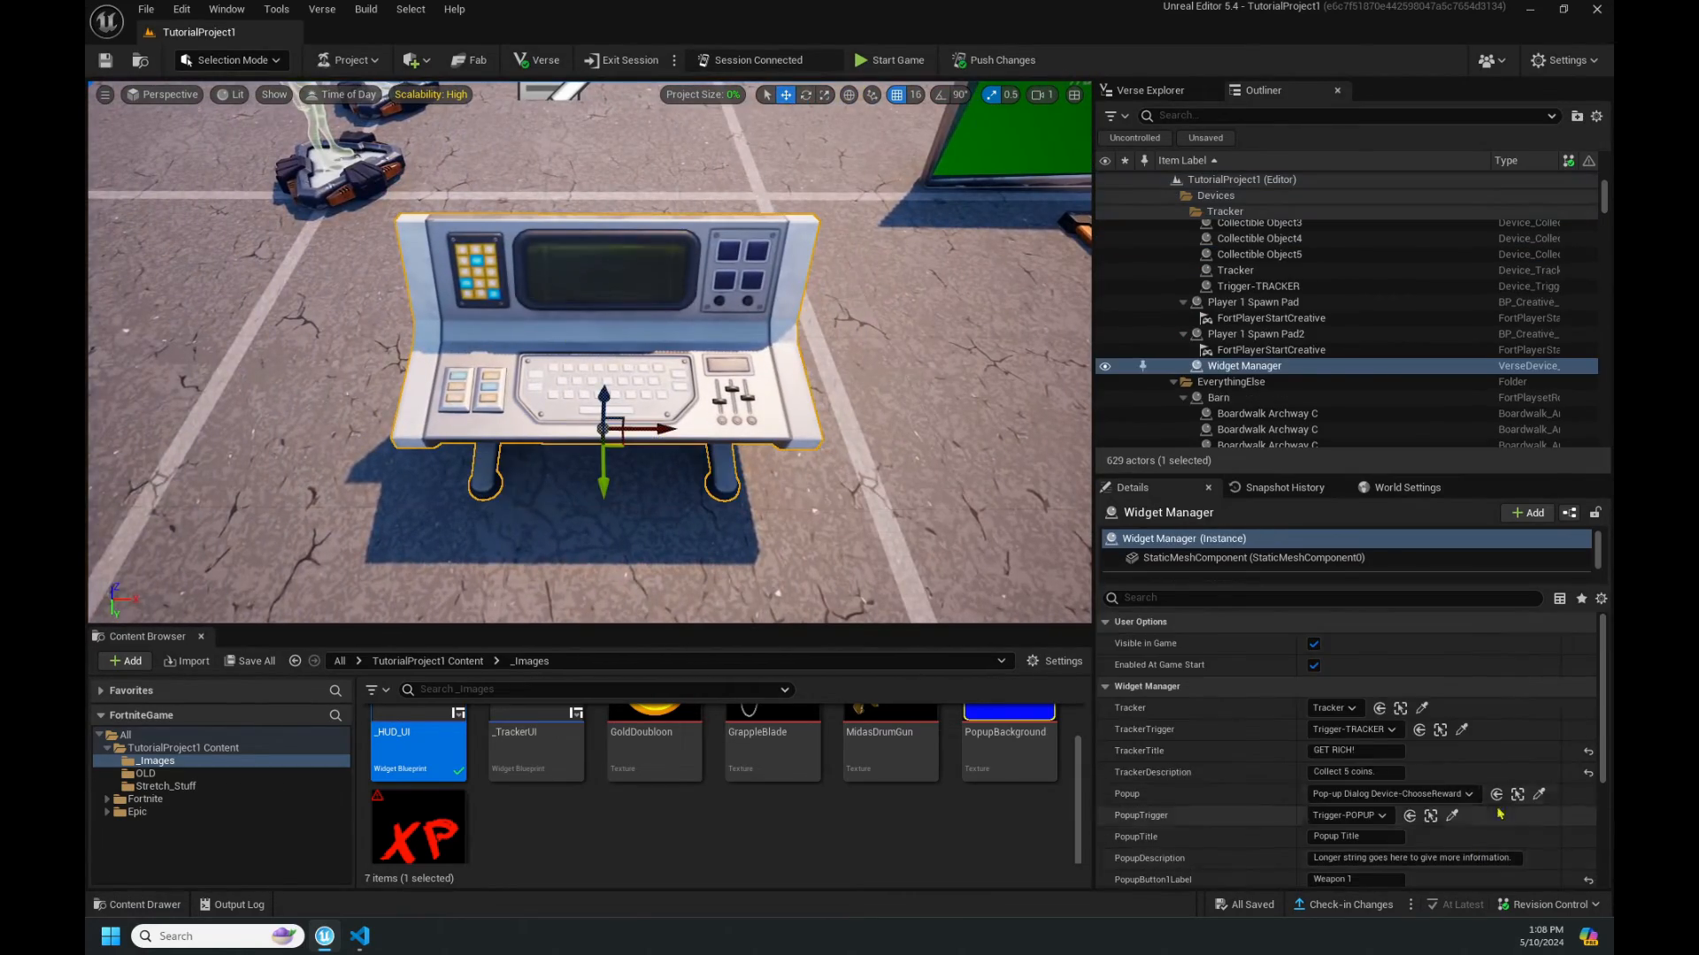
scroll(1359, 835, "down", 4)
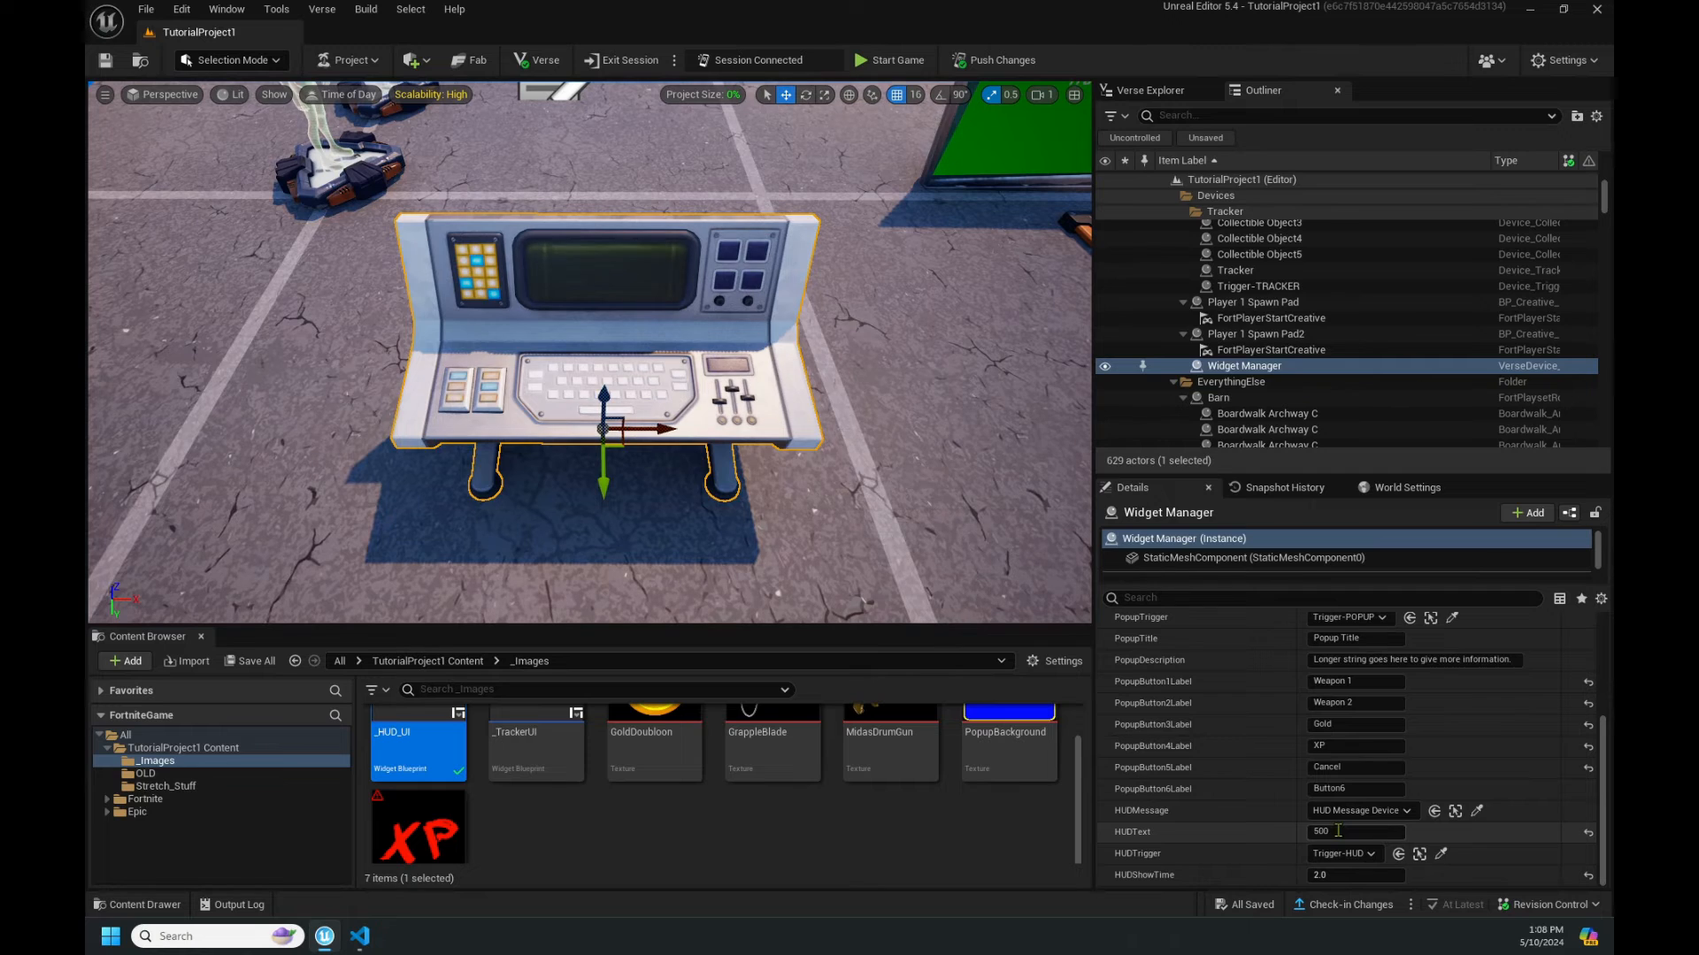
left_click(1330, 831)
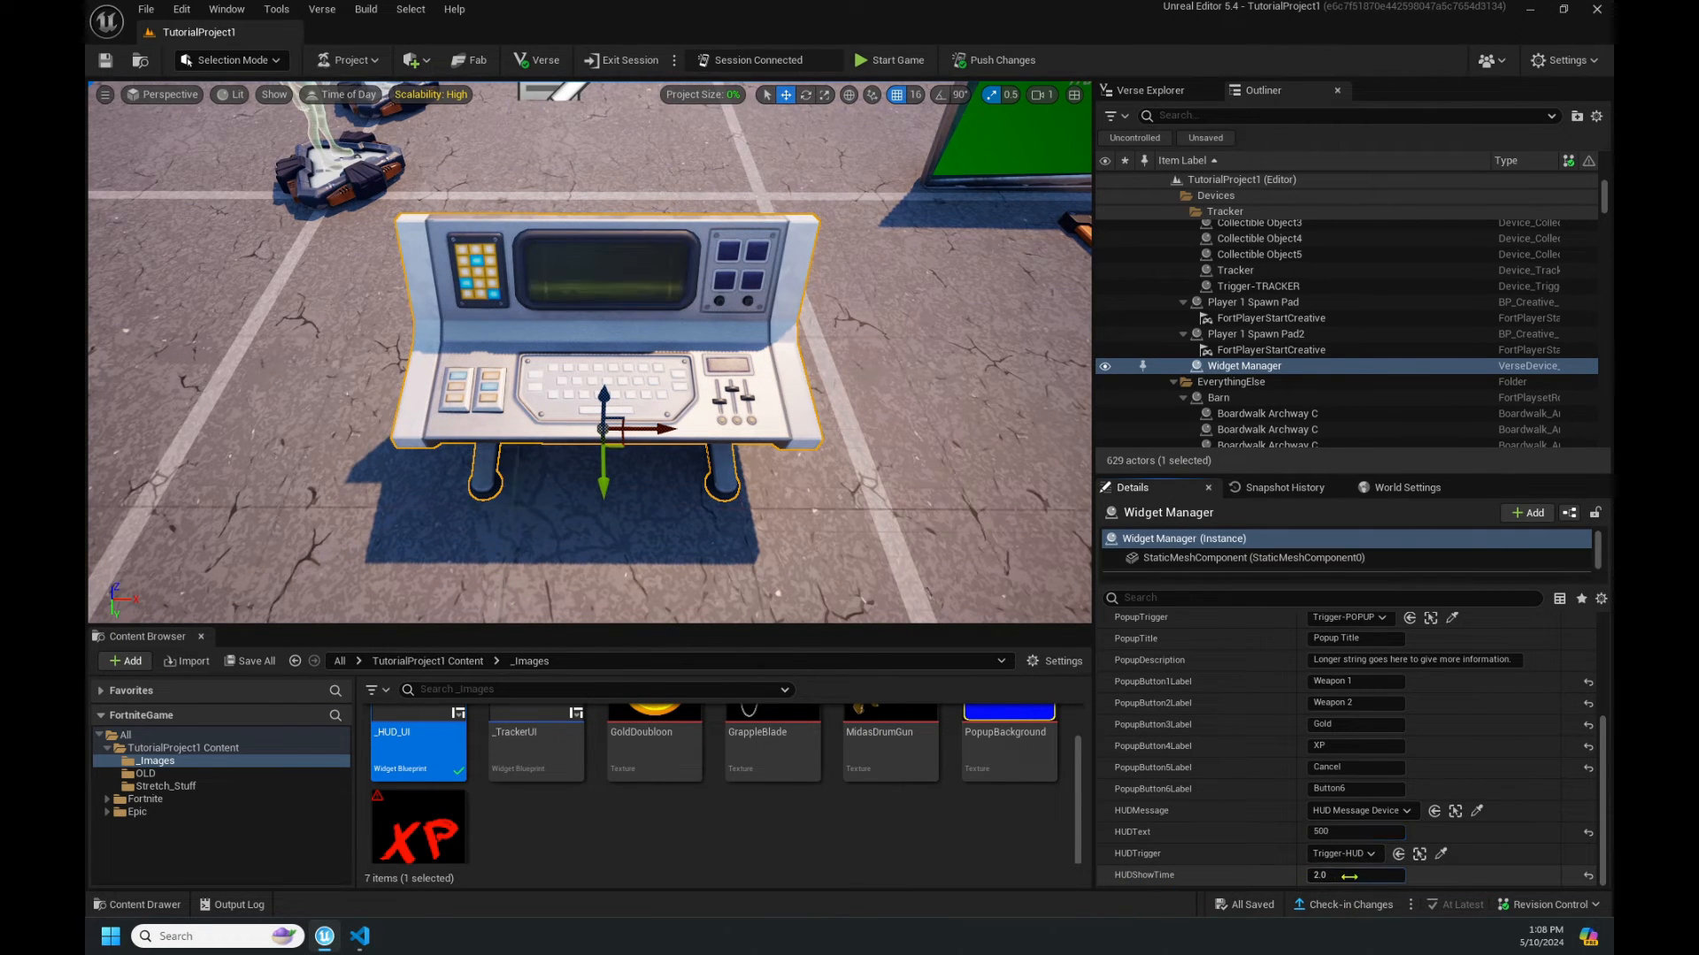
left_click(1345, 877)
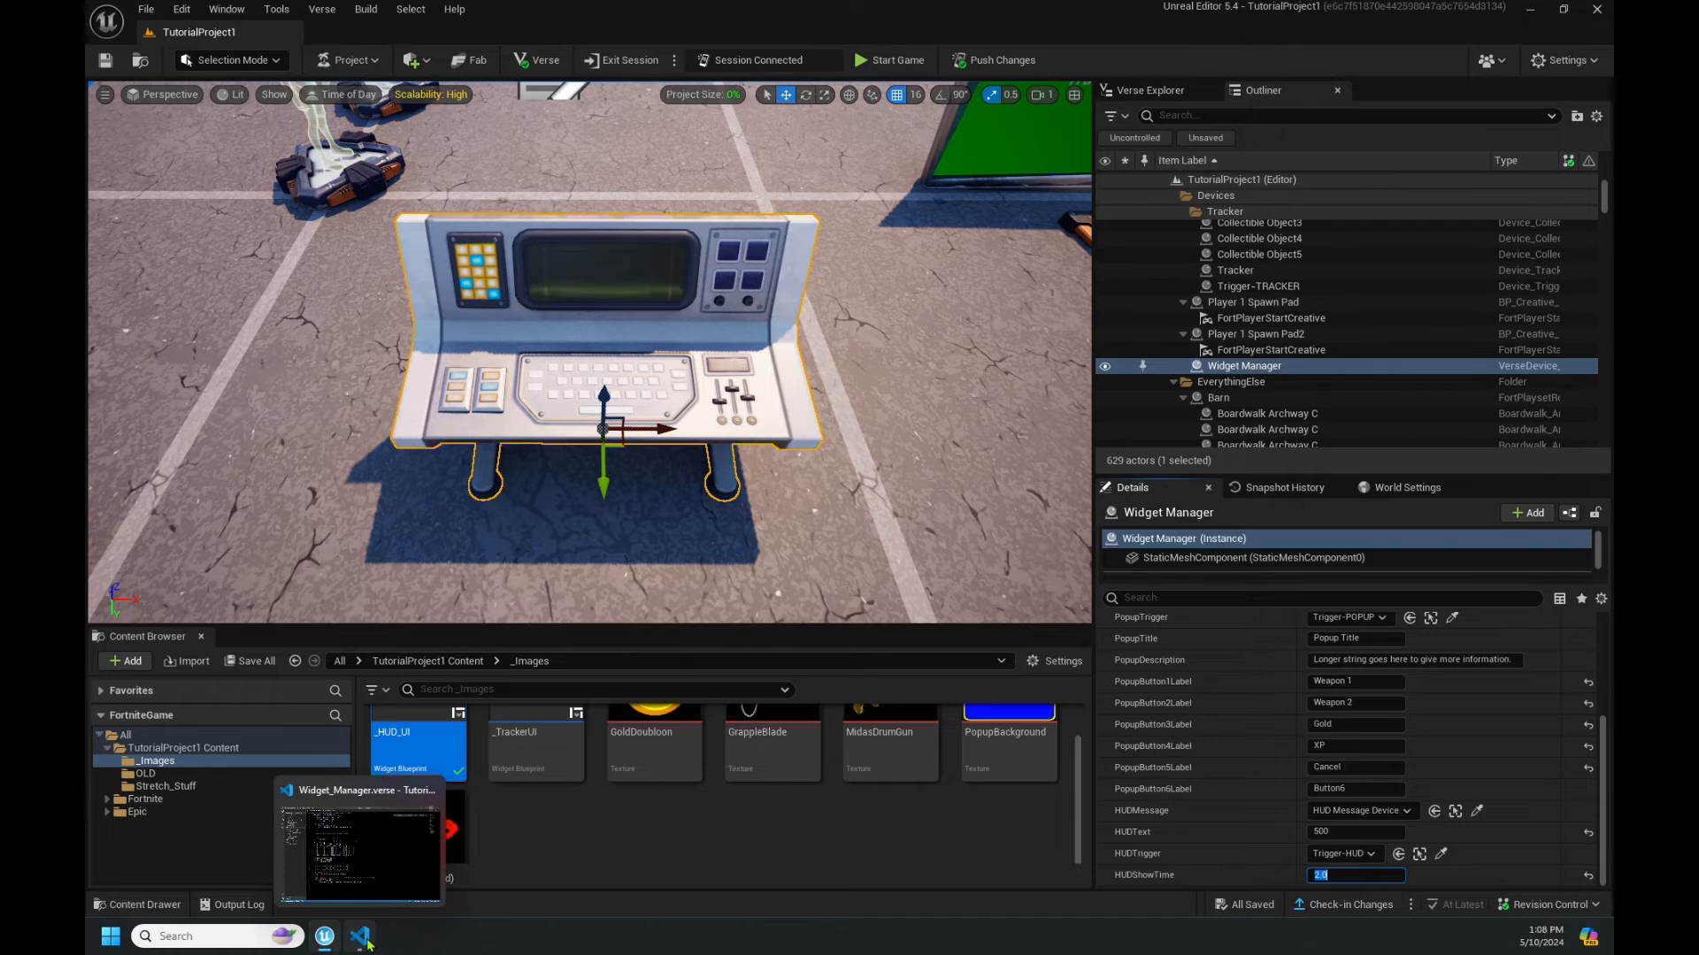
Switch to Visual Studio Code and review the HUDMessage, HUDText, HUDTrigger and HUDShowTime constants in Widget_Manager.verse.
left_click(370, 944)
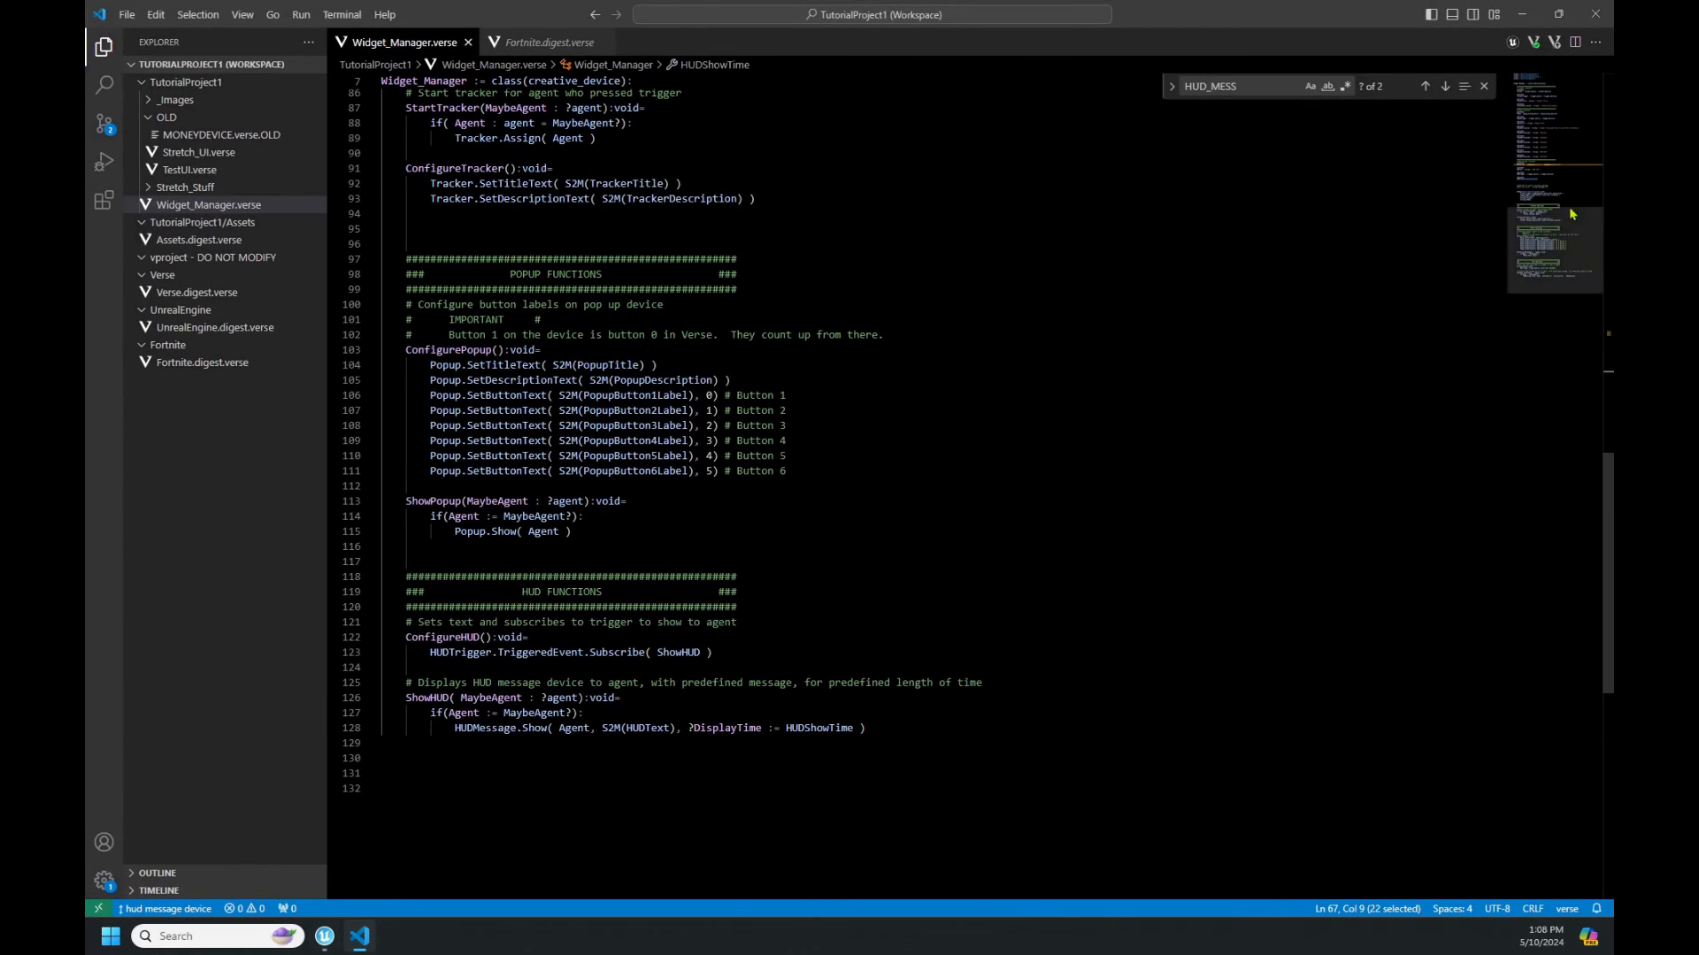
scroll(1234, 345, "up", 20)
scroll(1234, 345, "down", 2)
scroll(1234, 344, "down", 5)
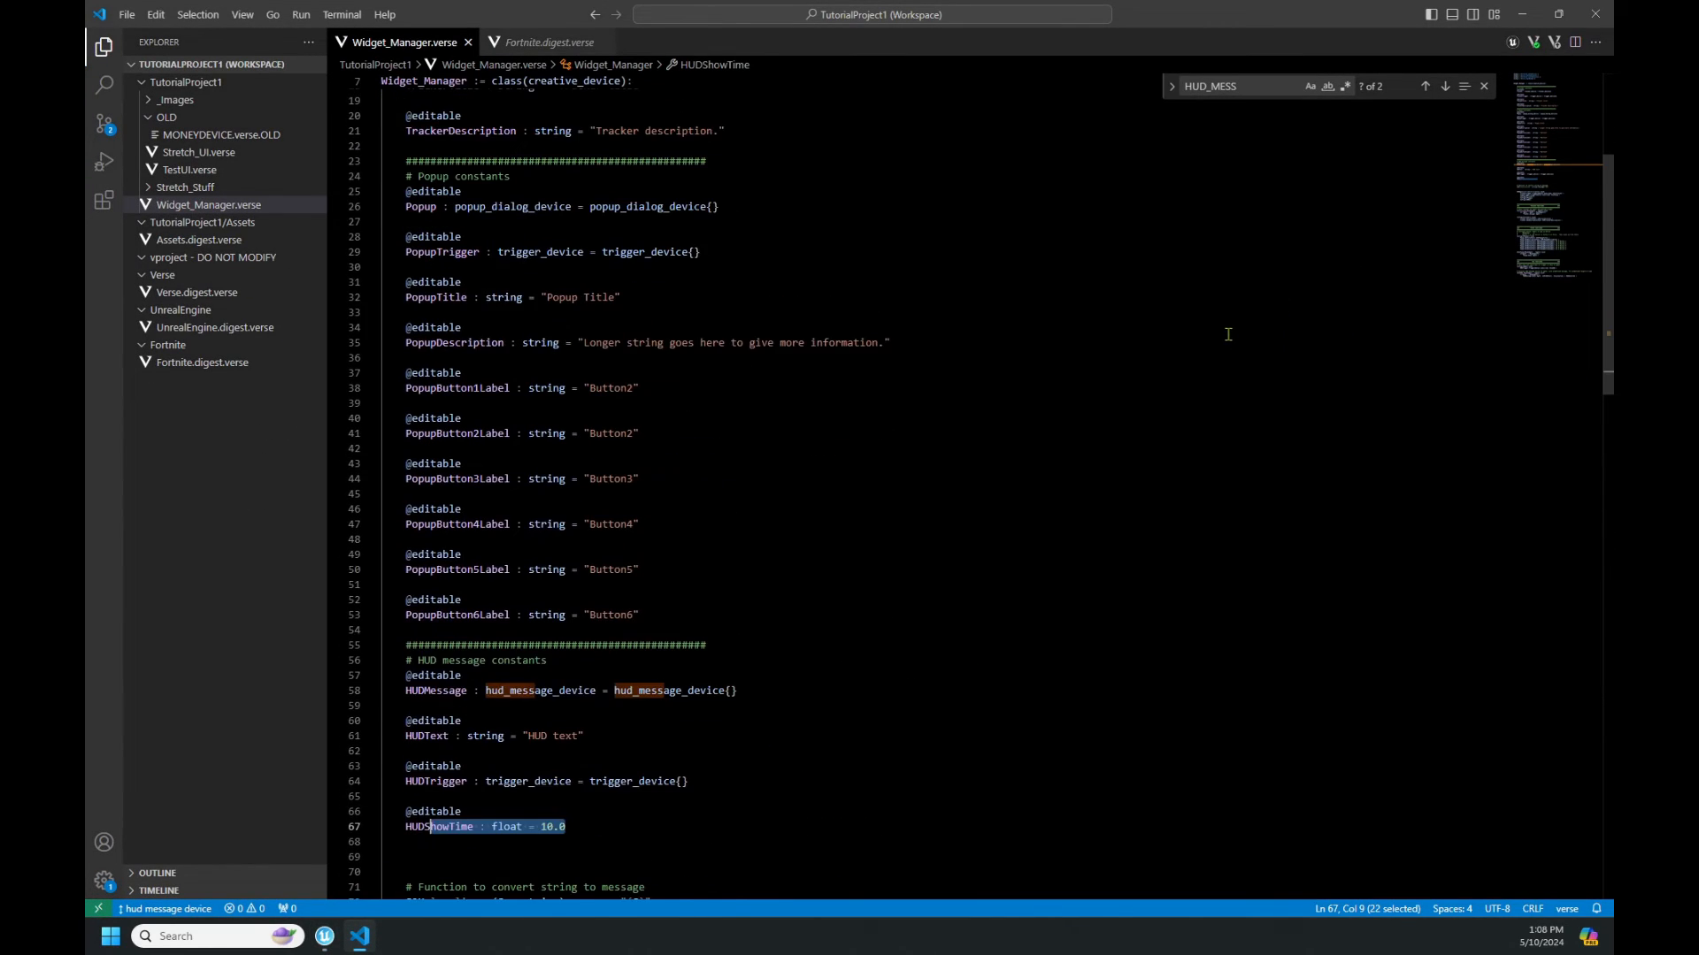
left_click(584, 686)
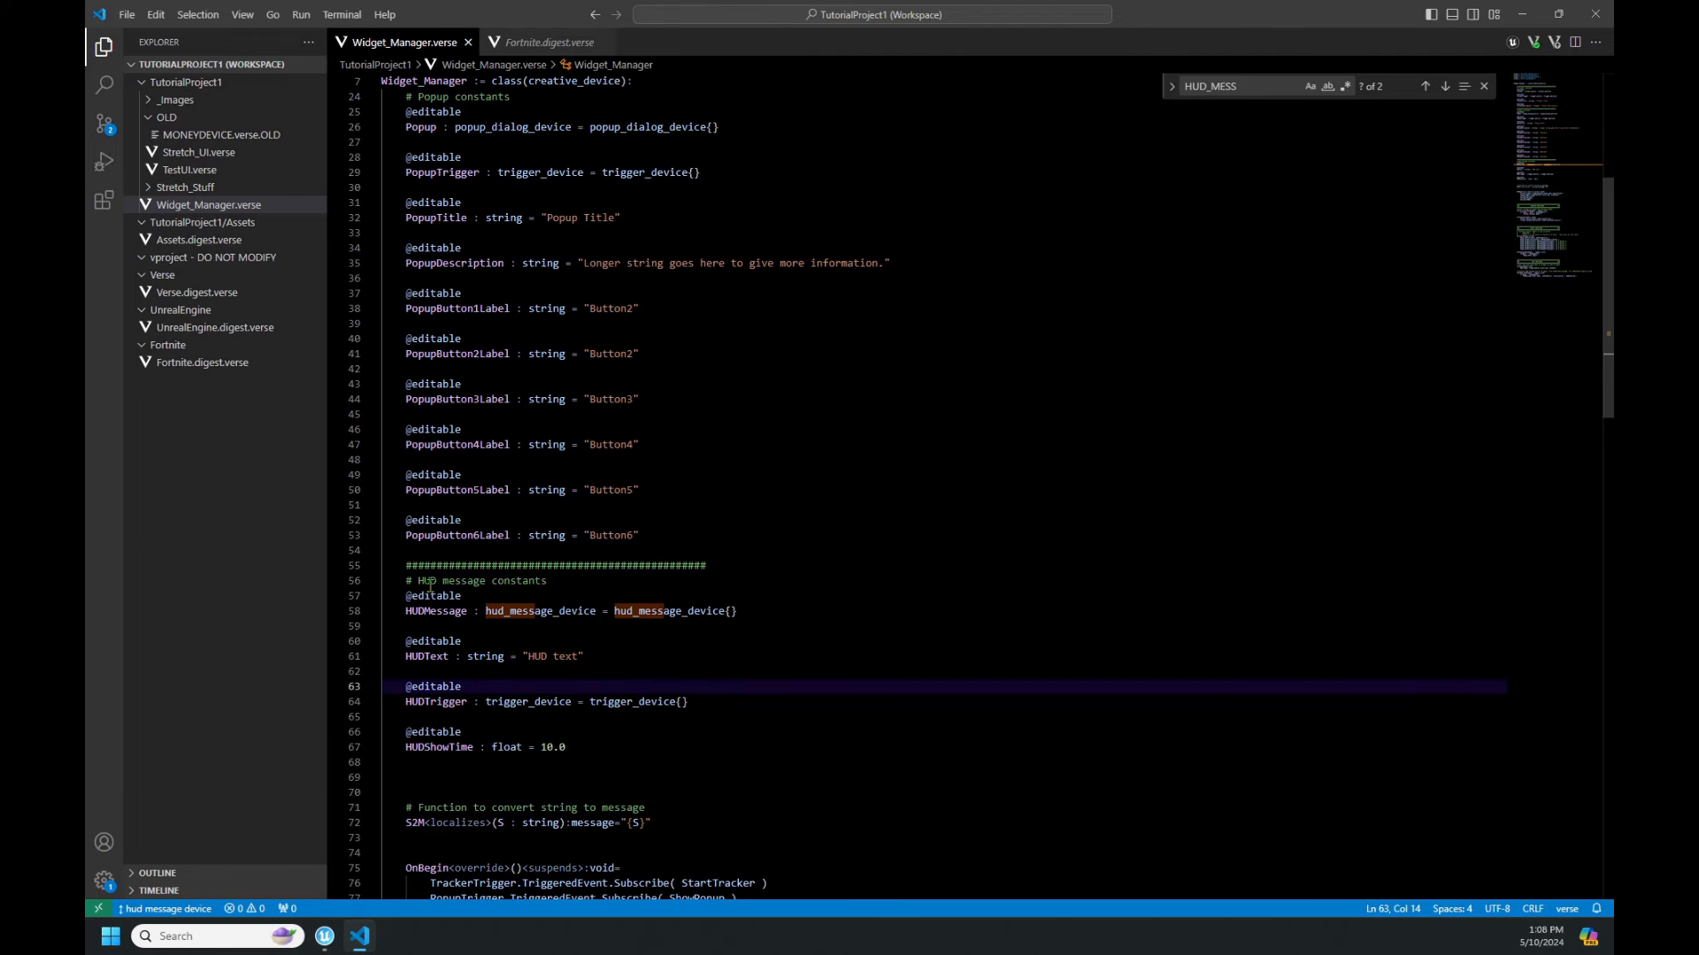
left_click_drag(417, 614, 638, 614)
left_click_drag(428, 656, 576, 659)
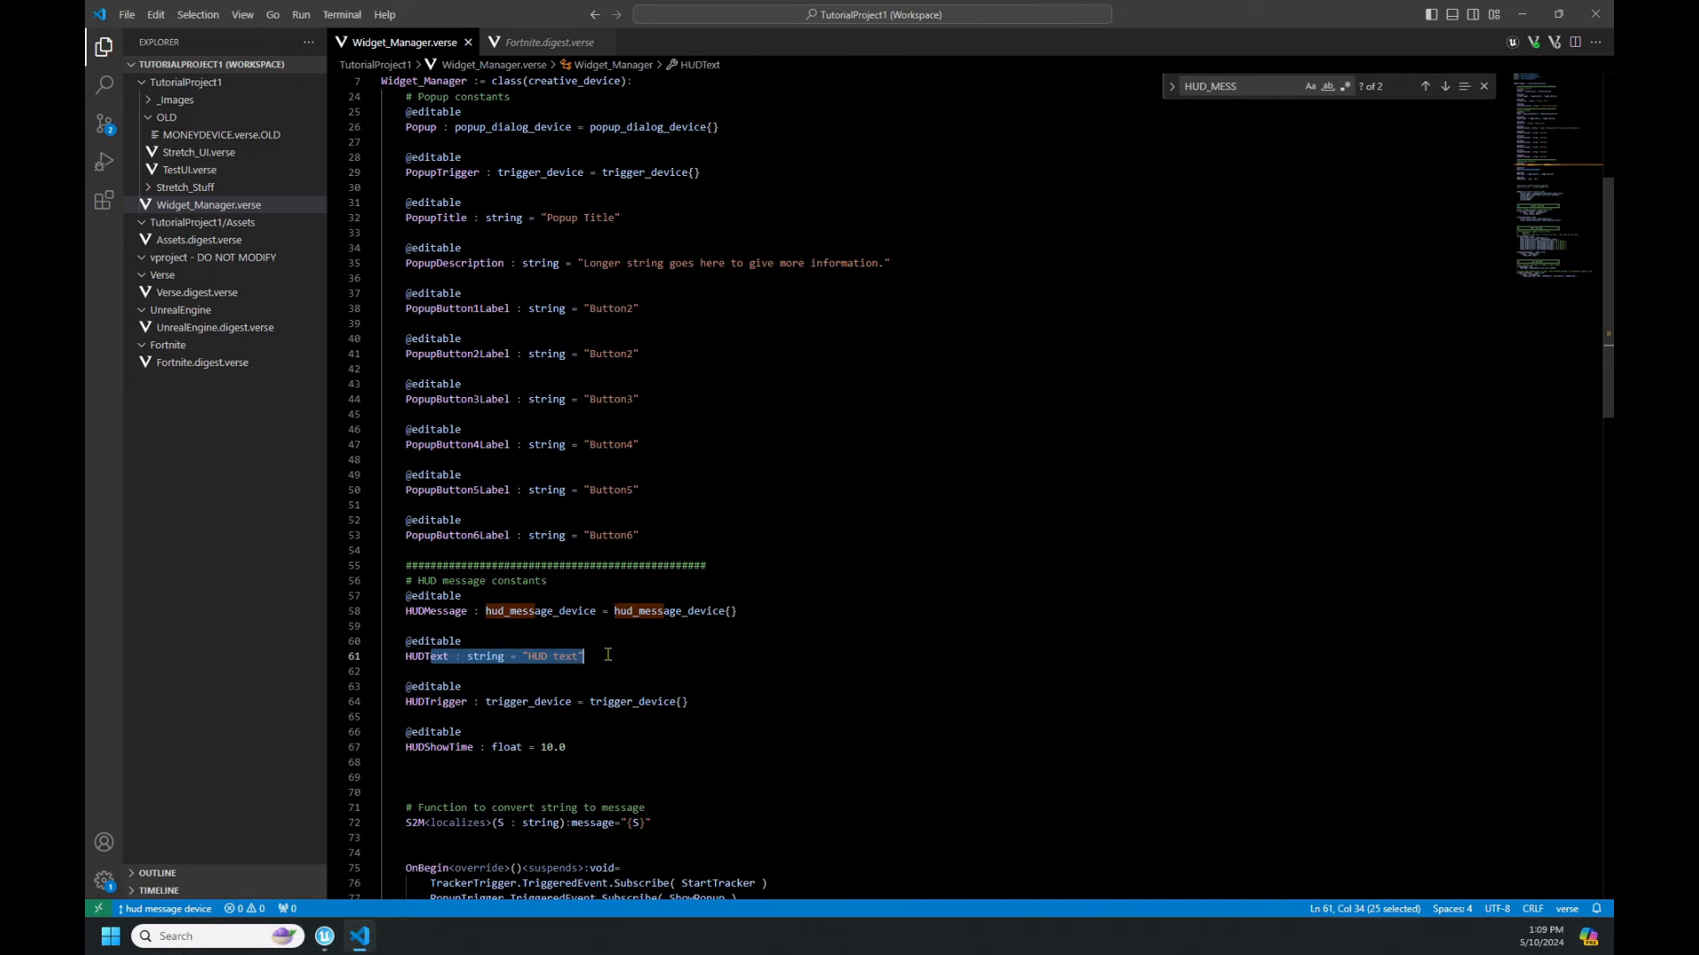
left_click_drag(504, 701, 686, 703)
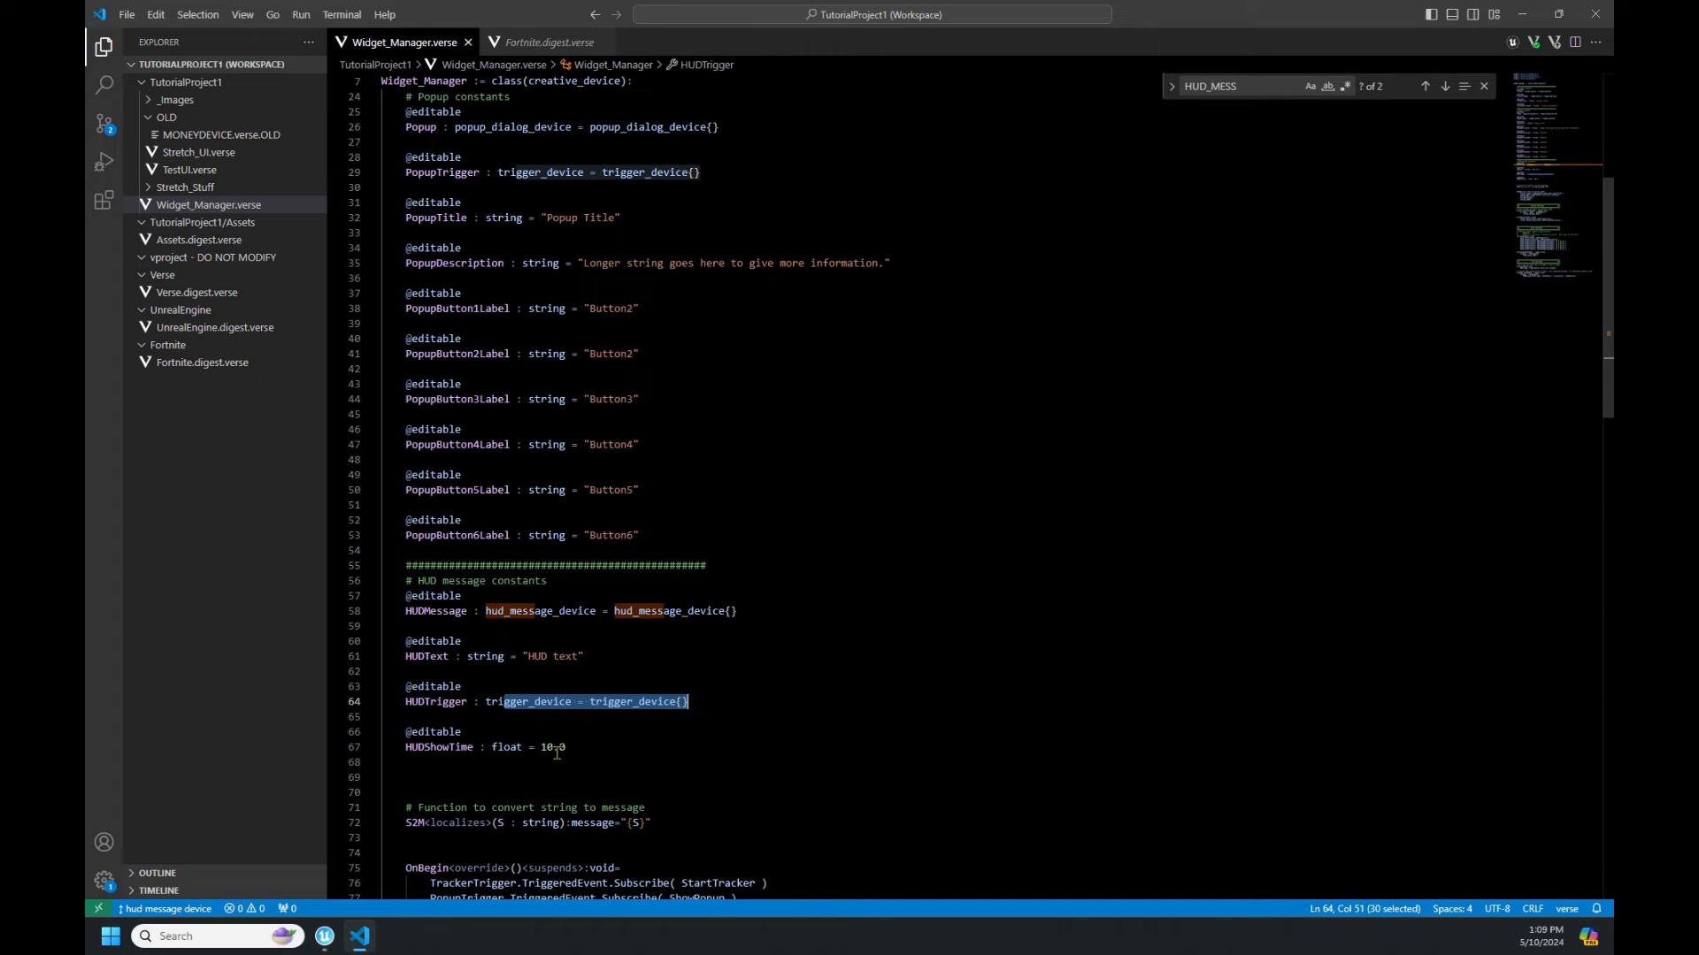
left_click_drag(564, 748, 467, 748)
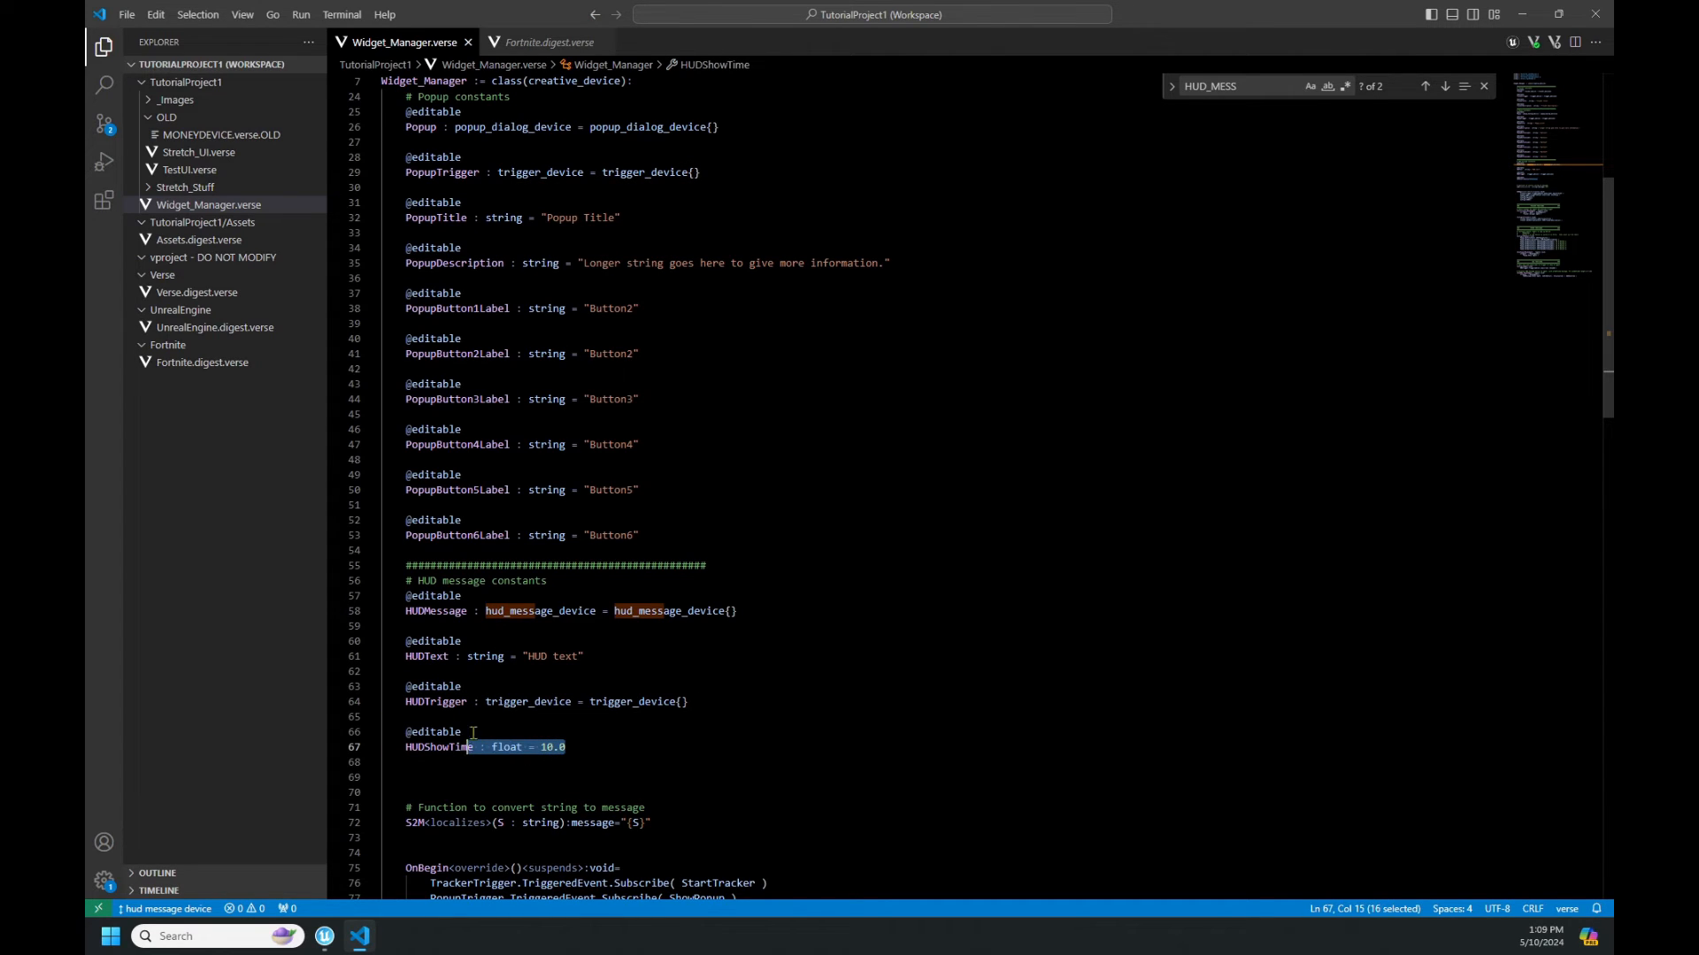
left_click_drag(591, 658, 424, 672)
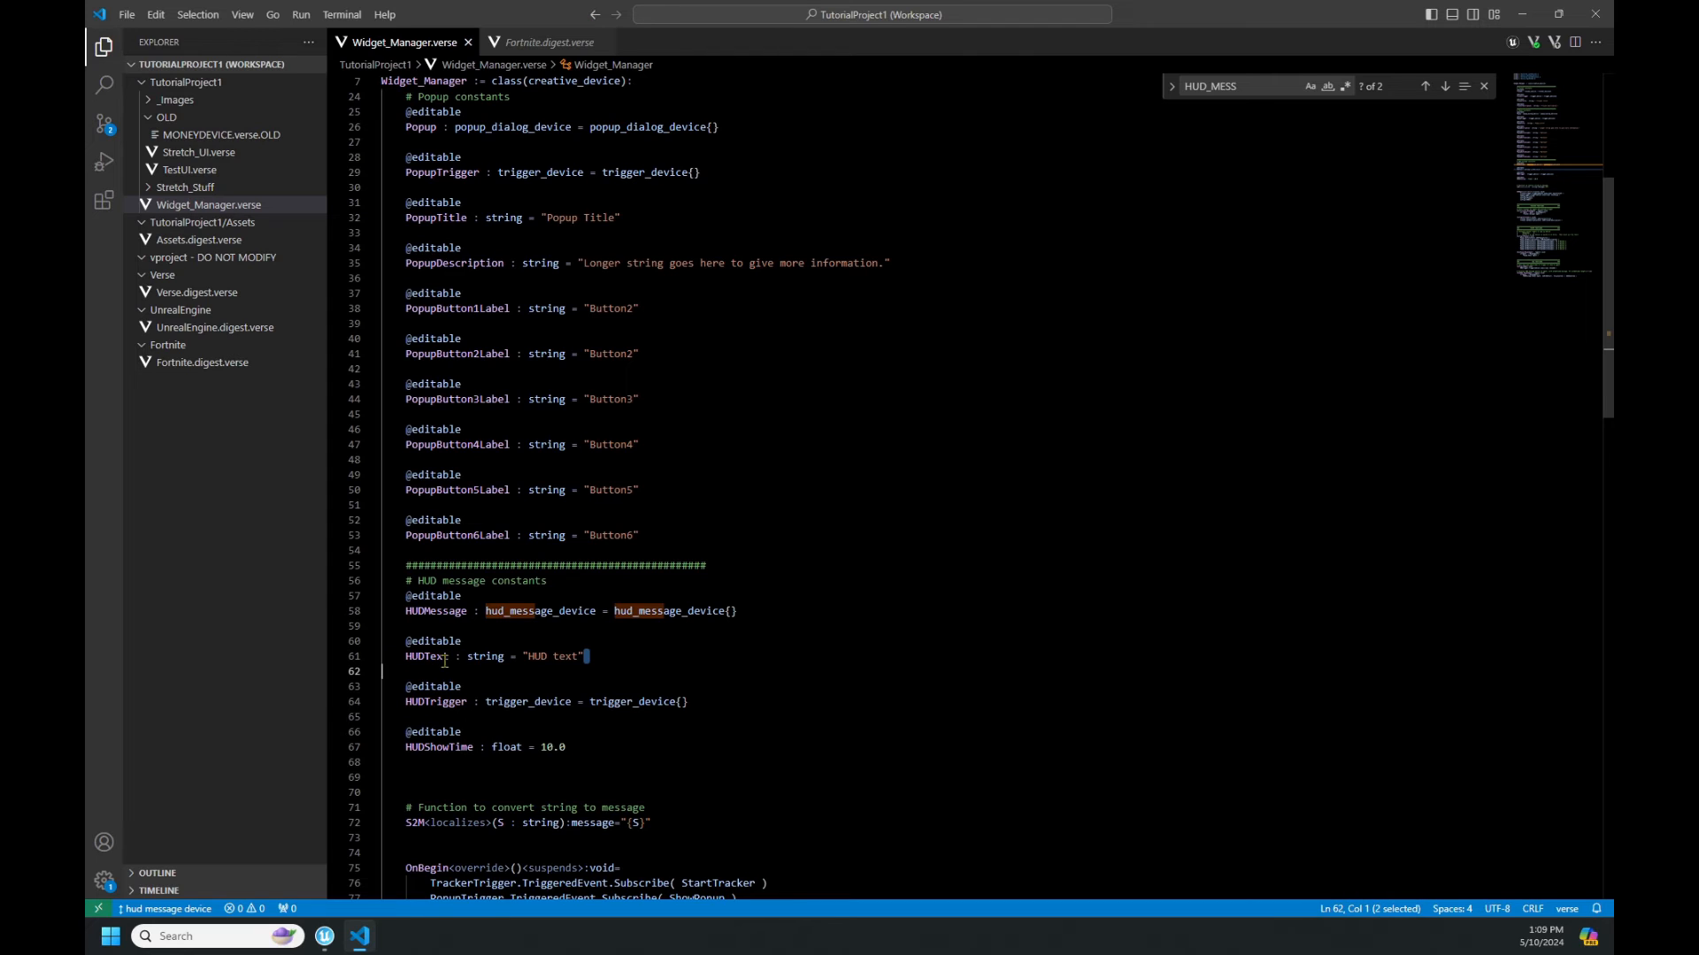
scroll(830, 676, "down", 2)
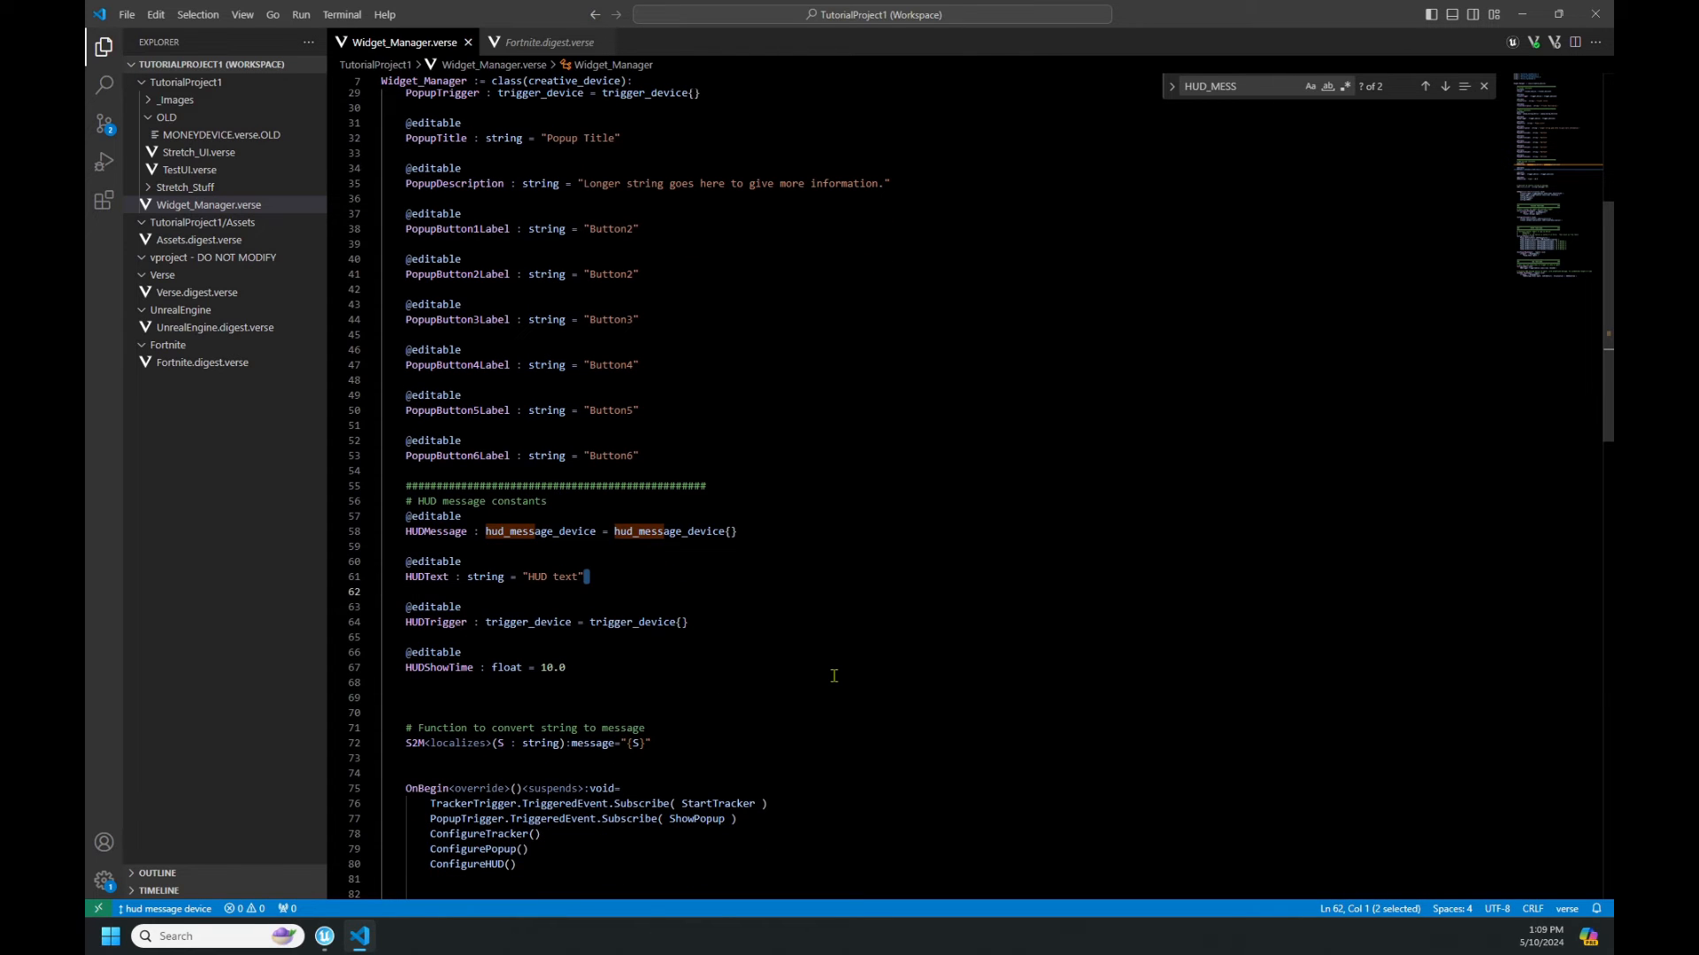
Examine the ConfigureHUD function's trigger subscription and the ShowHUD function's MaybeAgent parameter.
scroll(724, 653, "down", 20)
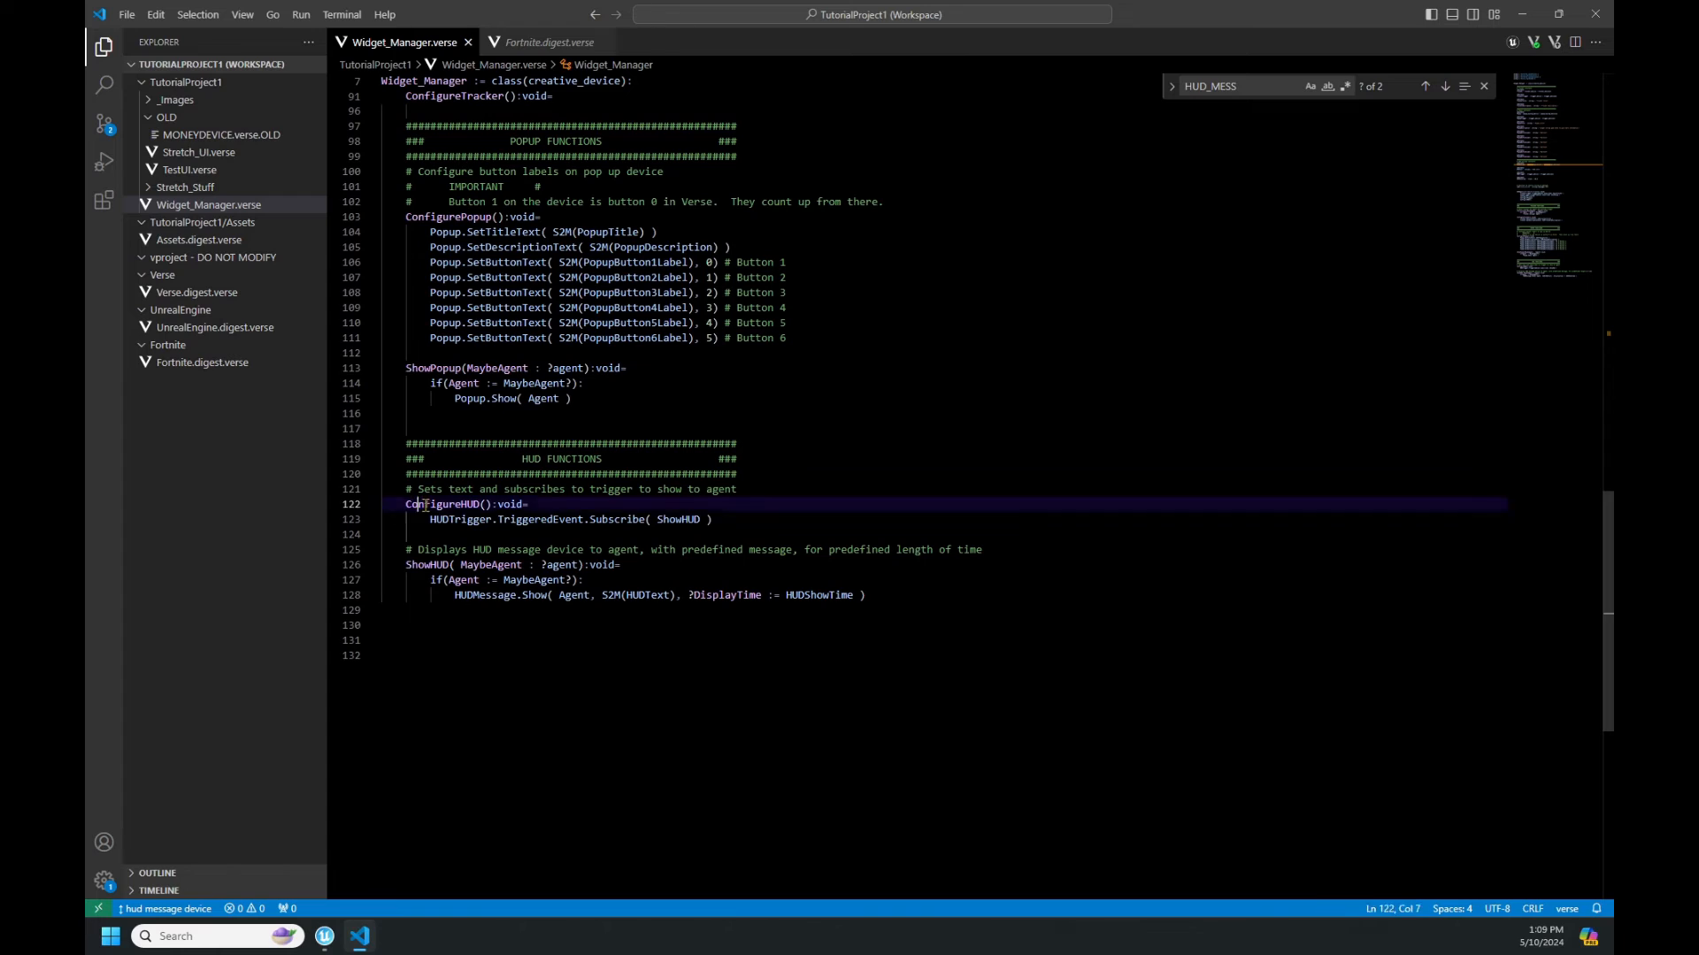
left_click_drag(419, 507, 720, 522)
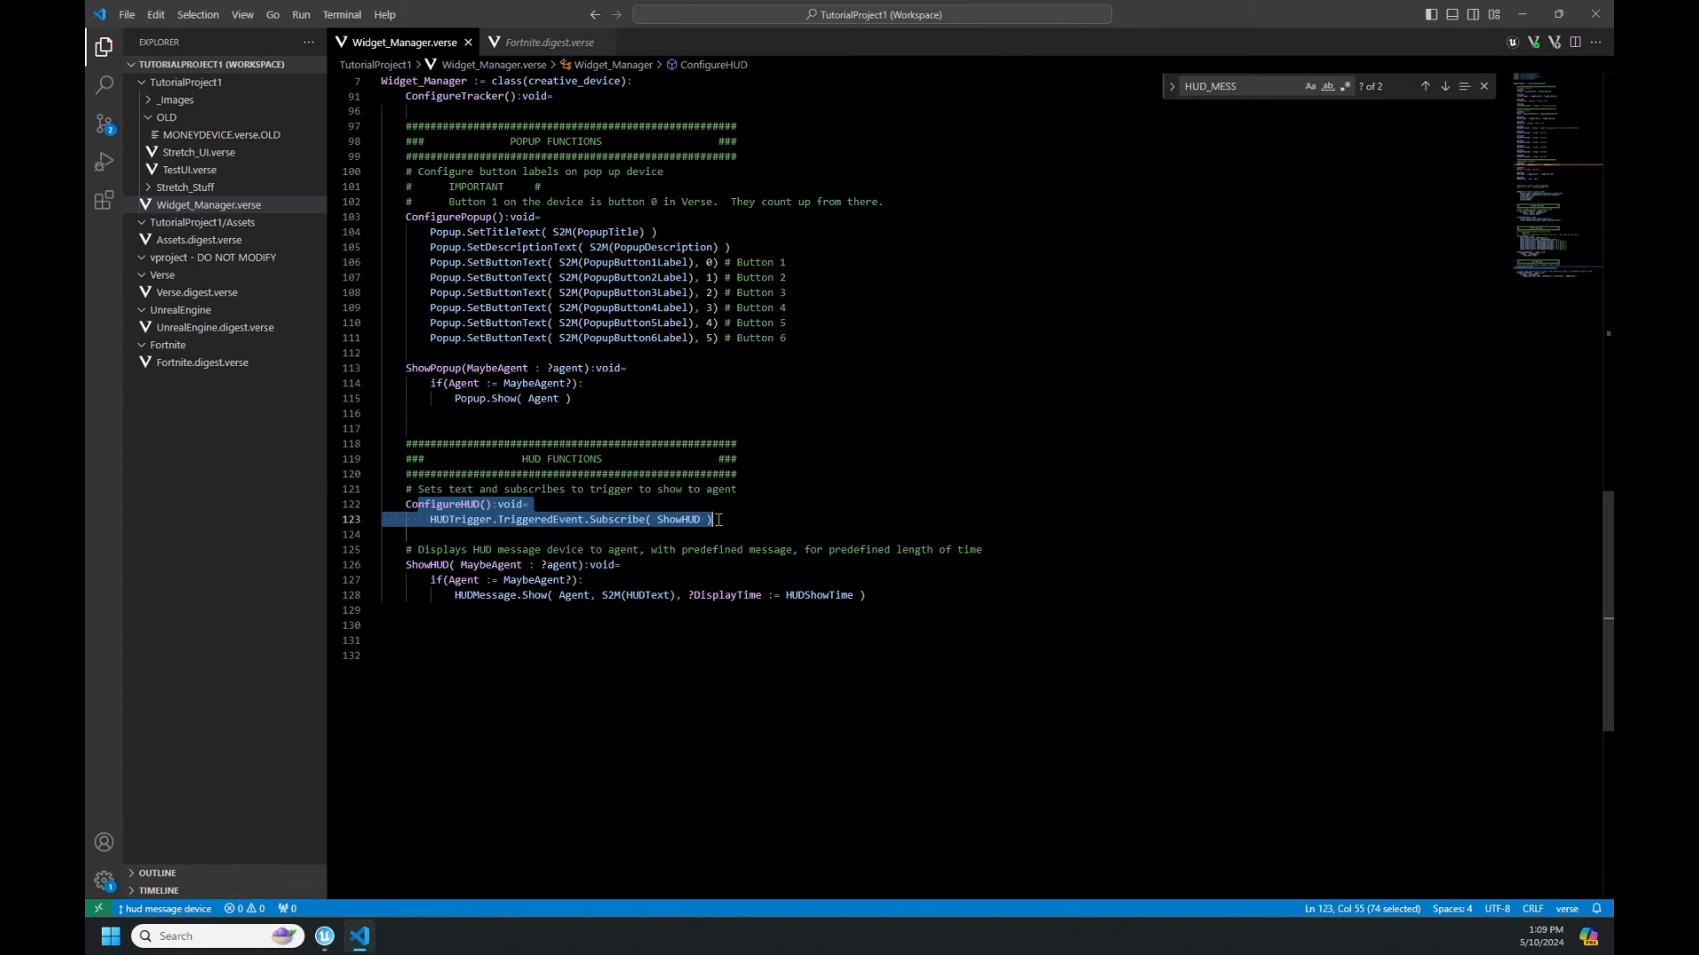
left_click(429, 565)
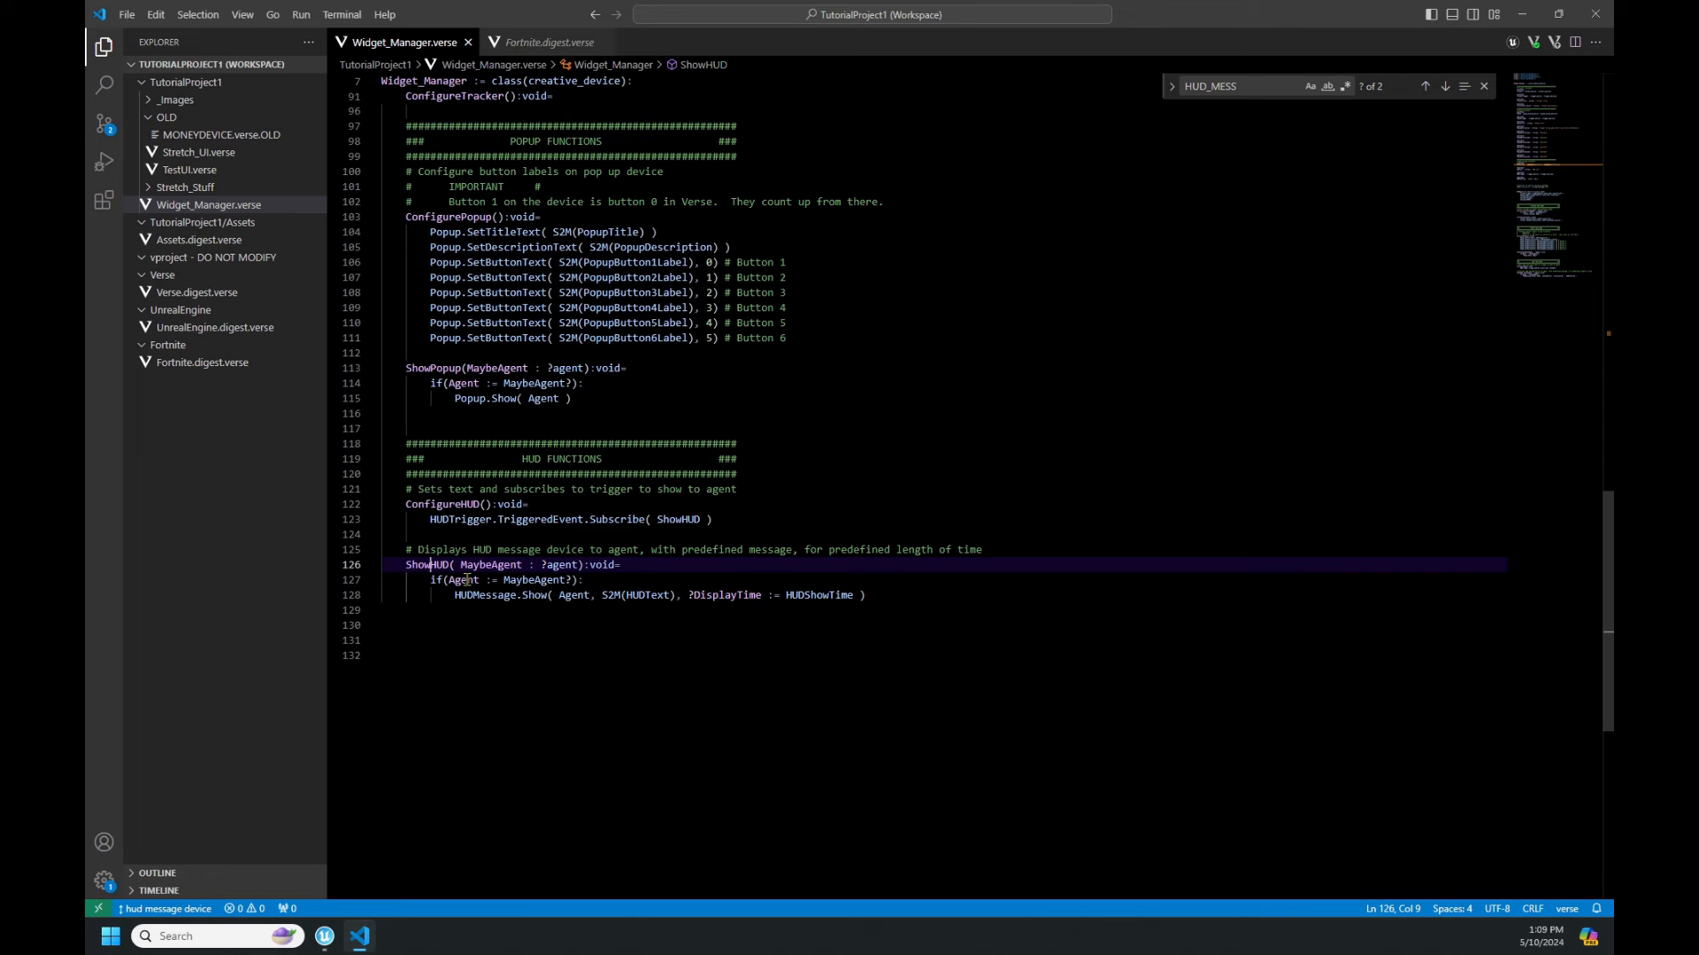
left_click_drag(576, 566, 466, 566)
Change the if condition in ShowHUD to Agent : agent = MaybeAgent?
left_click(495, 580)
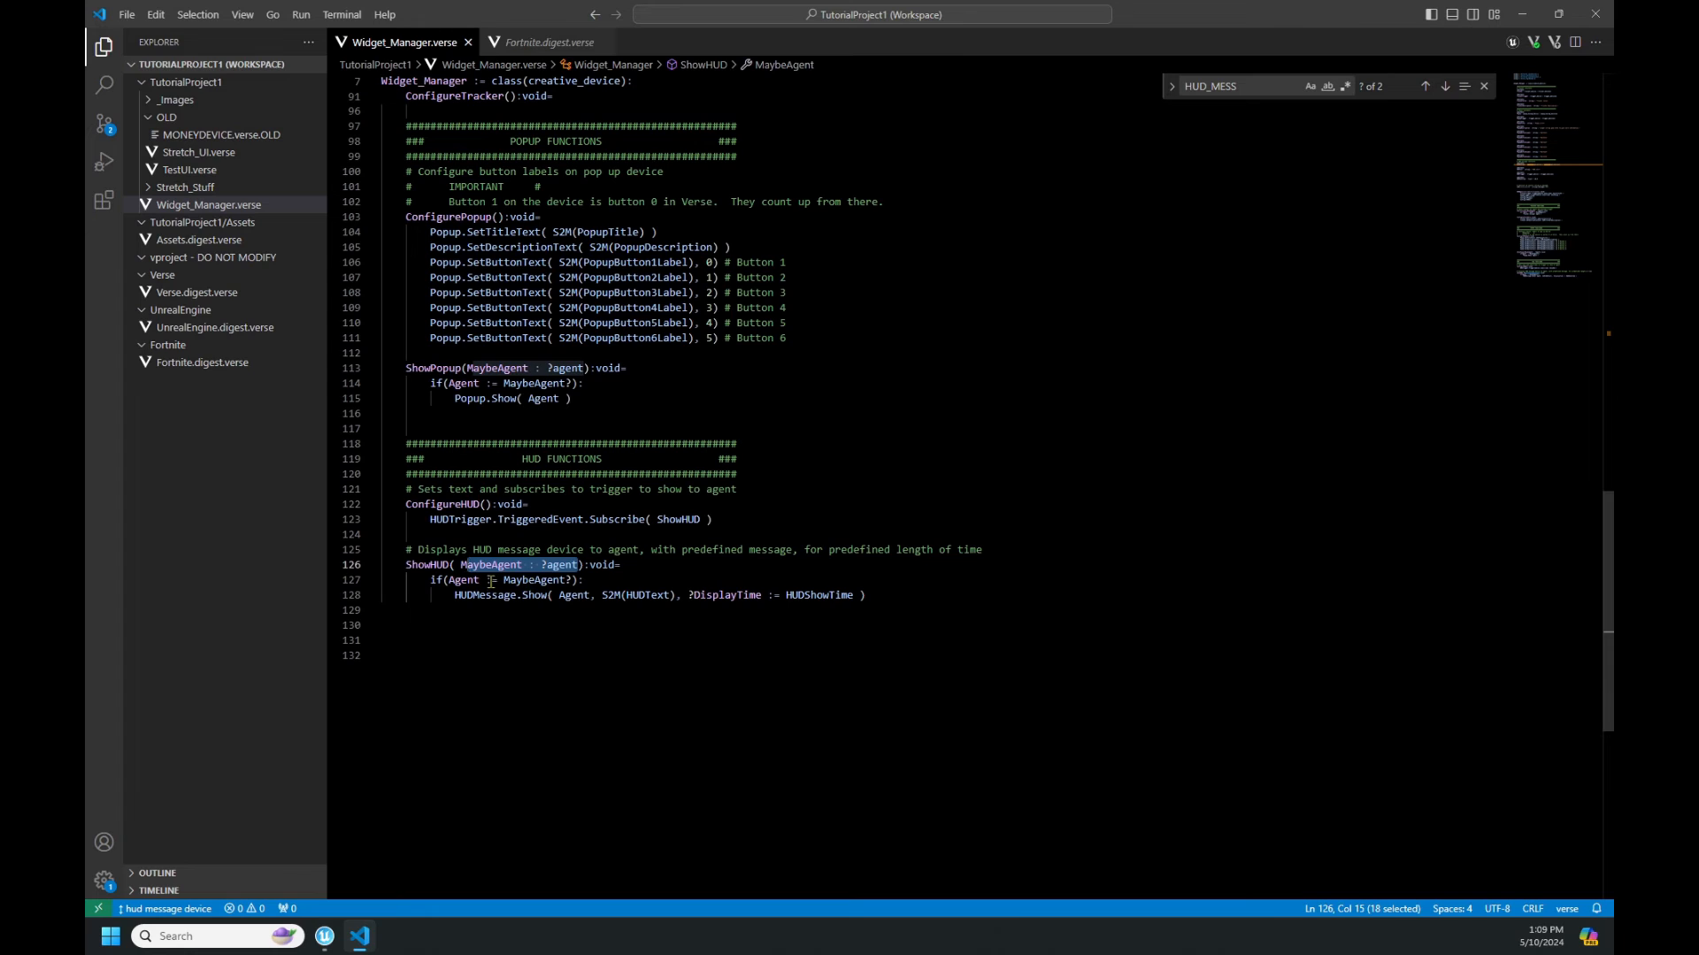
type("agent")
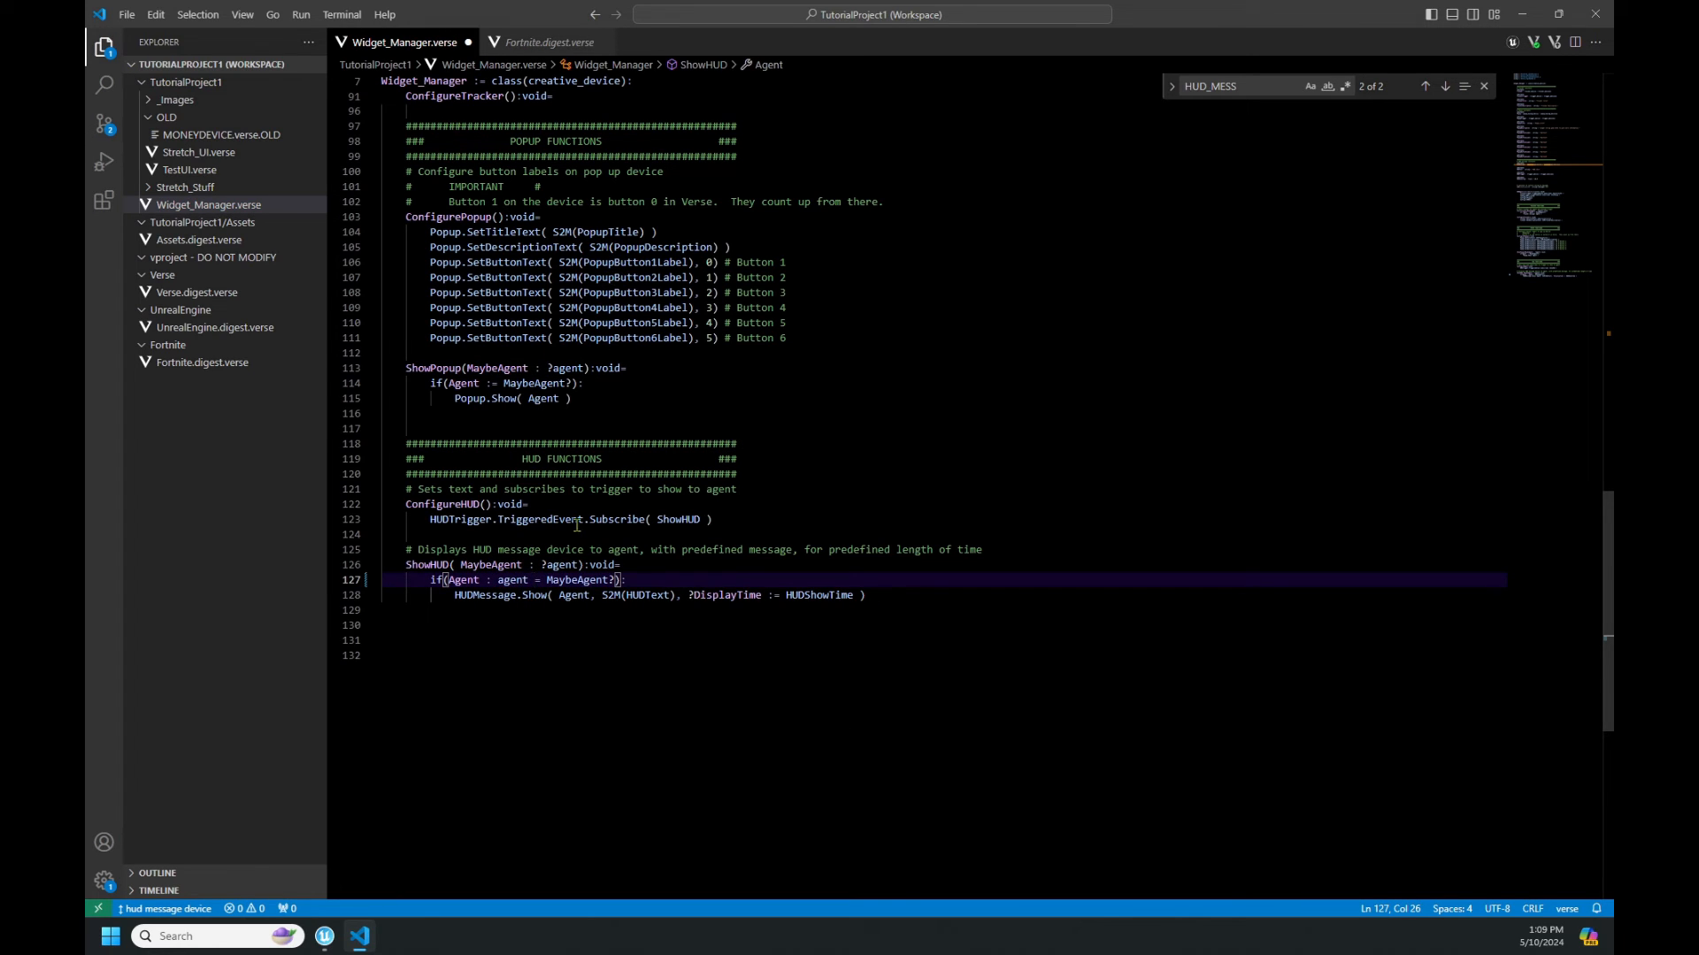
Examine the HUDMessage.Show call's Agent, S2M(HUDText) and ?DisplayTime arguments.
left_click(523, 595)
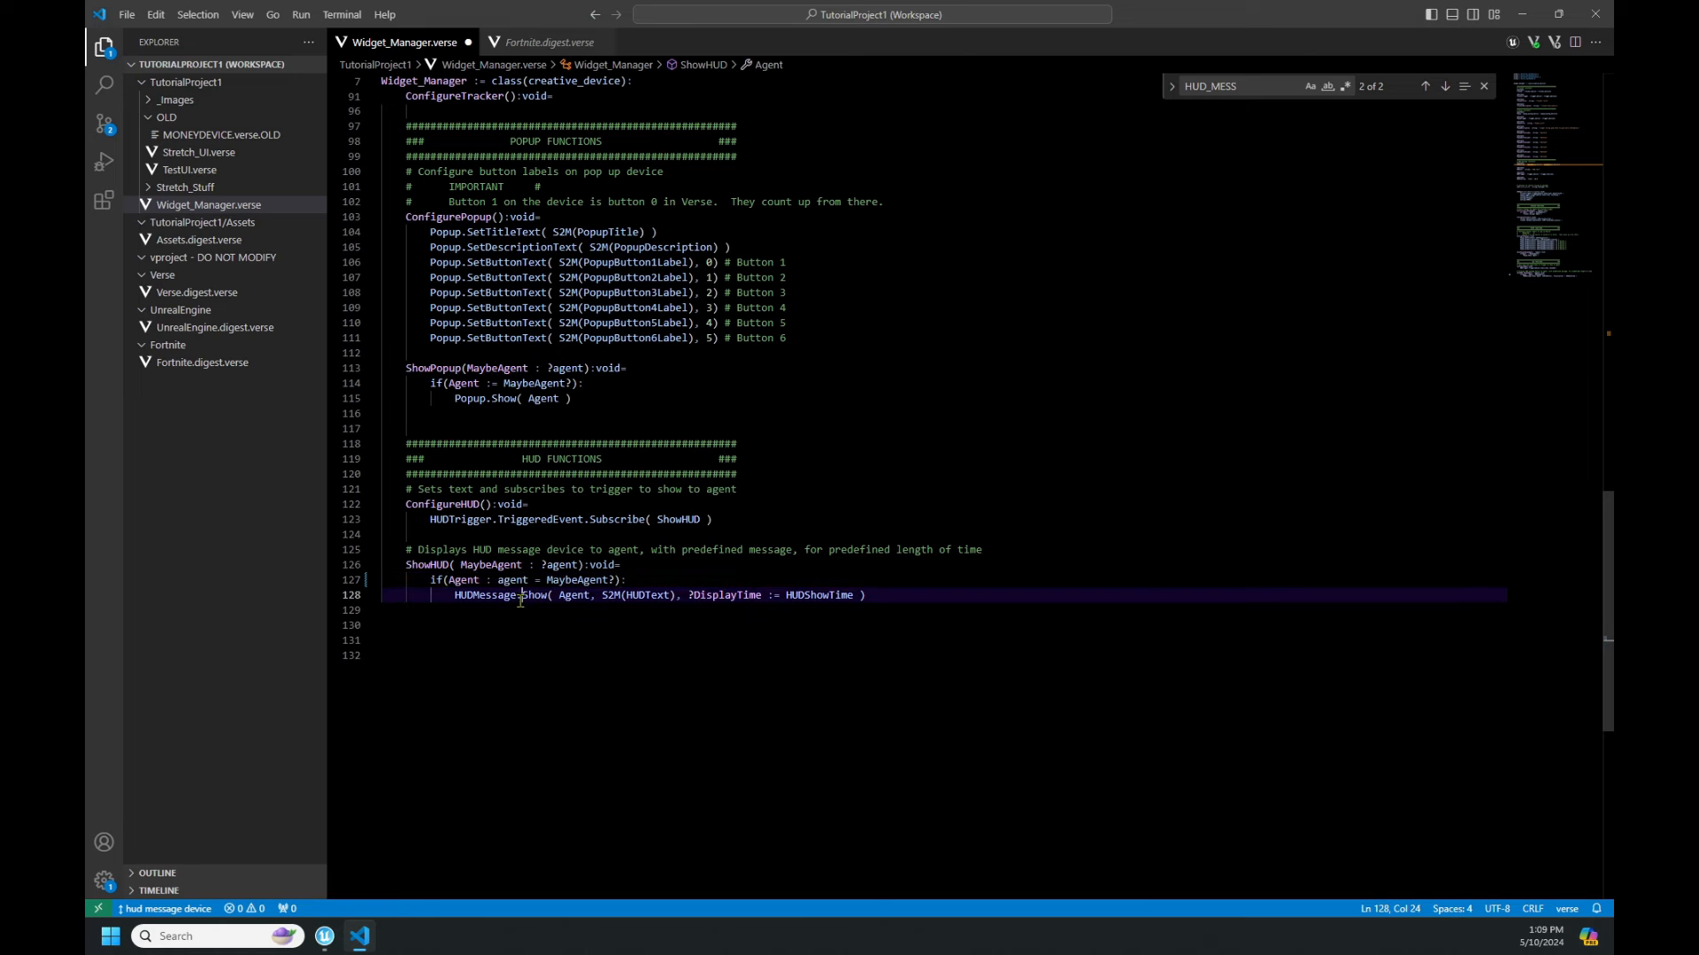
mouse_move(523, 595)
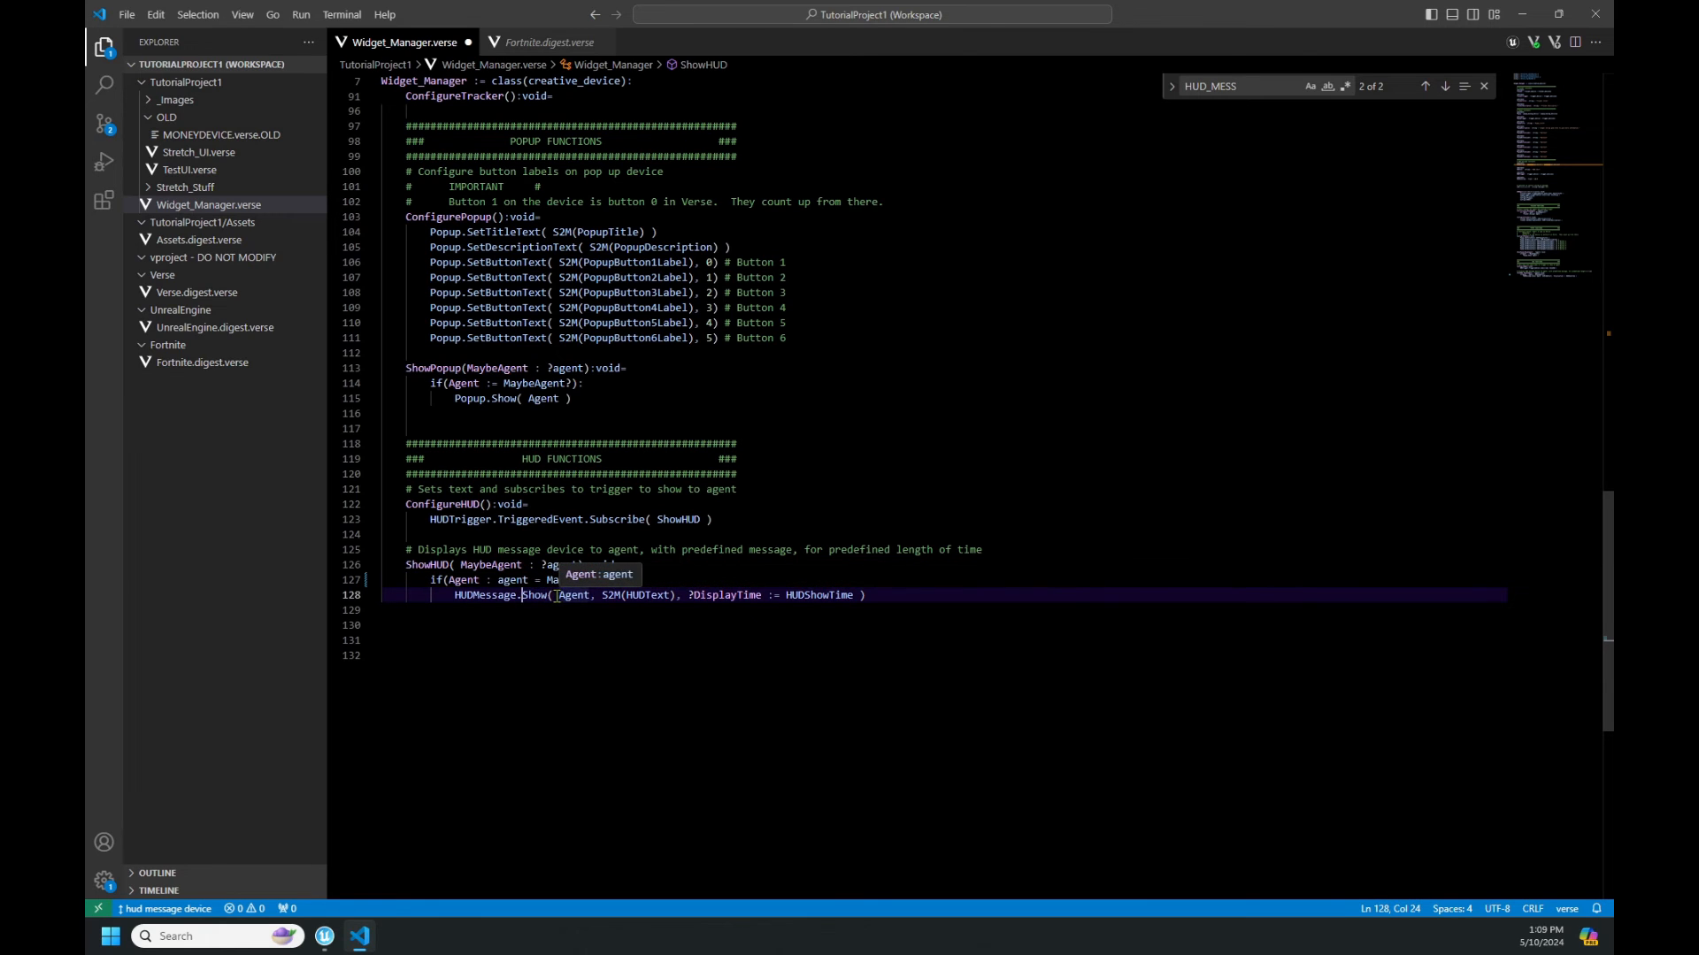
left_click_drag(559, 595, 675, 595)
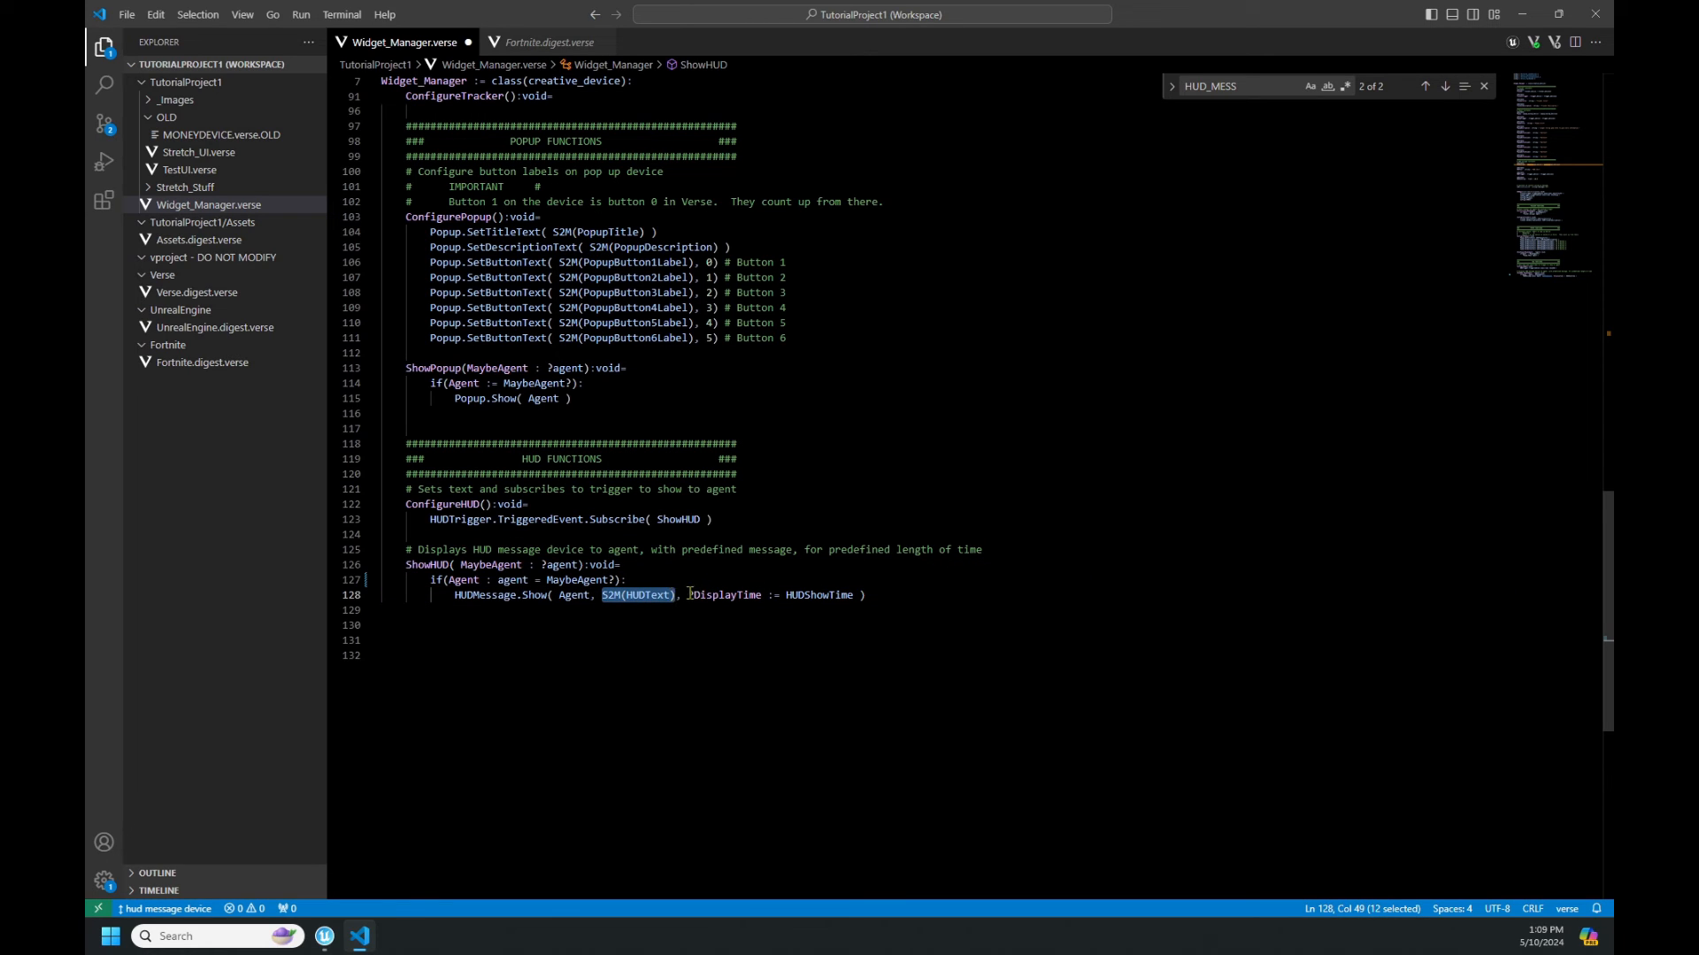
left_click_drag(690, 595, 861, 596)
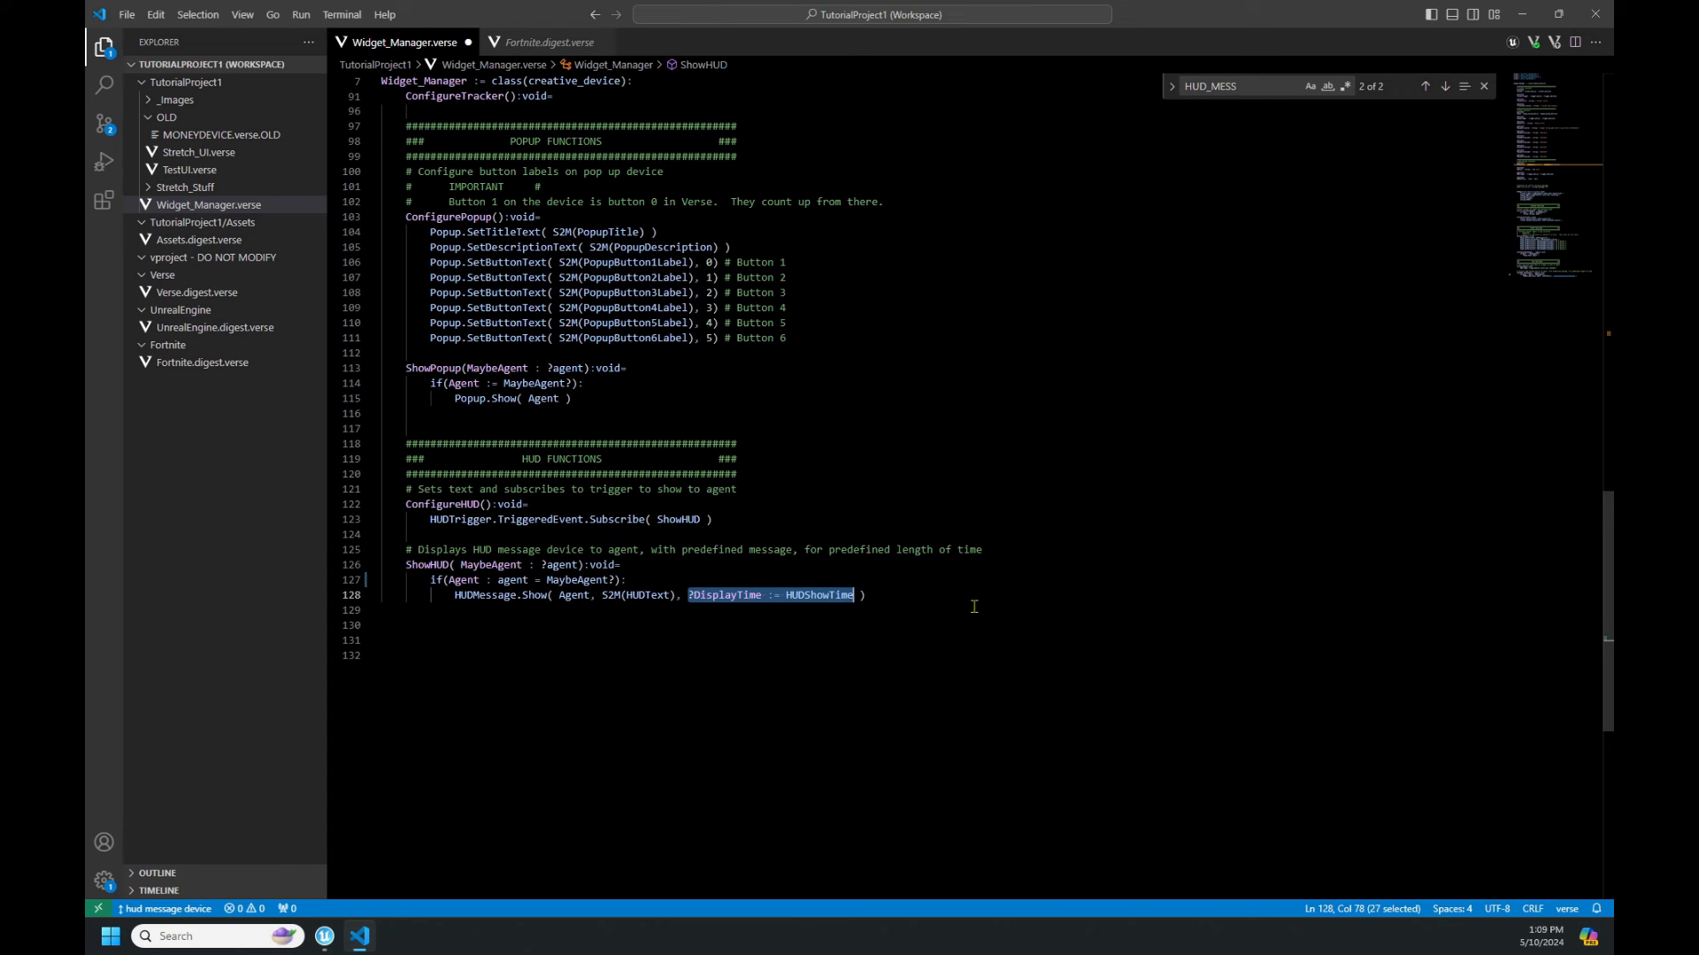
left_click(1084, 638)
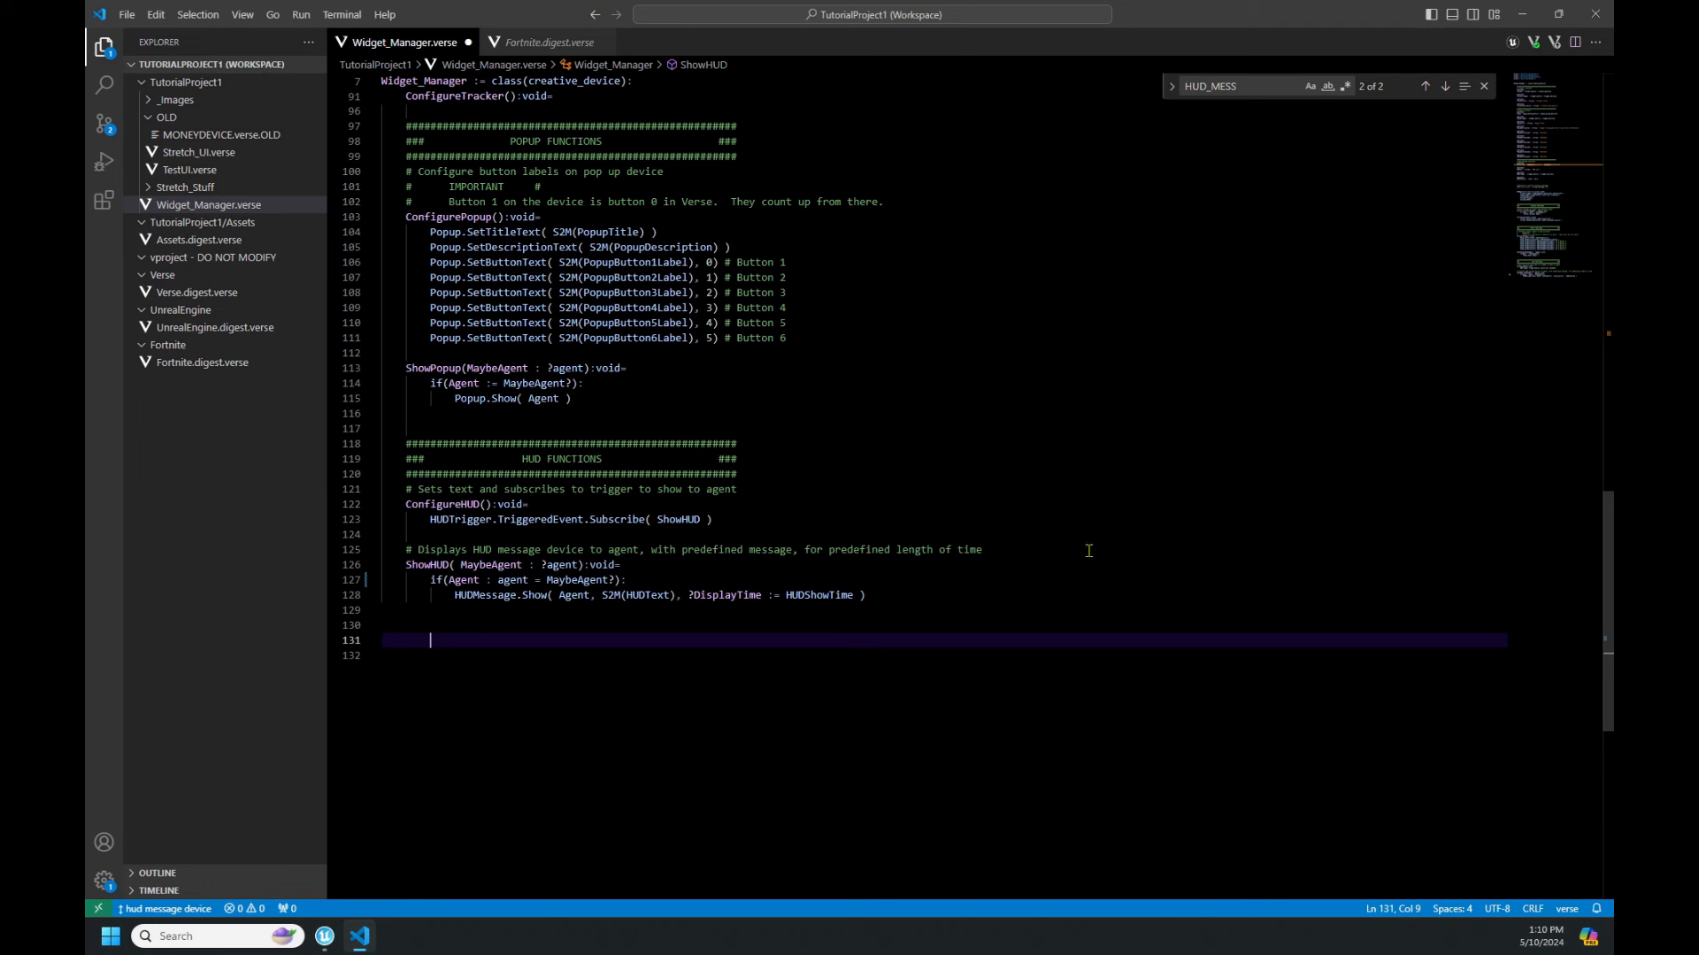
Return to the Unreal Editor, select the HUD Message Device and review its display time, placement, HUD widget and queue settings.
left_click(1532, 18)
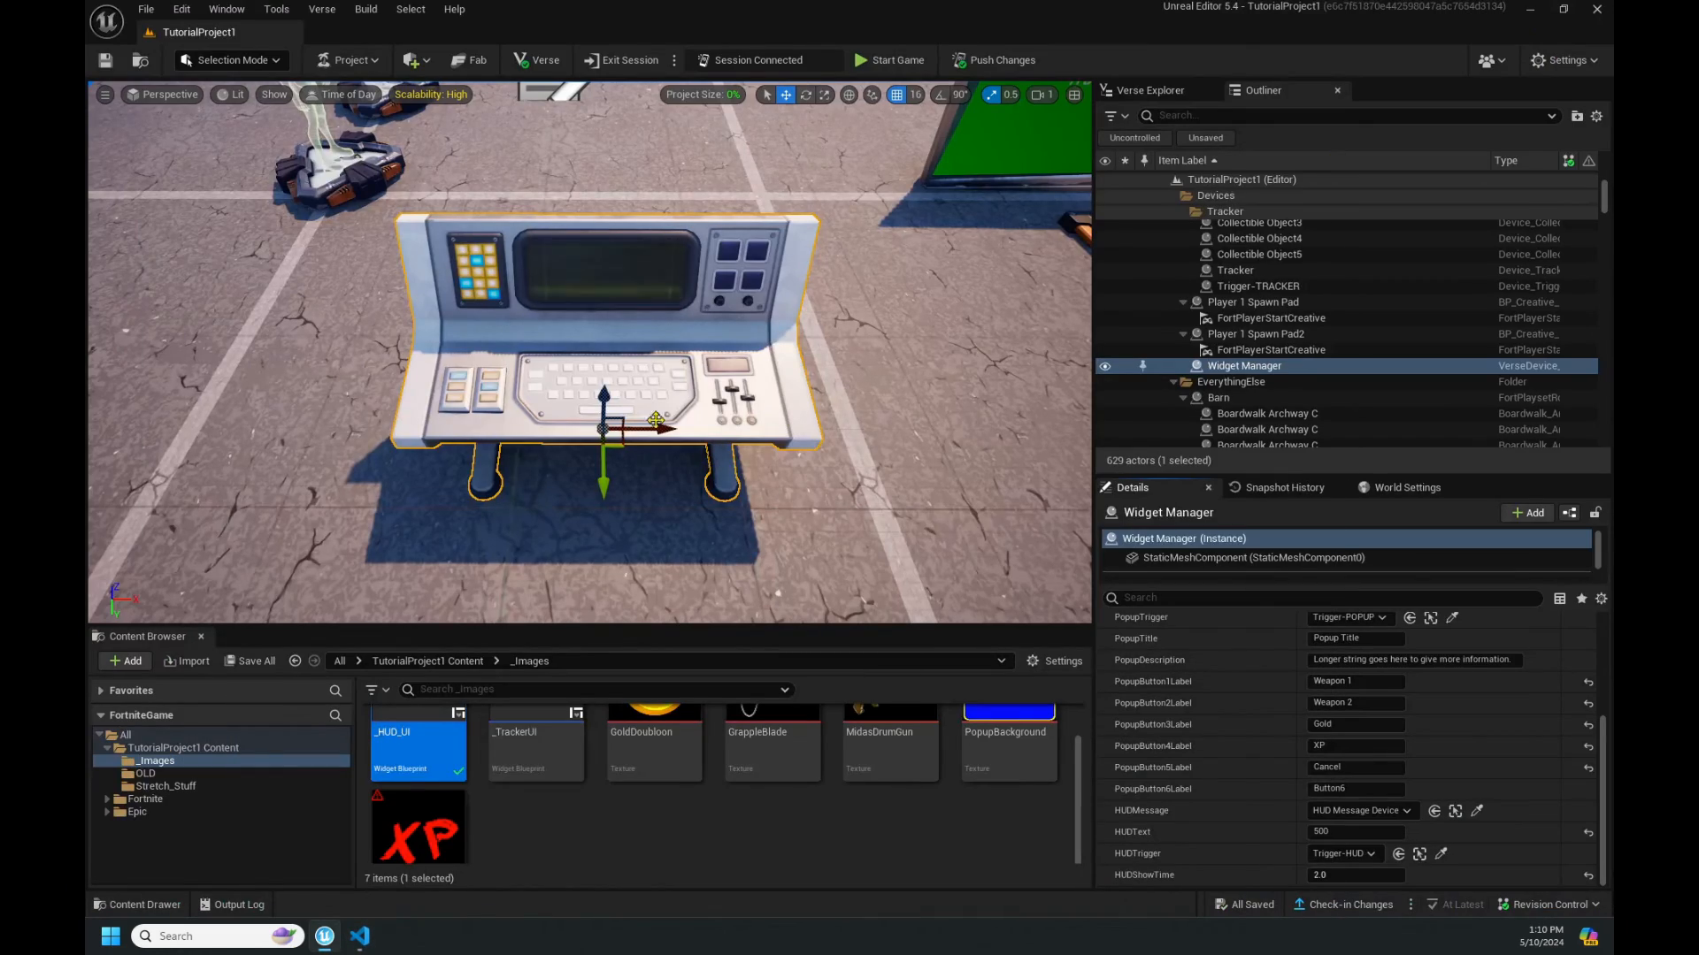
right_click_drag(582, 384, 567, 505)
mouse_move(675, 437)
right_mouse_down()
mouse_move(725, 477)
mouse_move(675, 436)
right_mouse_up()
left_click(675, 436)
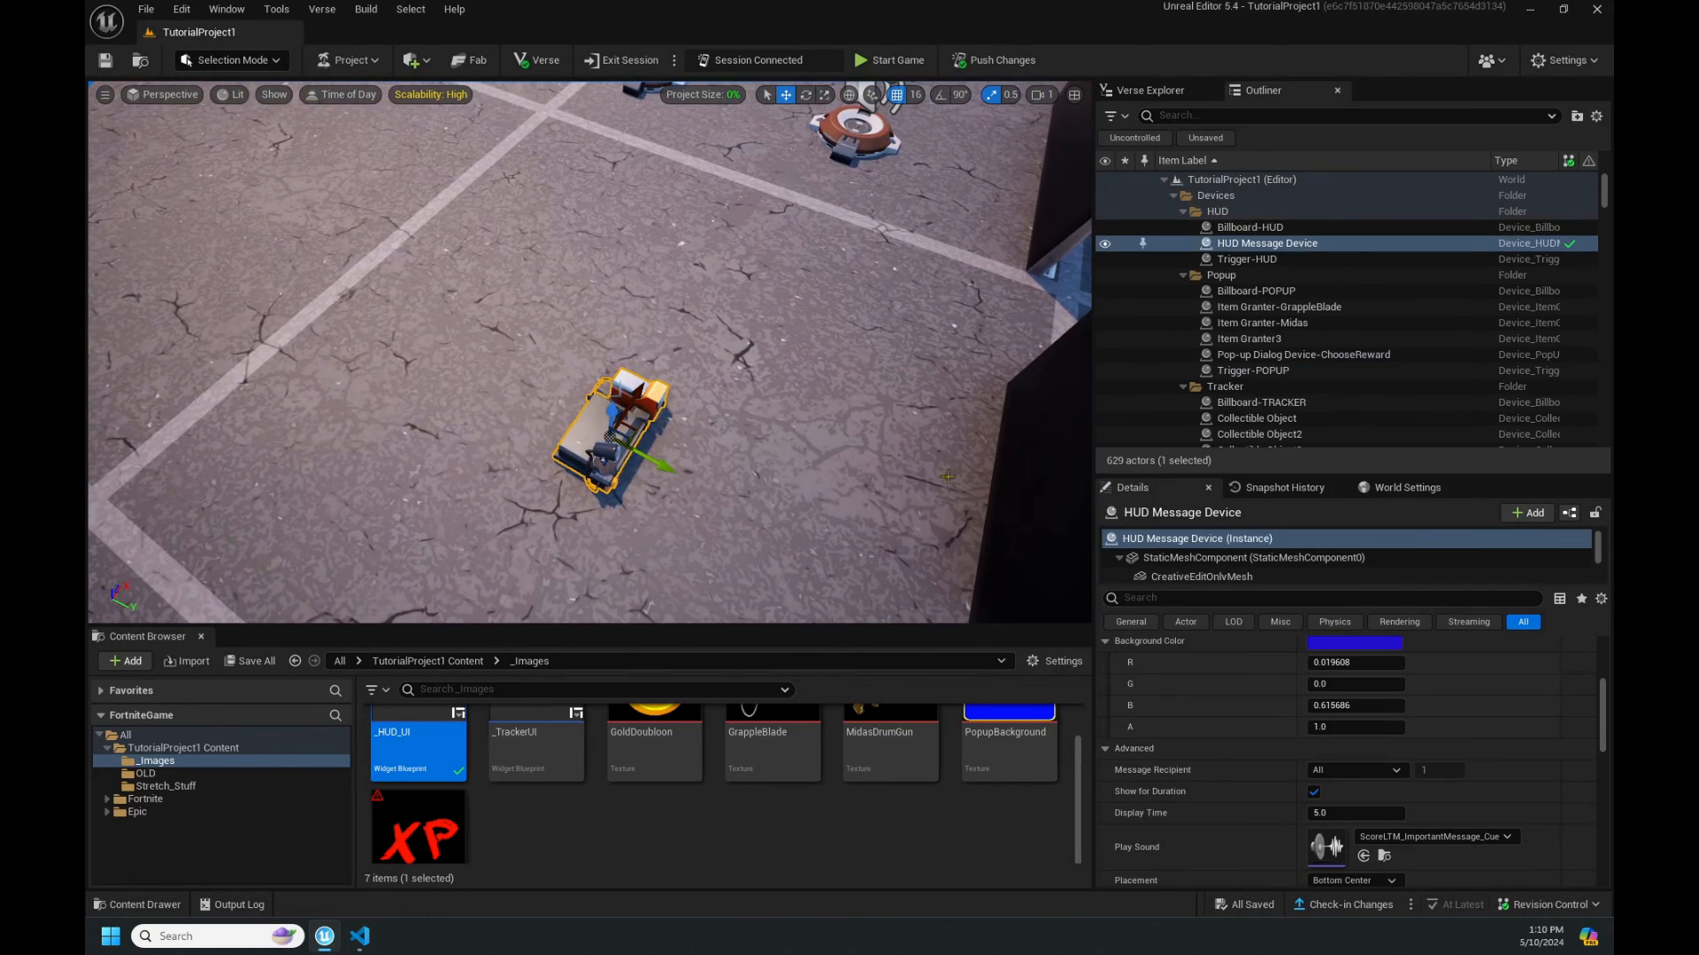
scroll(1485, 755, "down", 3)
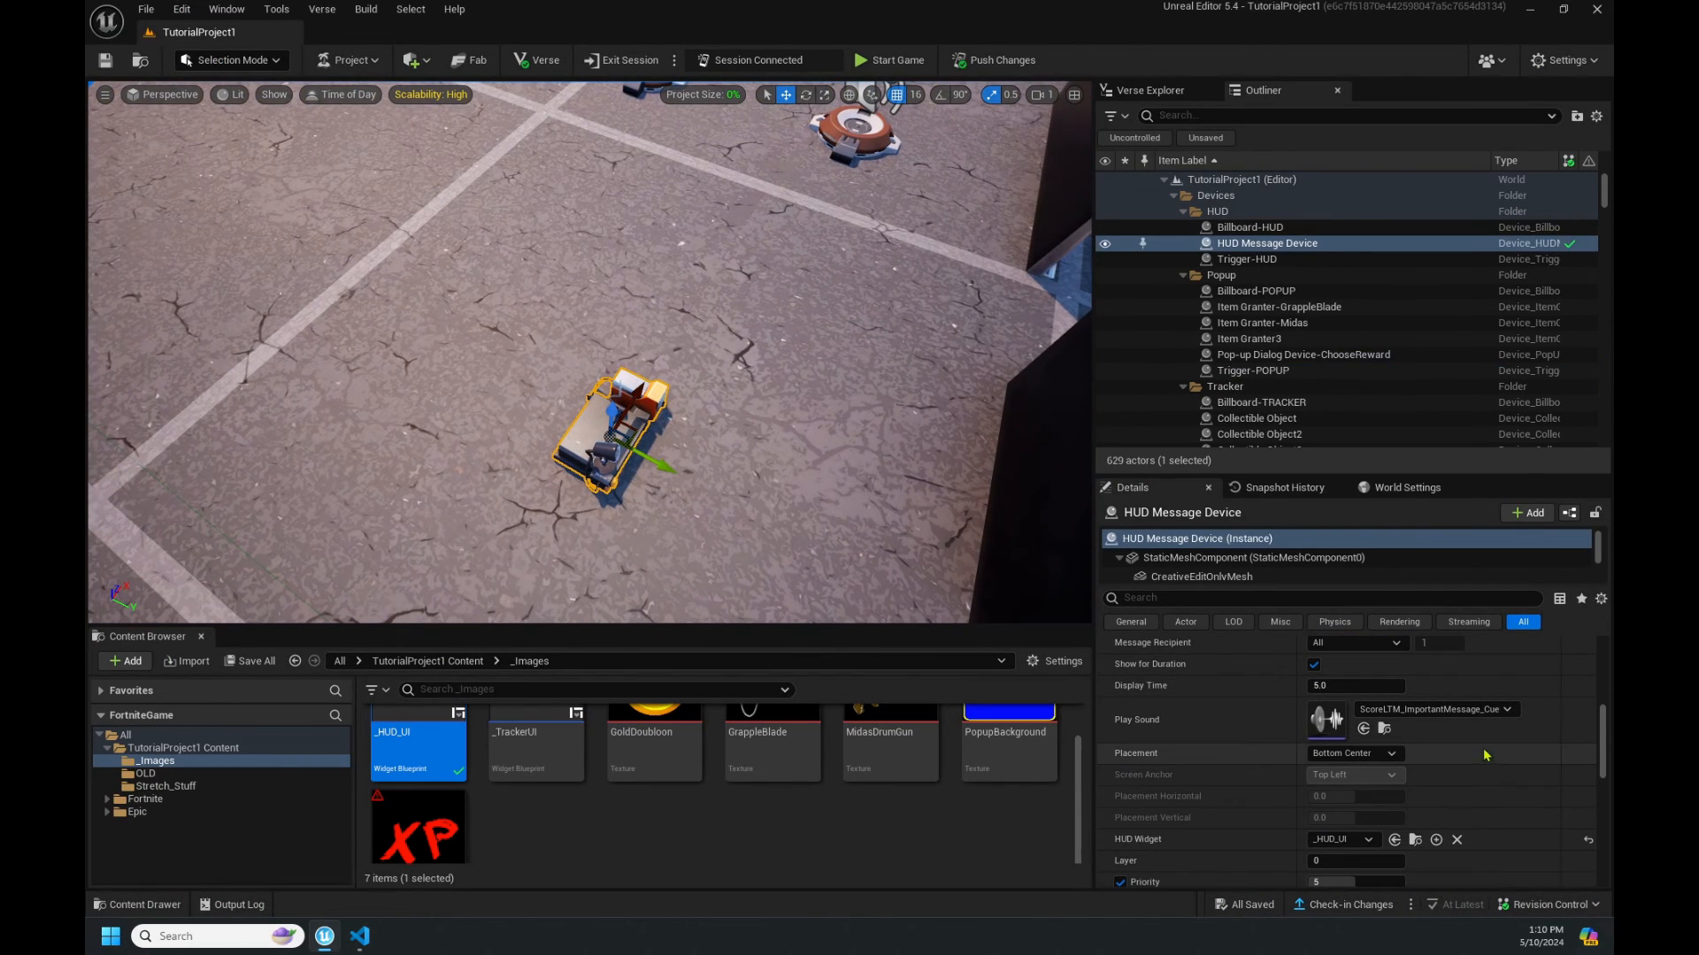
scroll(1501, 755, "down", 5)
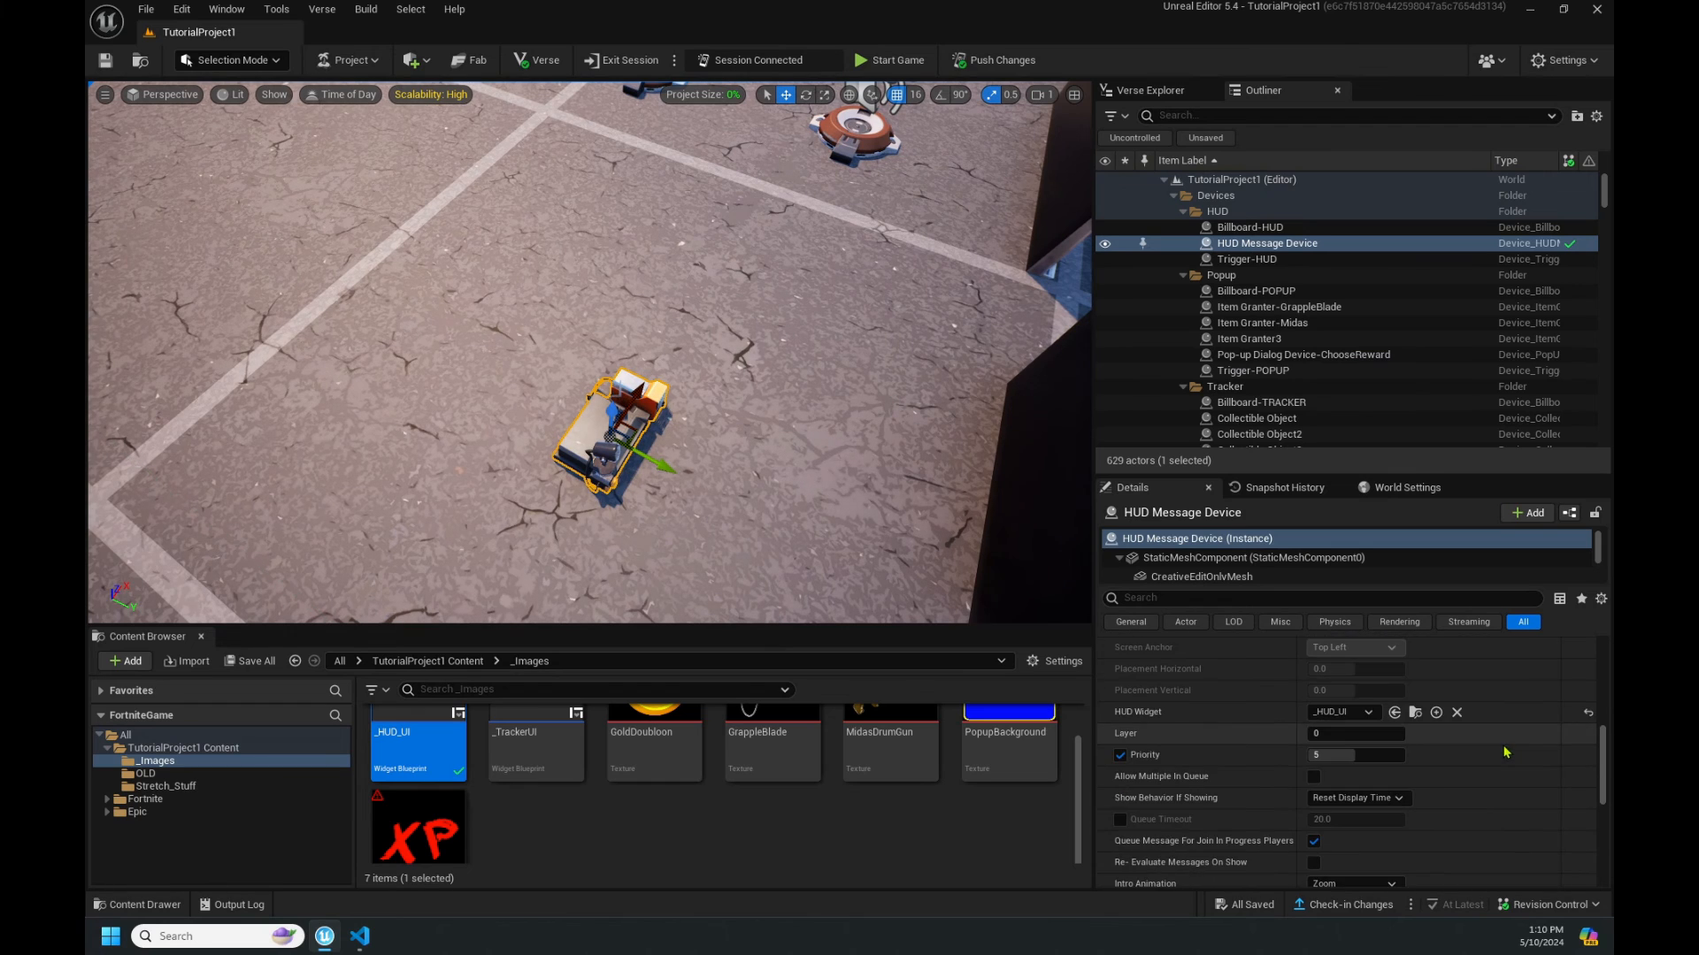
scroll(1505, 753, "down", 2)
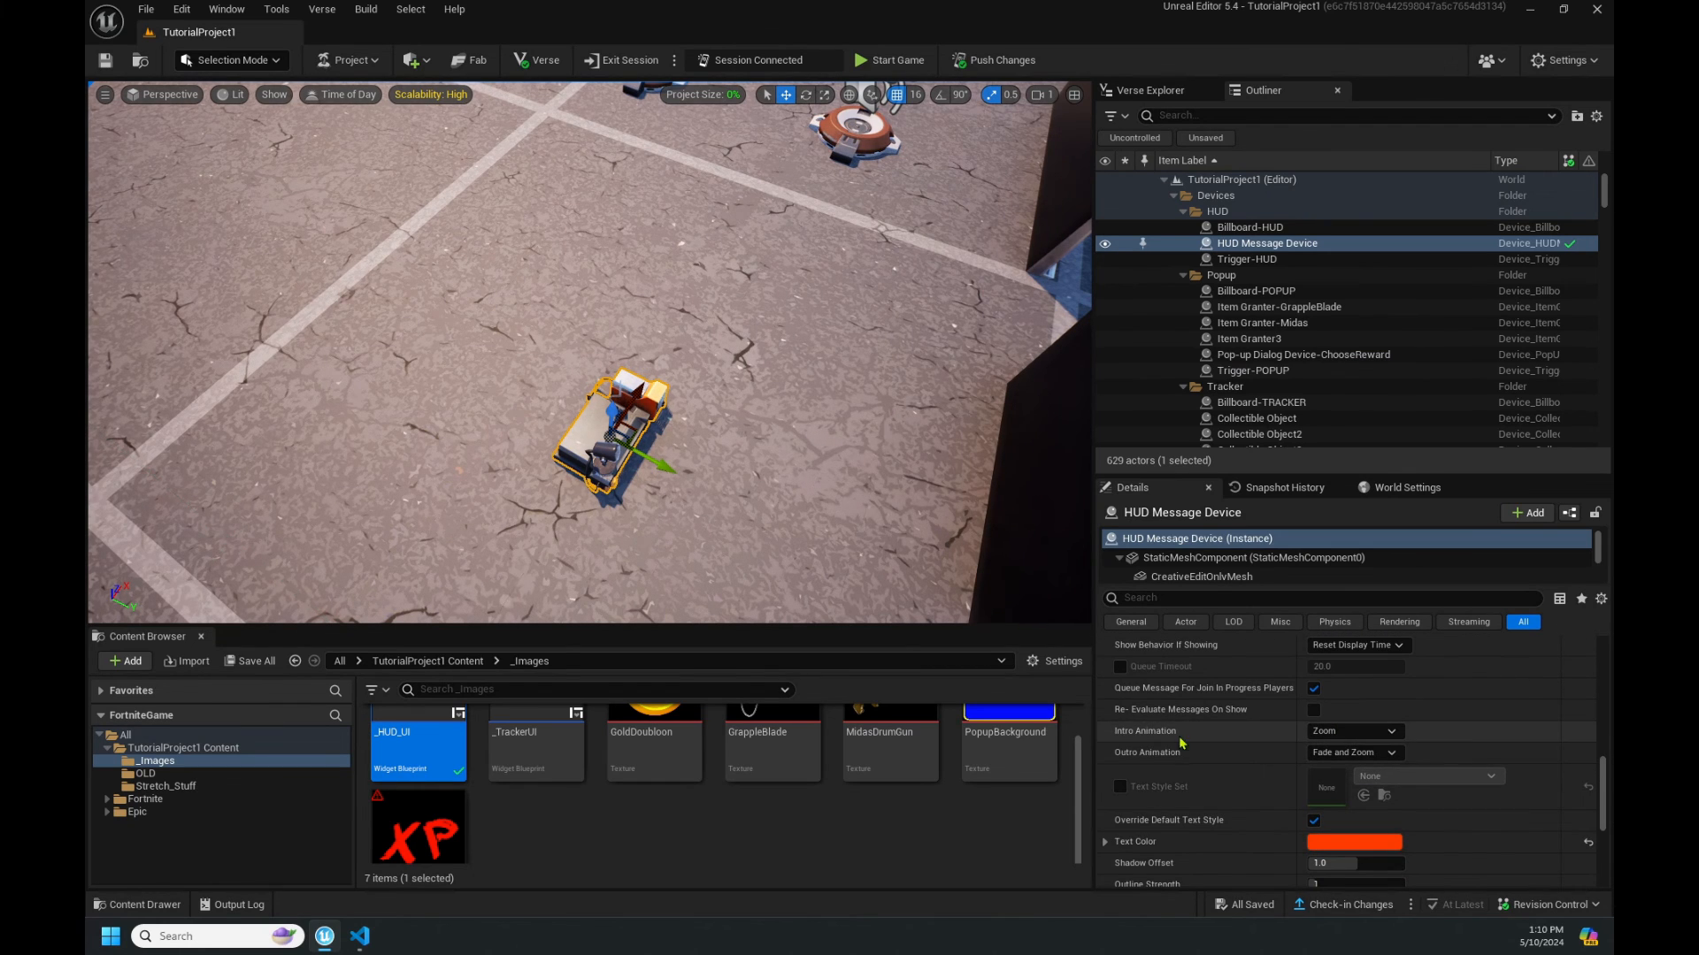
Check the HUD Message Device's Intro Animation choices and its text style settings.
left_click(1353, 734)
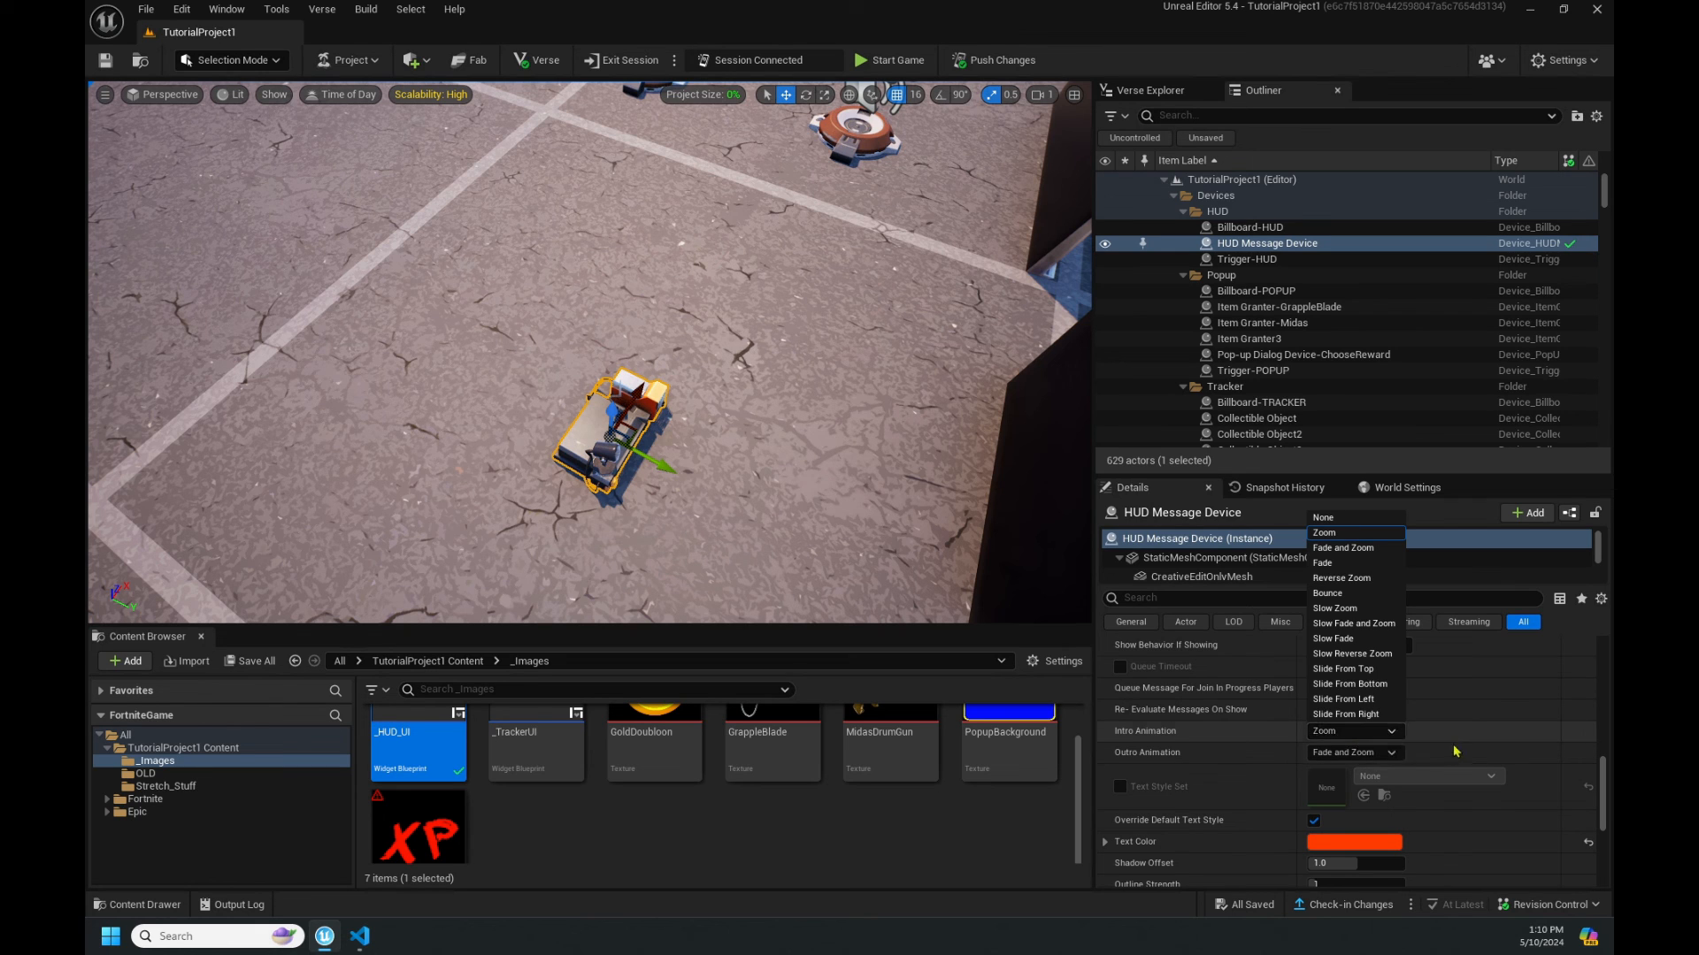
left_click(1358, 734)
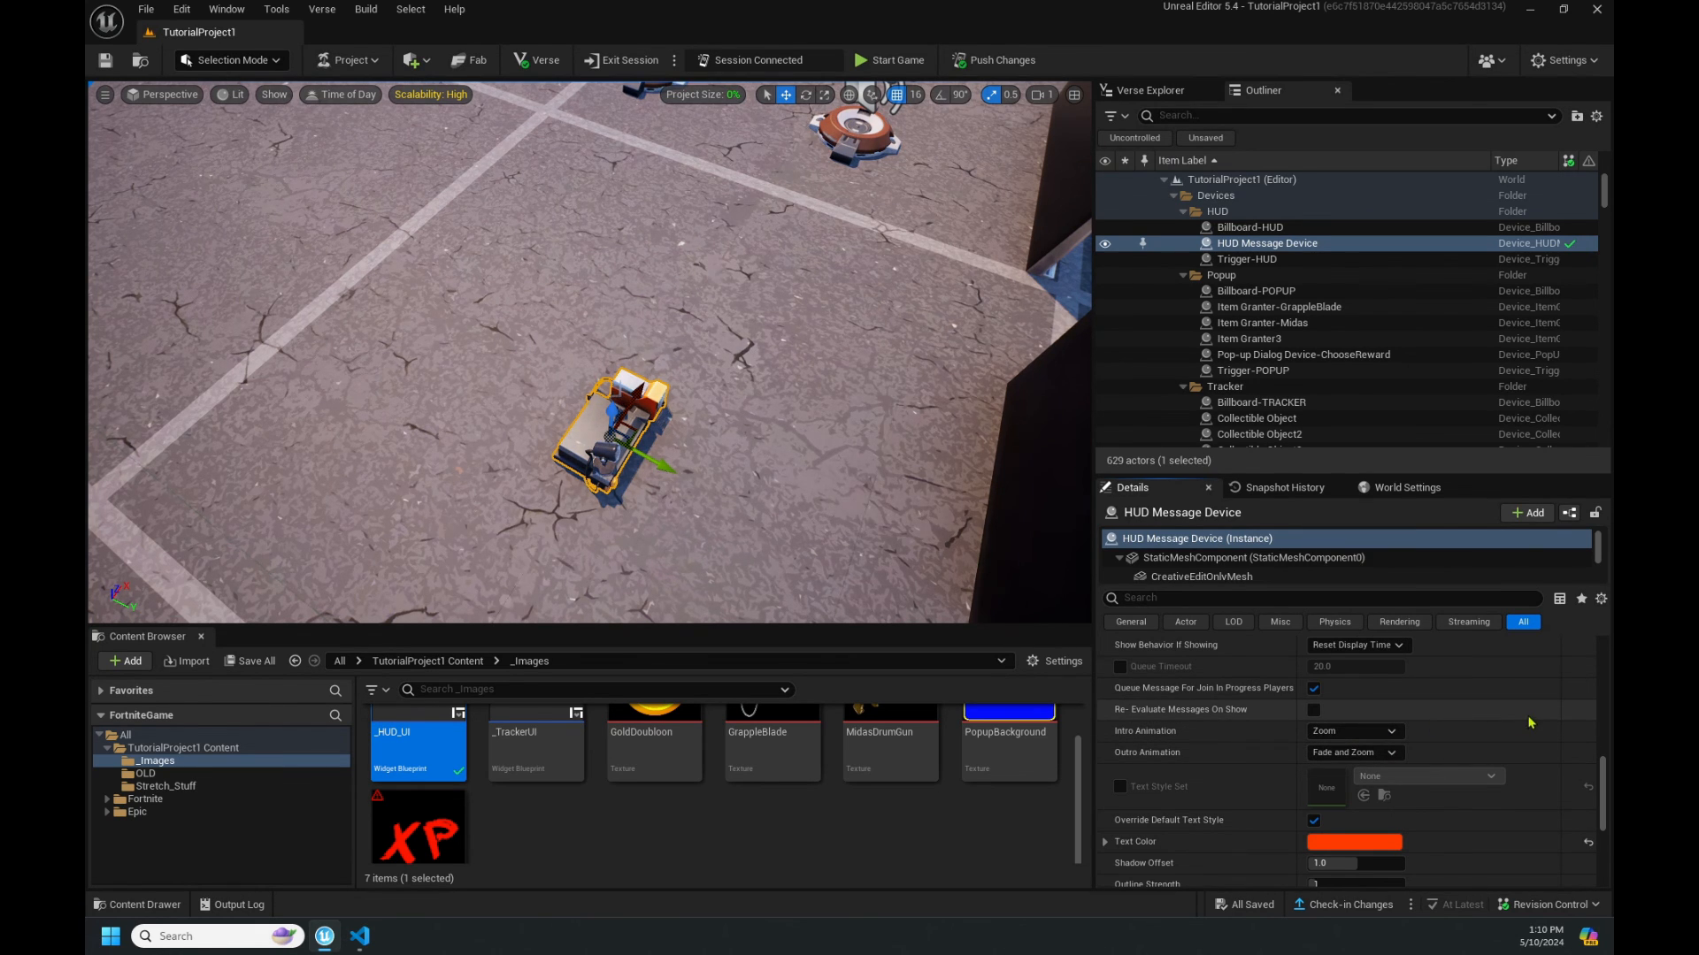
scroll(1529, 748, "down", 2)
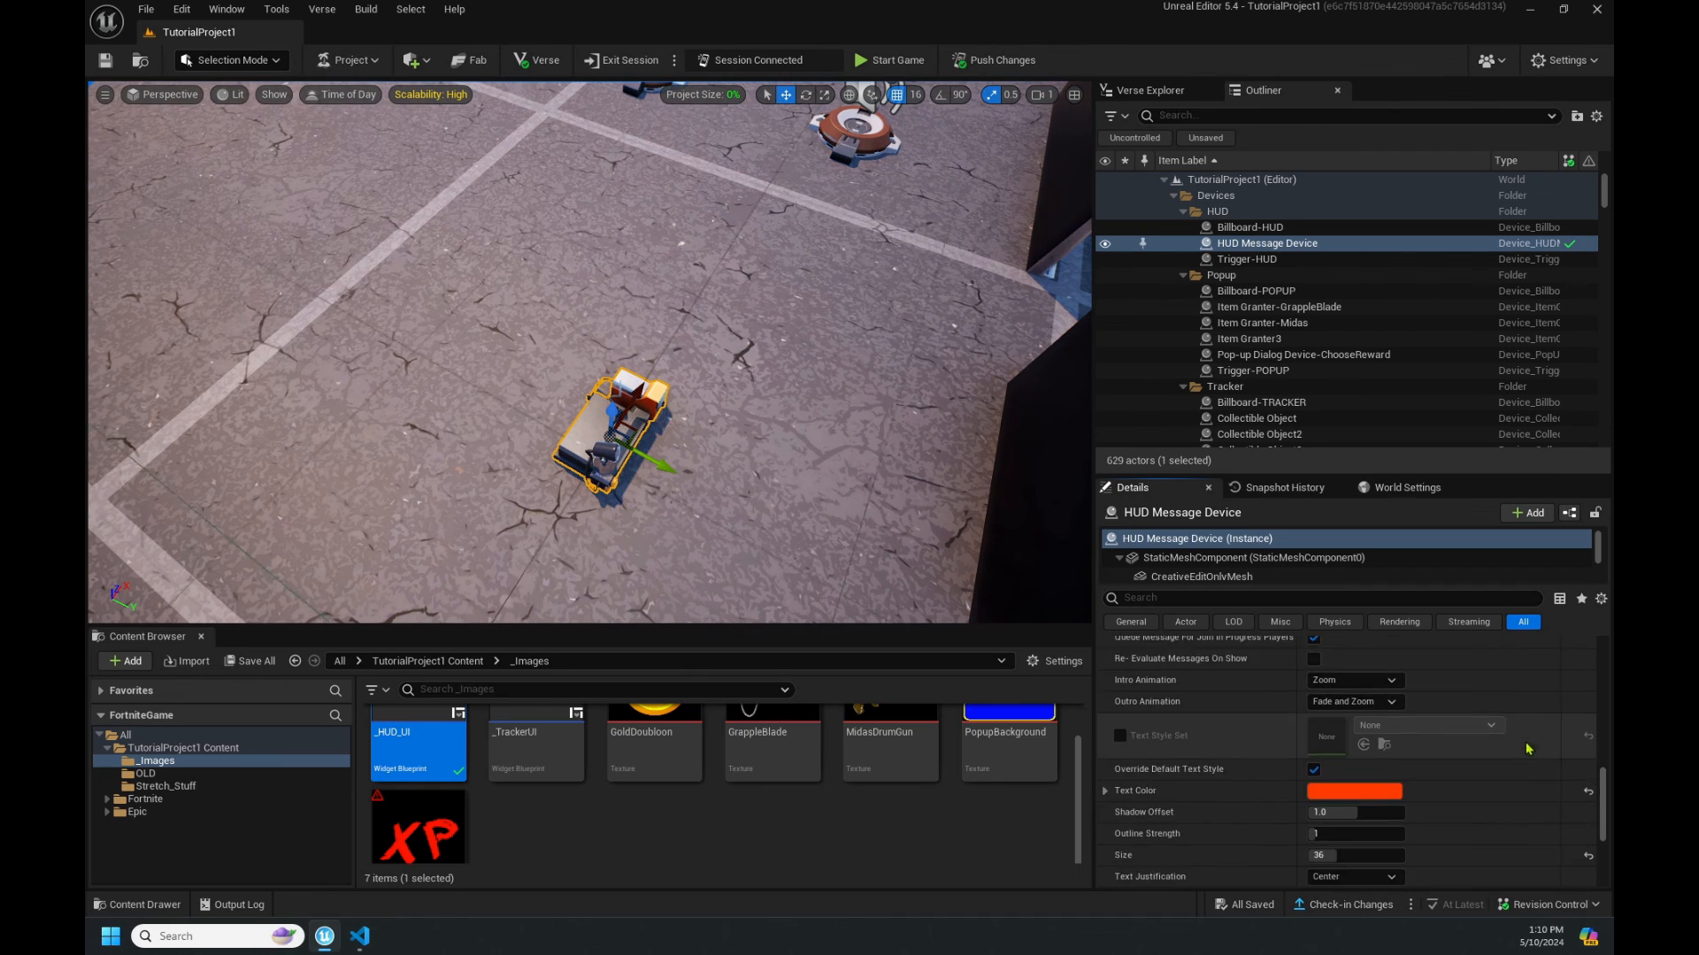
scroll(1529, 748, "down", 3)
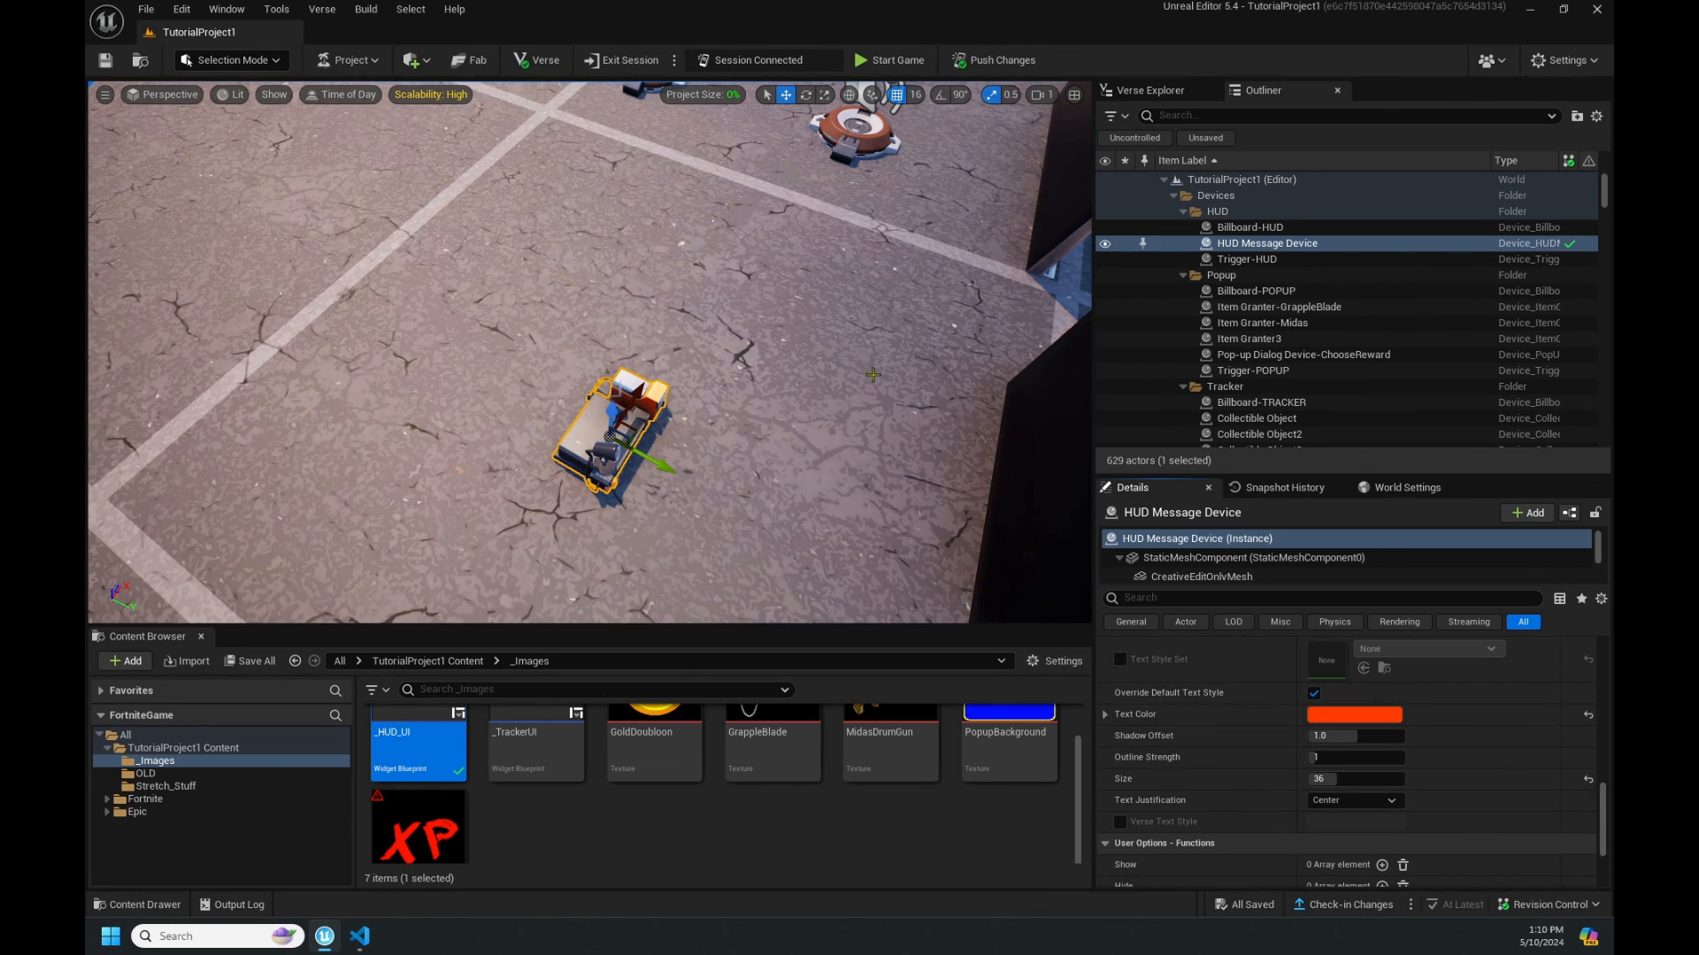
key("s")
mouse_move(872, 375)
right_mouse_down()
mouse_move(867, 274)
mouse_move(704, 270)
mouse_move(852, 381)
right_mouse_up()
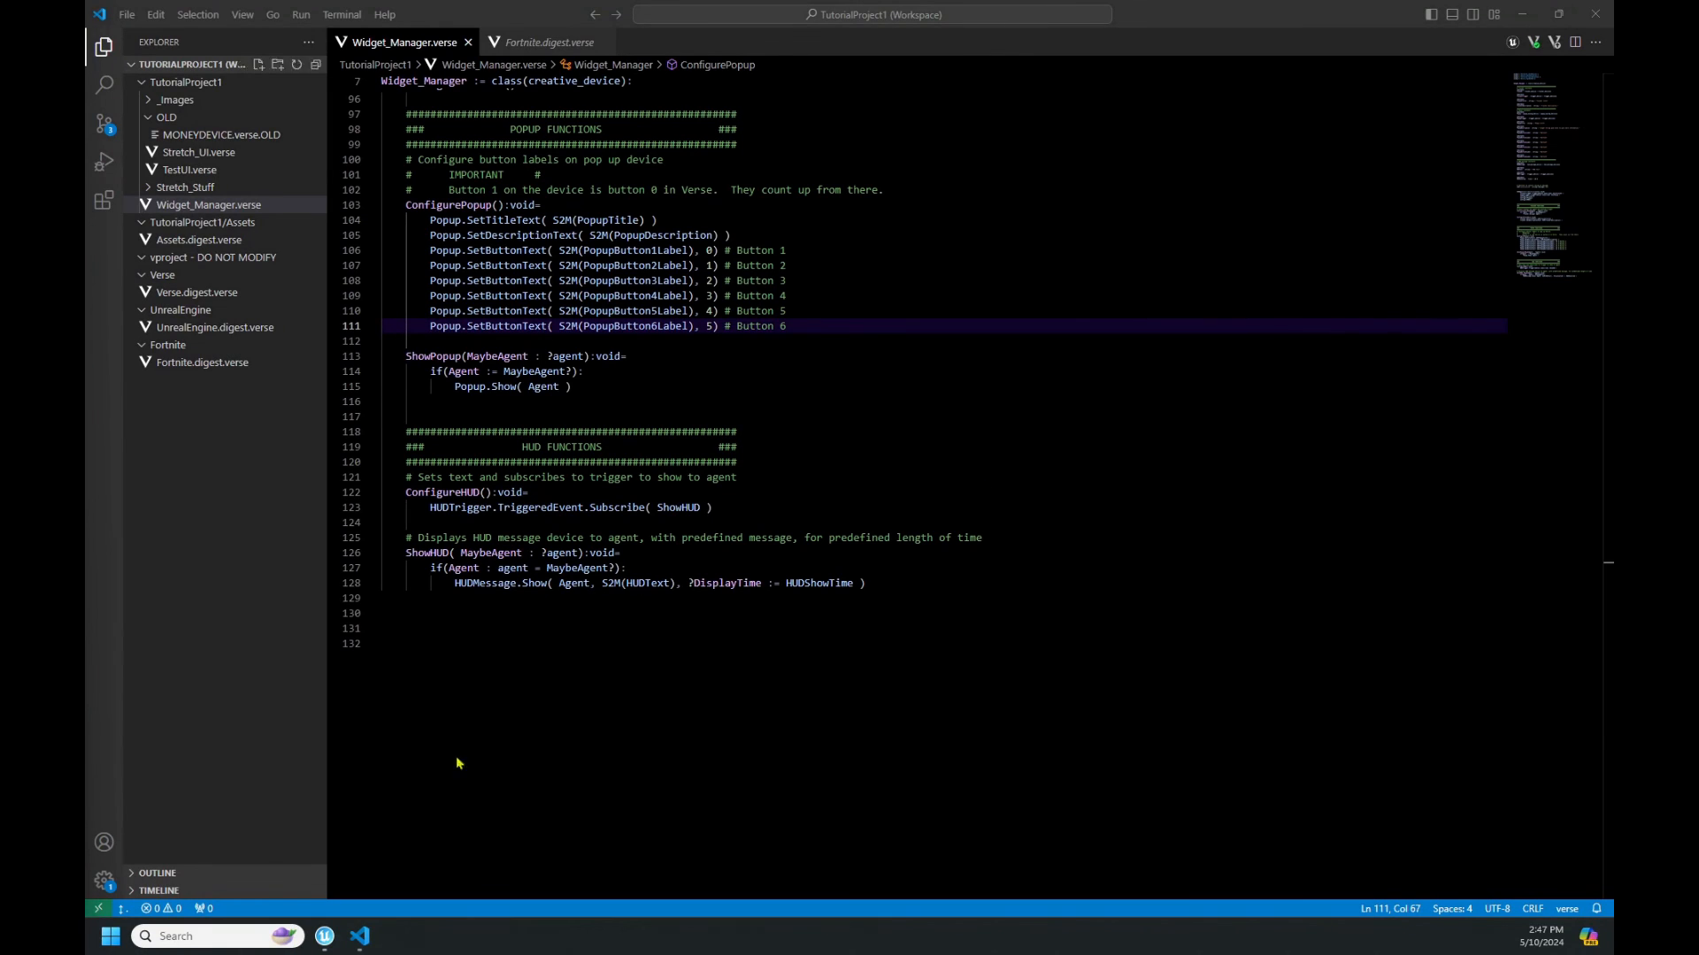
Switch from the Widget_Manager.verse code back to the Unreal Editor.
left_click(1520, 14)
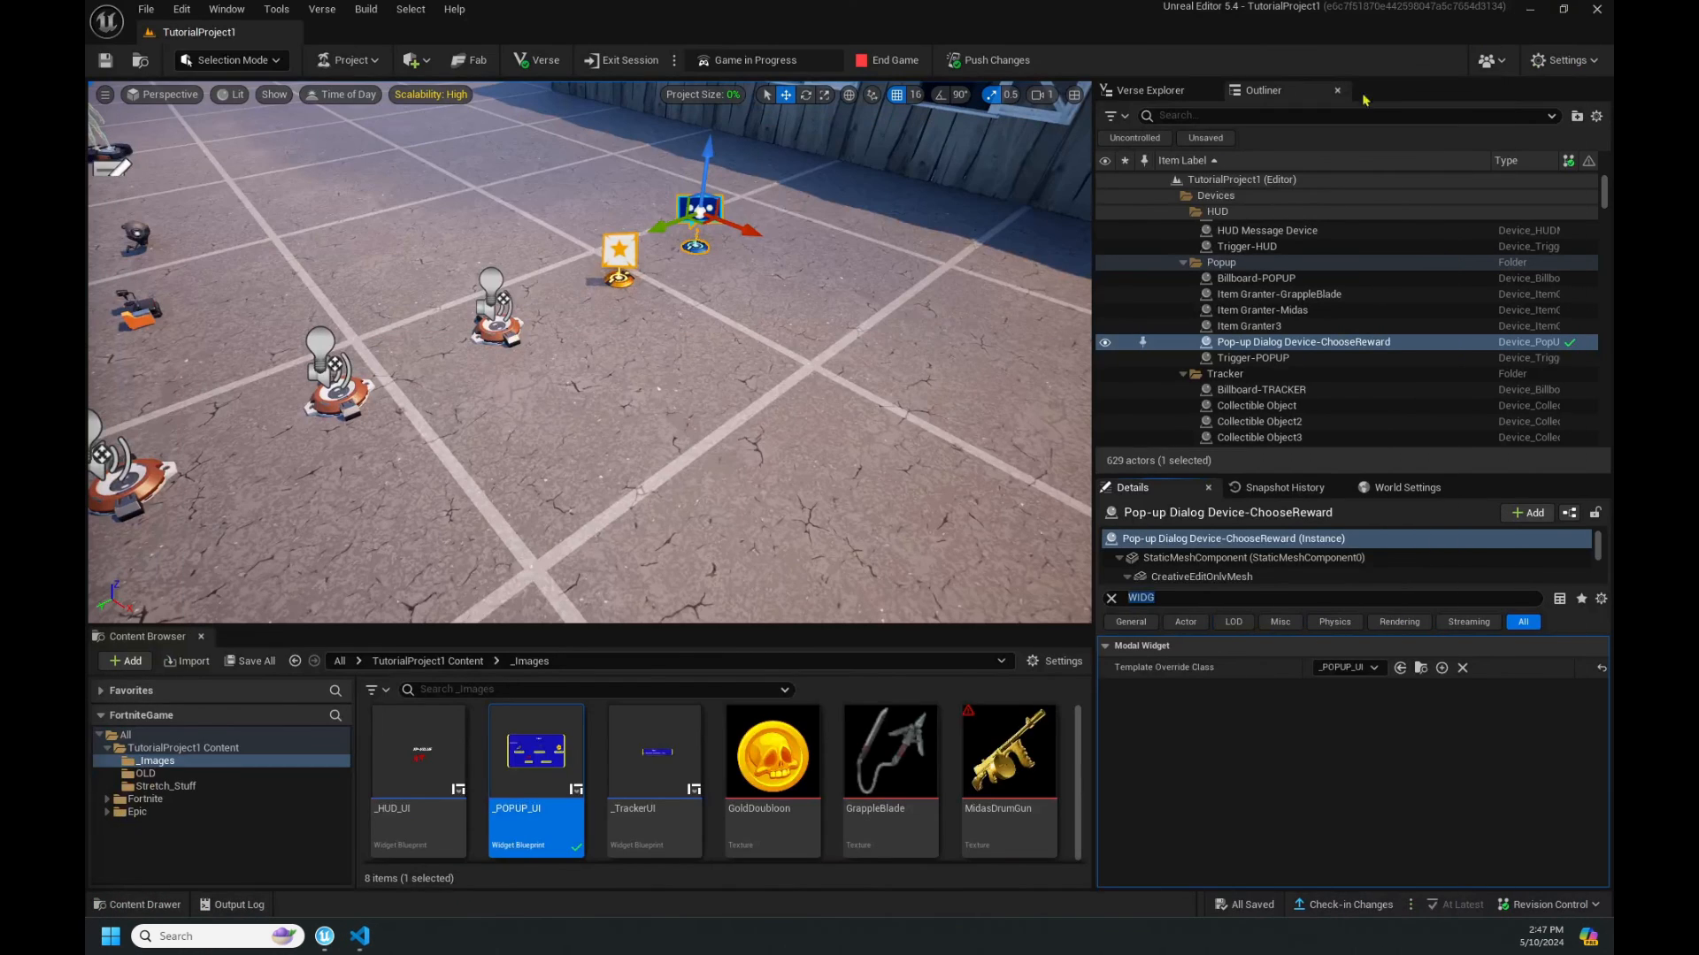